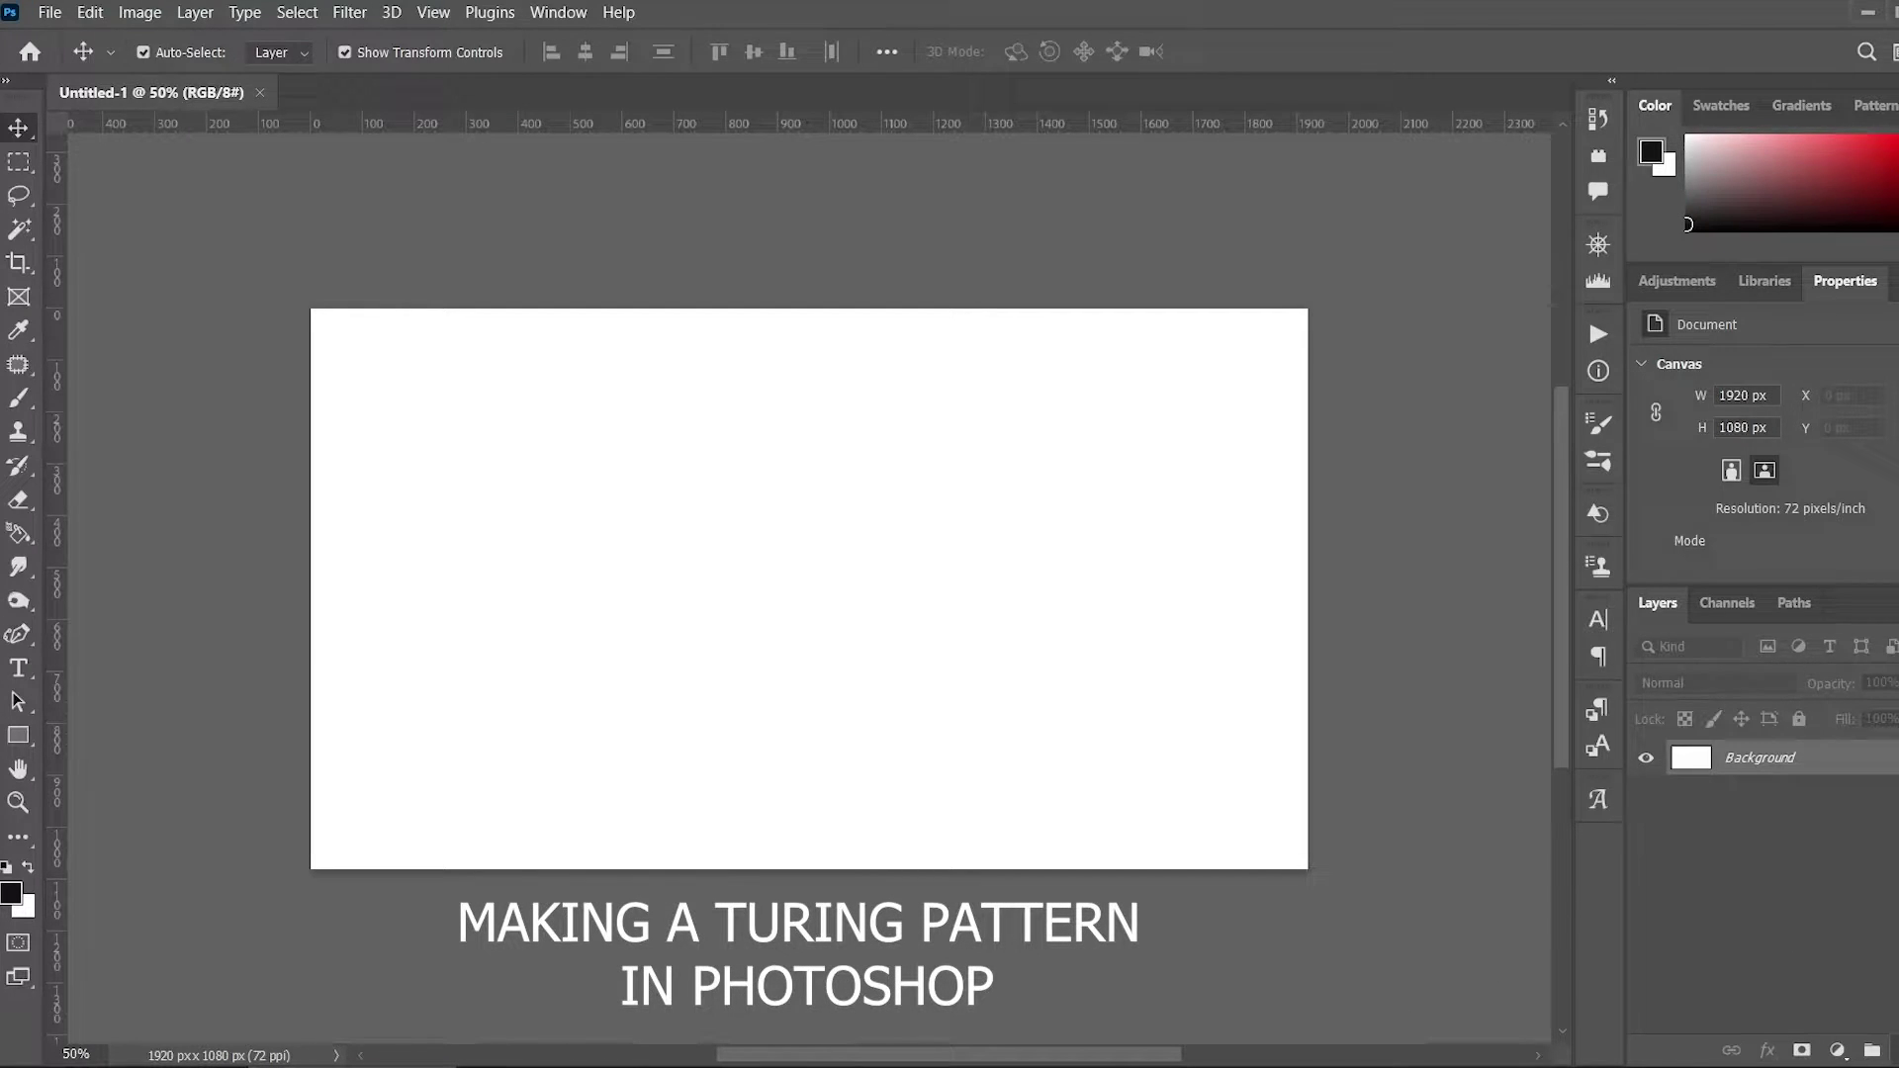
# Add a new layer and fill it with Render Clouds noise across the 1920×1080 canvas
pyautogui.click(1891, 1050)
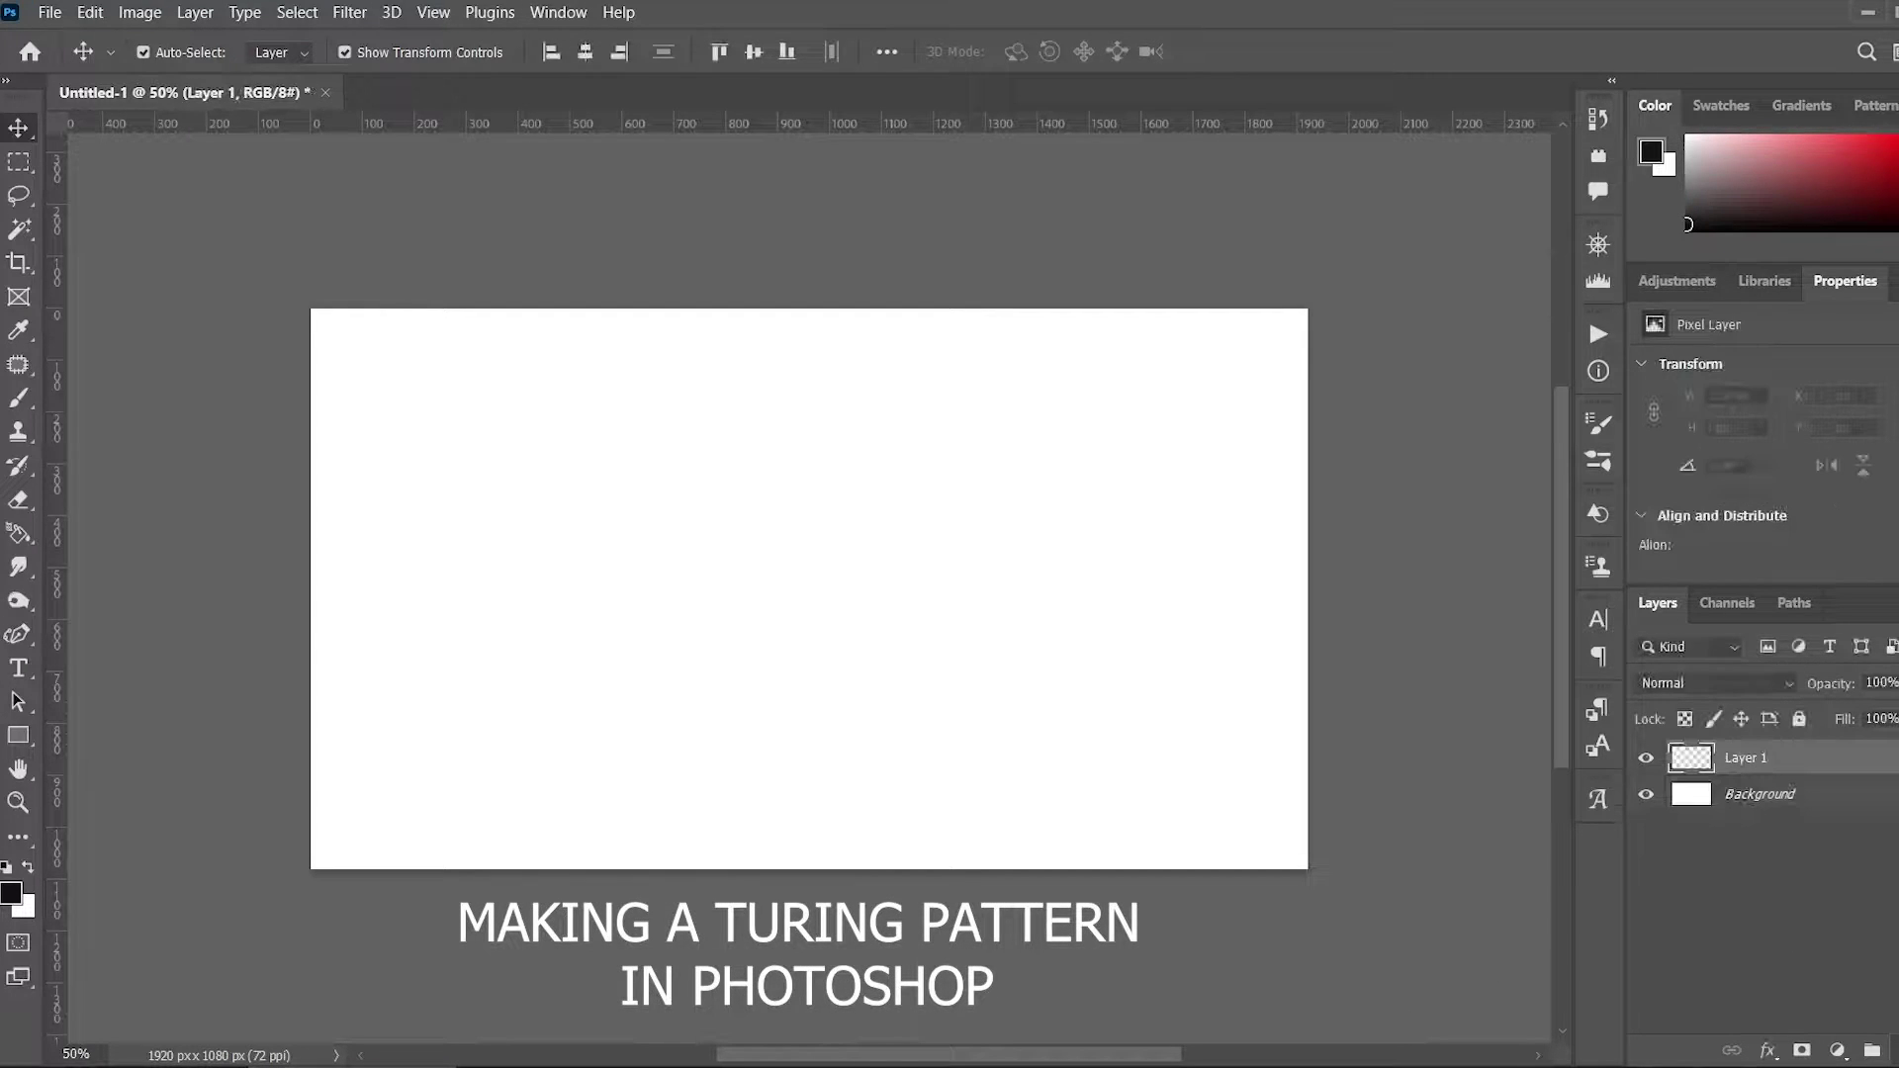
pyautogui.click(349, 12)
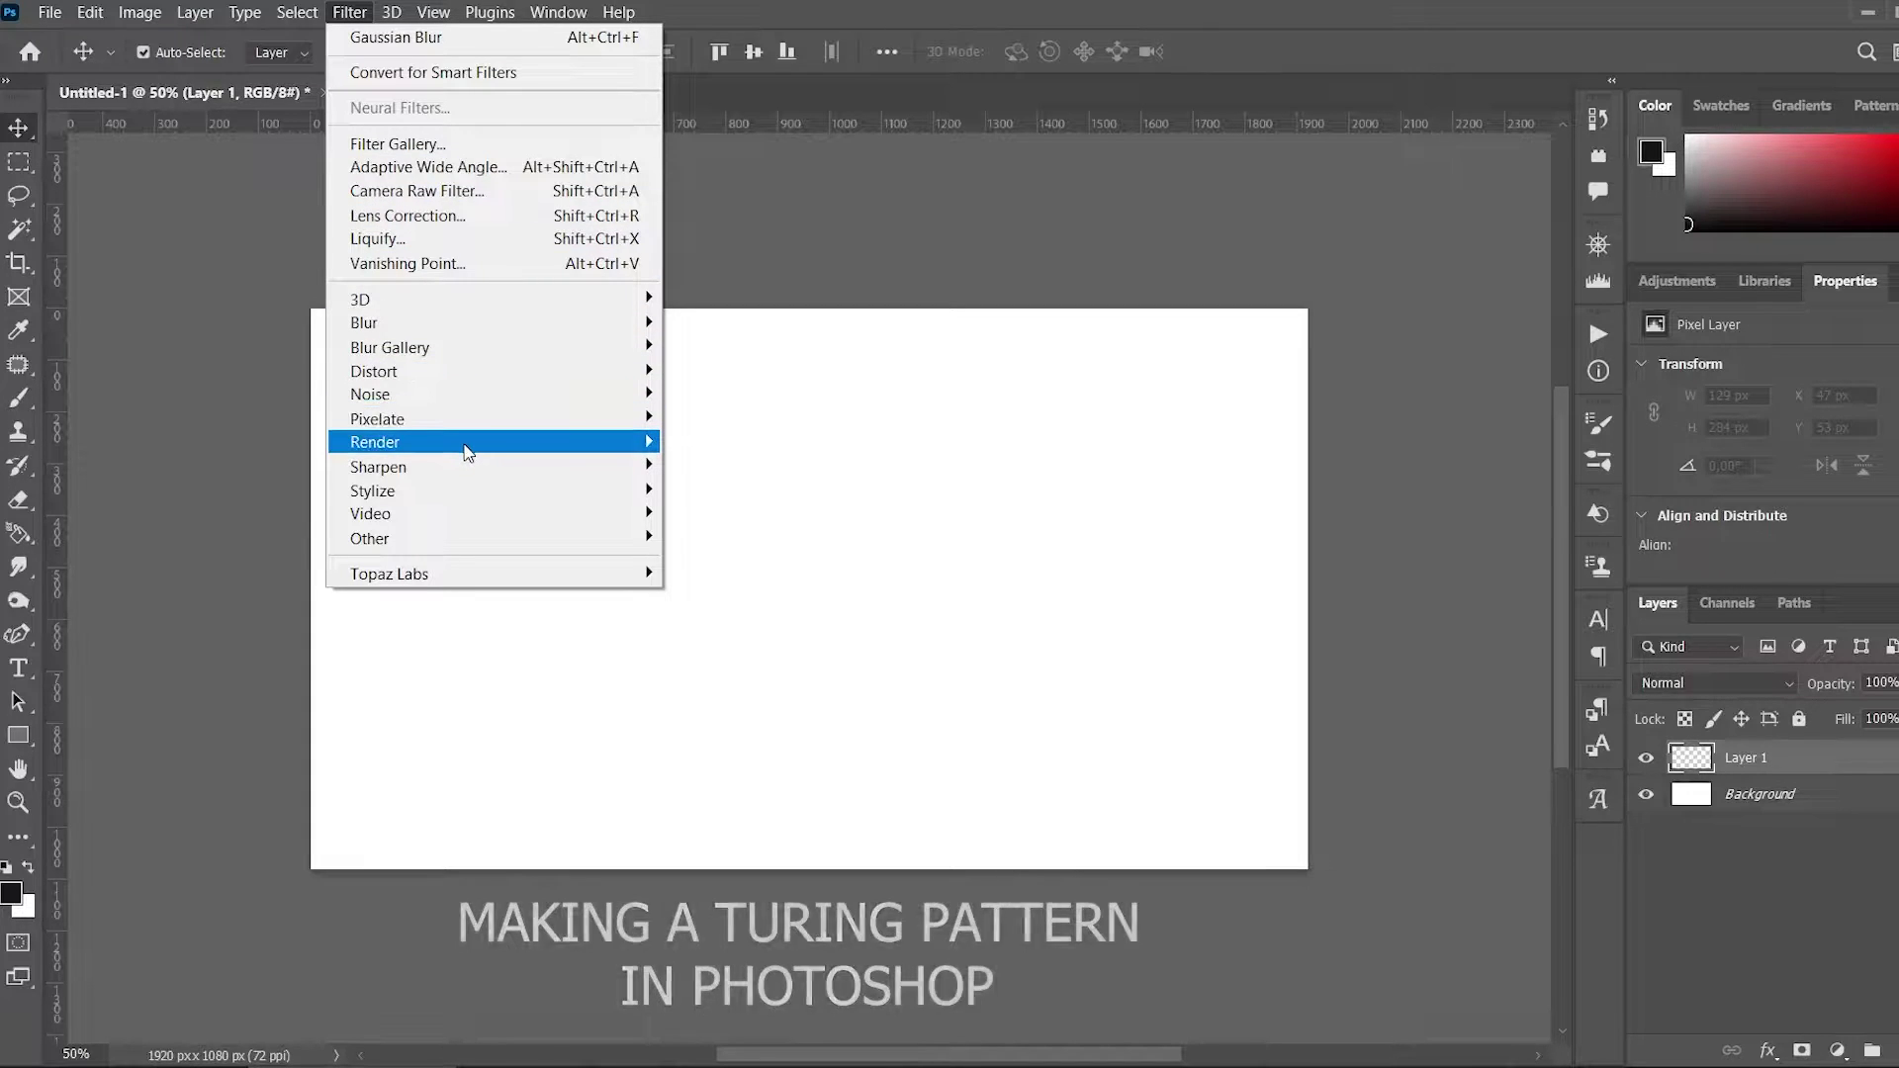
pyautogui.moveTo(373, 442)
pyautogui.click(704, 523)
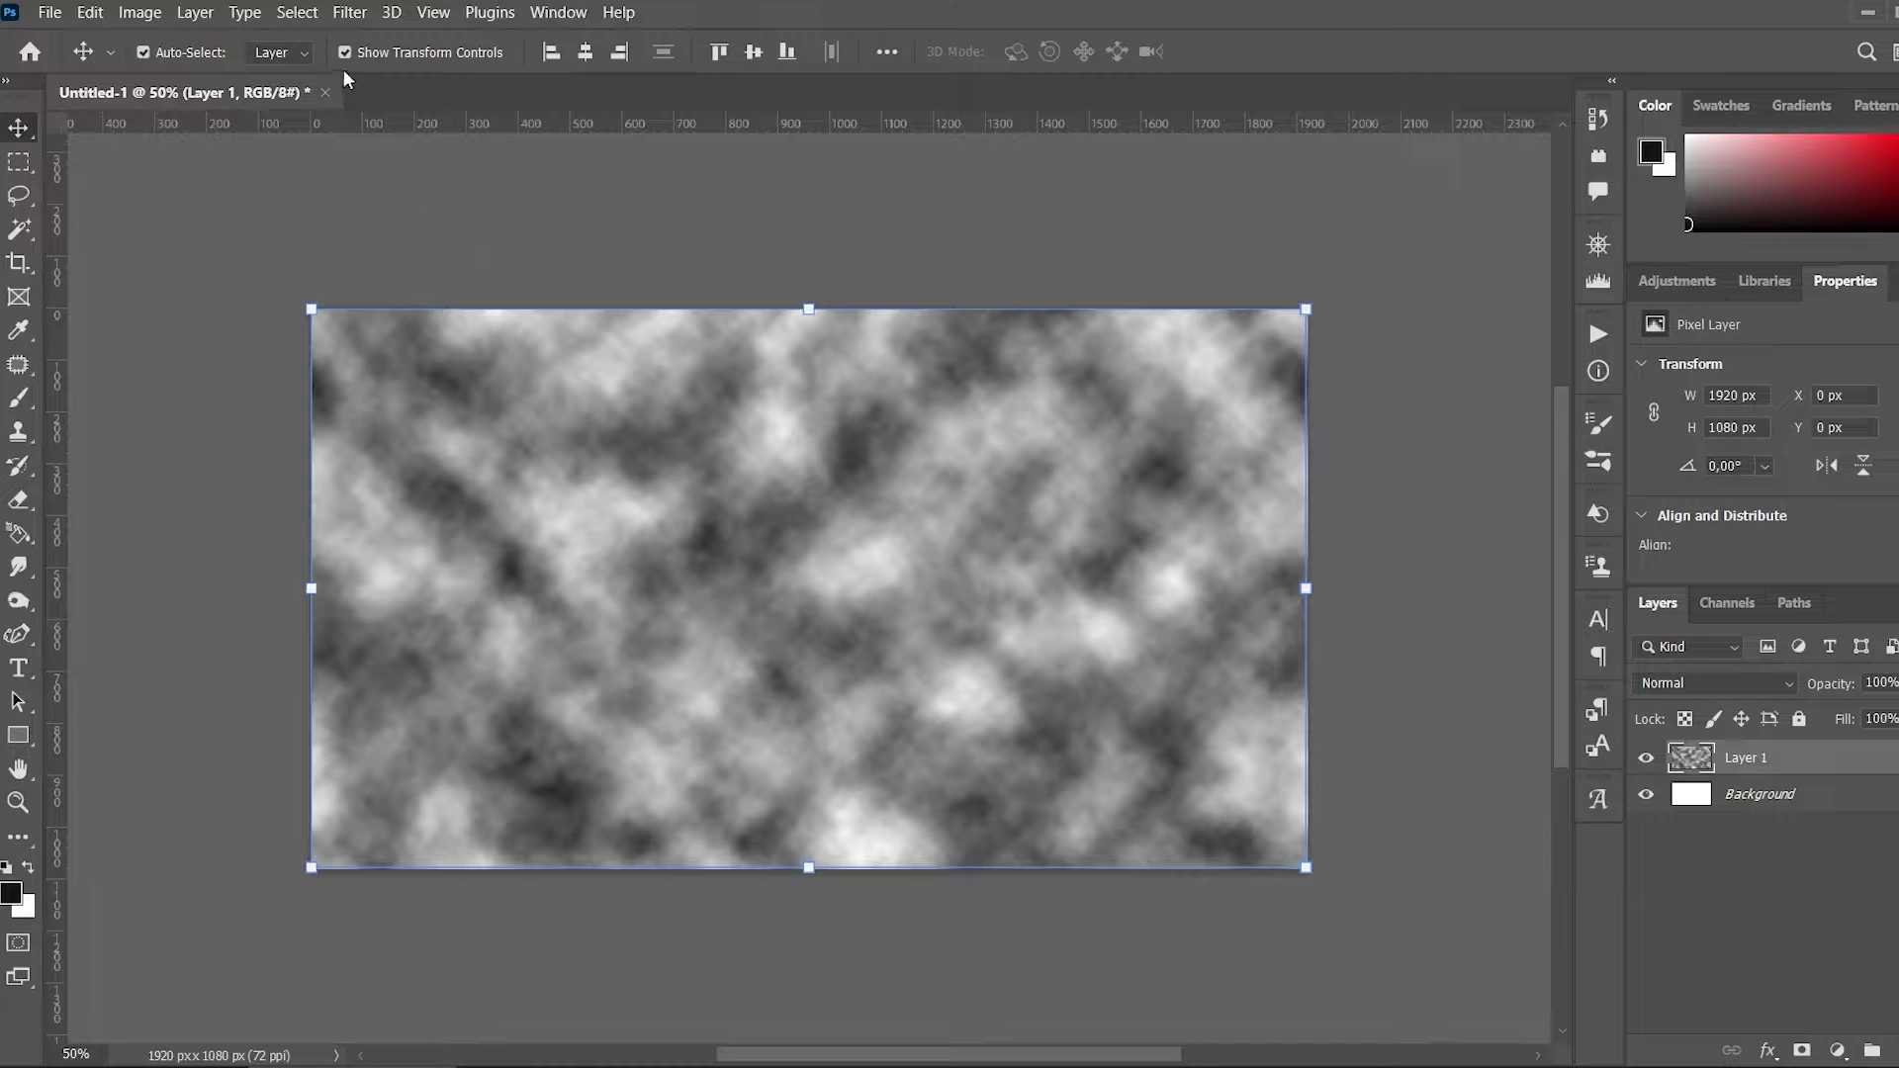
# Create a new action named 'turing' in the Actions panel and start recording it
pyautogui.click(1596, 338)
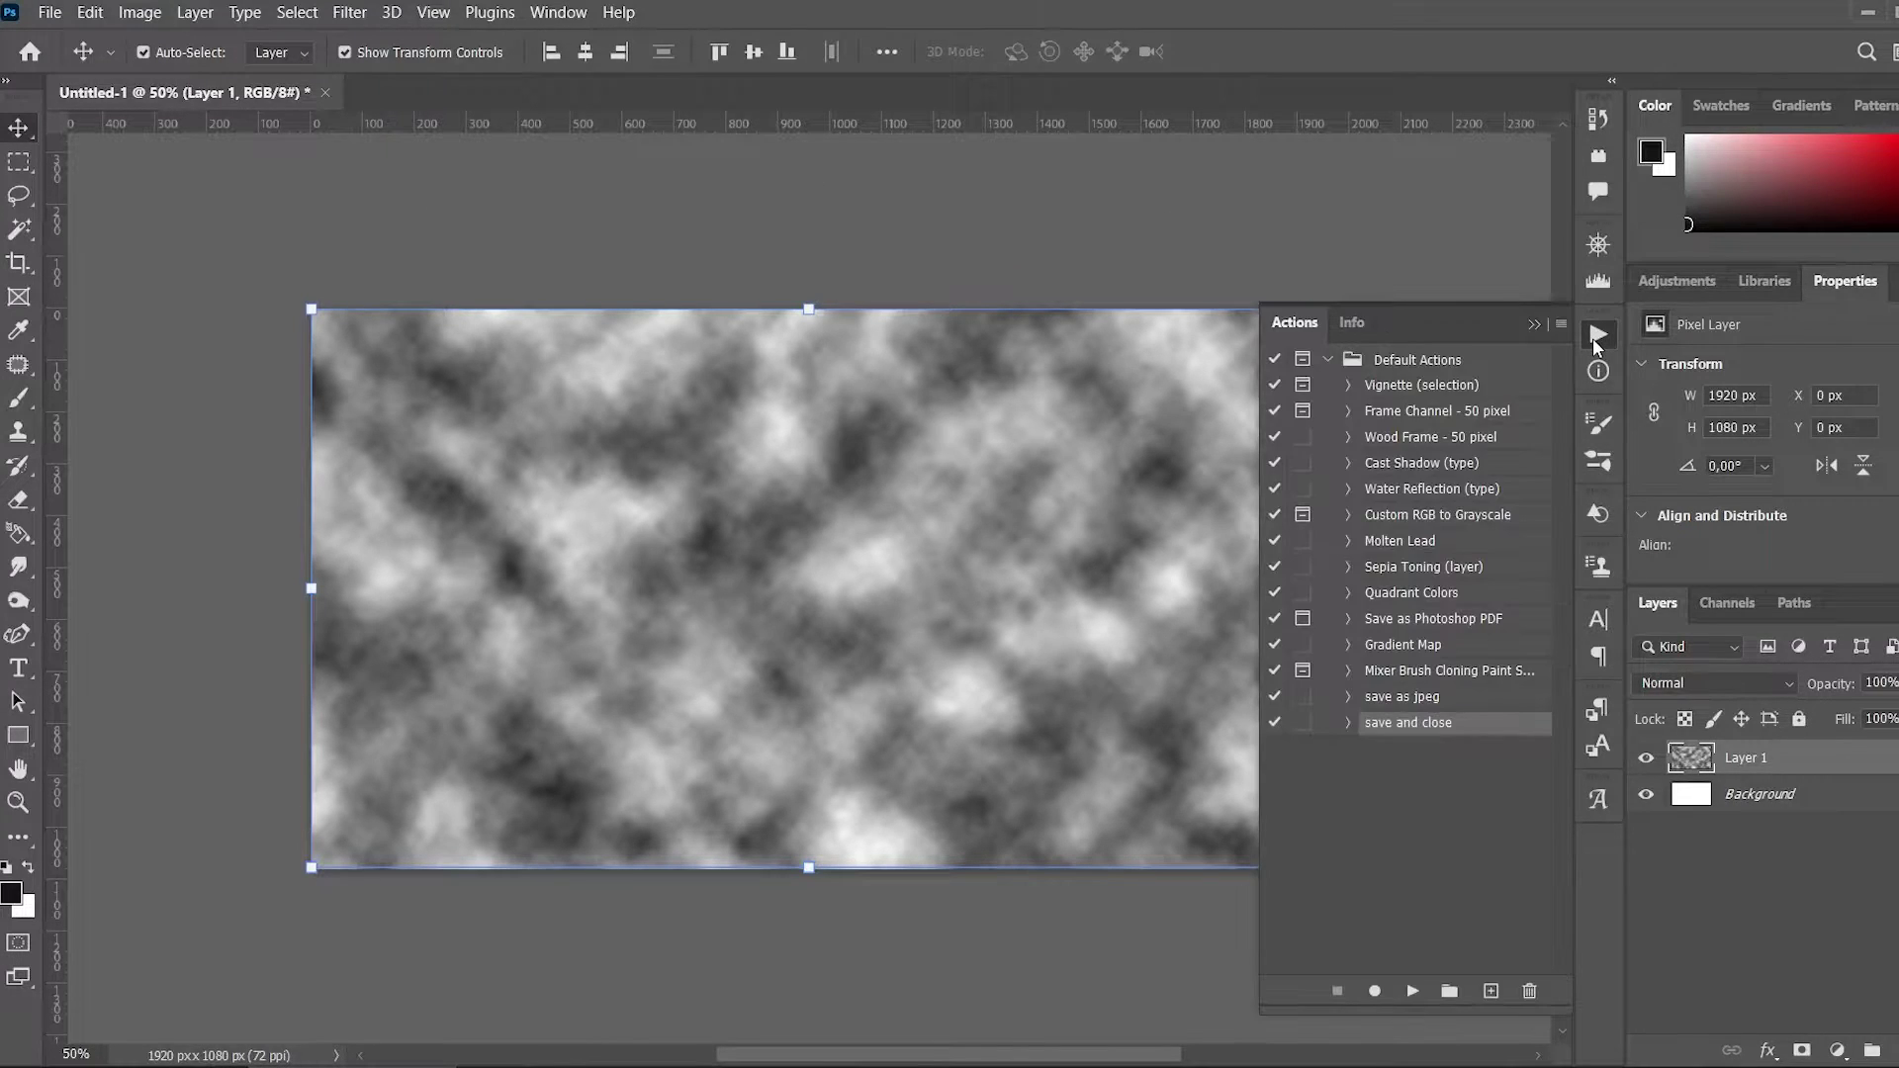
pyautogui.click(1375, 992)
pyautogui.click(1336, 990)
pyautogui.click(1491, 993)
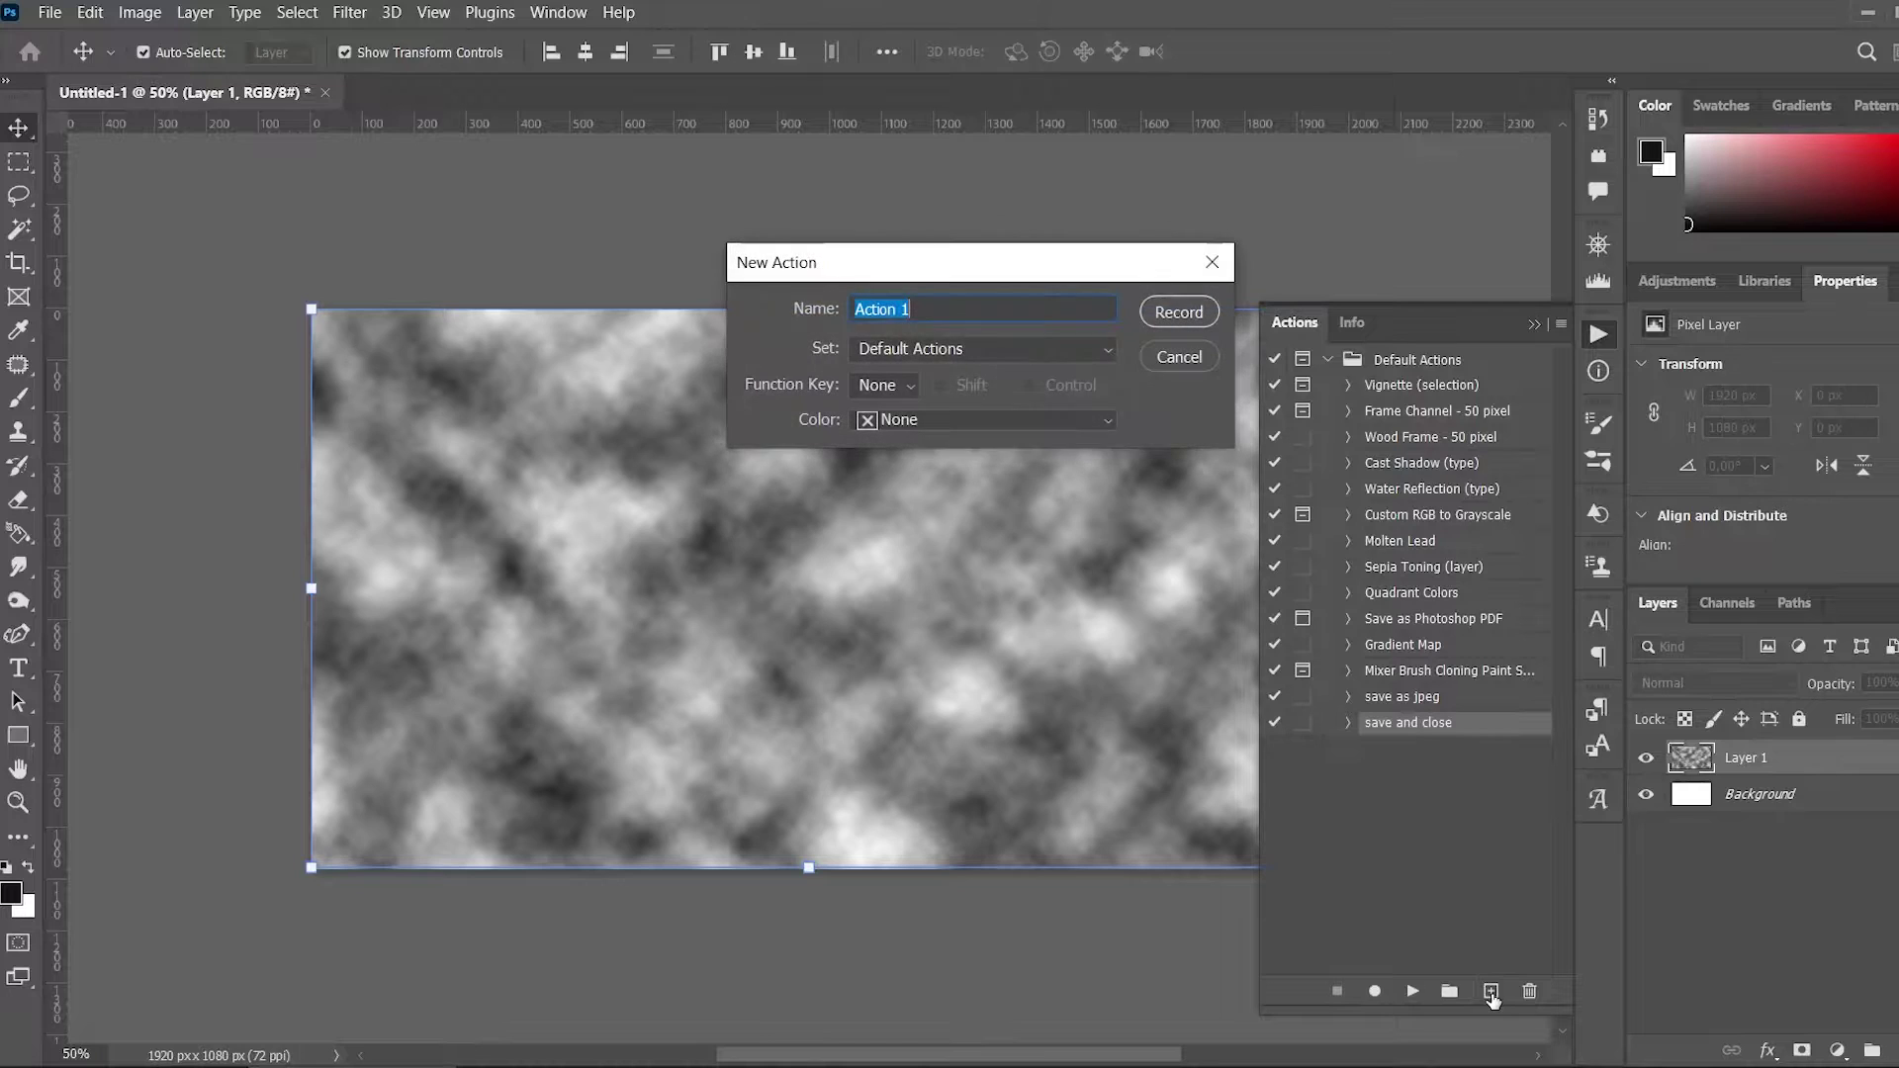
pyautogui.write('turn')
pyautogui.click(1205, 314)
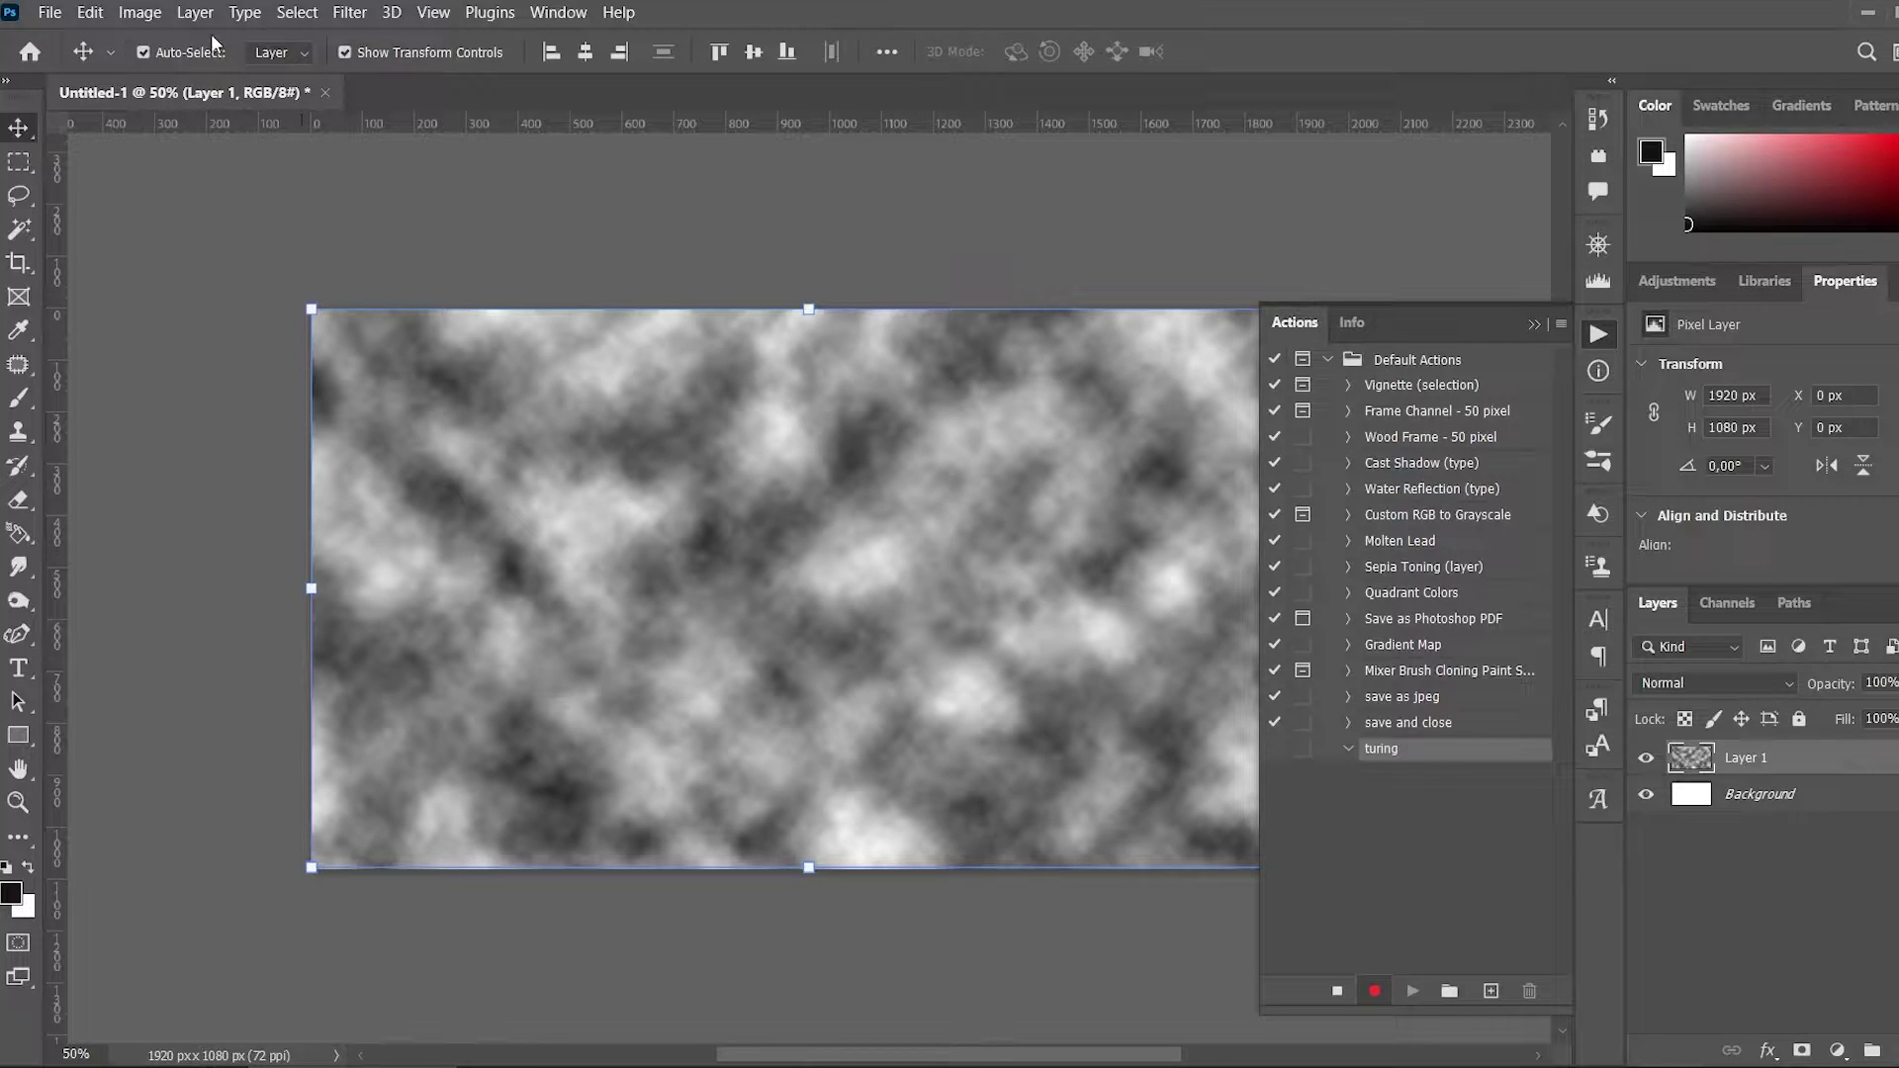
# Record a High Pass filter (radius 6,6) followed by a Threshold at level 128
pyautogui.click(349, 12)
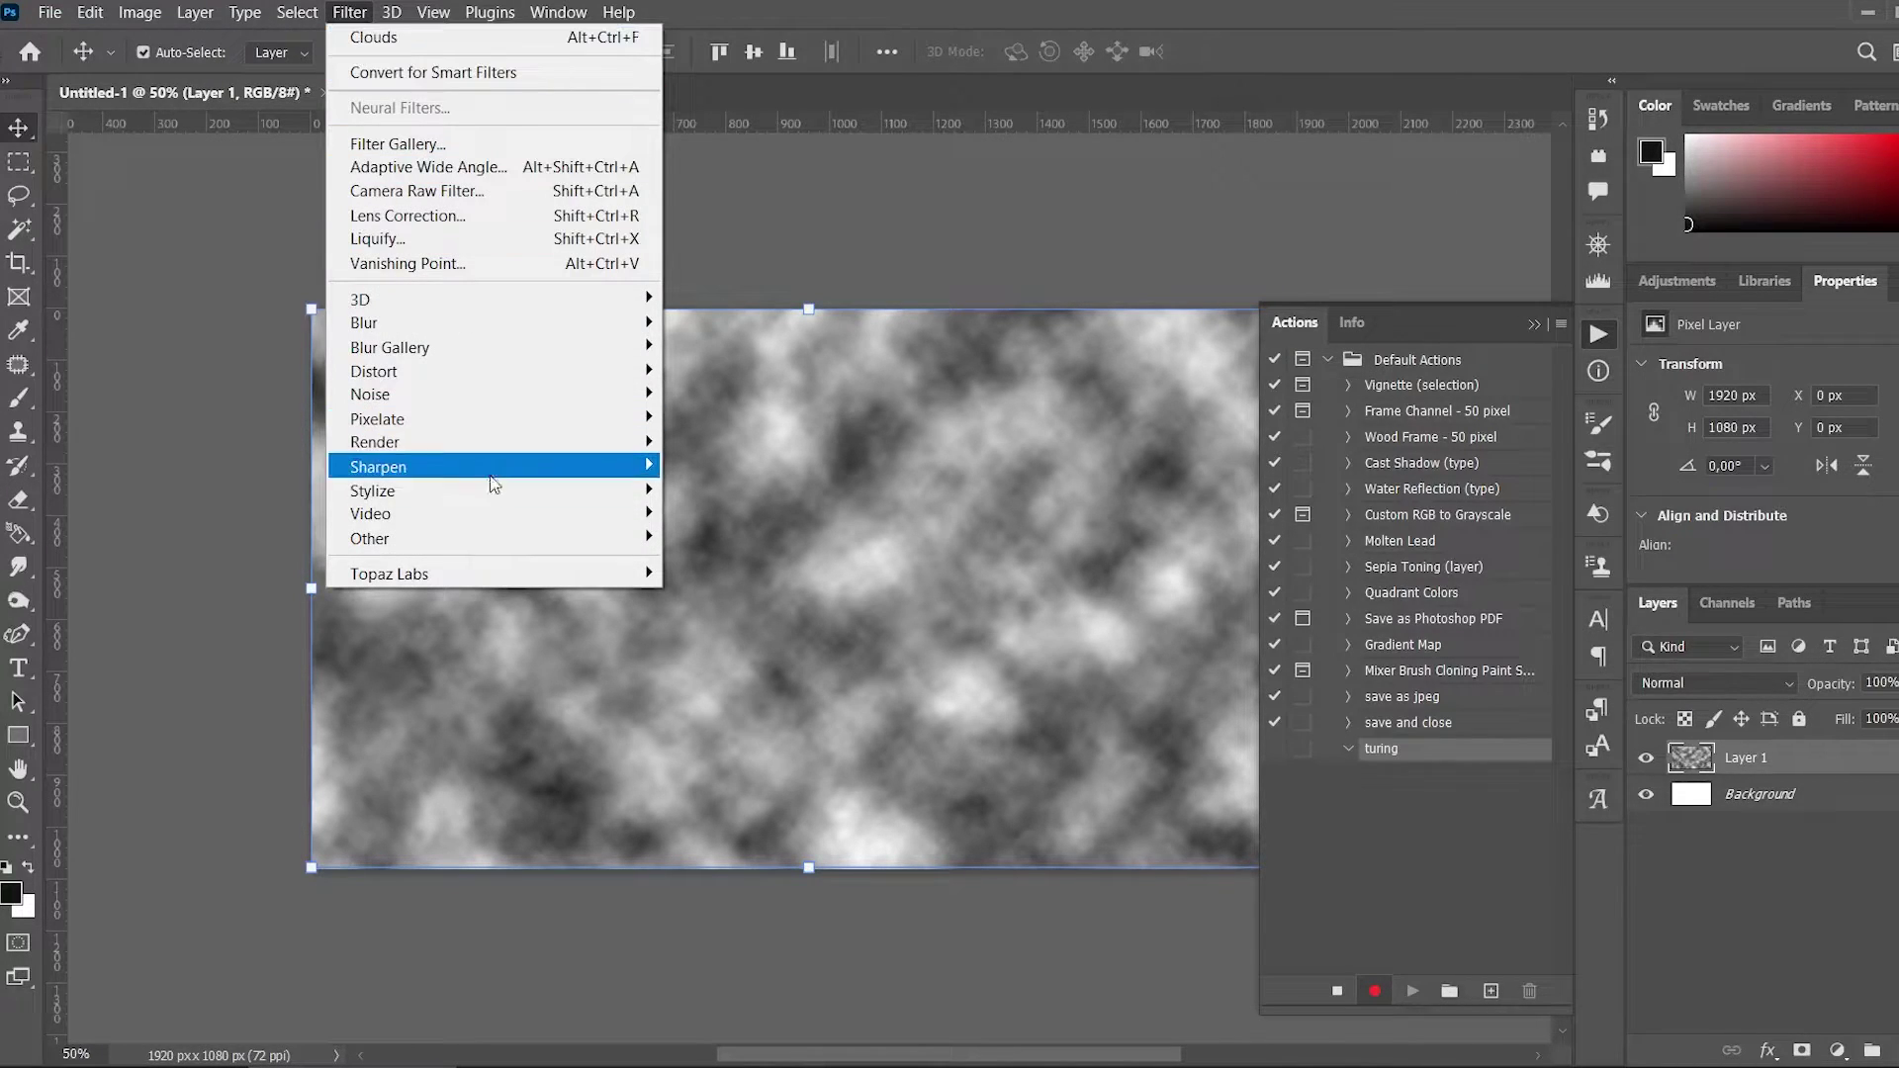
pyautogui.moveTo(370, 538)
pyautogui.click(723, 557)
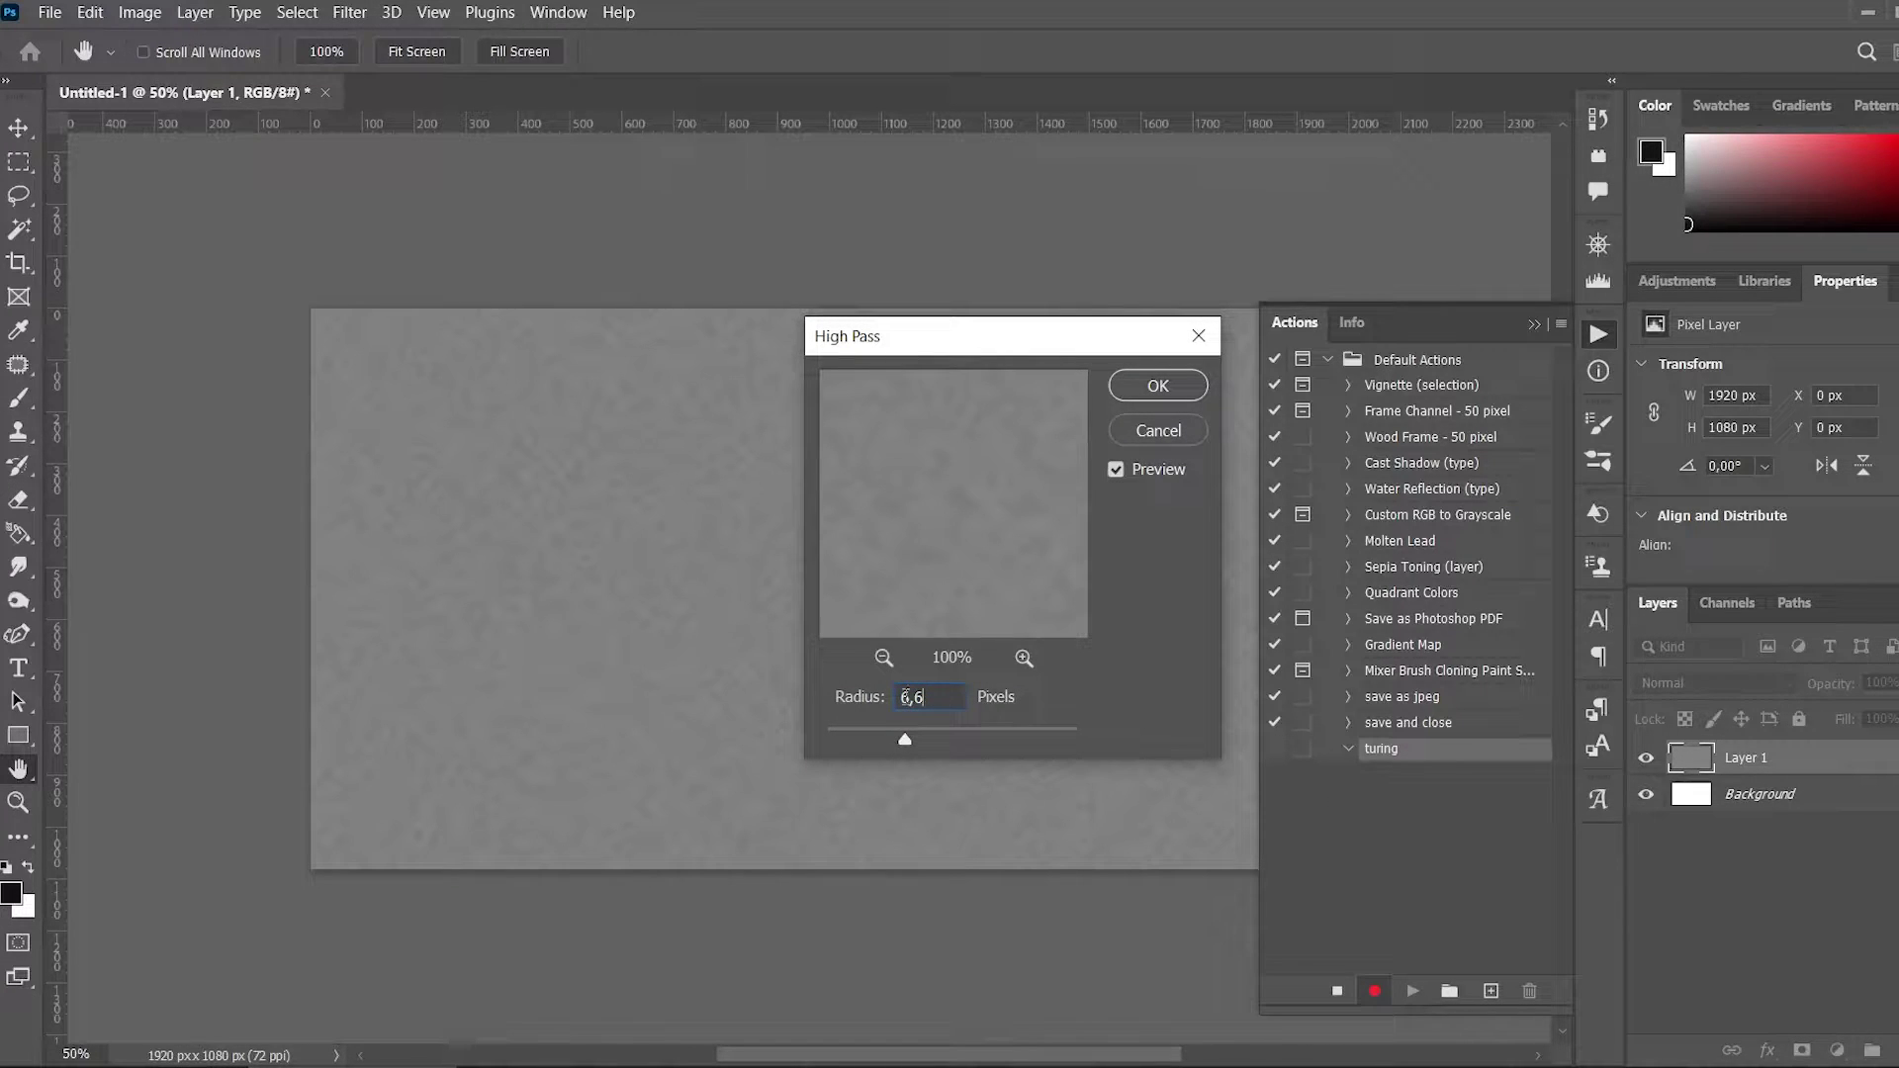
pyautogui.click(1185, 384)
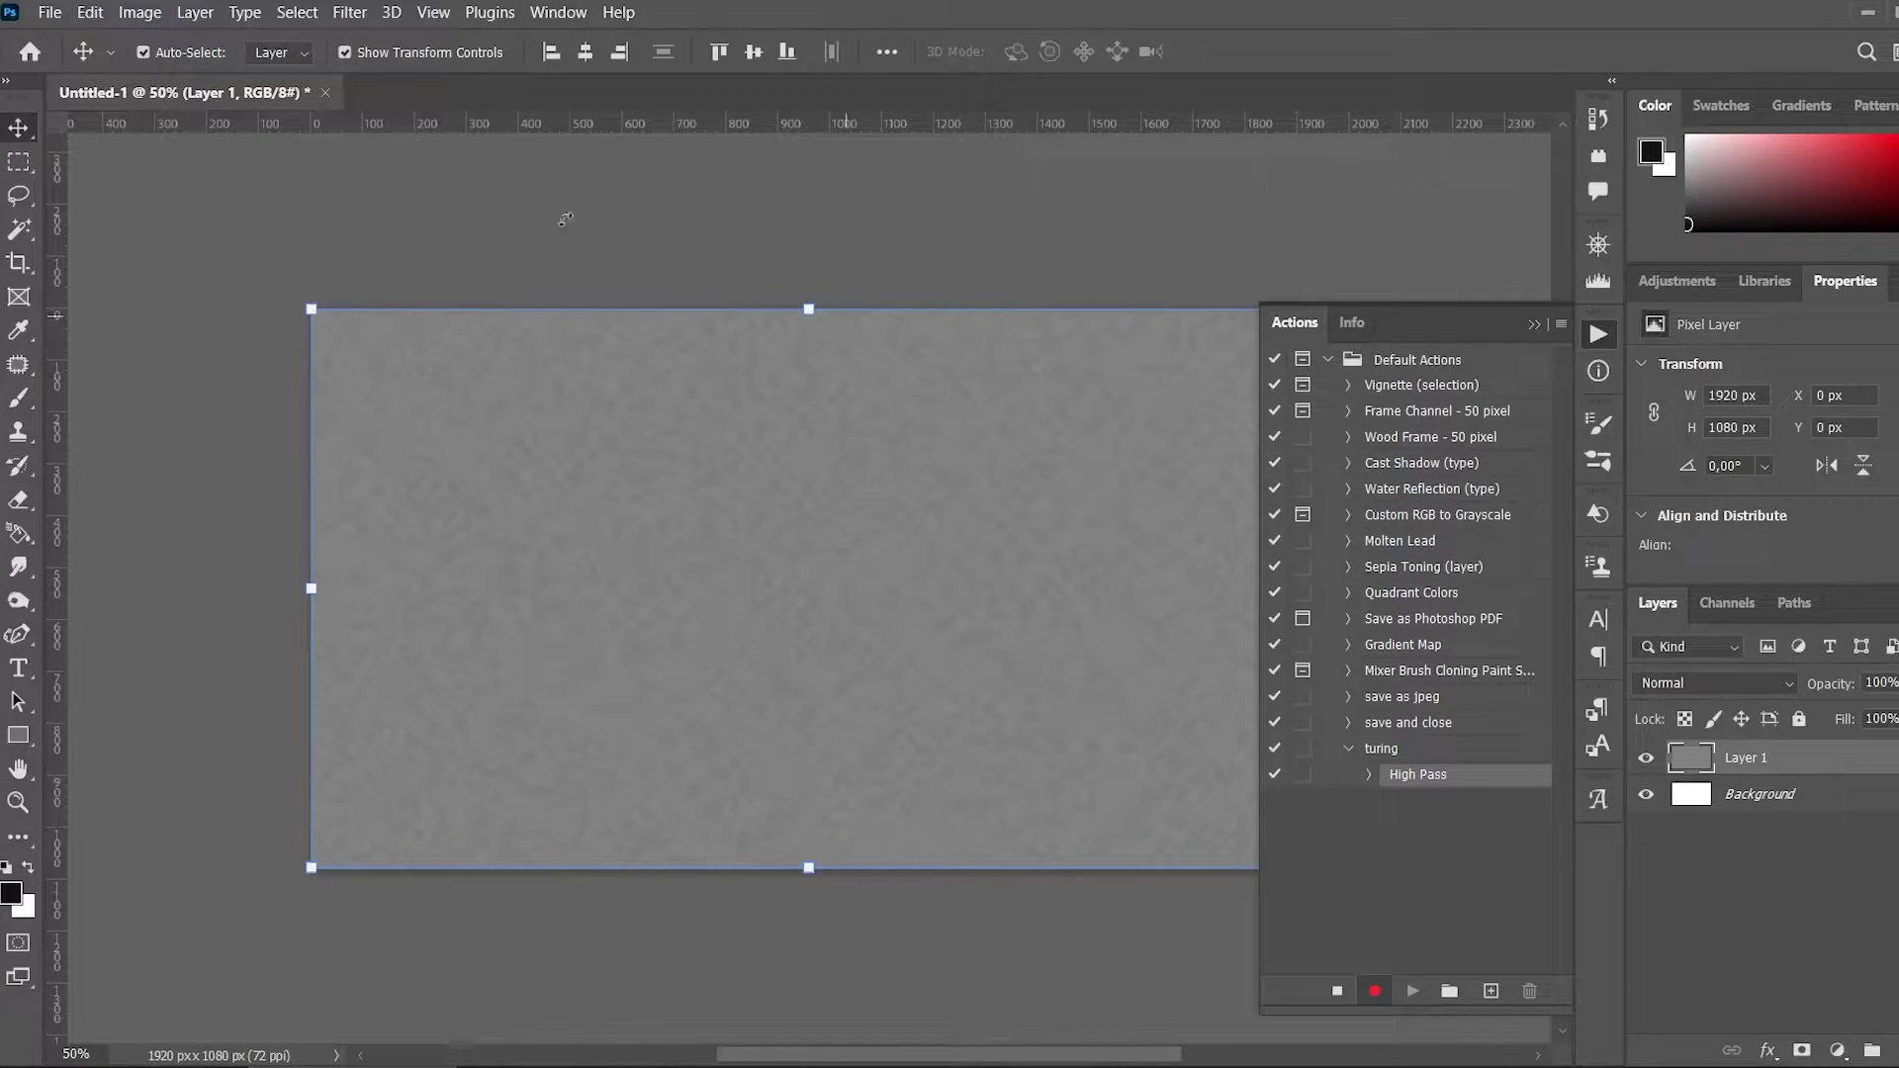
pyautogui.click(126, 15)
pyautogui.moveTo(178, 74)
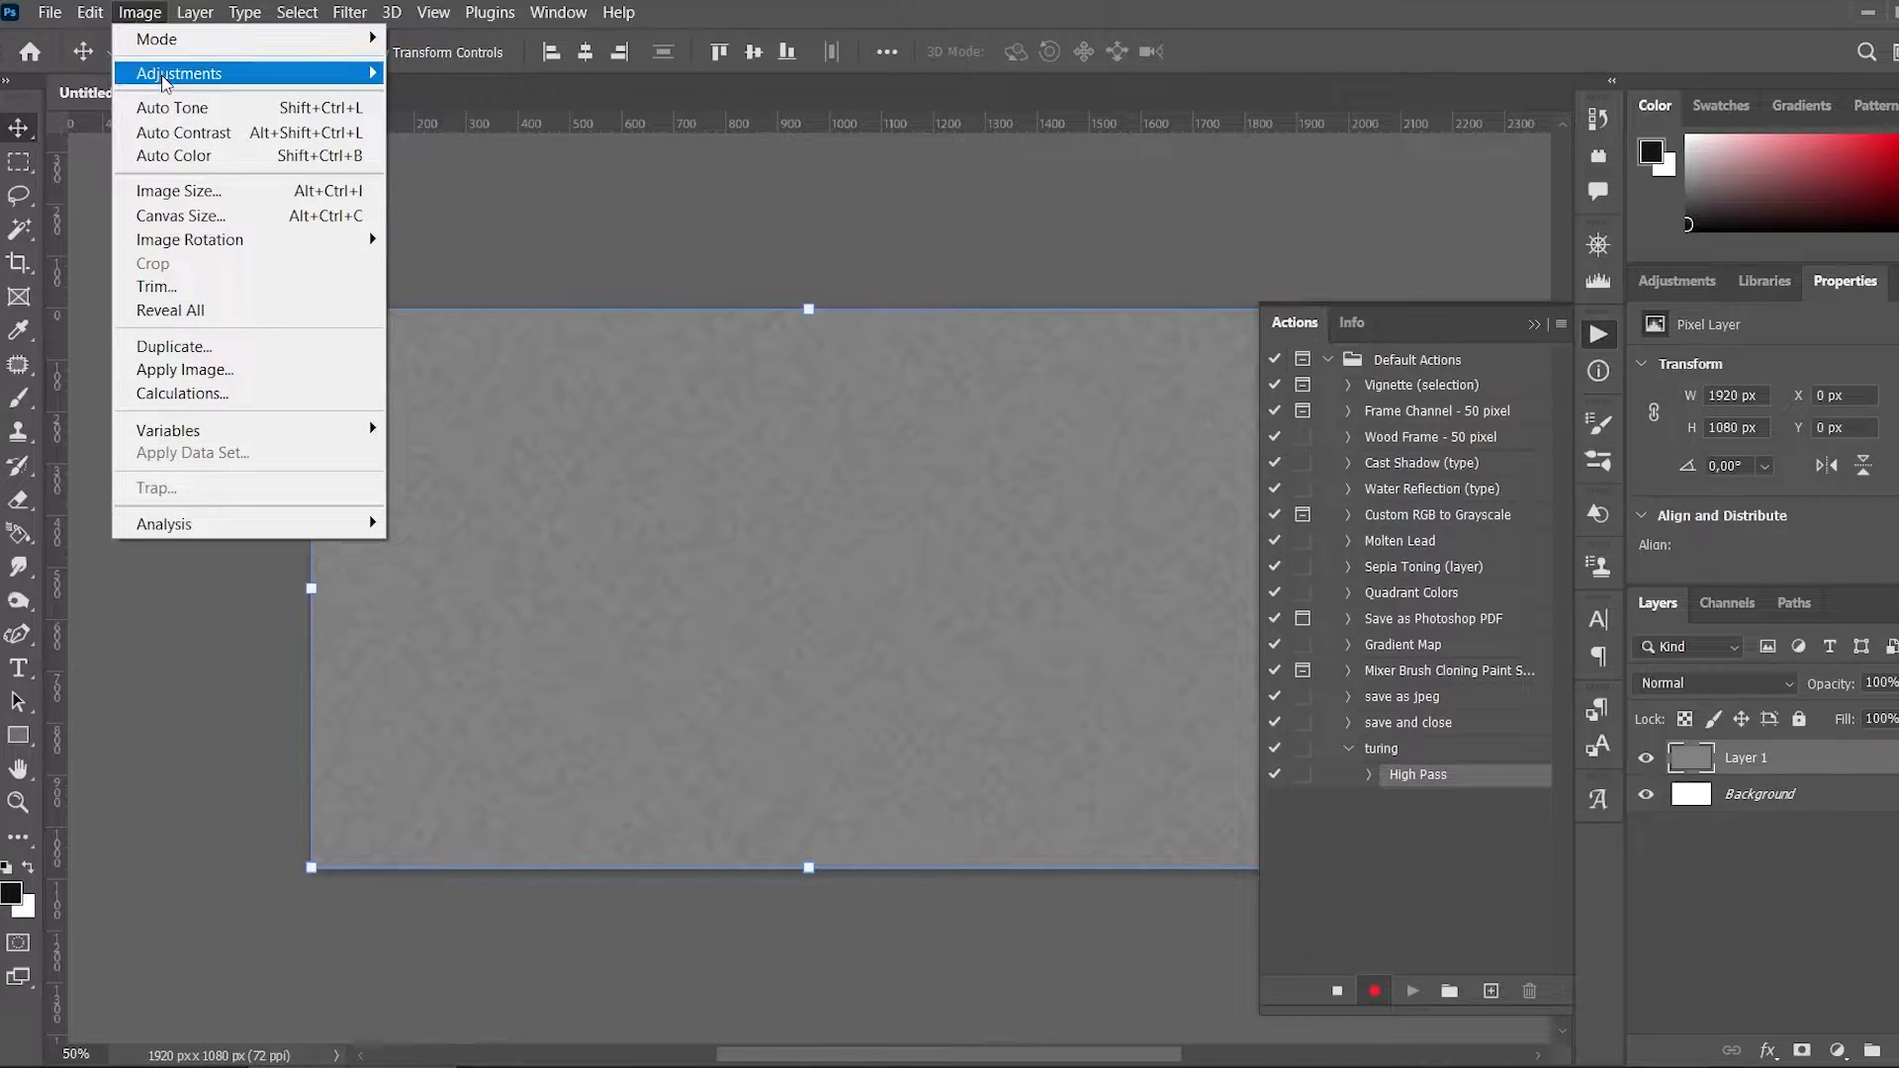
pyautogui.click(443, 406)
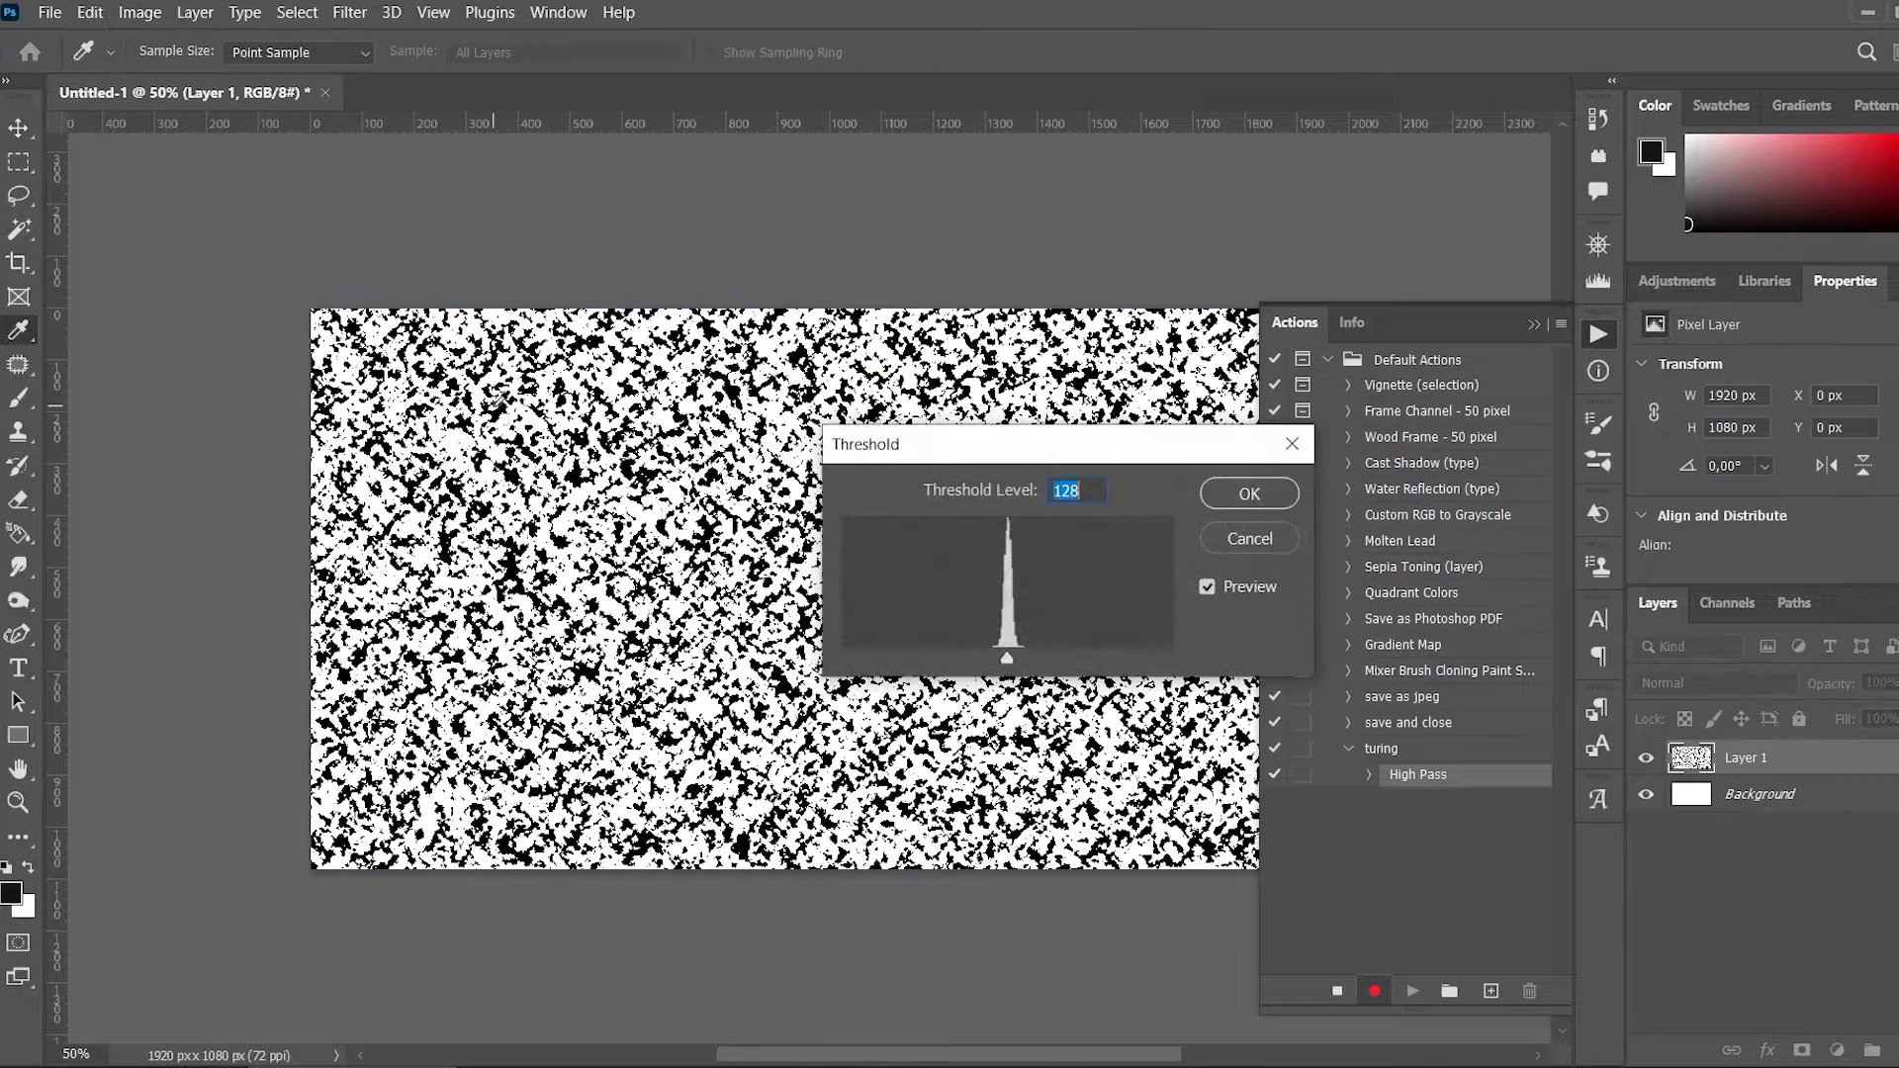
pyautogui.click(1276, 499)
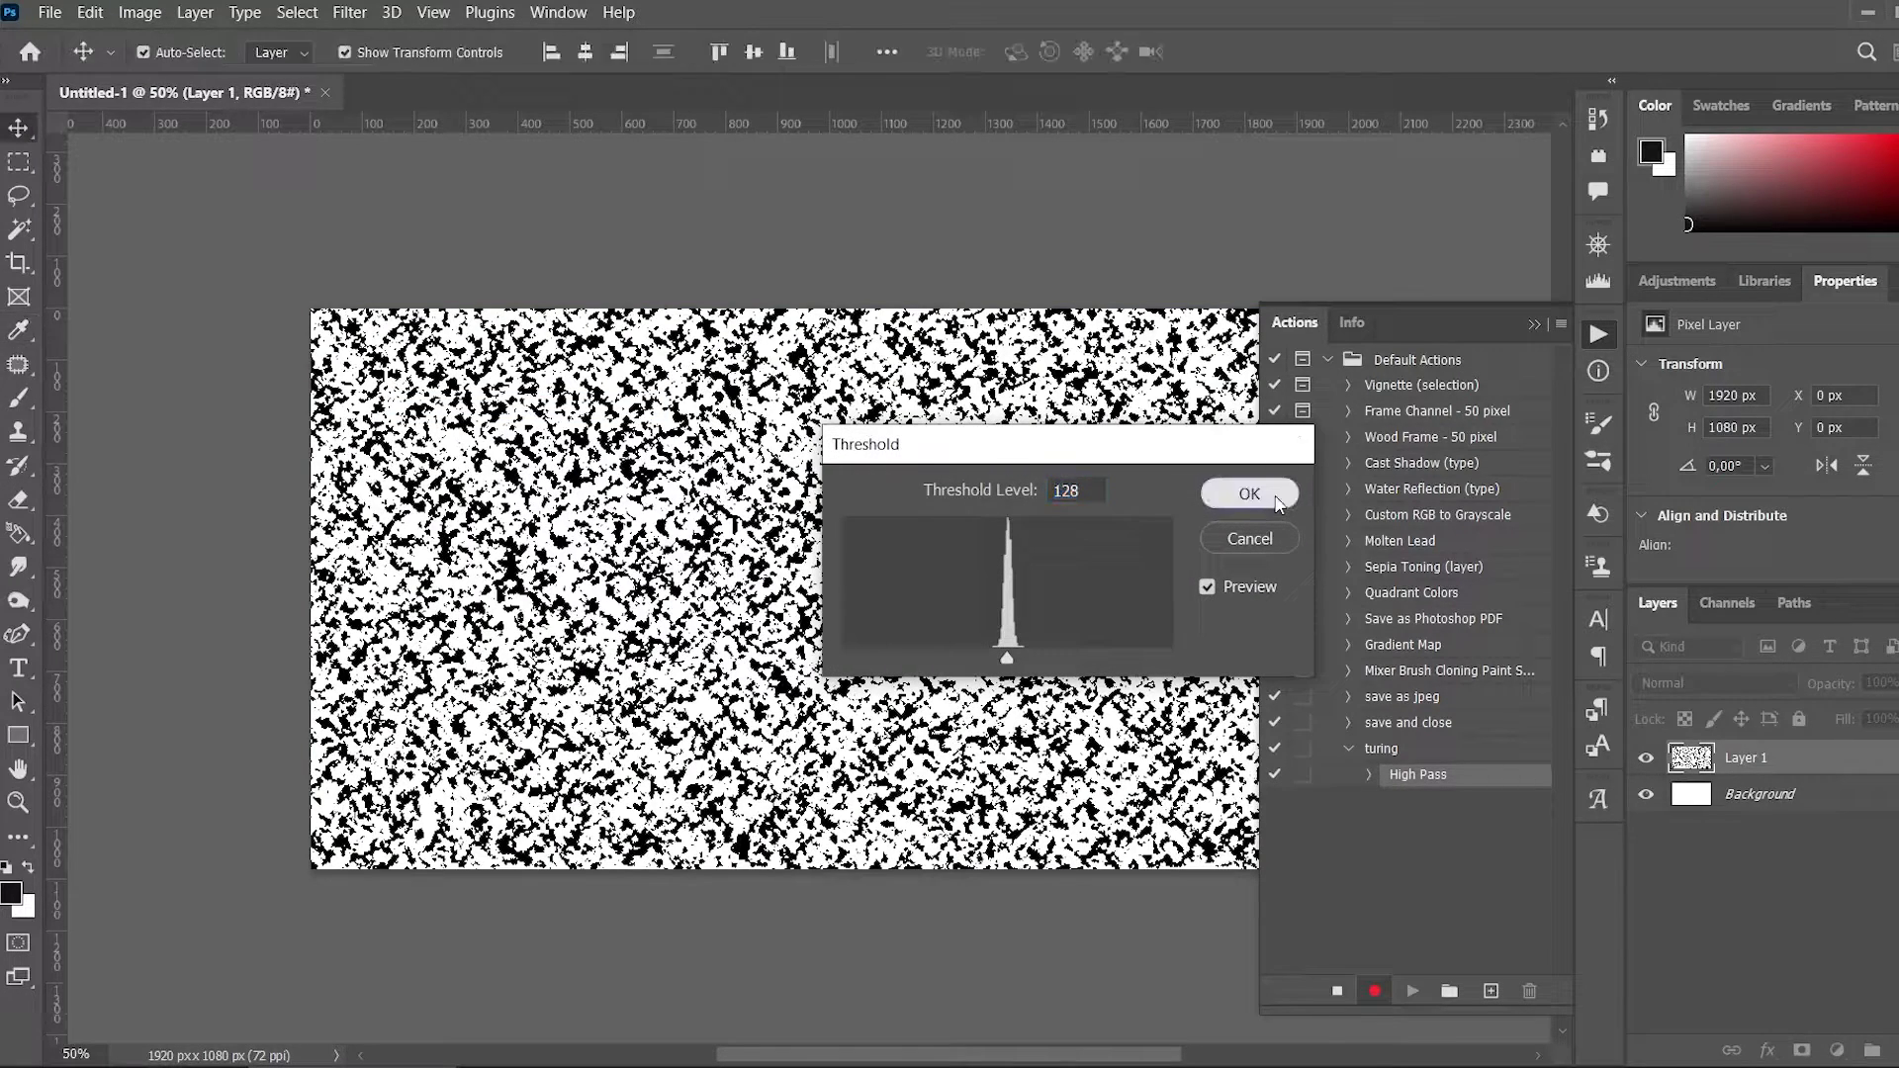
# Record a 15 px Gaussian Blur, then collapse the turing action's steps
pyautogui.click(350, 11)
pyautogui.moveTo(365, 323)
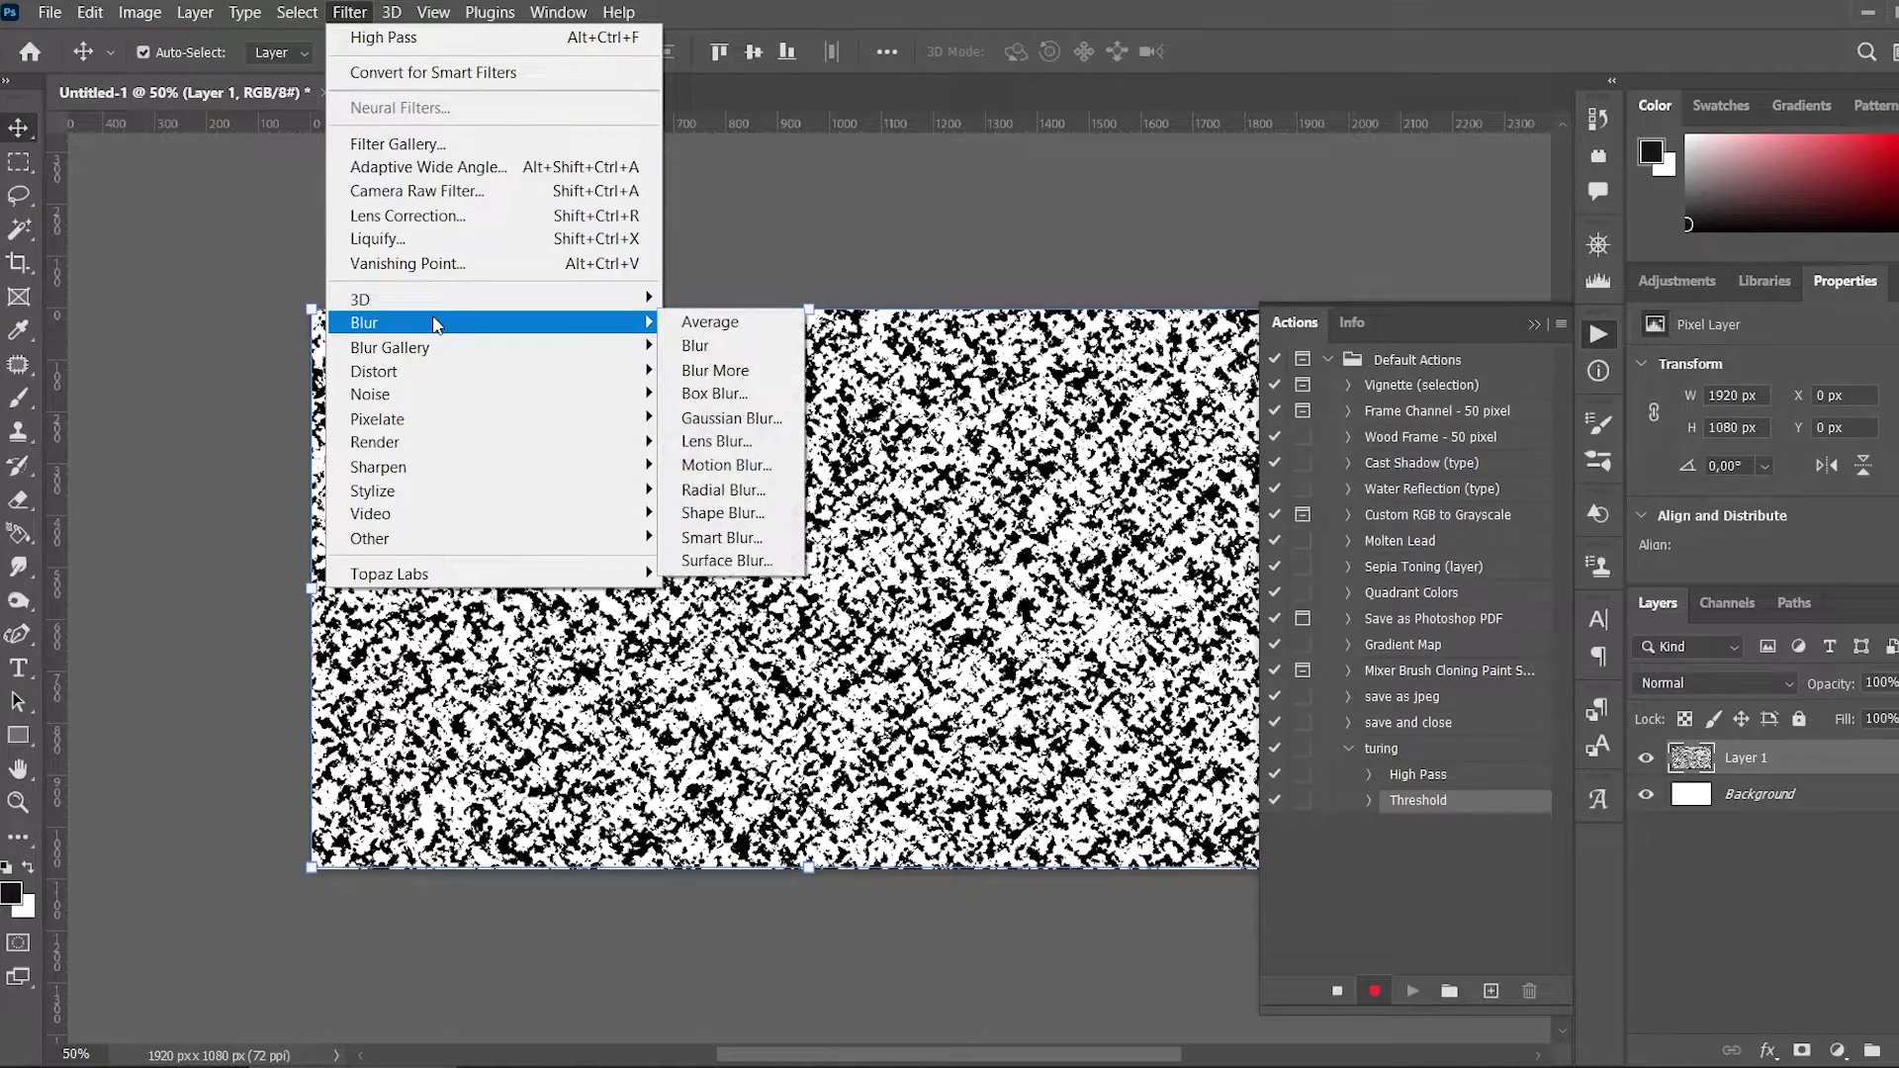
pyautogui.click(714, 420)
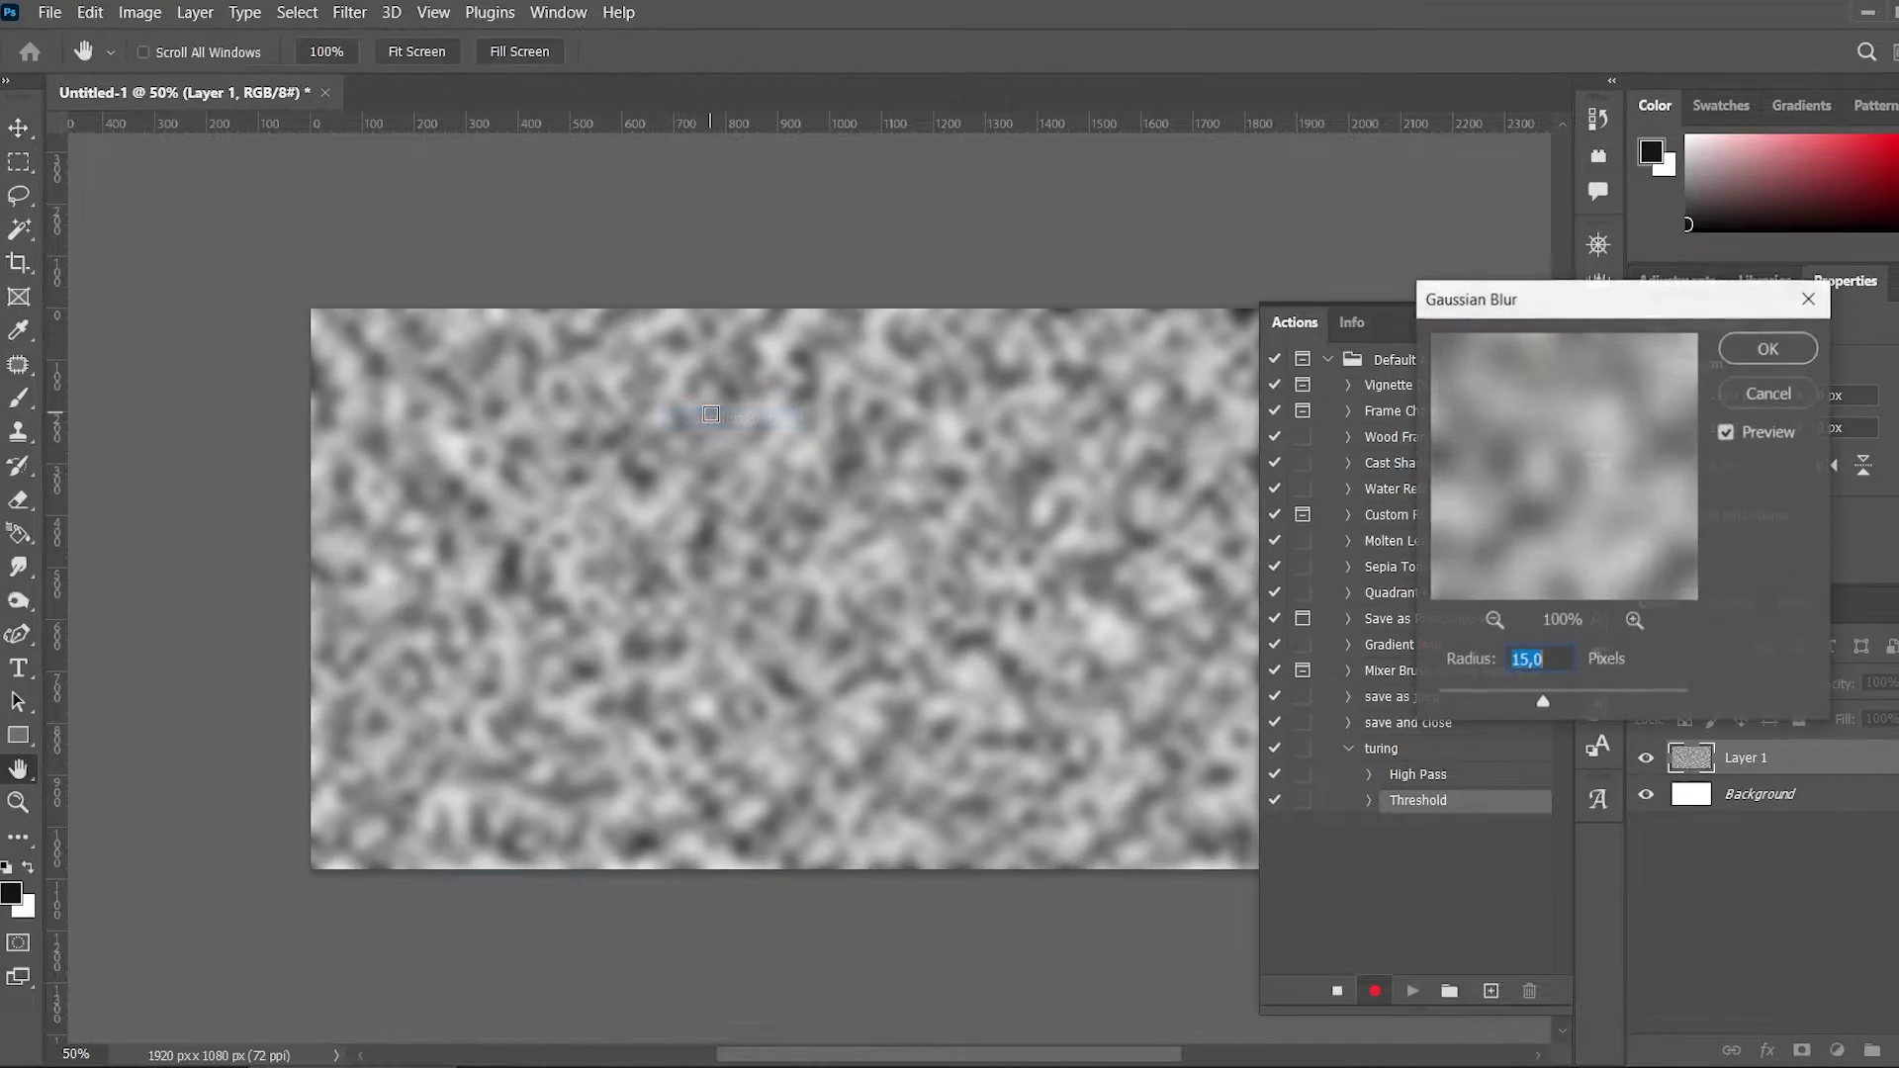
pyautogui.click(1560, 661)
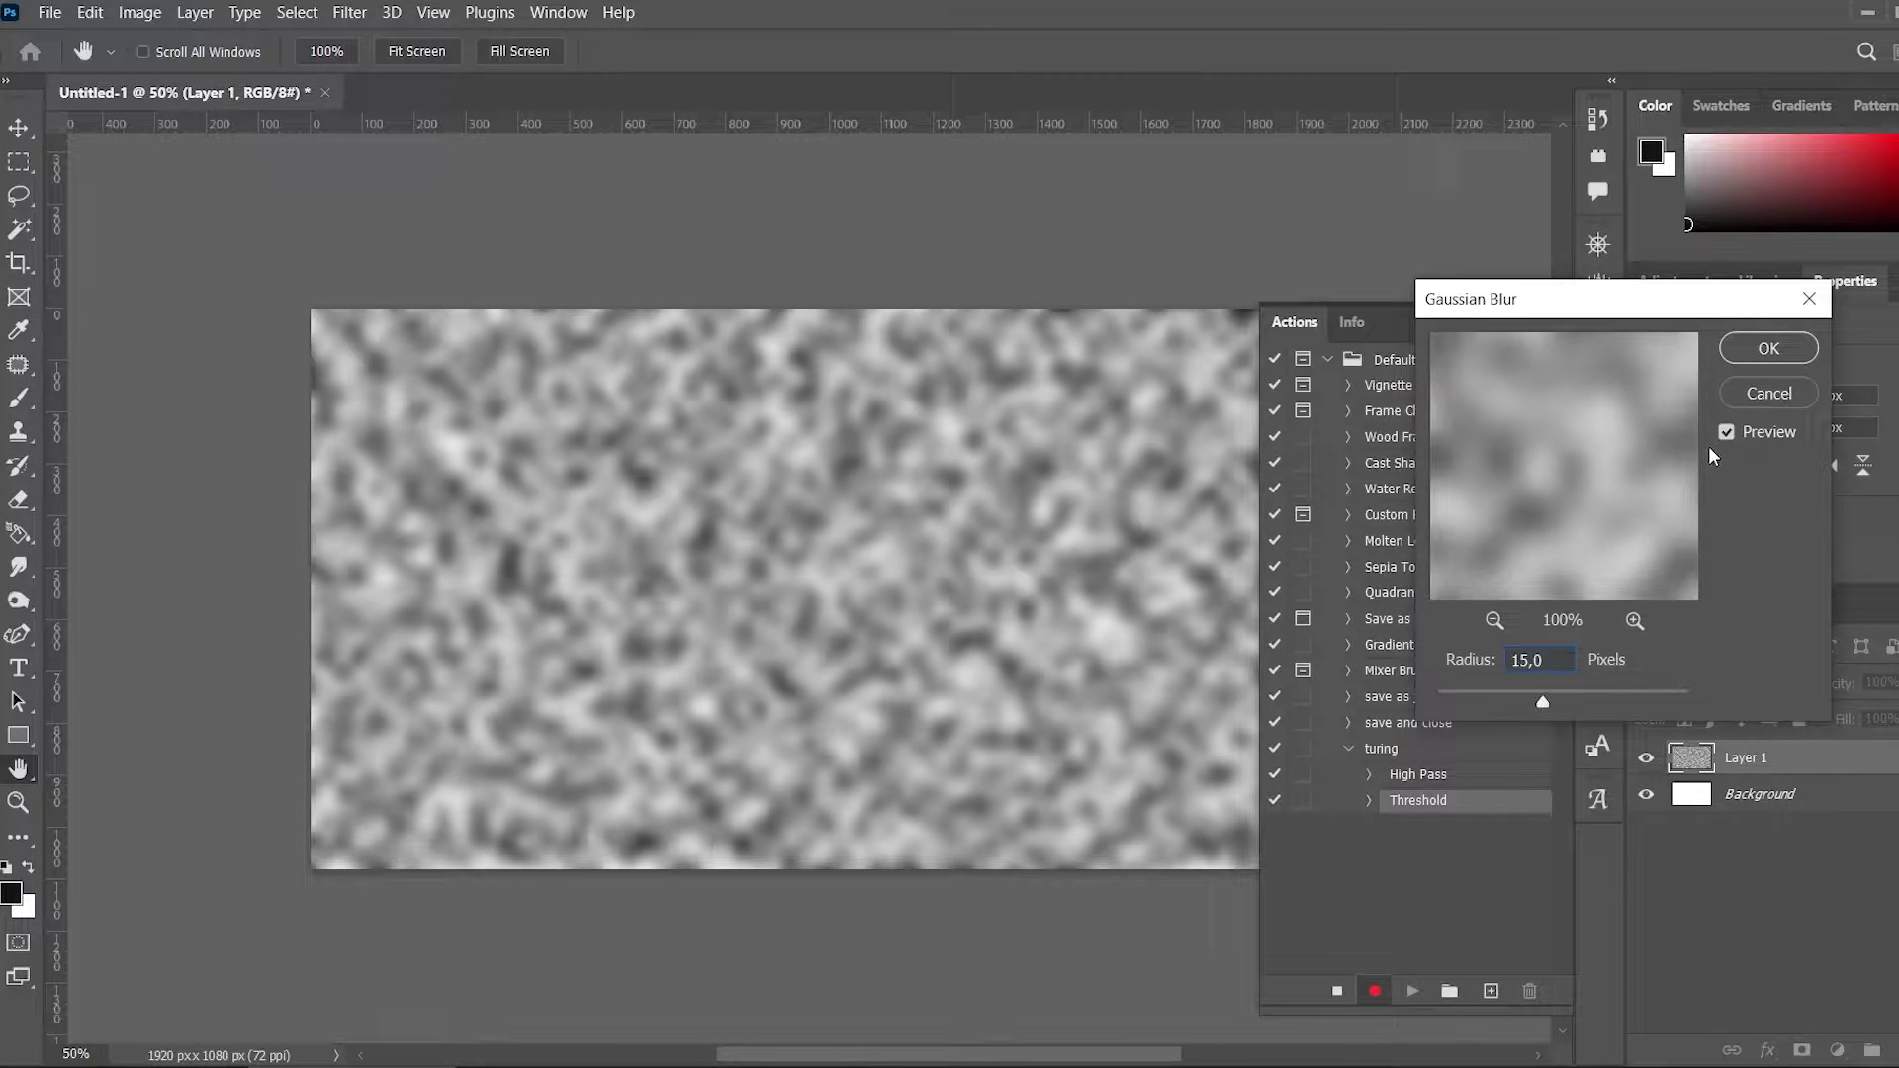
pyautogui.click(1769, 349)
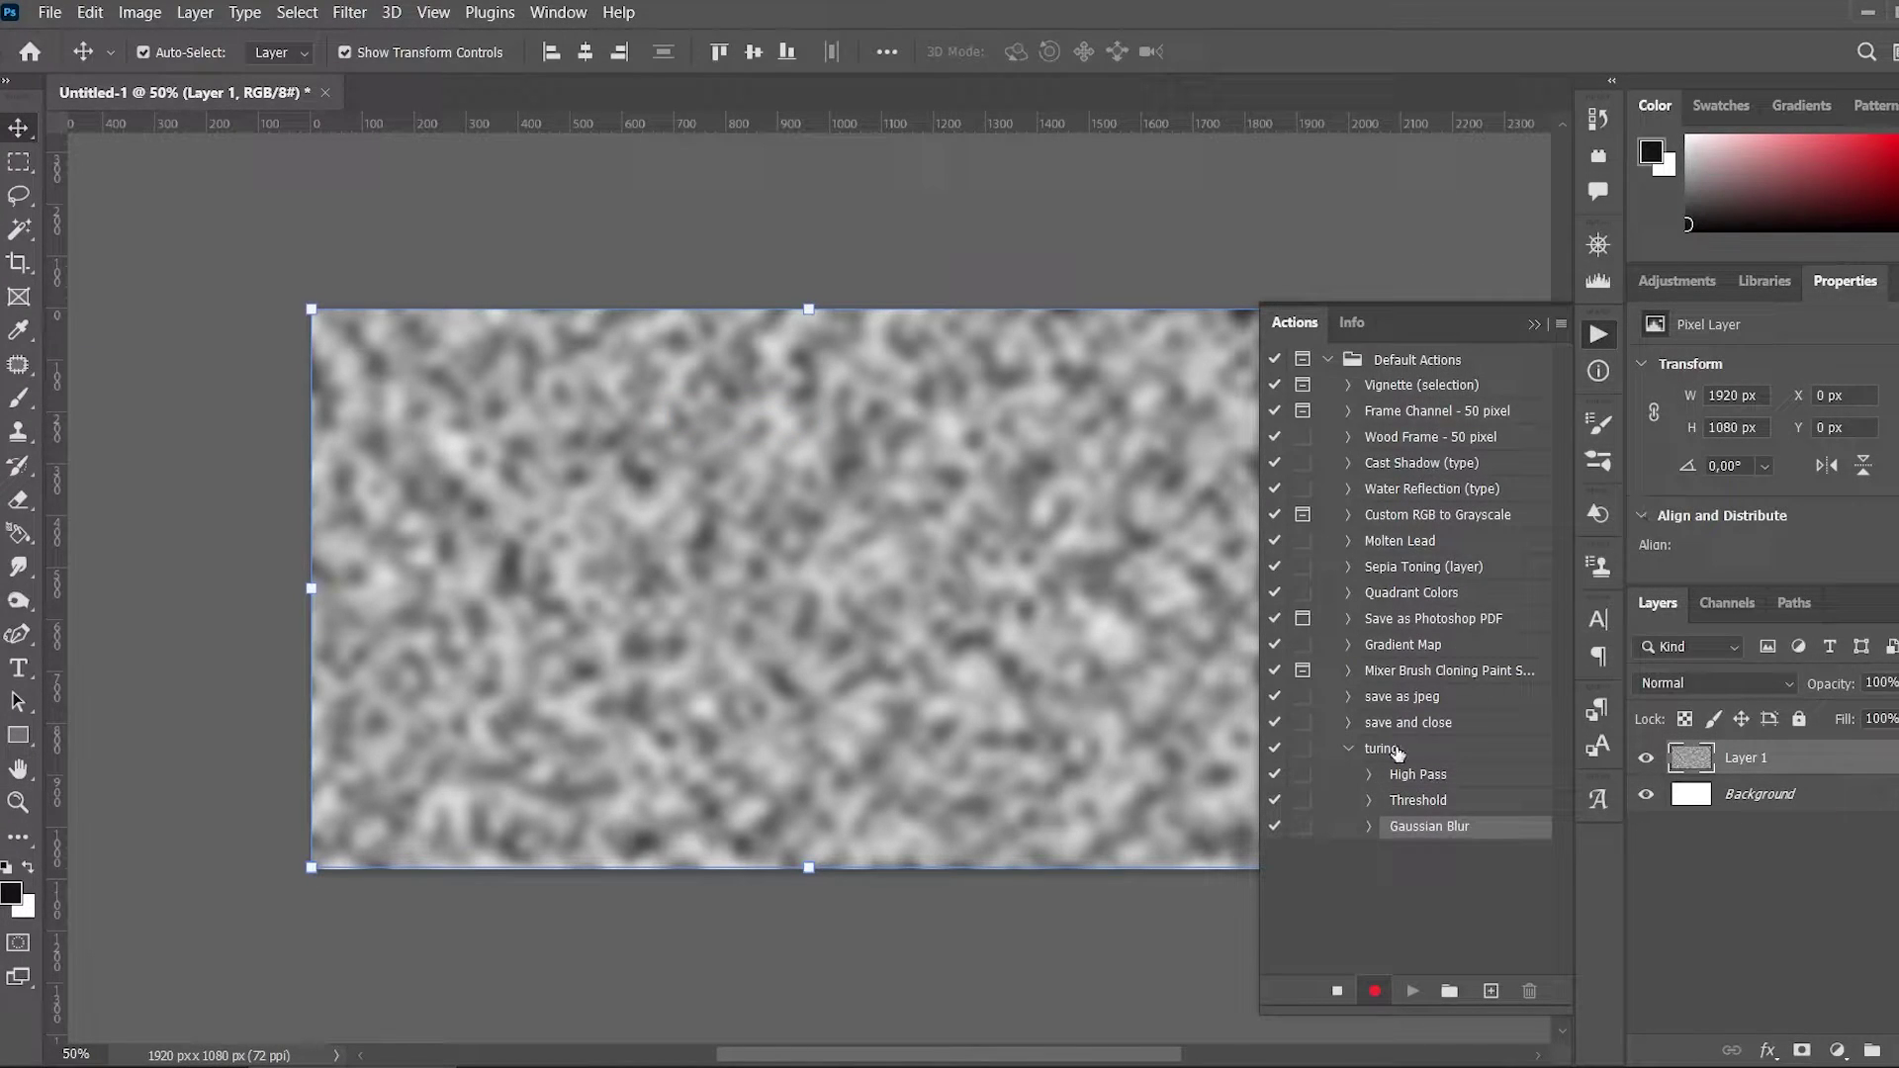
pyautogui.click(1349, 748)
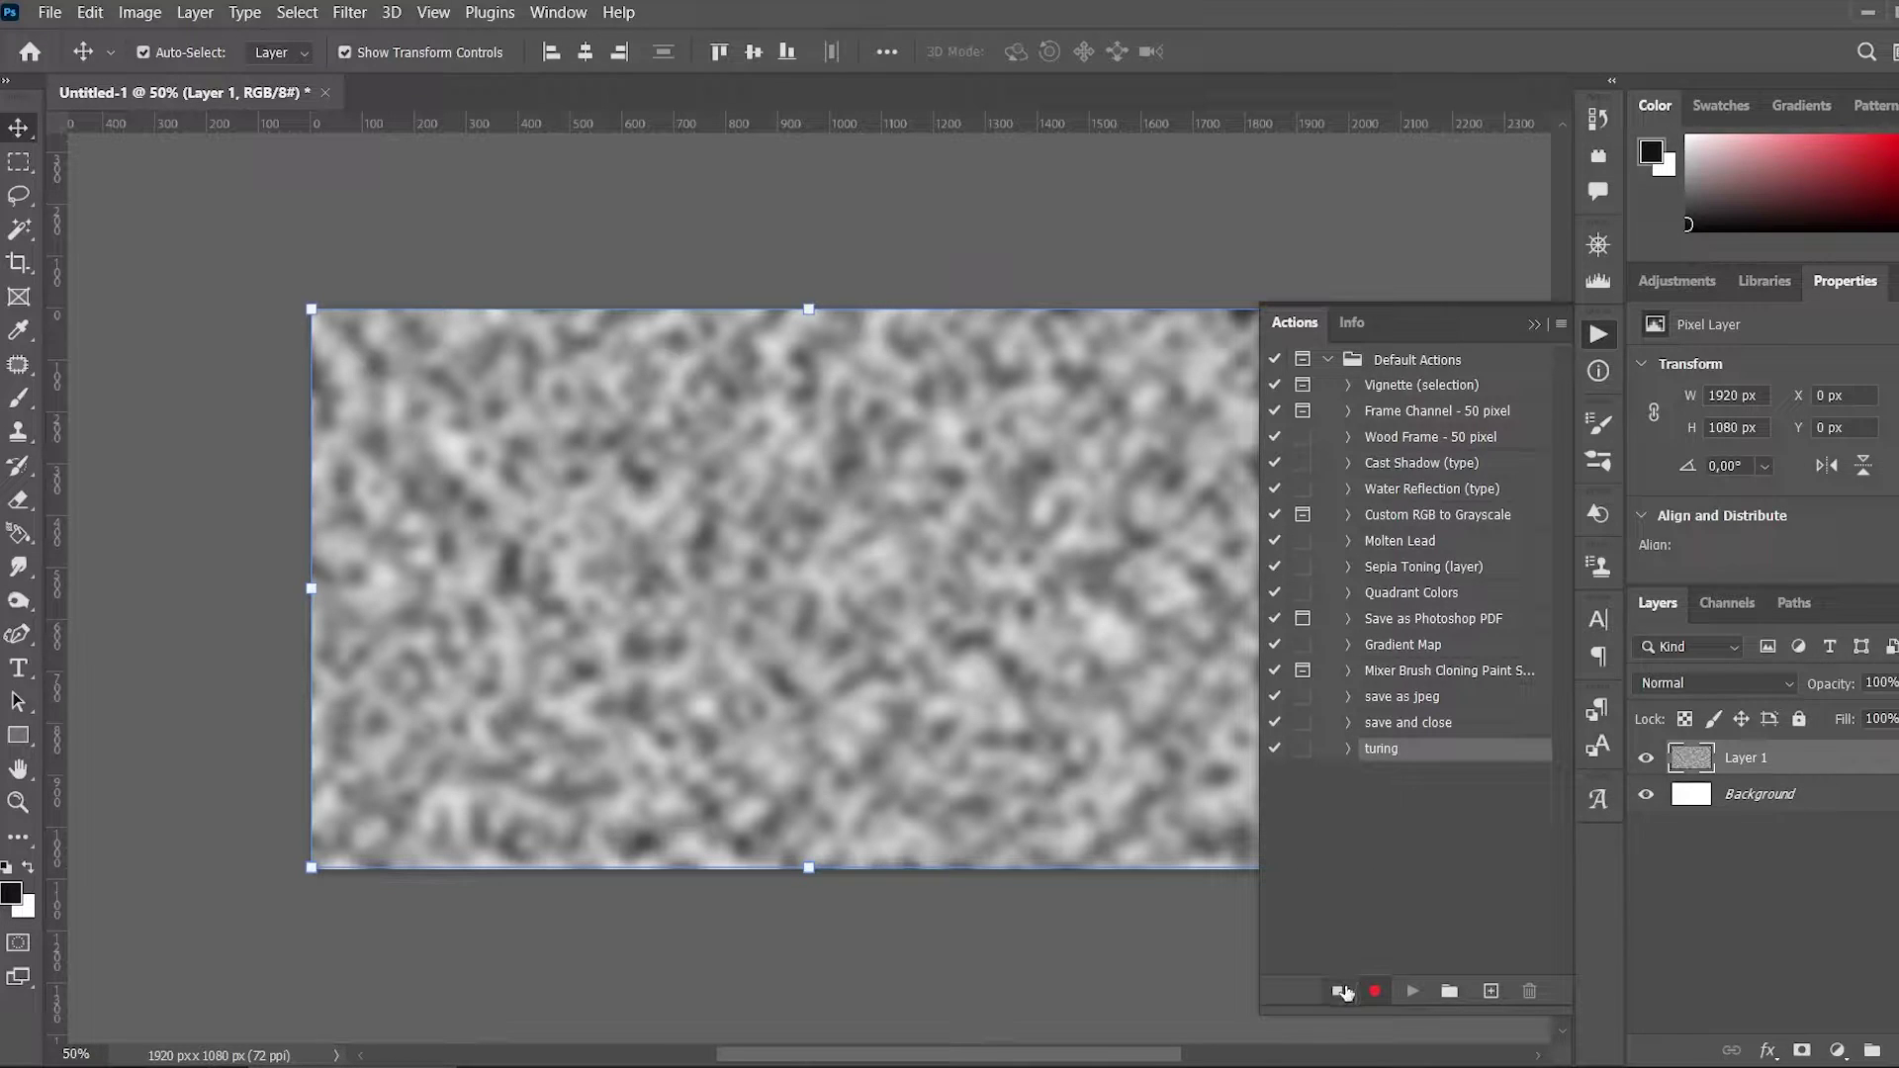
# Stop recording, replay the turing action five times, and close the Actions panel
pyautogui.click(1337, 991)
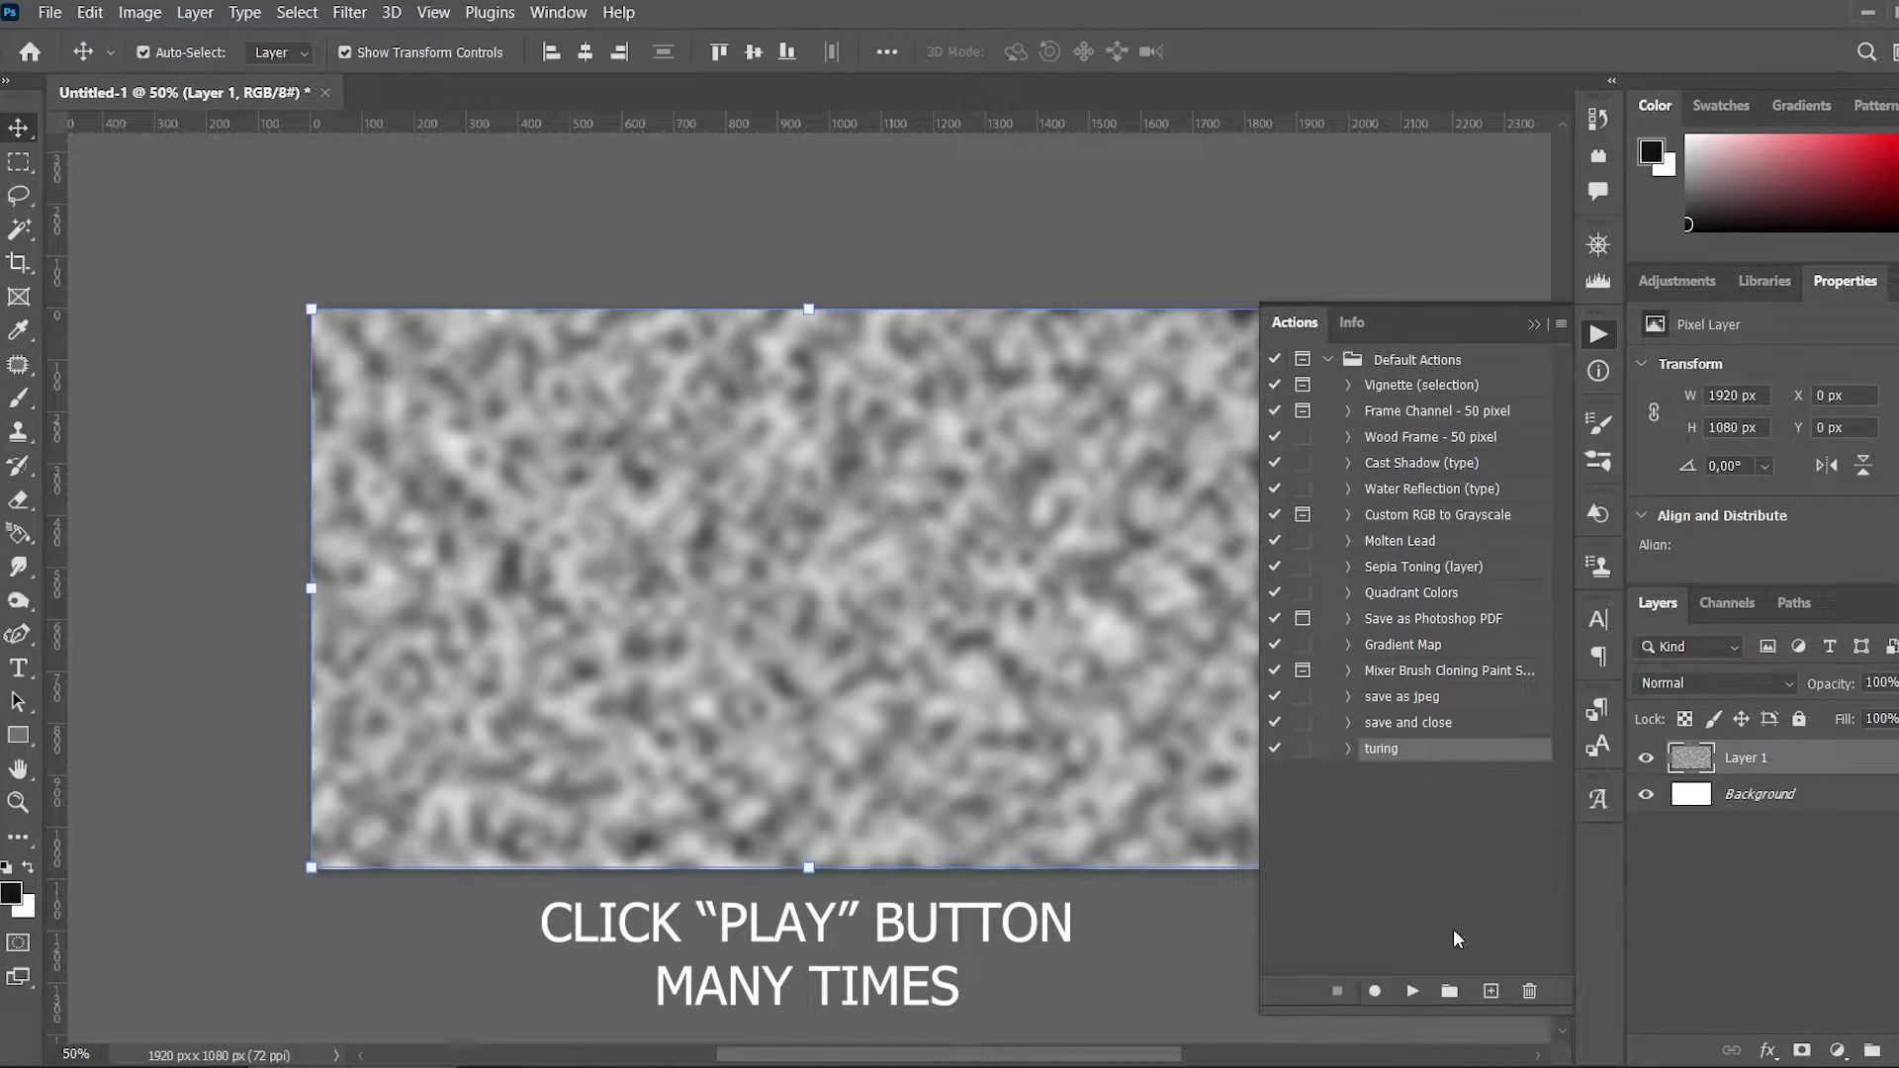
pyautogui.click(1412, 991)
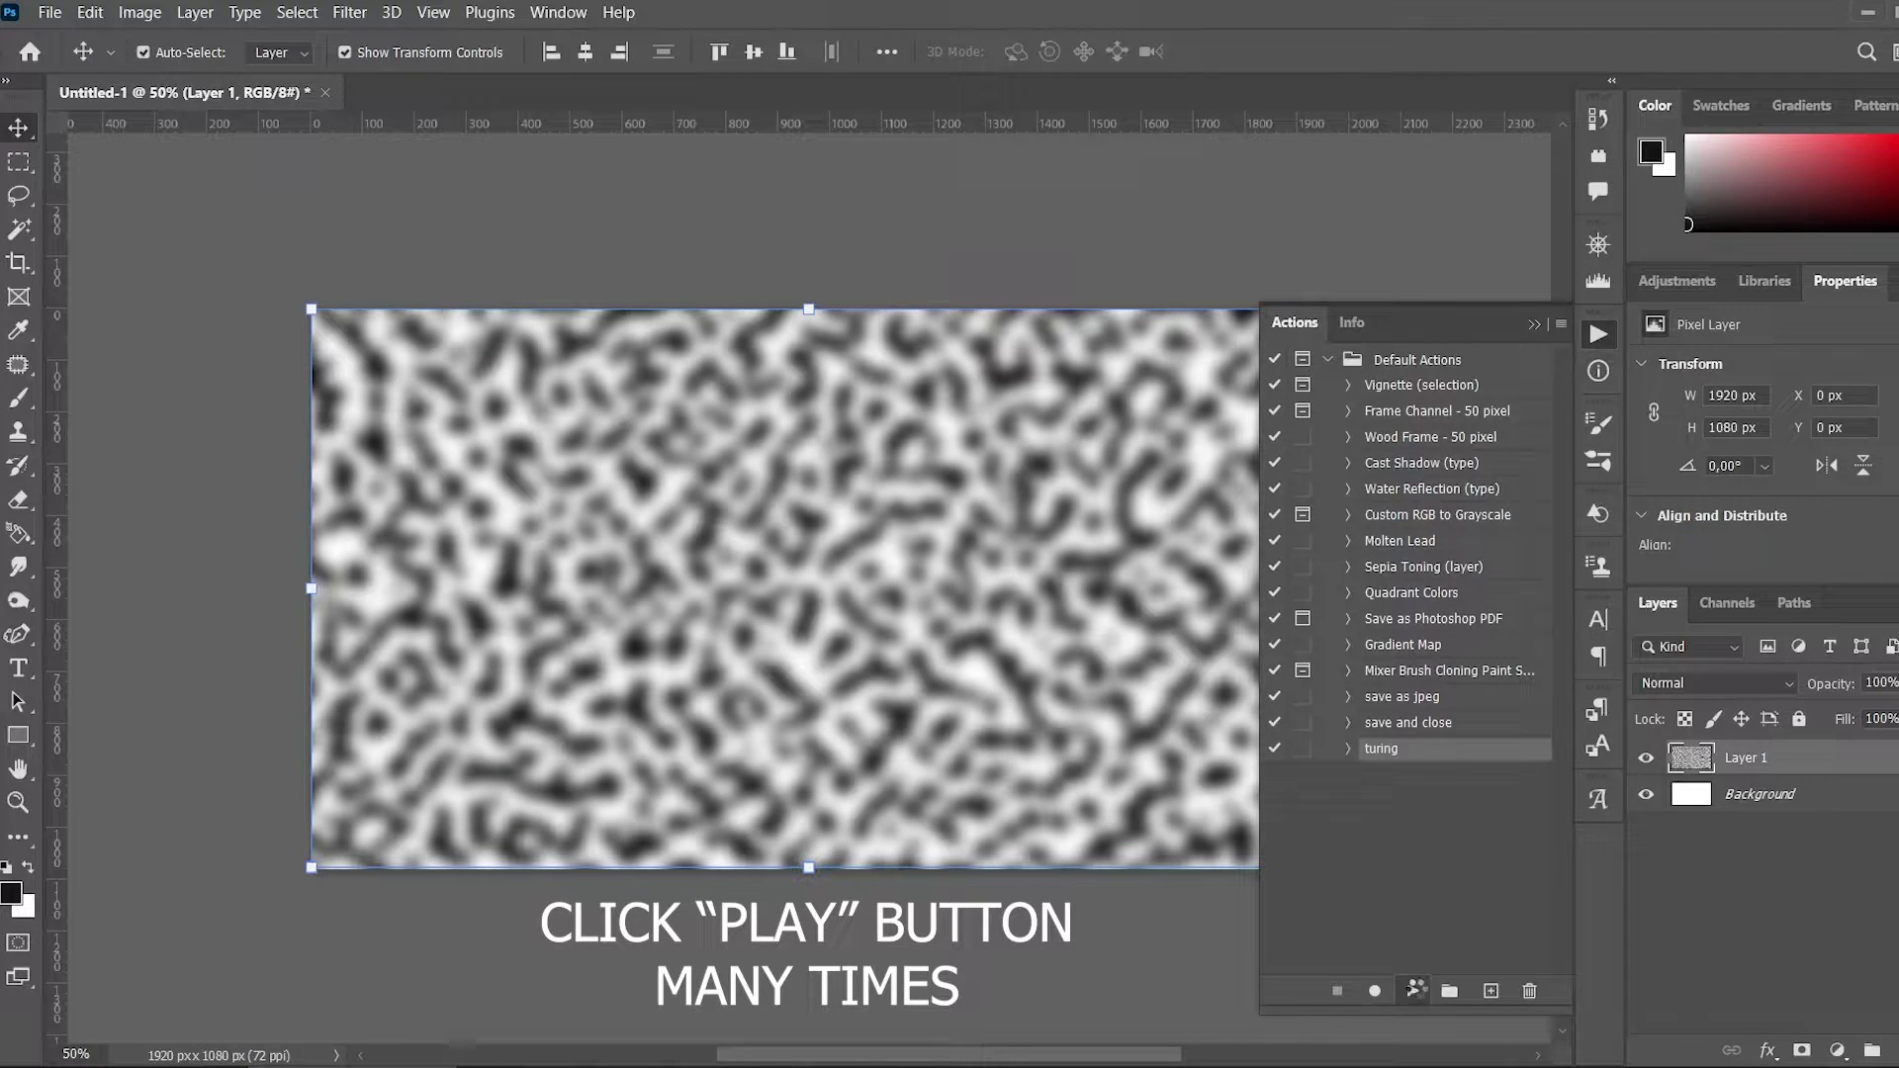
pyautogui.click(1414, 991)
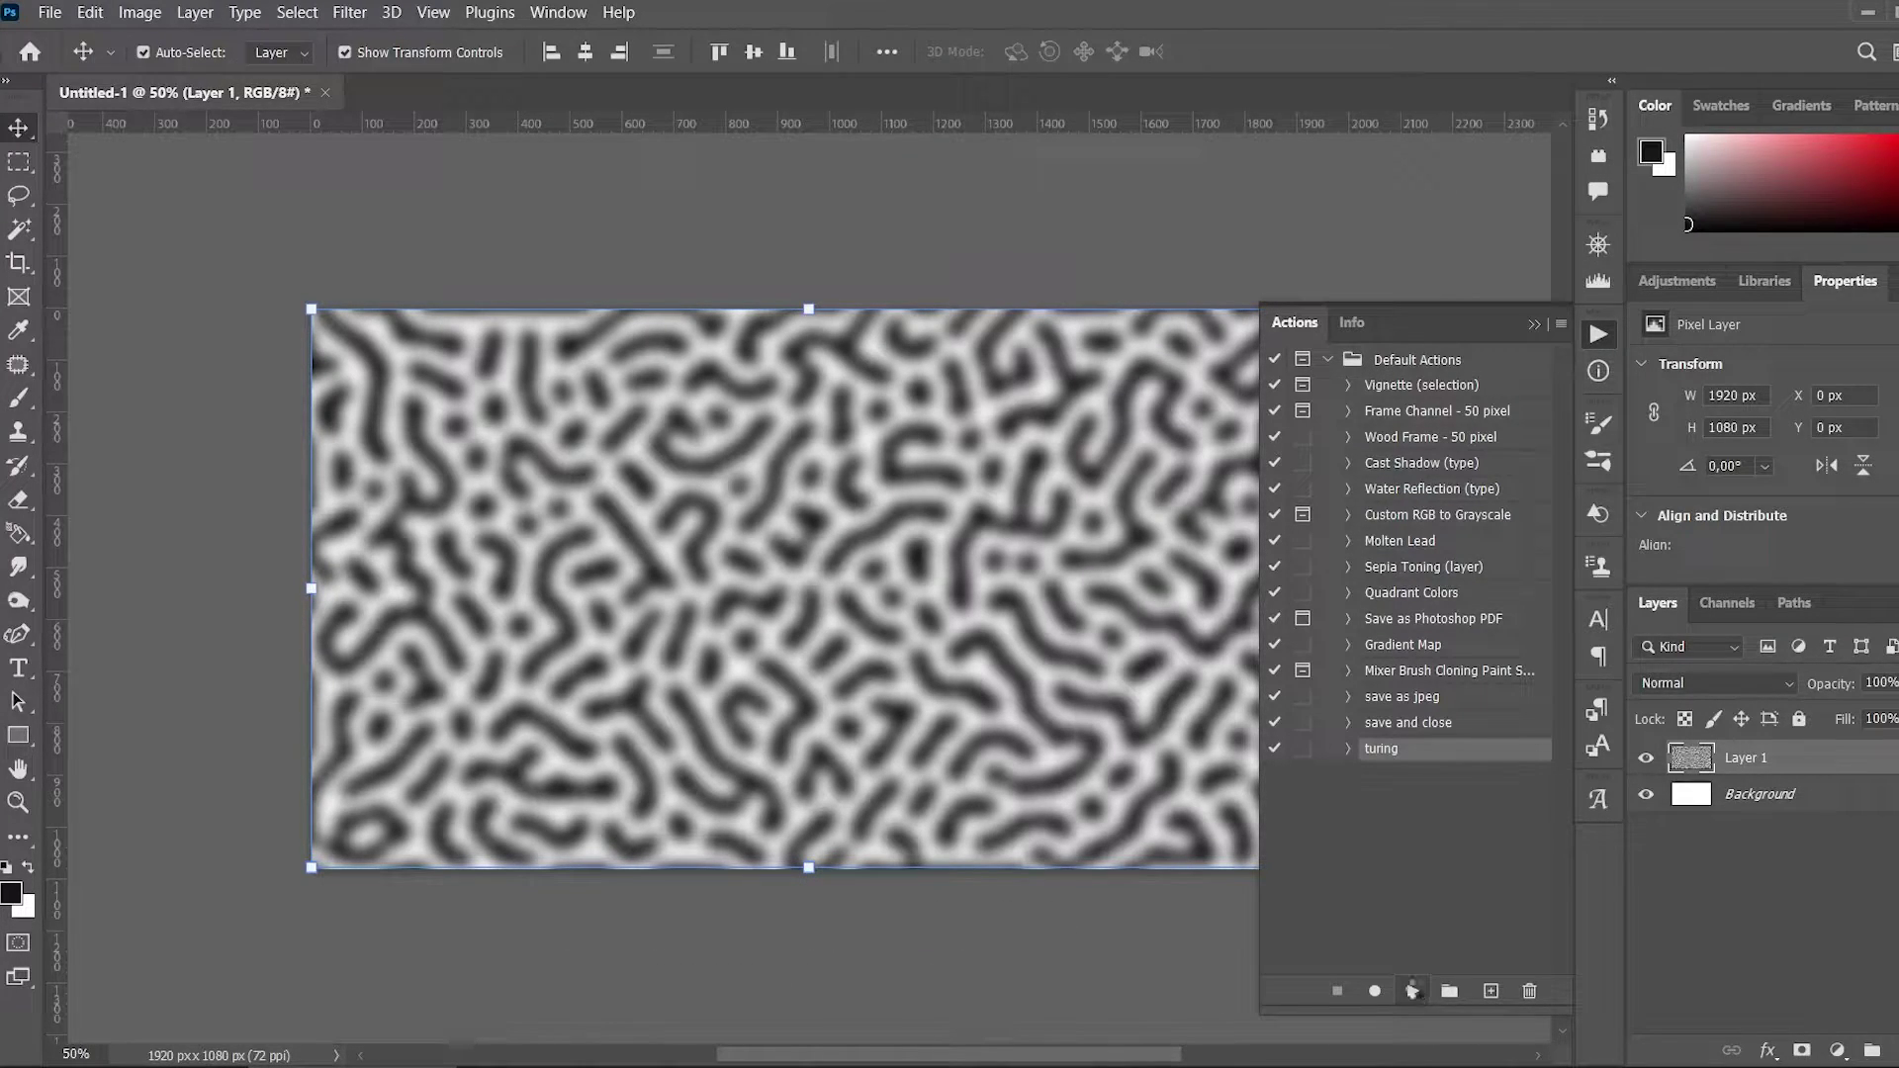
pyautogui.click(1415, 991)
pyautogui.click(1414, 991)
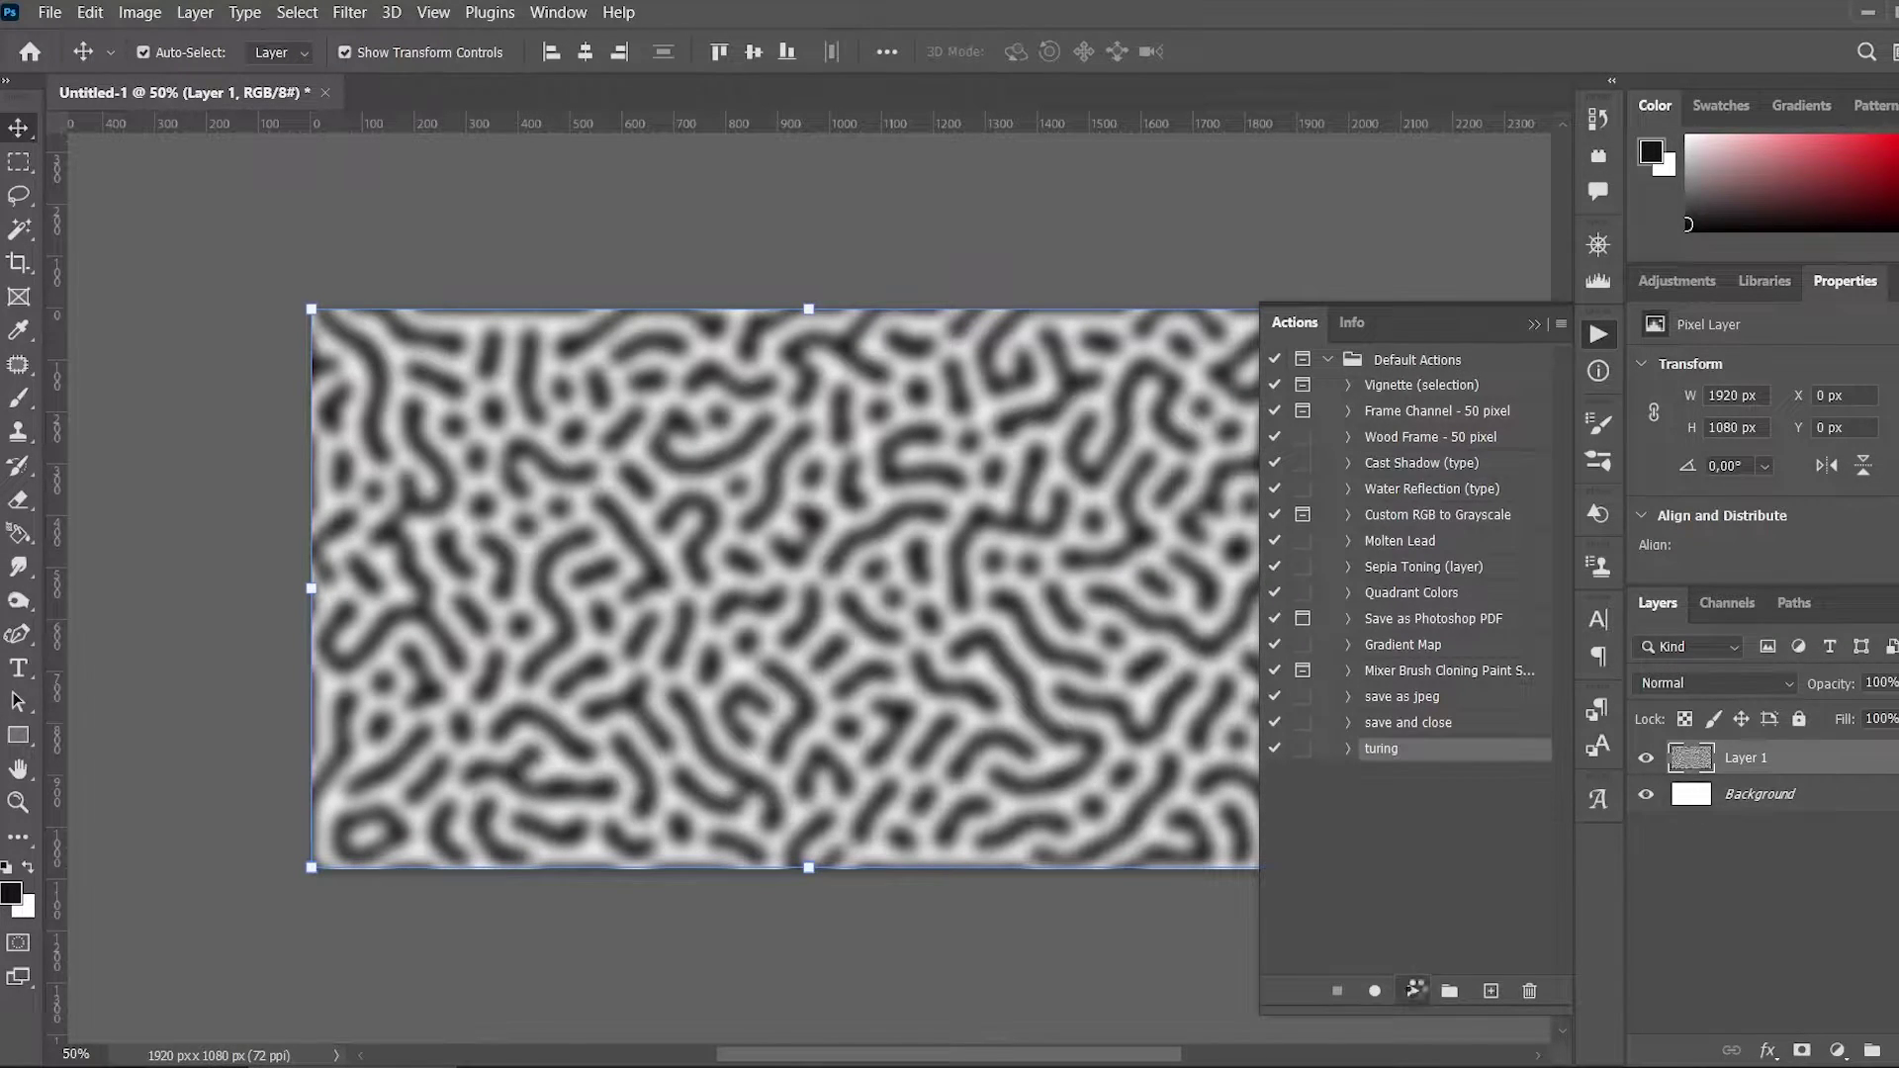
pyautogui.click(1414, 991)
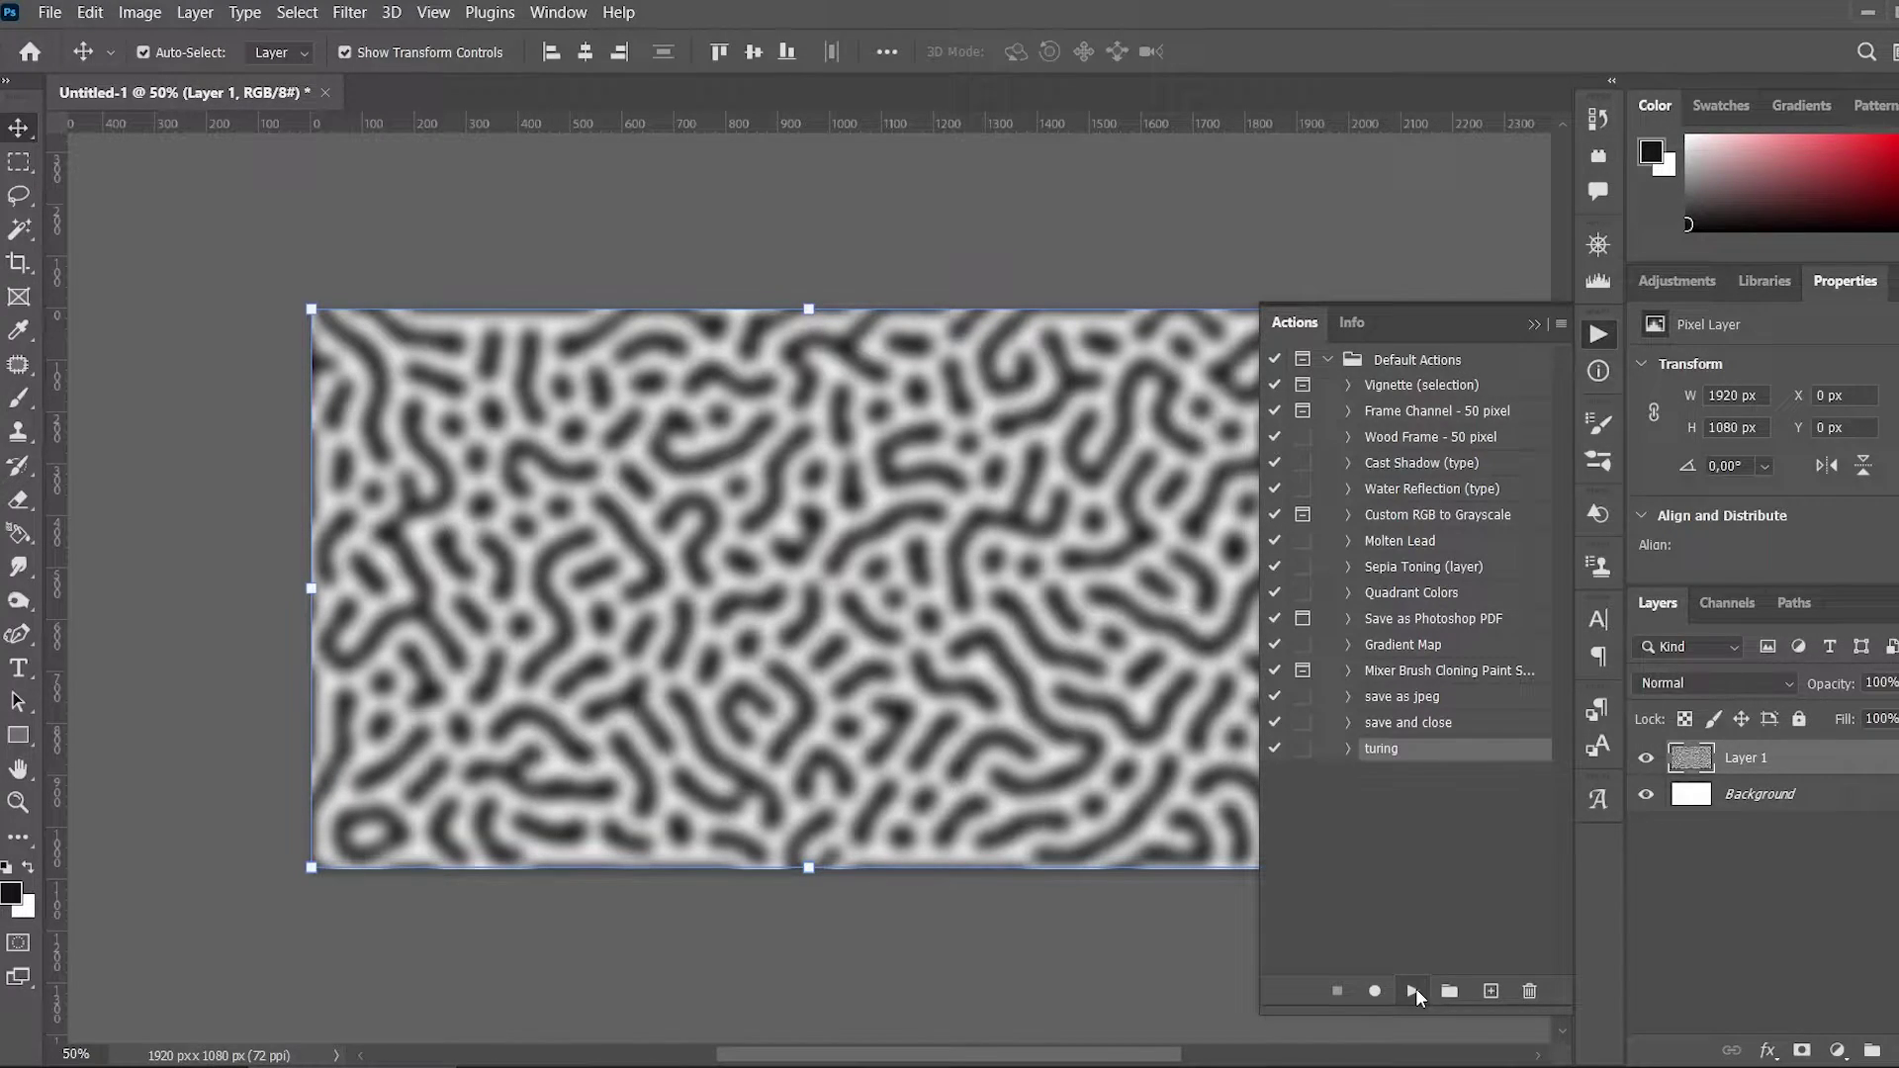
pyautogui.click(1537, 327)
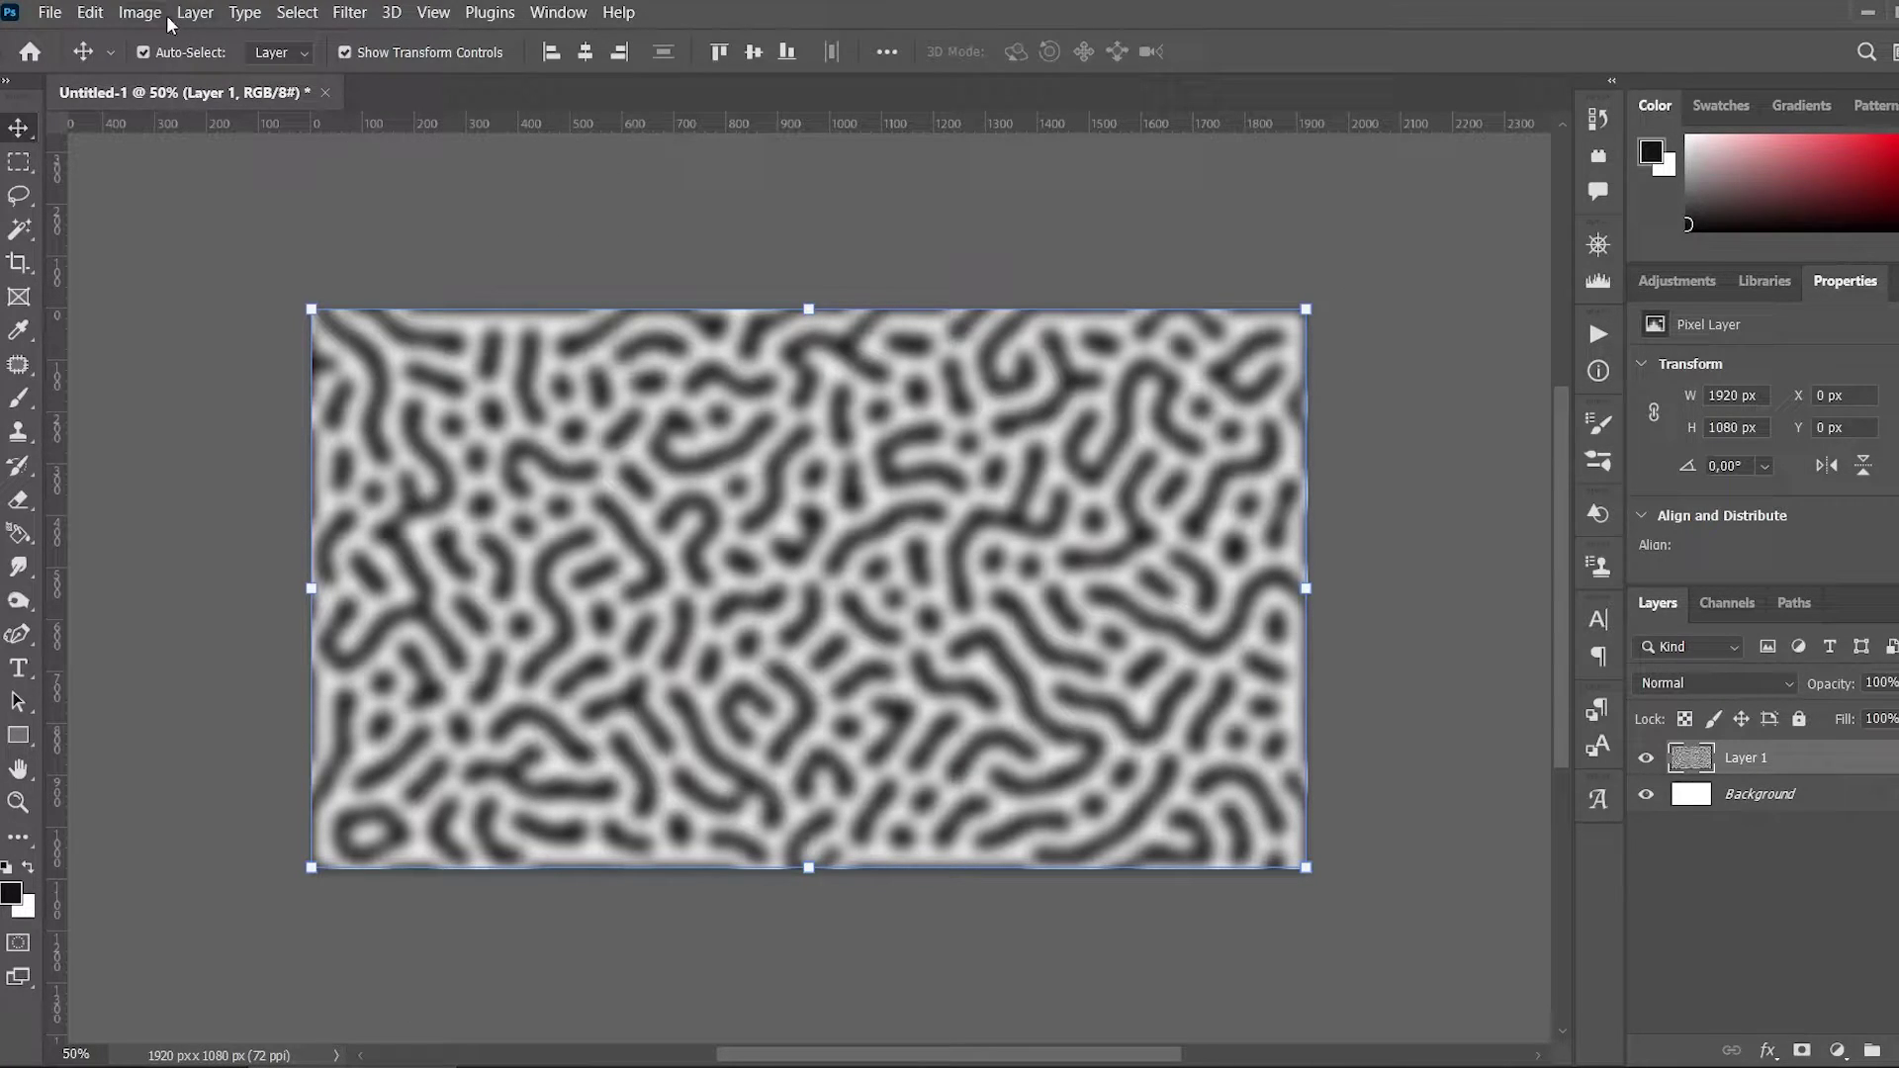
# Harden the pattern with a Threshold at level 128, then drag Layer 1 toward Illustrator
pyautogui.click(140, 11)
pyautogui.moveTo(180, 73)
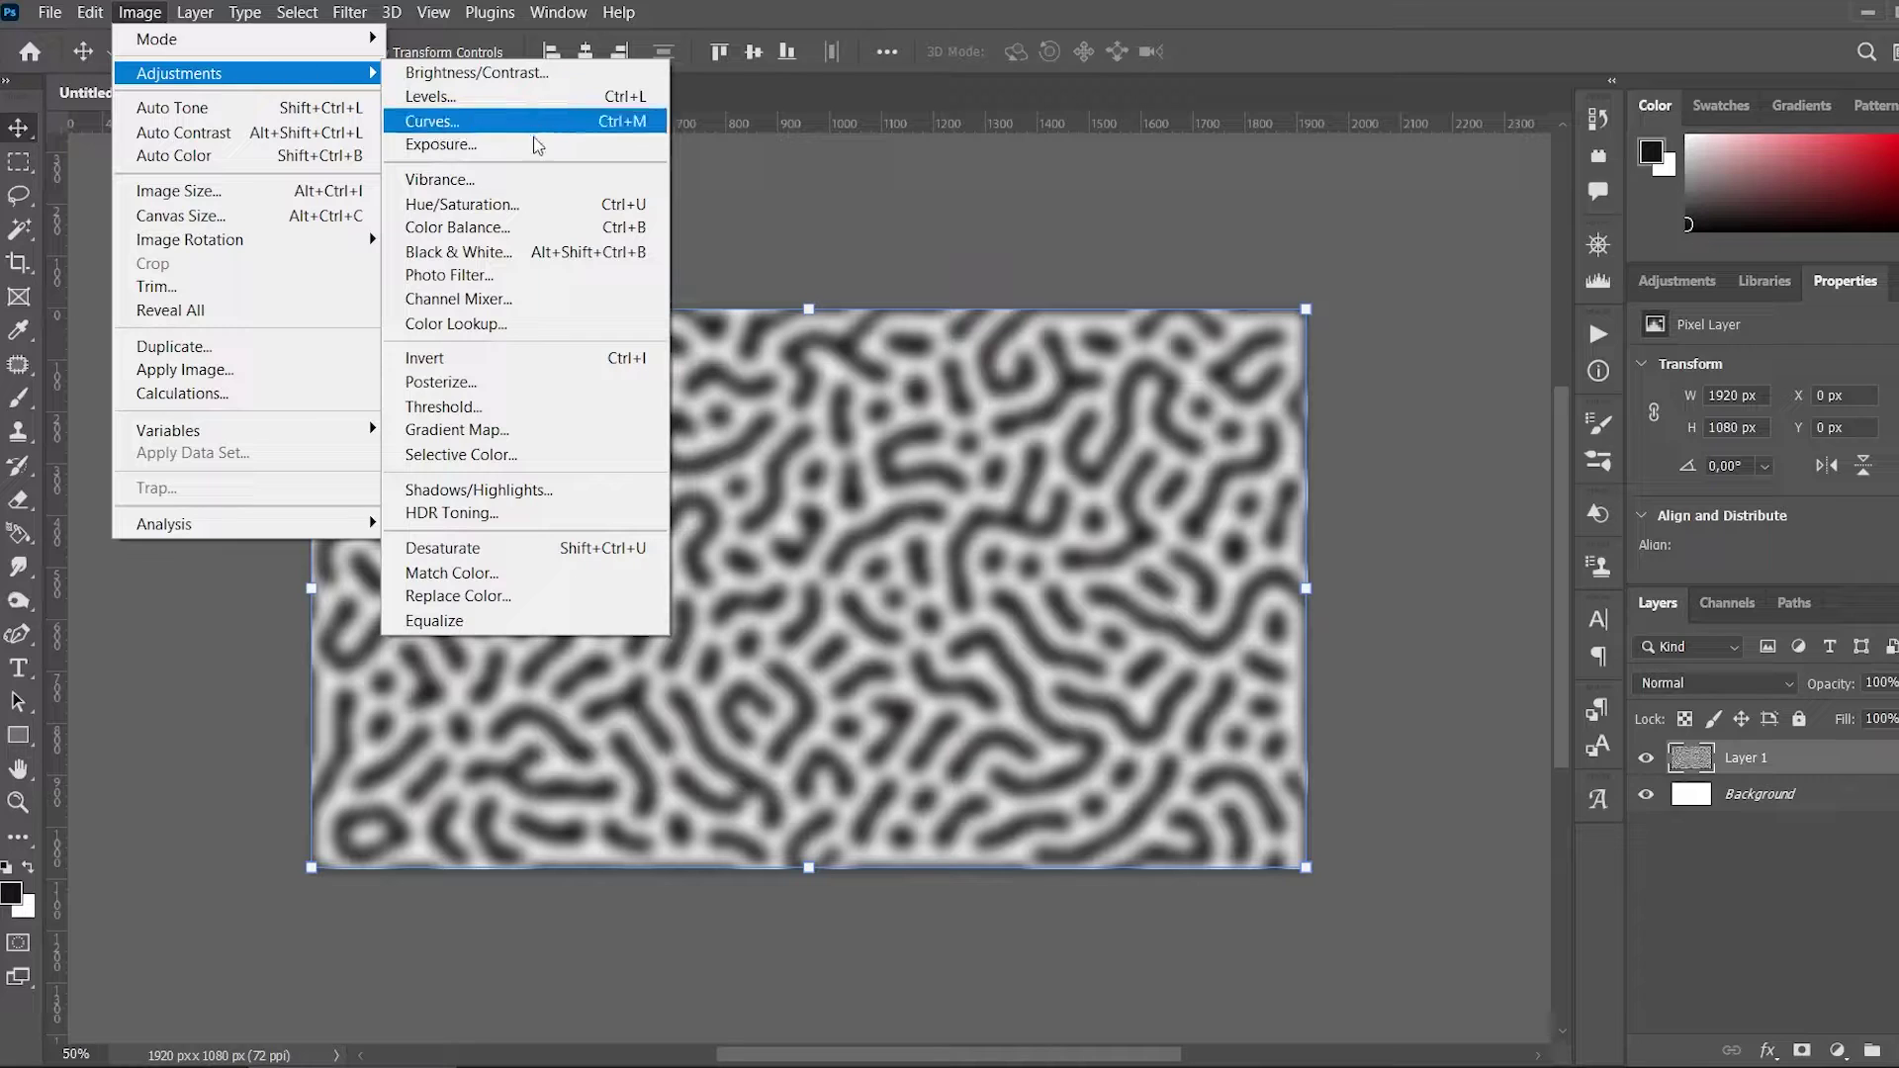
pyautogui.click(445, 406)
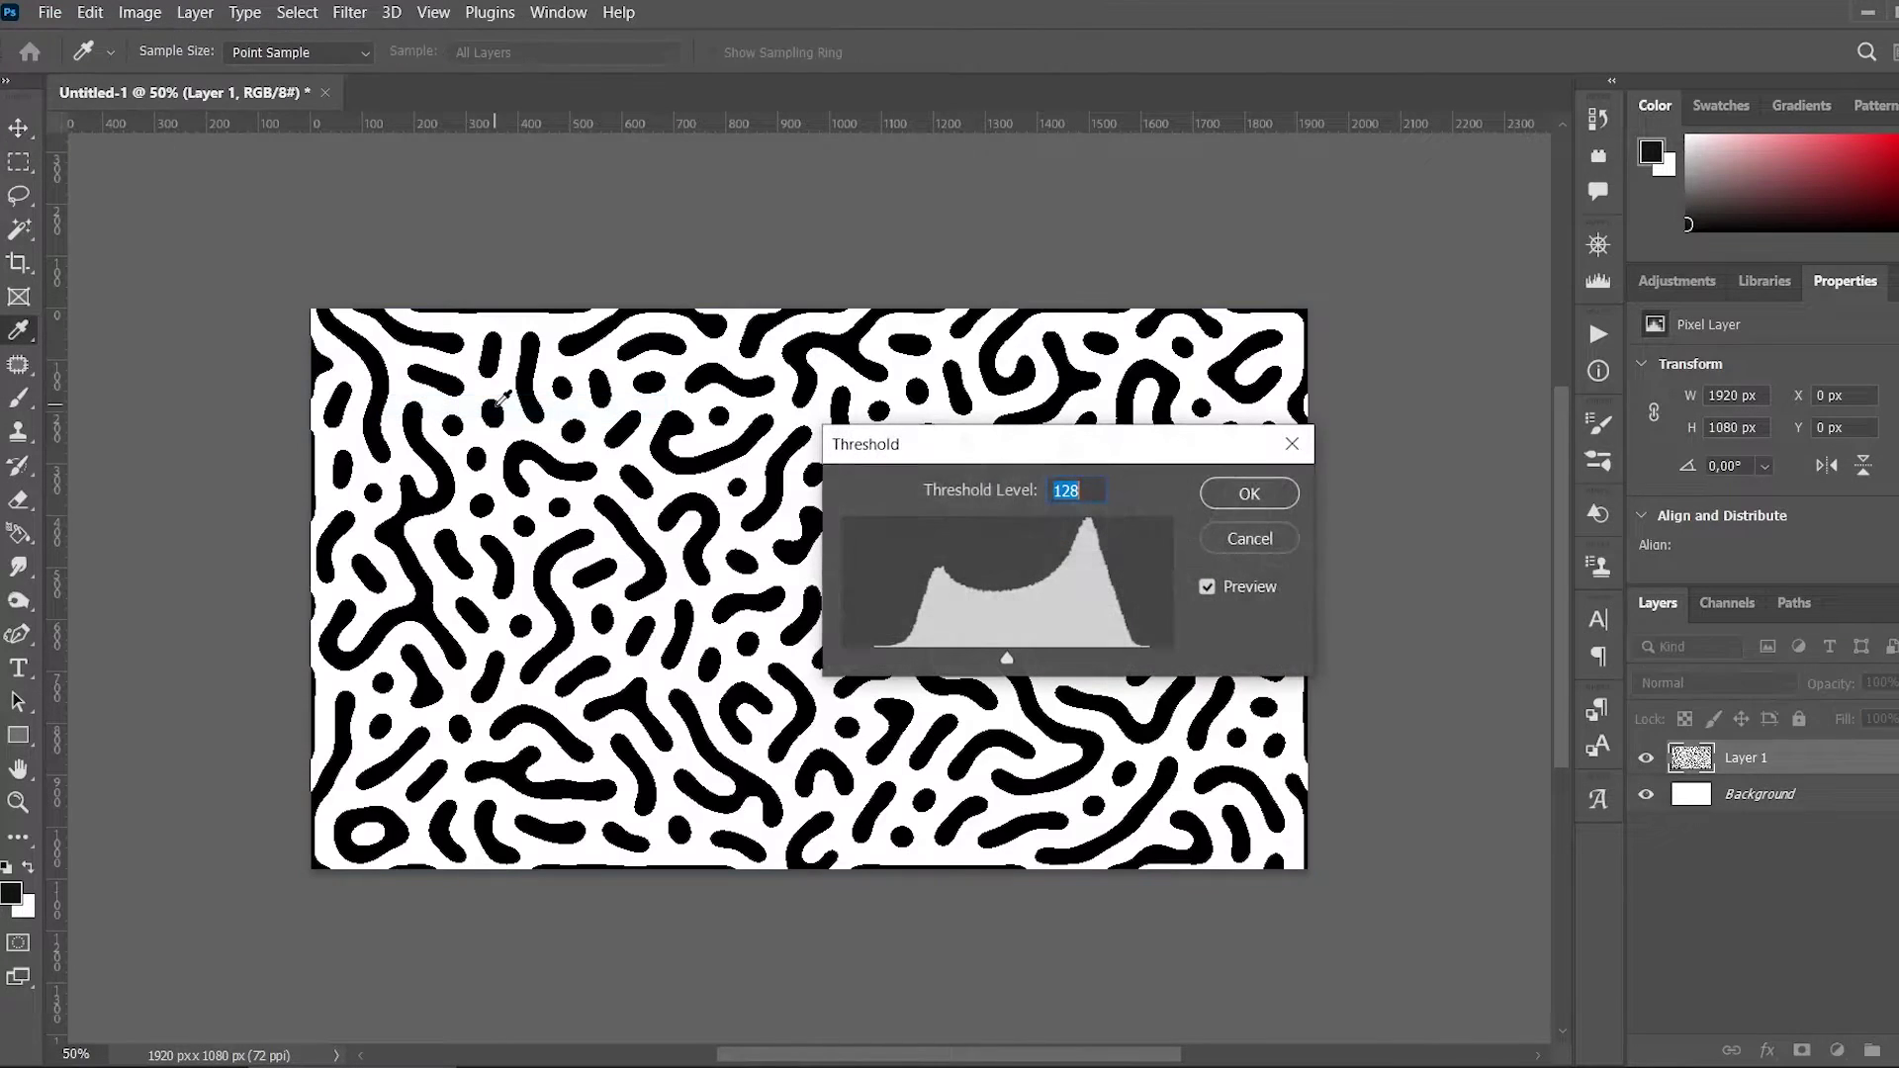
pyautogui.moveTo(1010, 457)
pyautogui.mouseDown()
pyautogui.moveTo(1548, 380)
pyautogui.moveTo(1511, 469)
pyautogui.mouseUp()
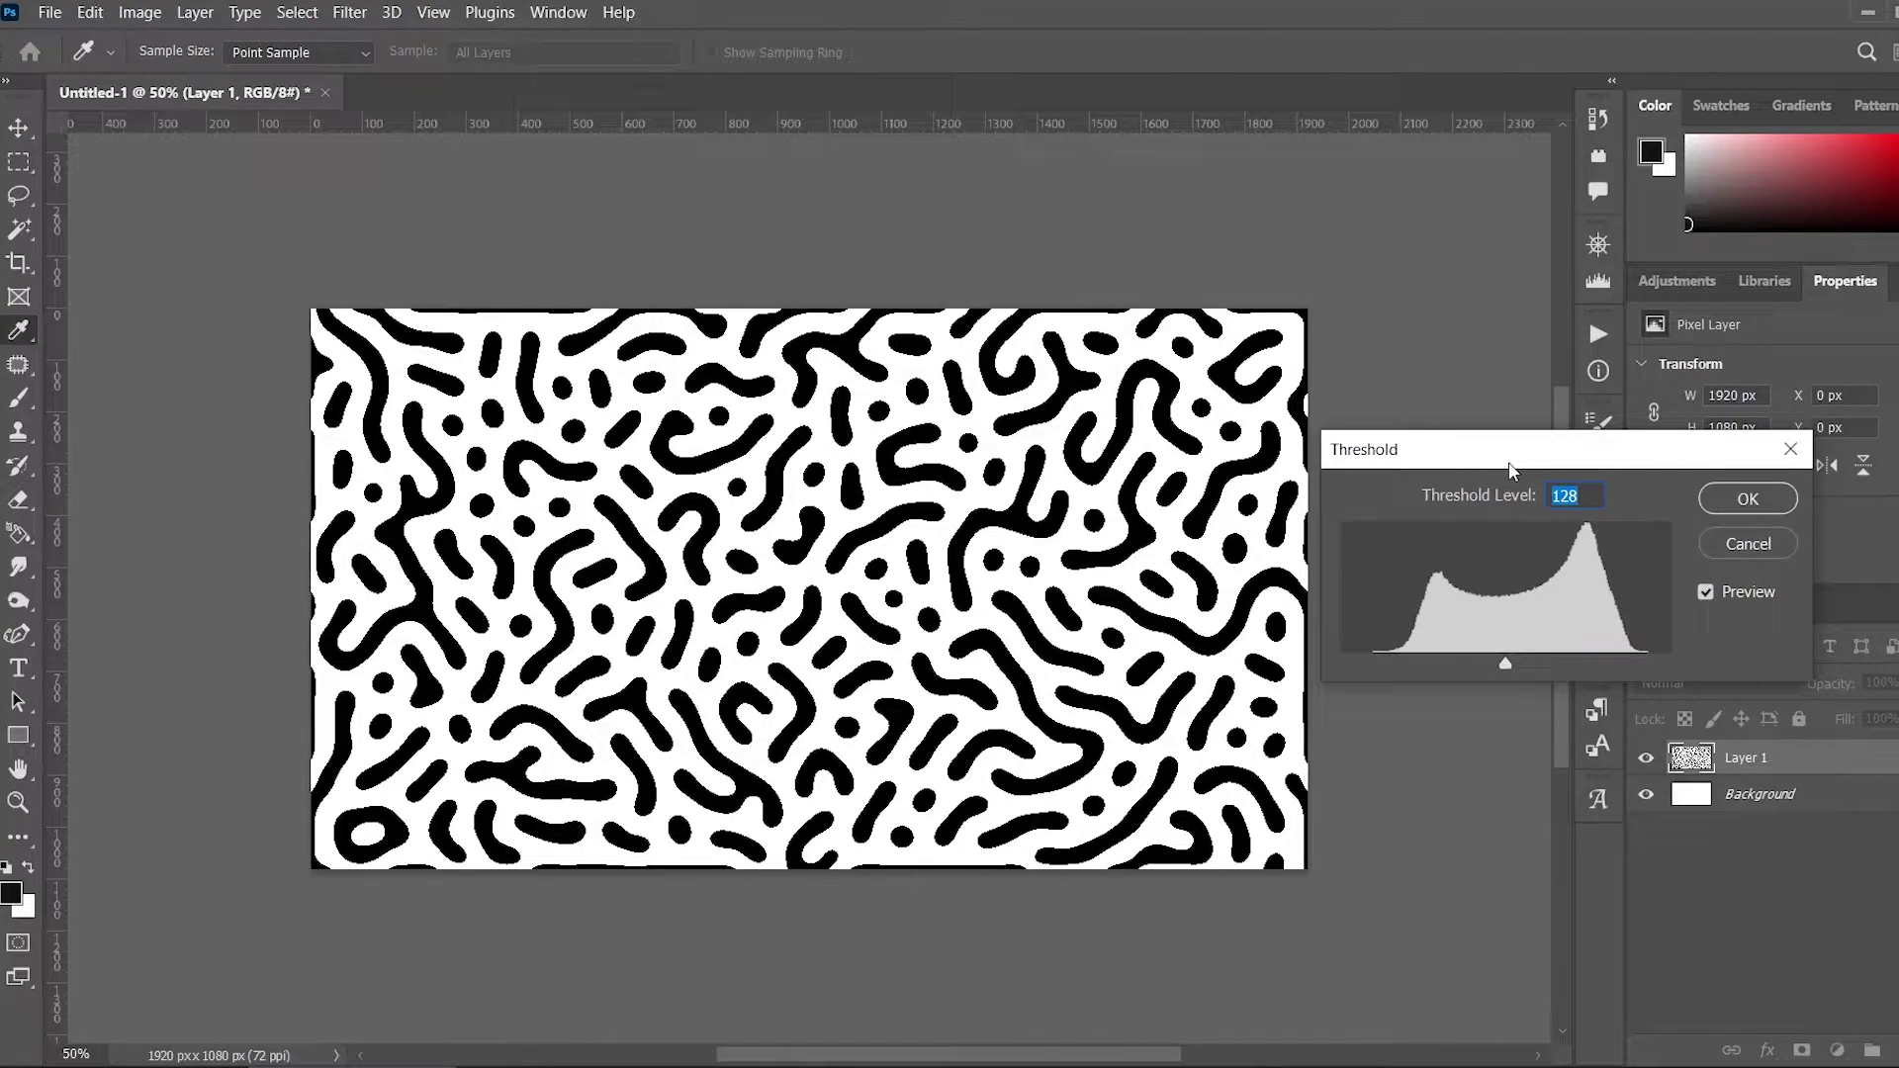
pyautogui.click(1747, 498)
pyautogui.press('v')
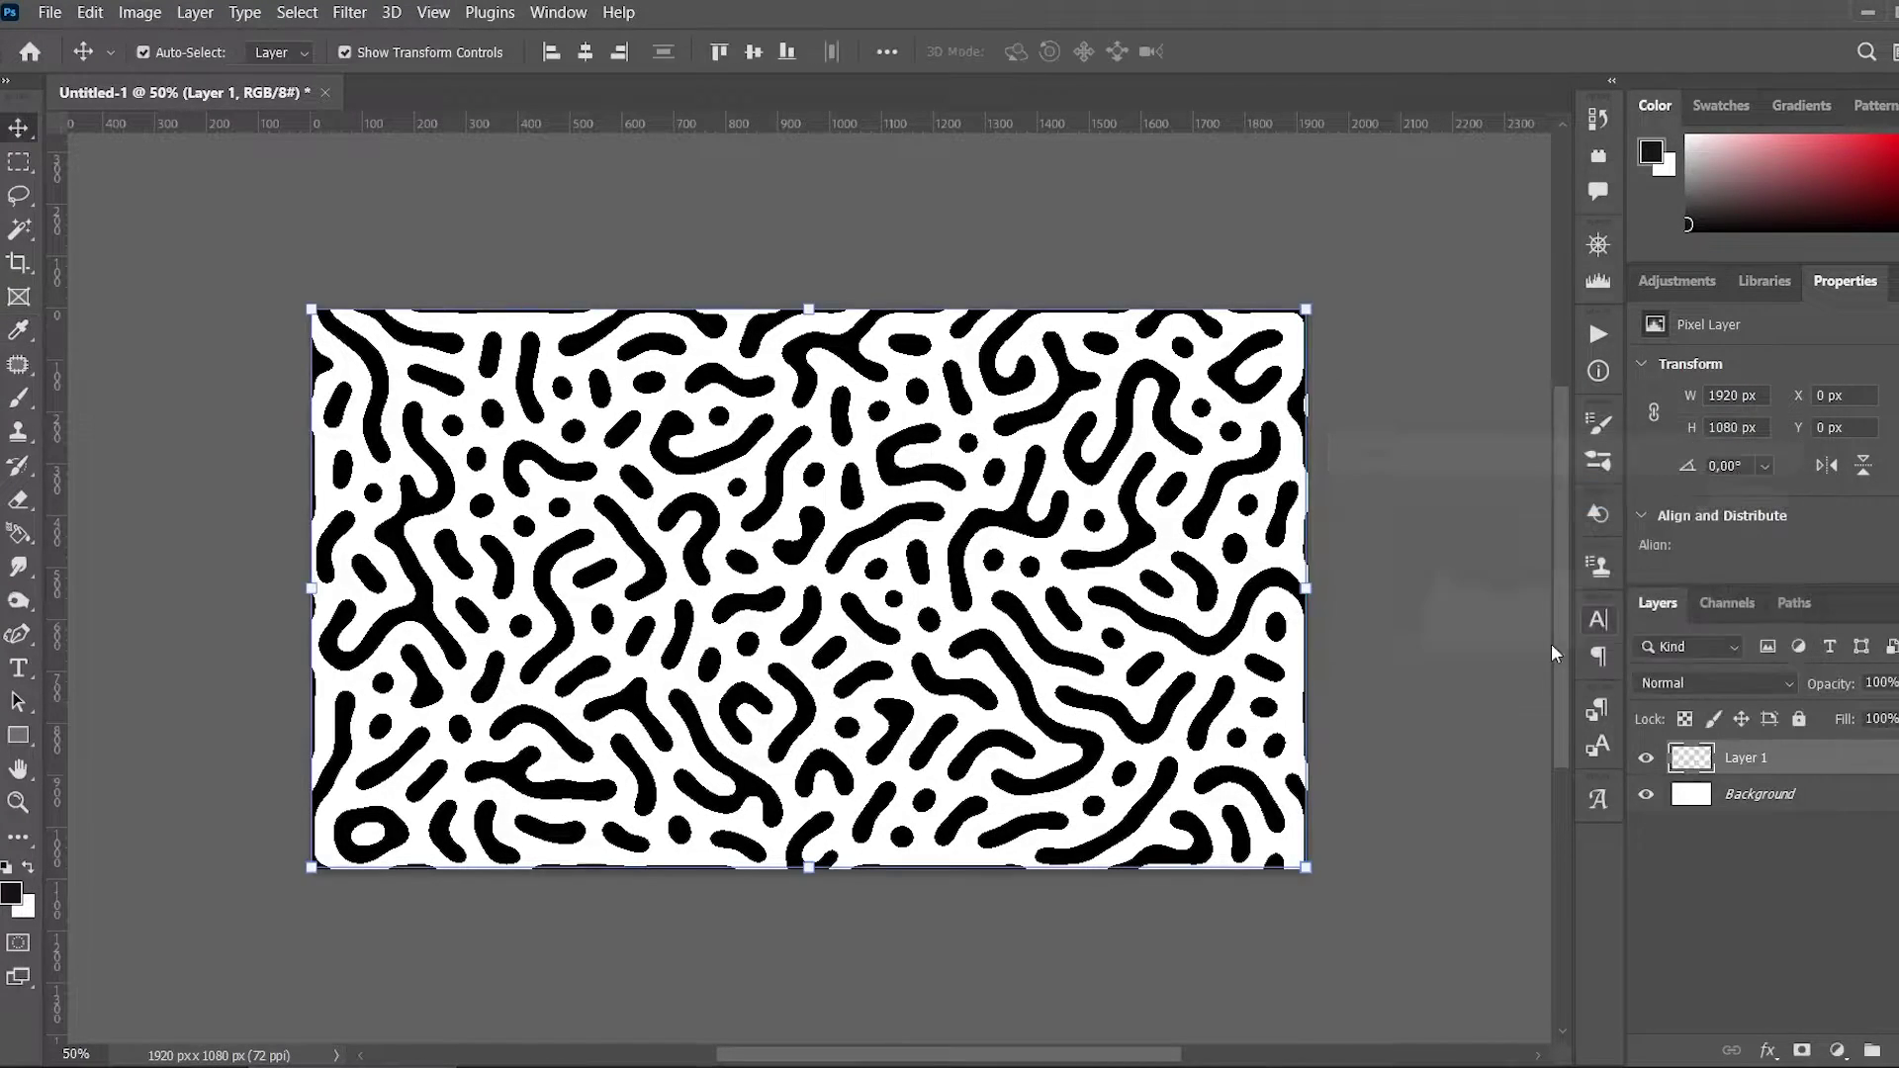
pyautogui.click(1406, 661)
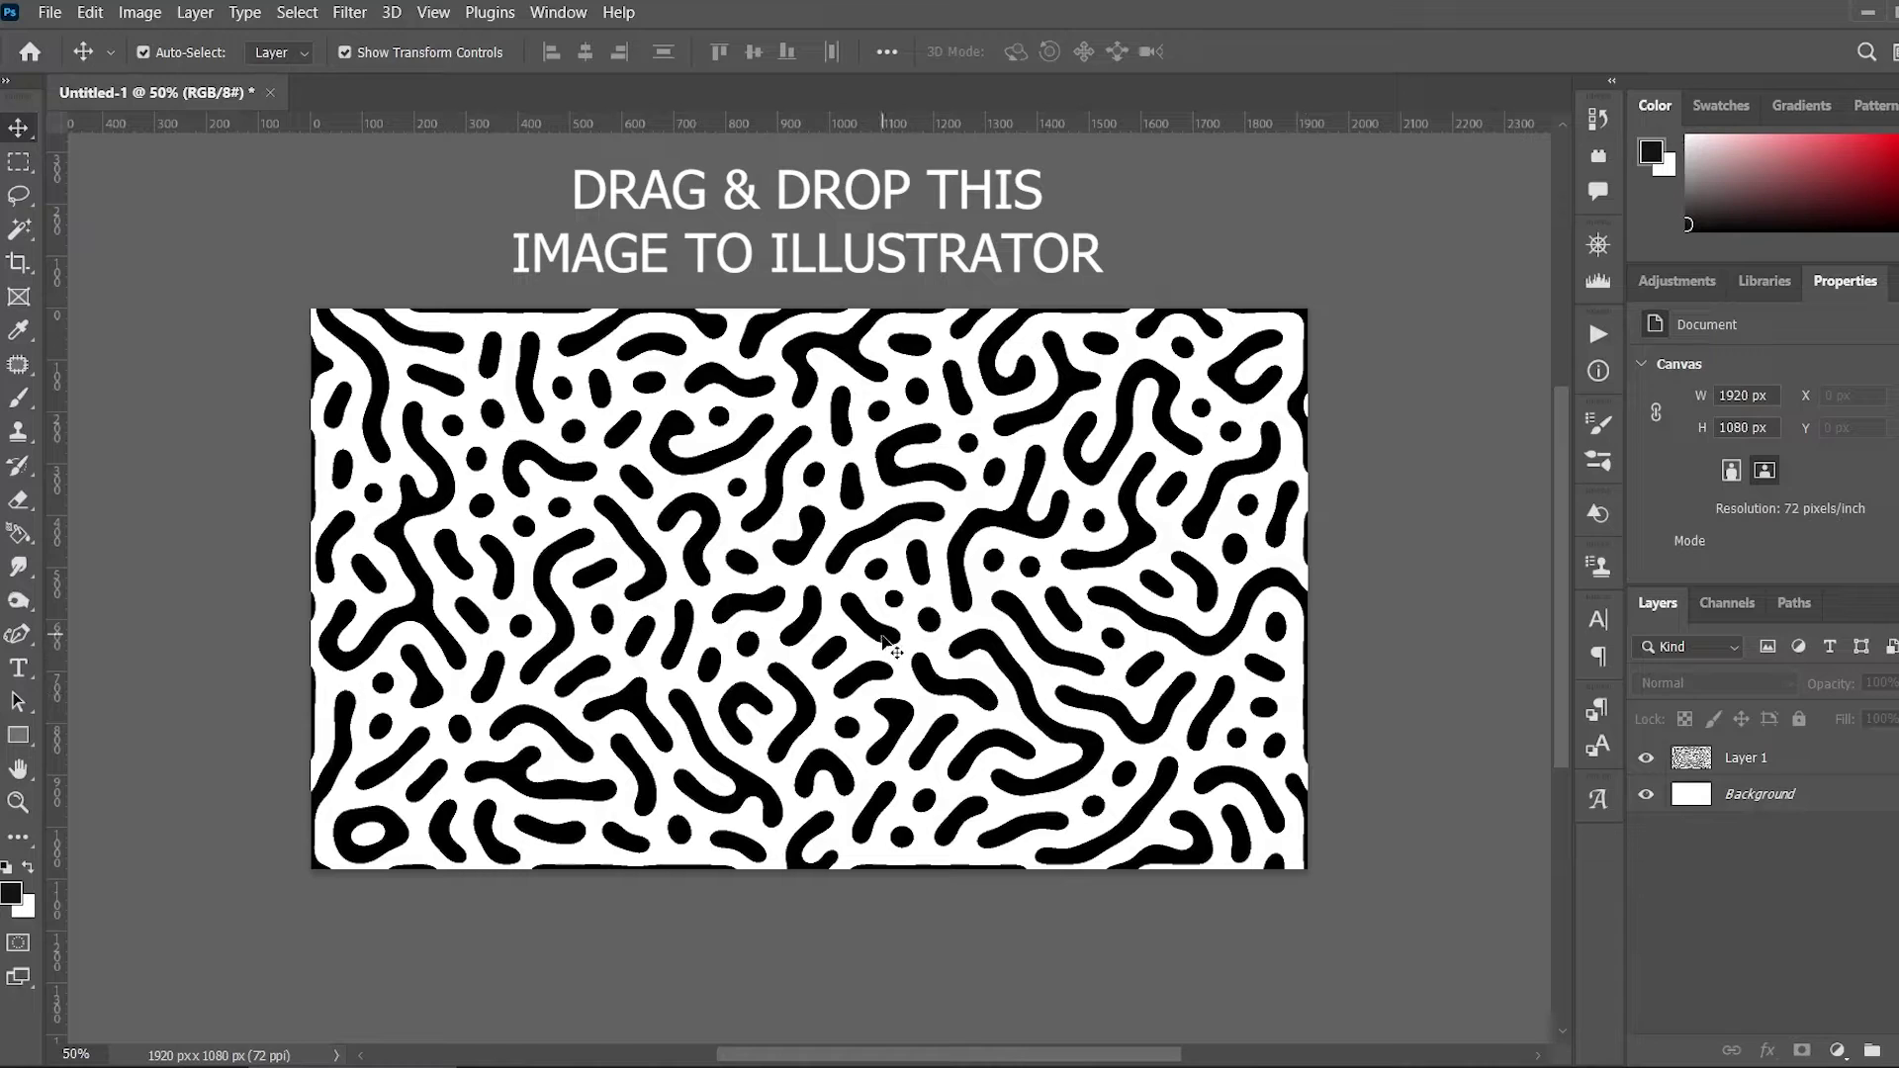
pyautogui.moveTo(887, 644); pyautogui.dragTo(797, 621)
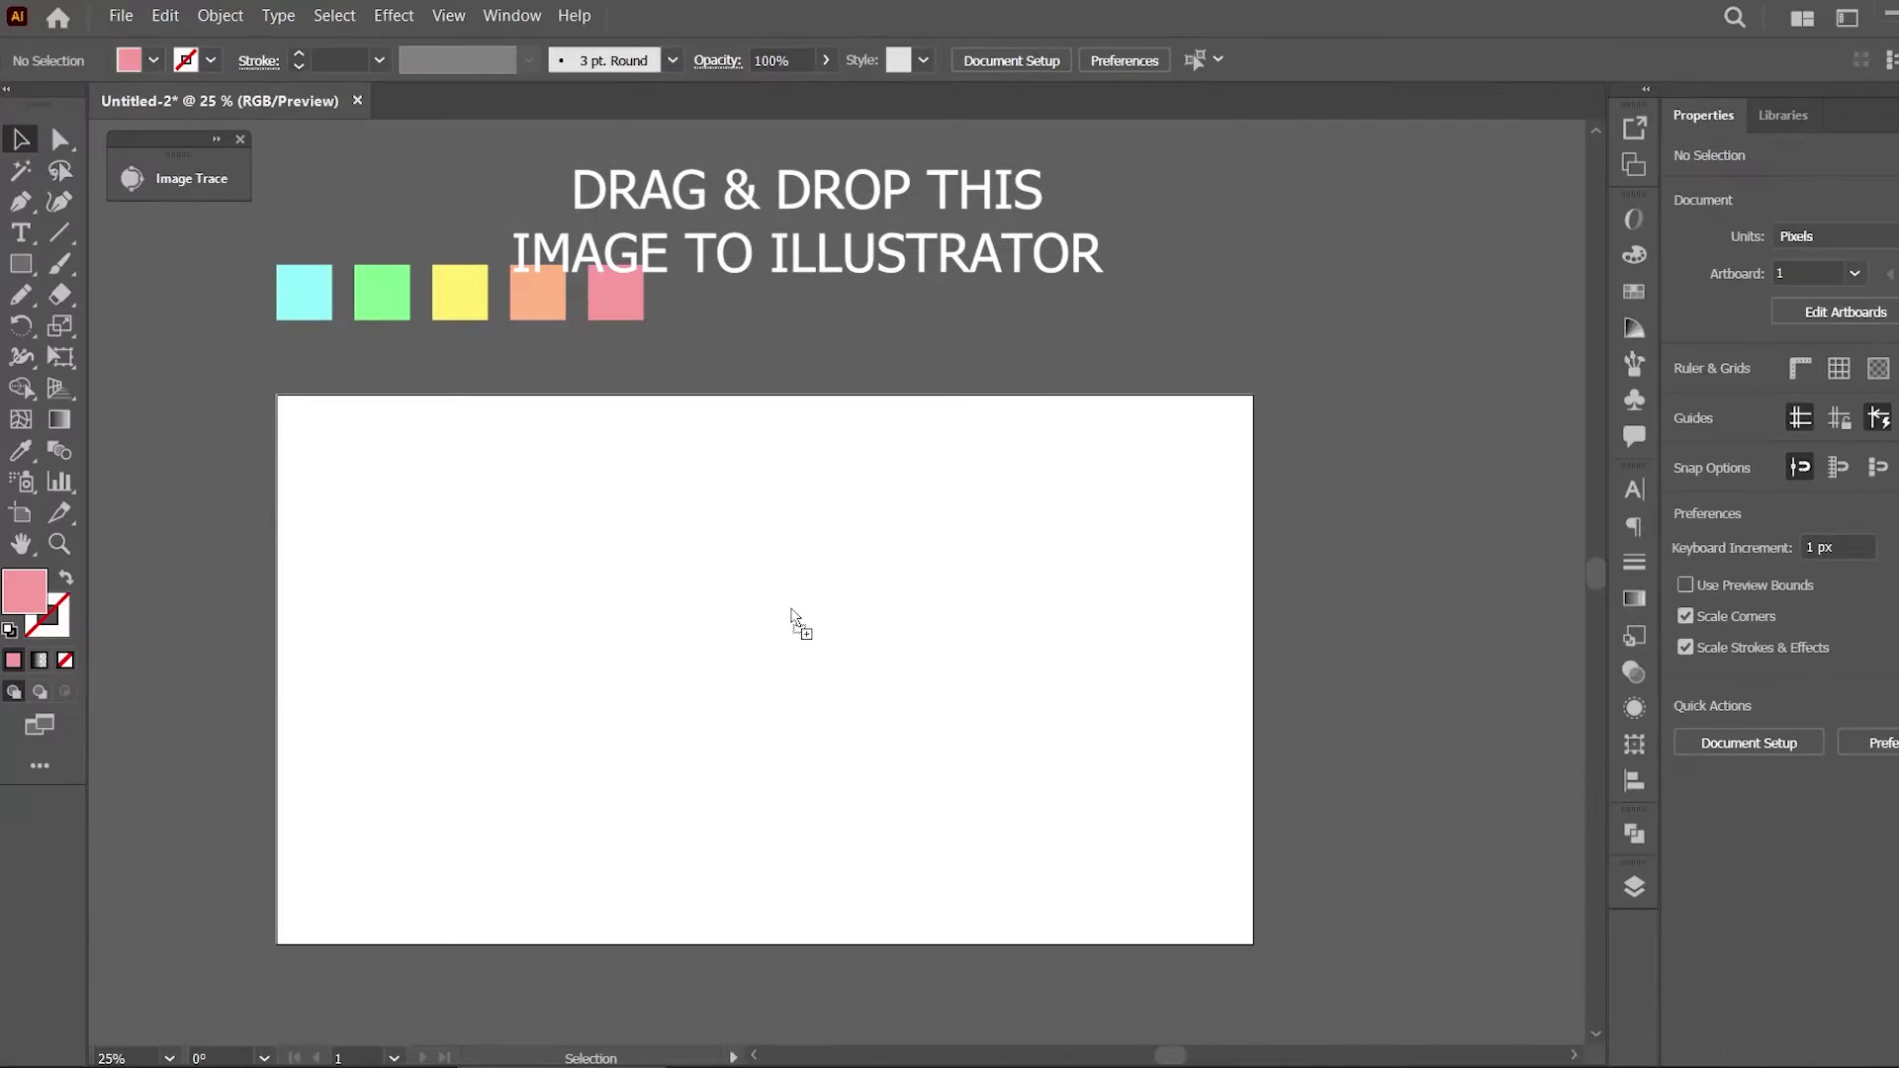
# Drop the pattern image on the artboard, centre it both ways, and open Image Trace
pyautogui.moveTo(791, 618); pyautogui.dragTo(792, 610)
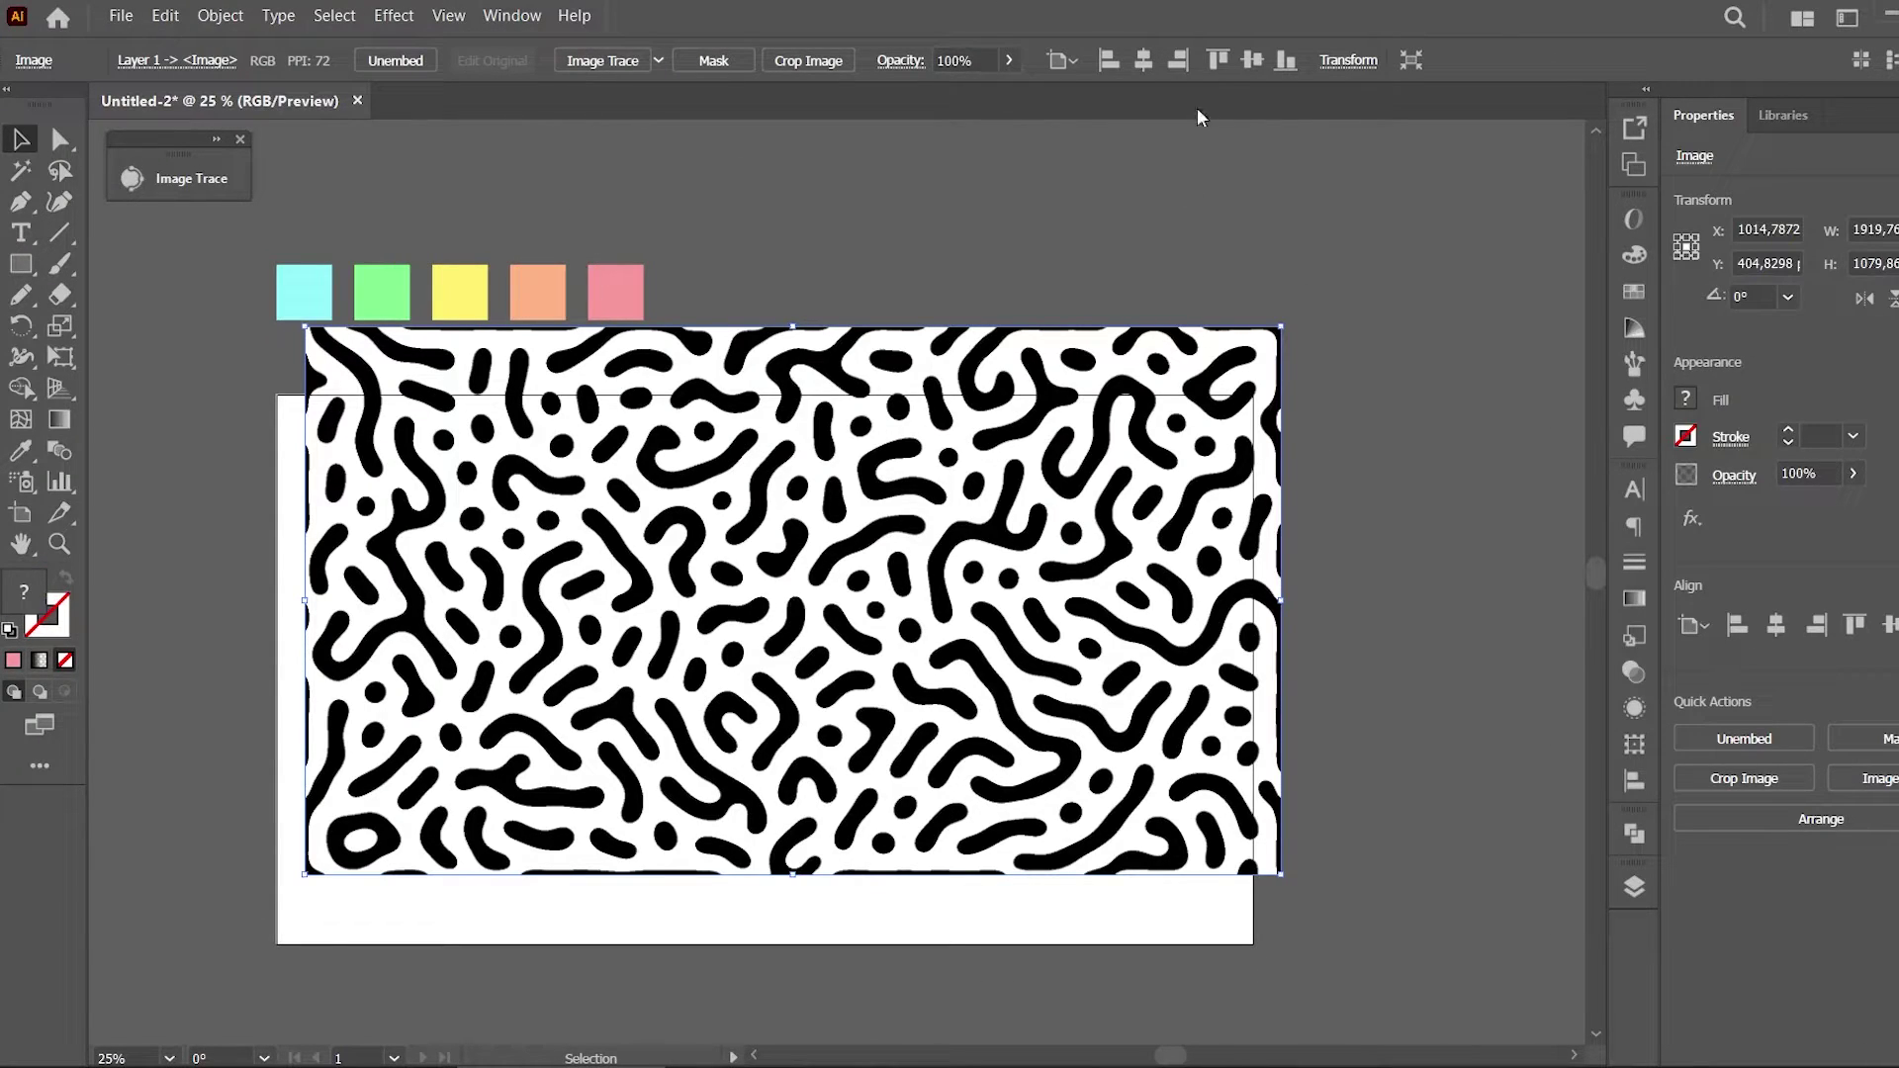
pyautogui.click(1143, 61)
pyautogui.click(1252, 61)
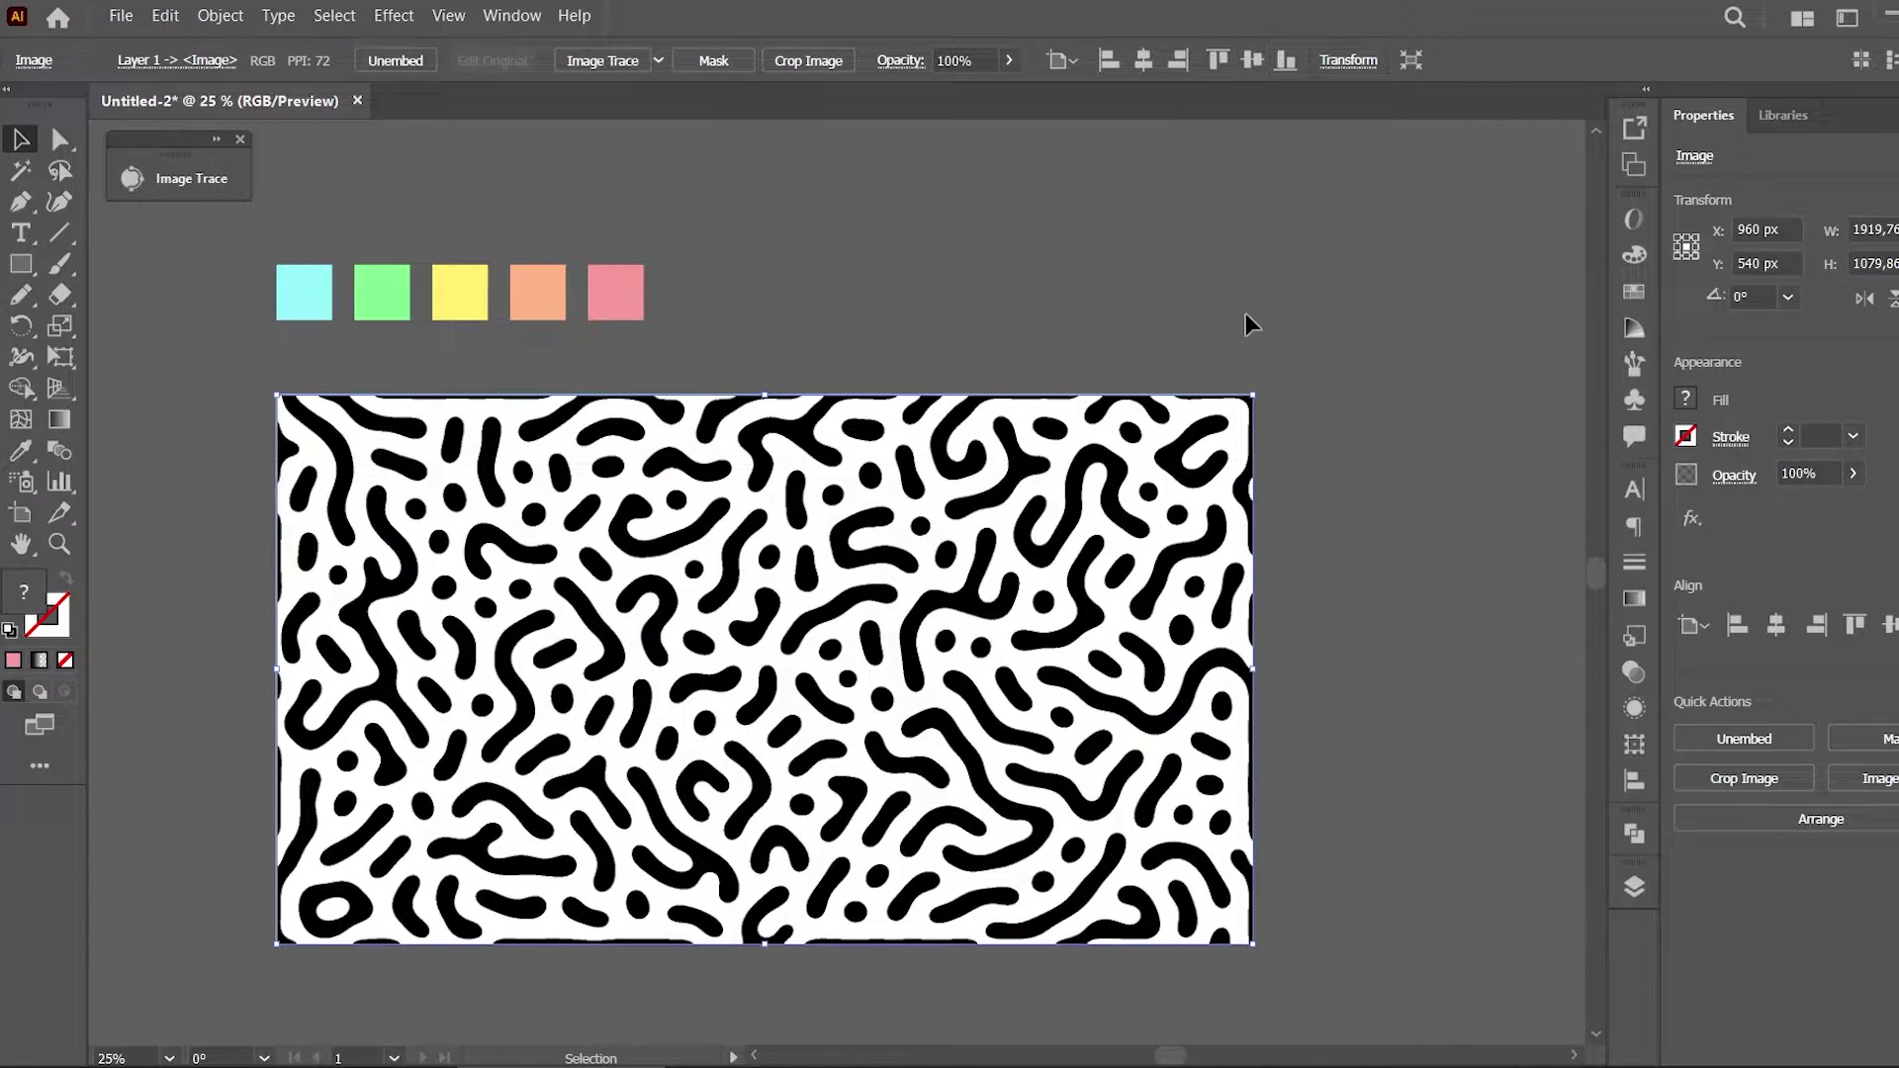
pyautogui.click(1246, 328)
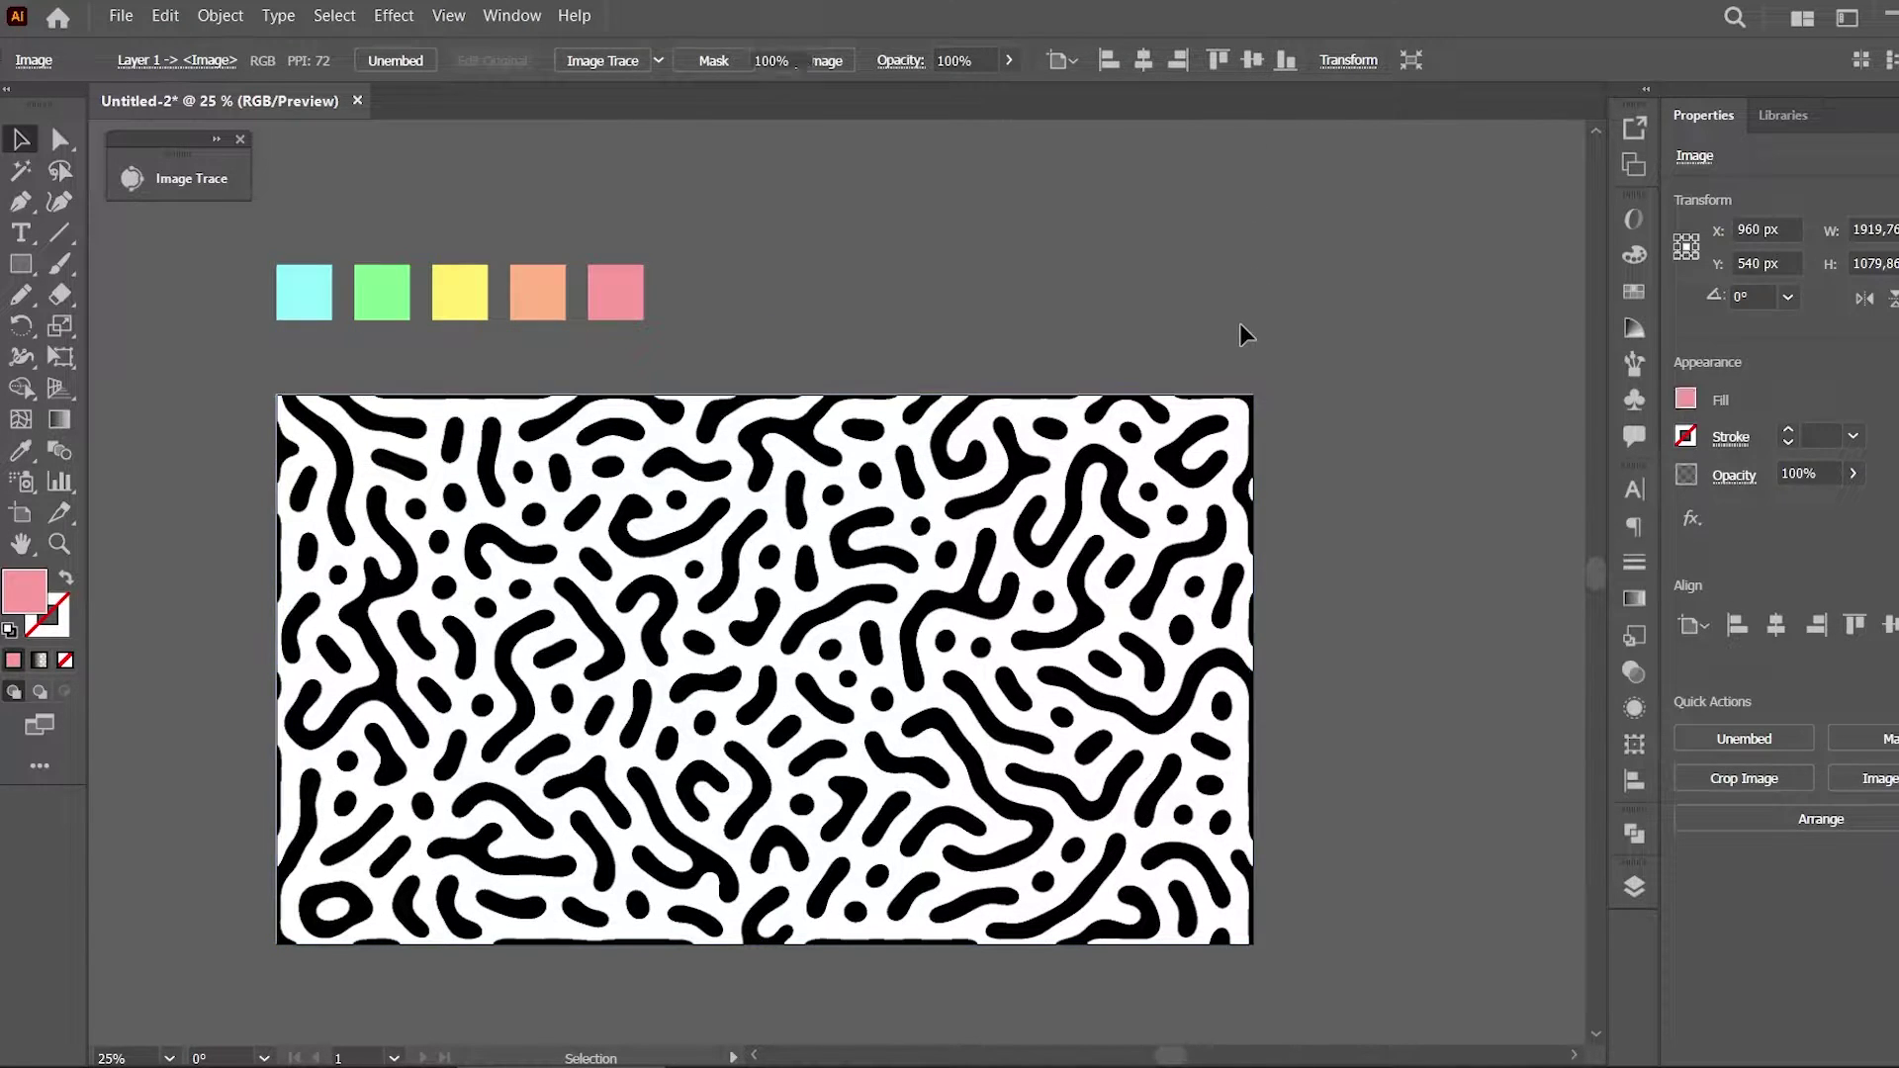
pyautogui.click(817, 541)
pyautogui.click(173, 186)
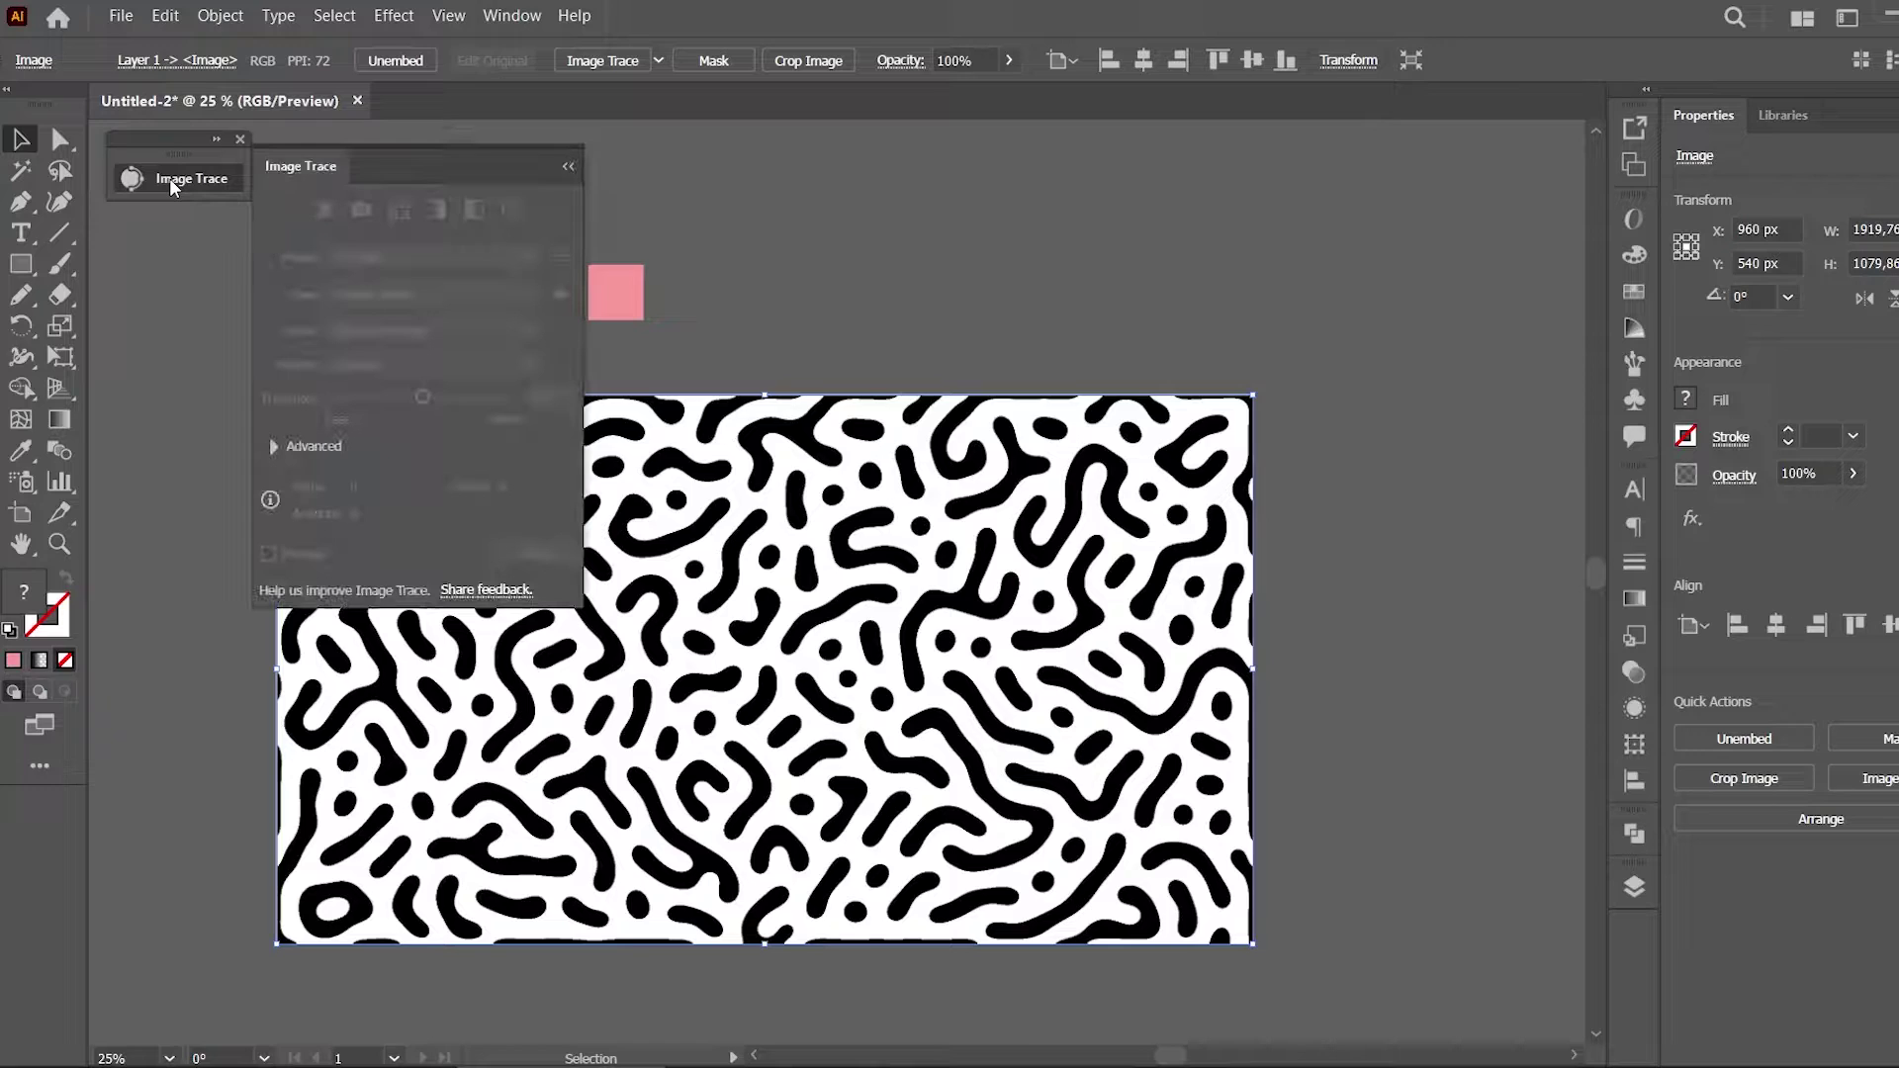
# Reselect the placed image and trace it with the Sketched Art preset
pyautogui.click(805, 331)
pyautogui.click(642, 425)
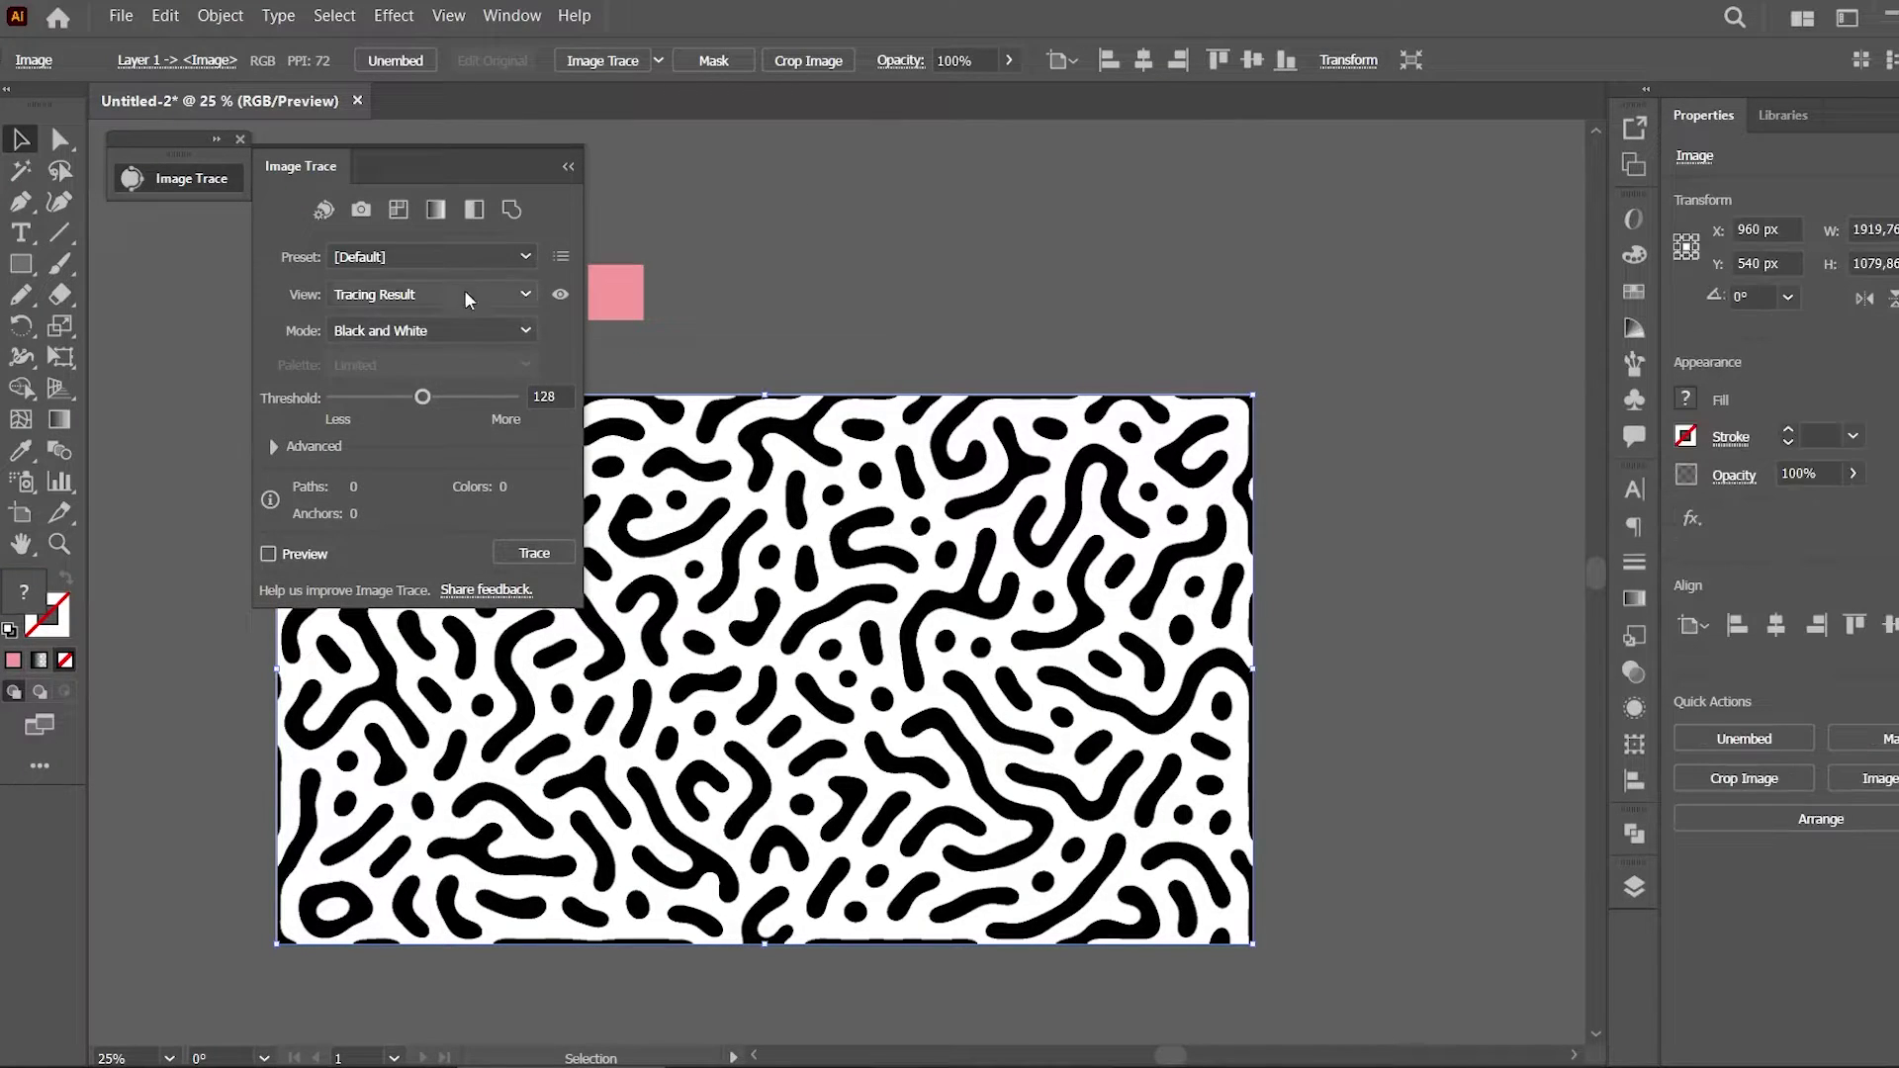
pyautogui.click(448, 259)
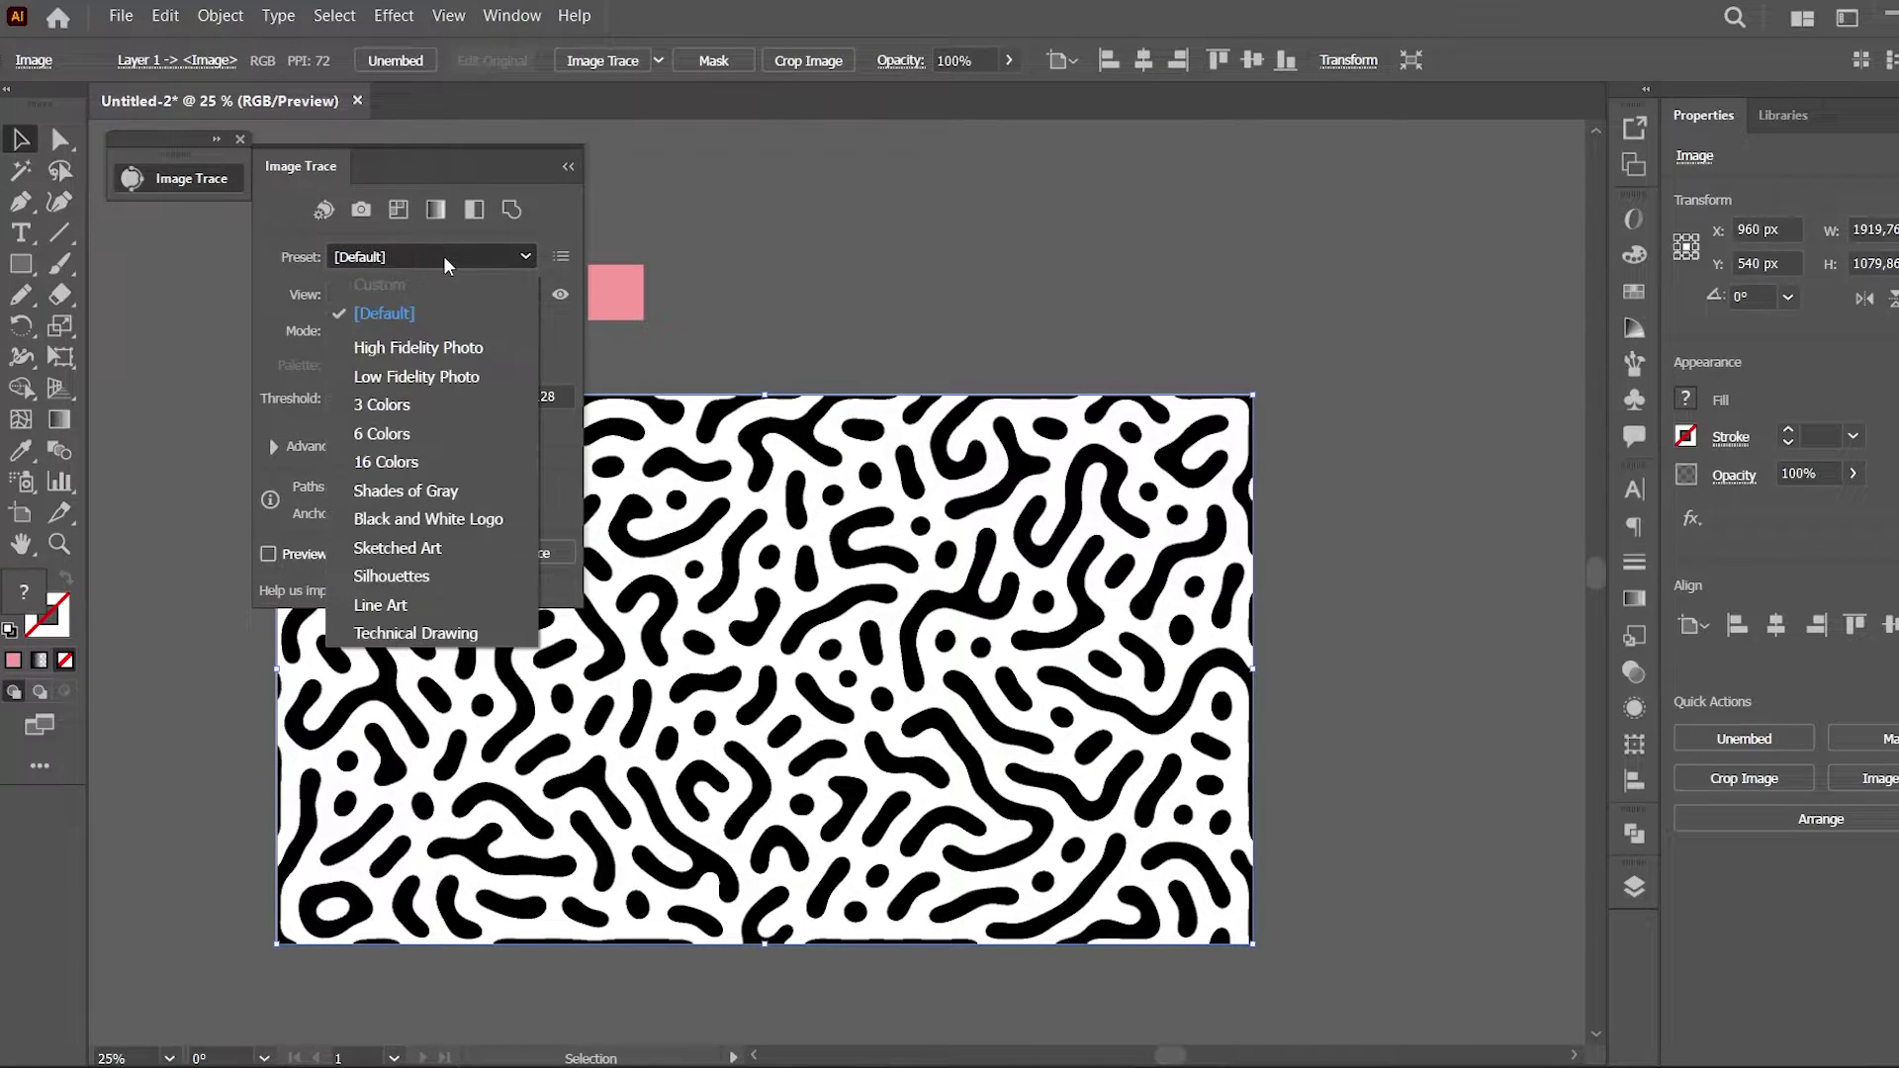
pyautogui.click(453, 548)
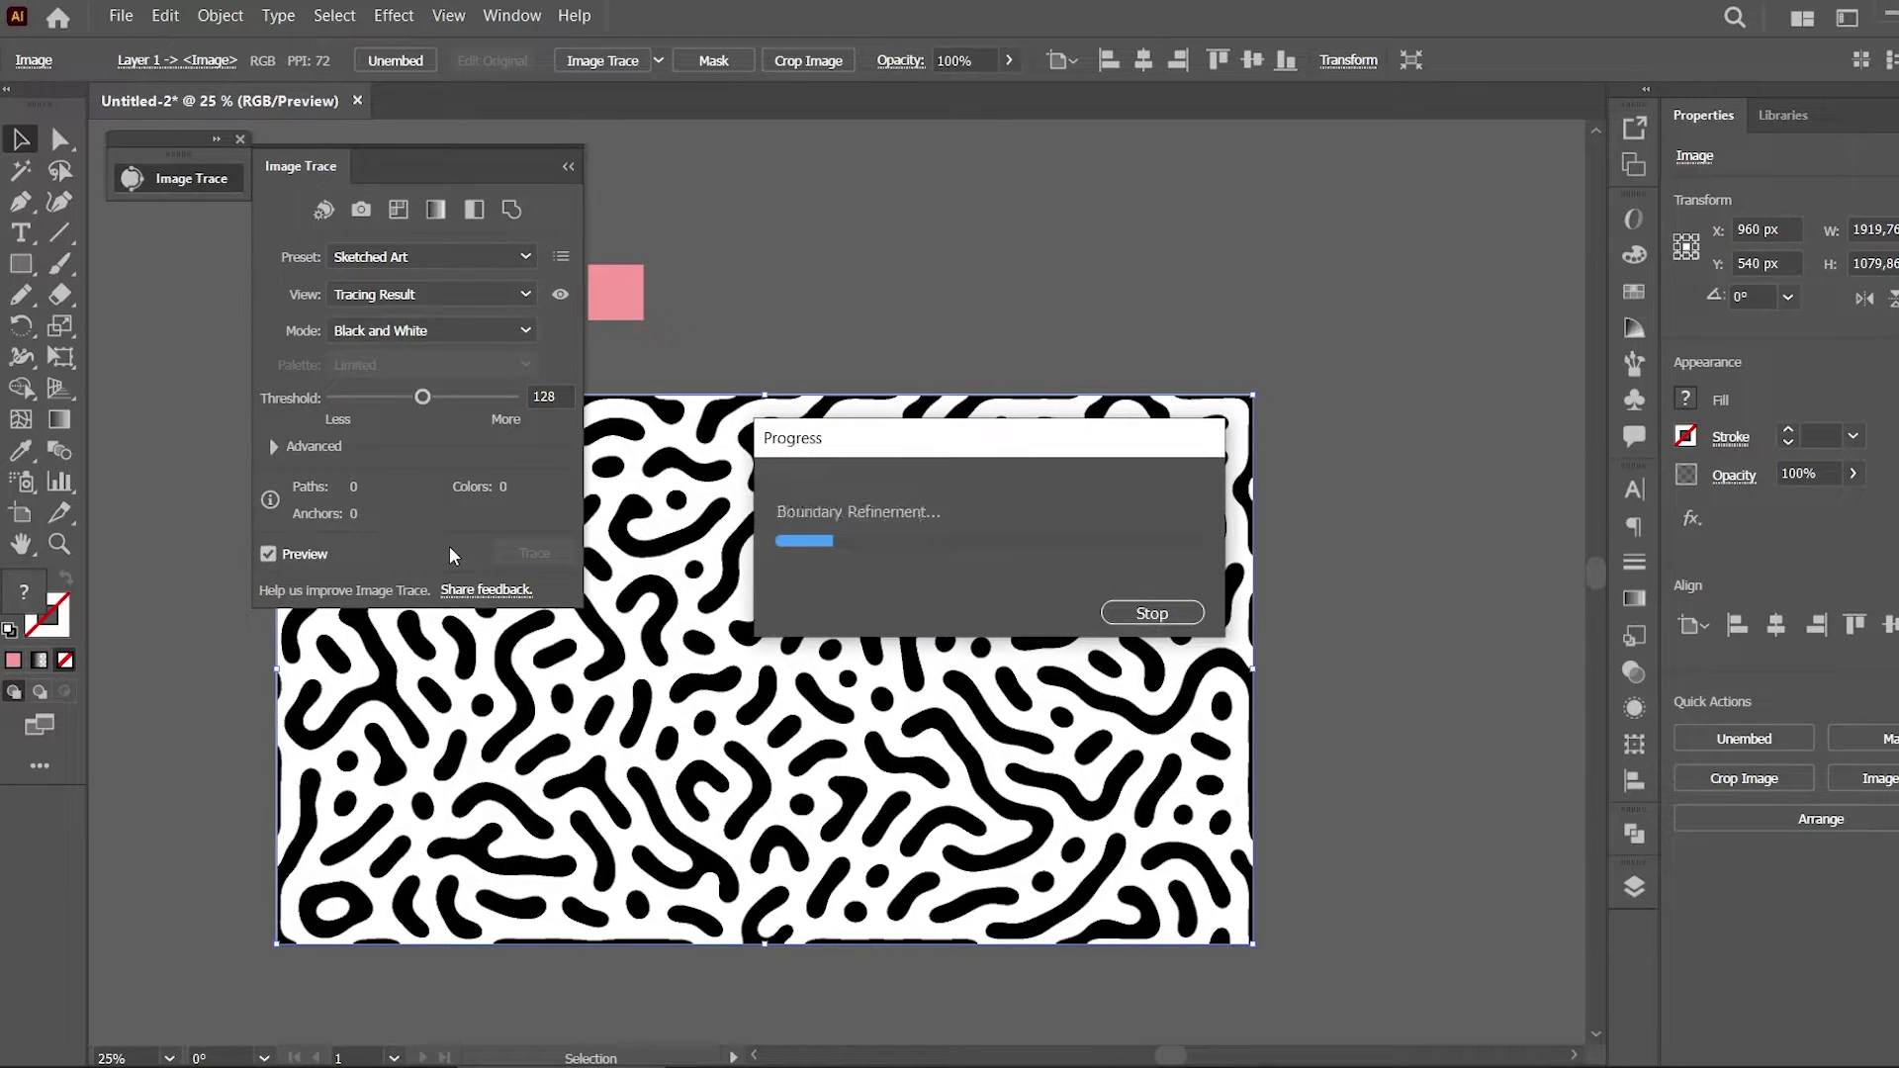
# Expand the Sketched Art trace via Object > Expand with Object and Fill checked
pyautogui.click(568, 166)
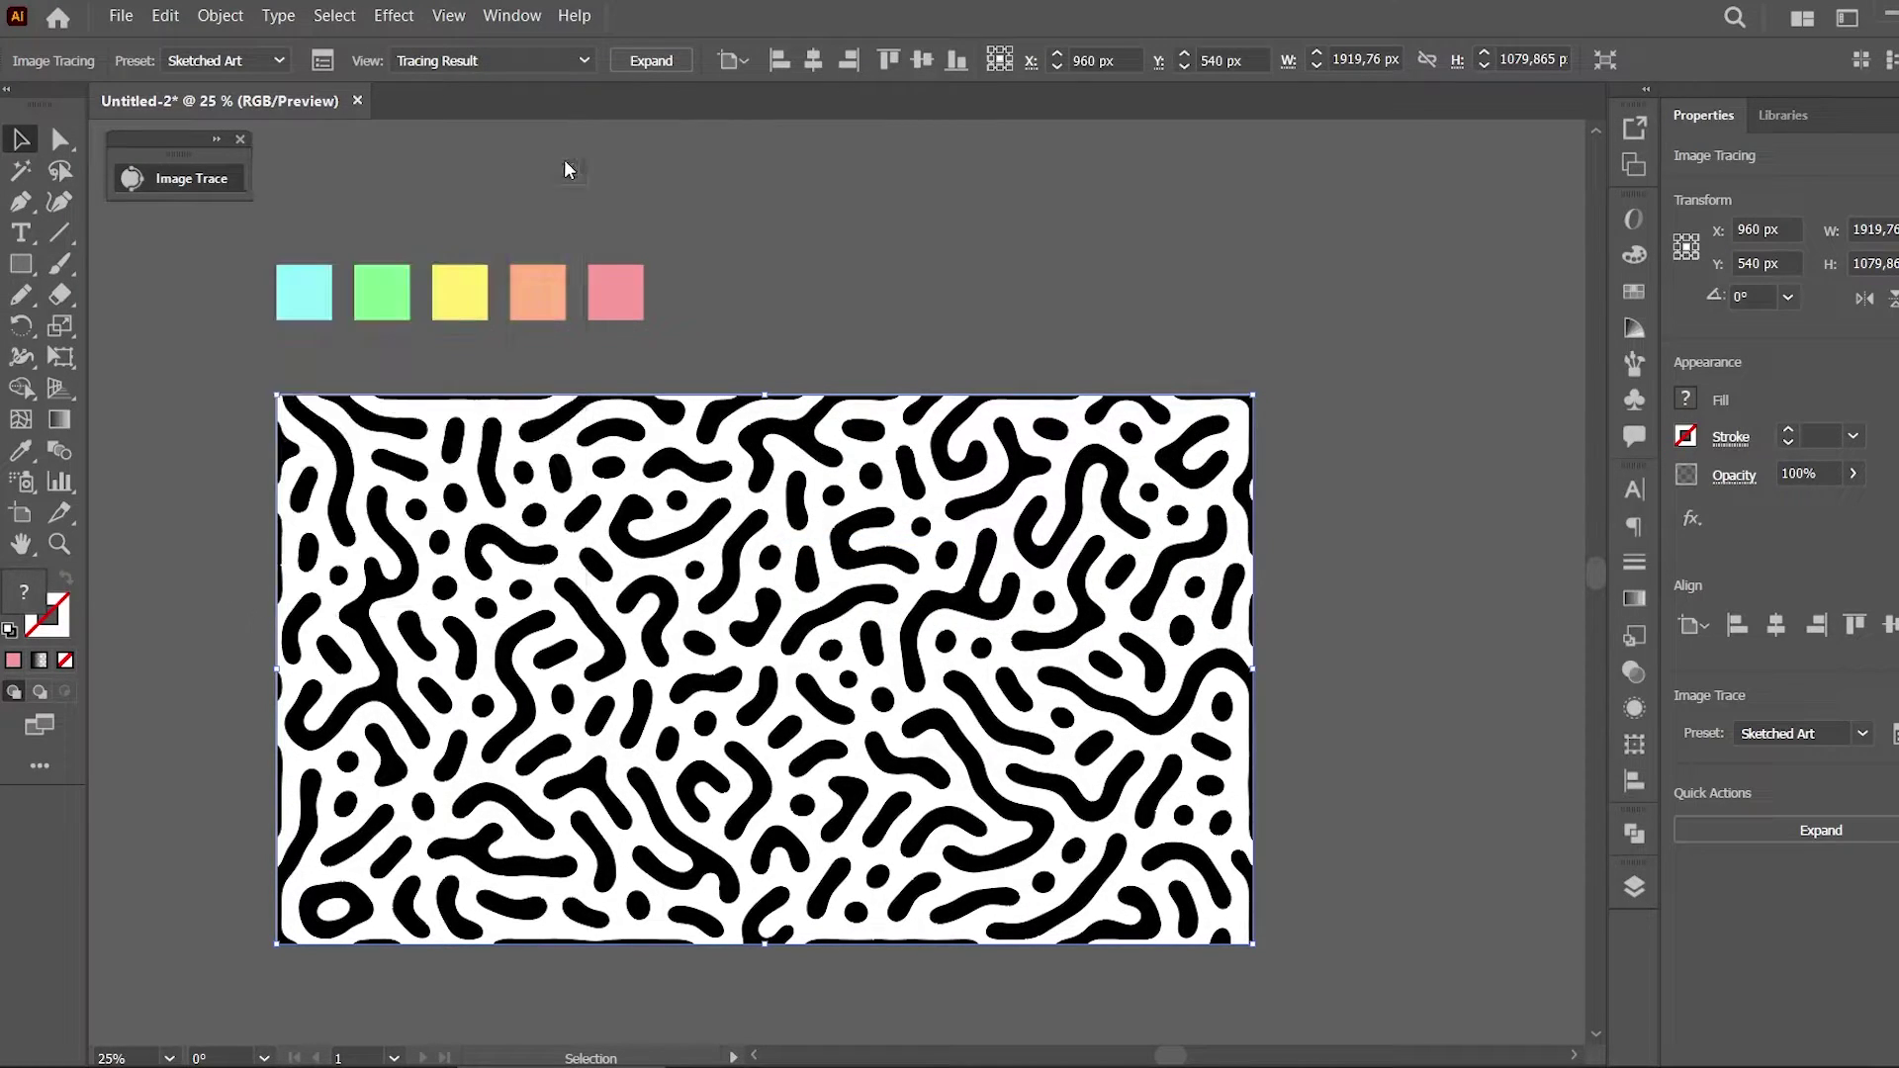
pyautogui.click(222, 16)
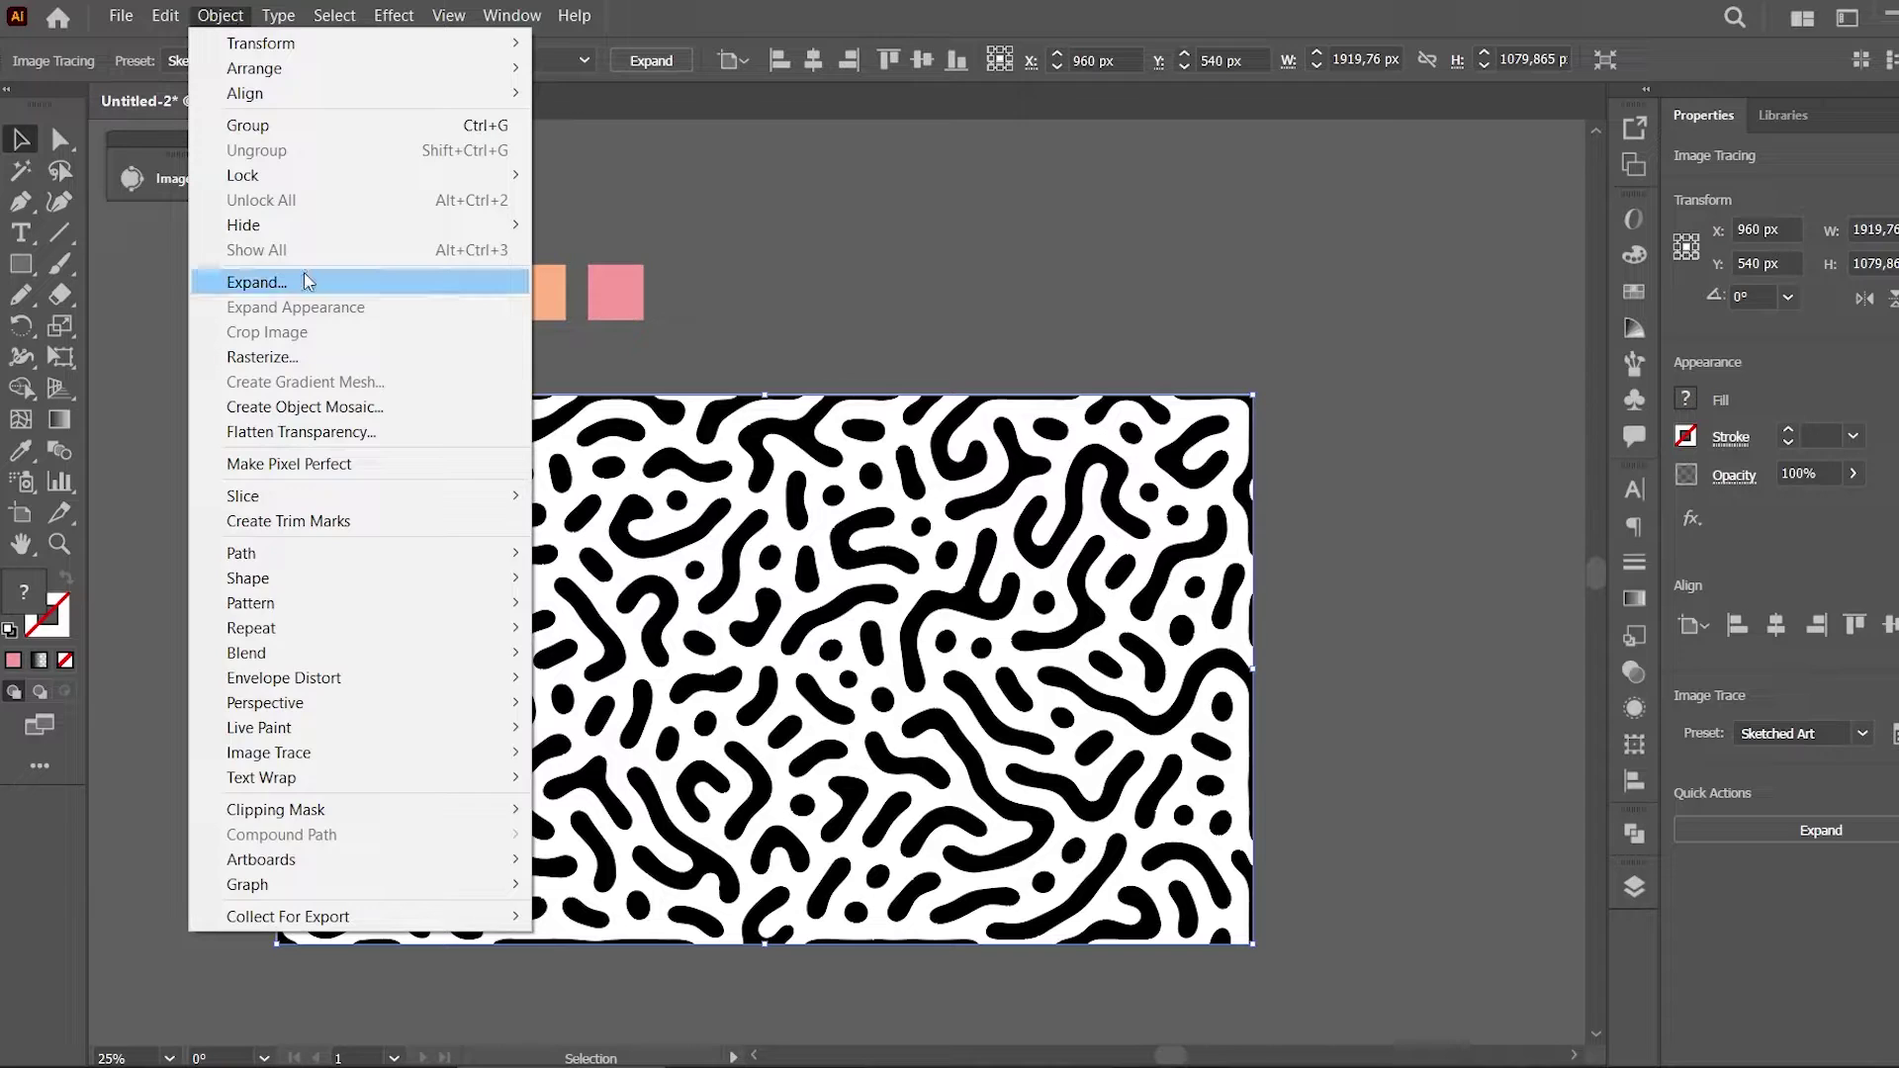
pyautogui.click(259, 281)
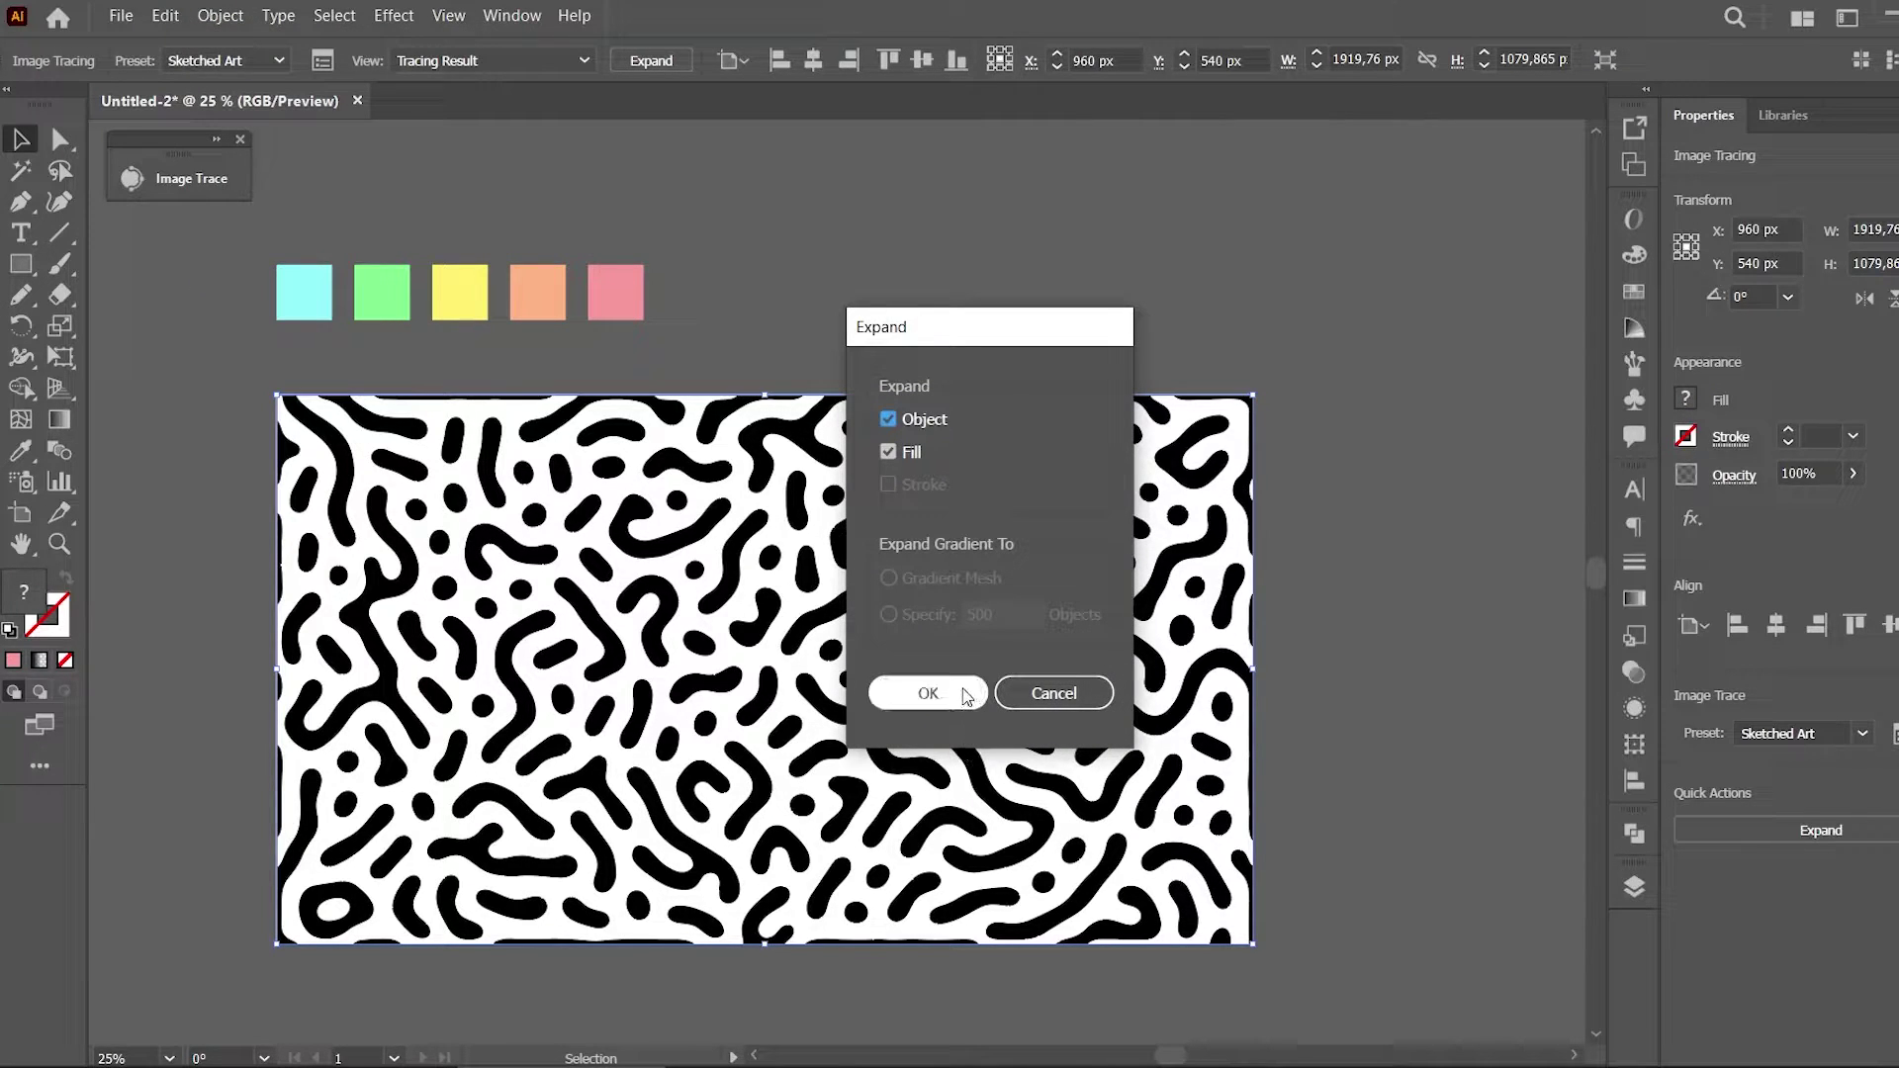
pyautogui.click(963, 692)
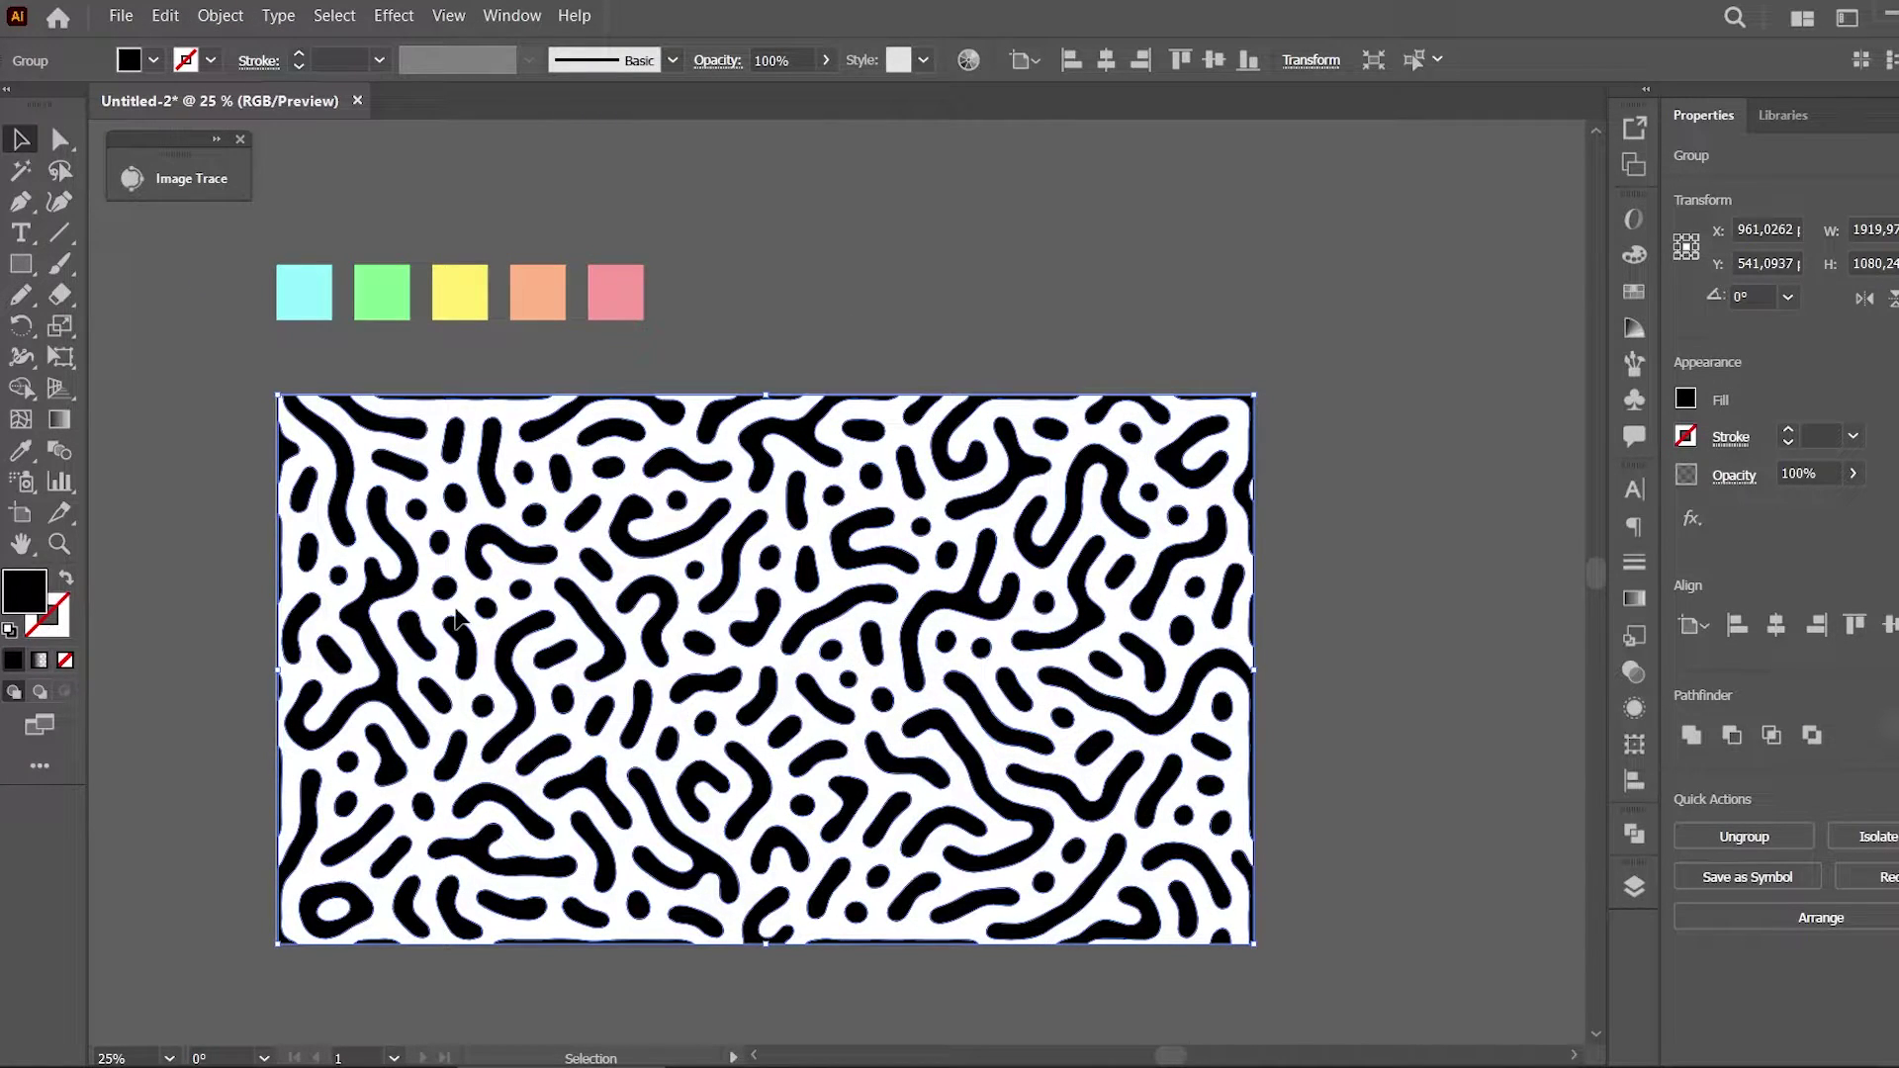
# Swap fill and stroke and set the stroke weight to 10 pt
pyautogui.click(63, 584)
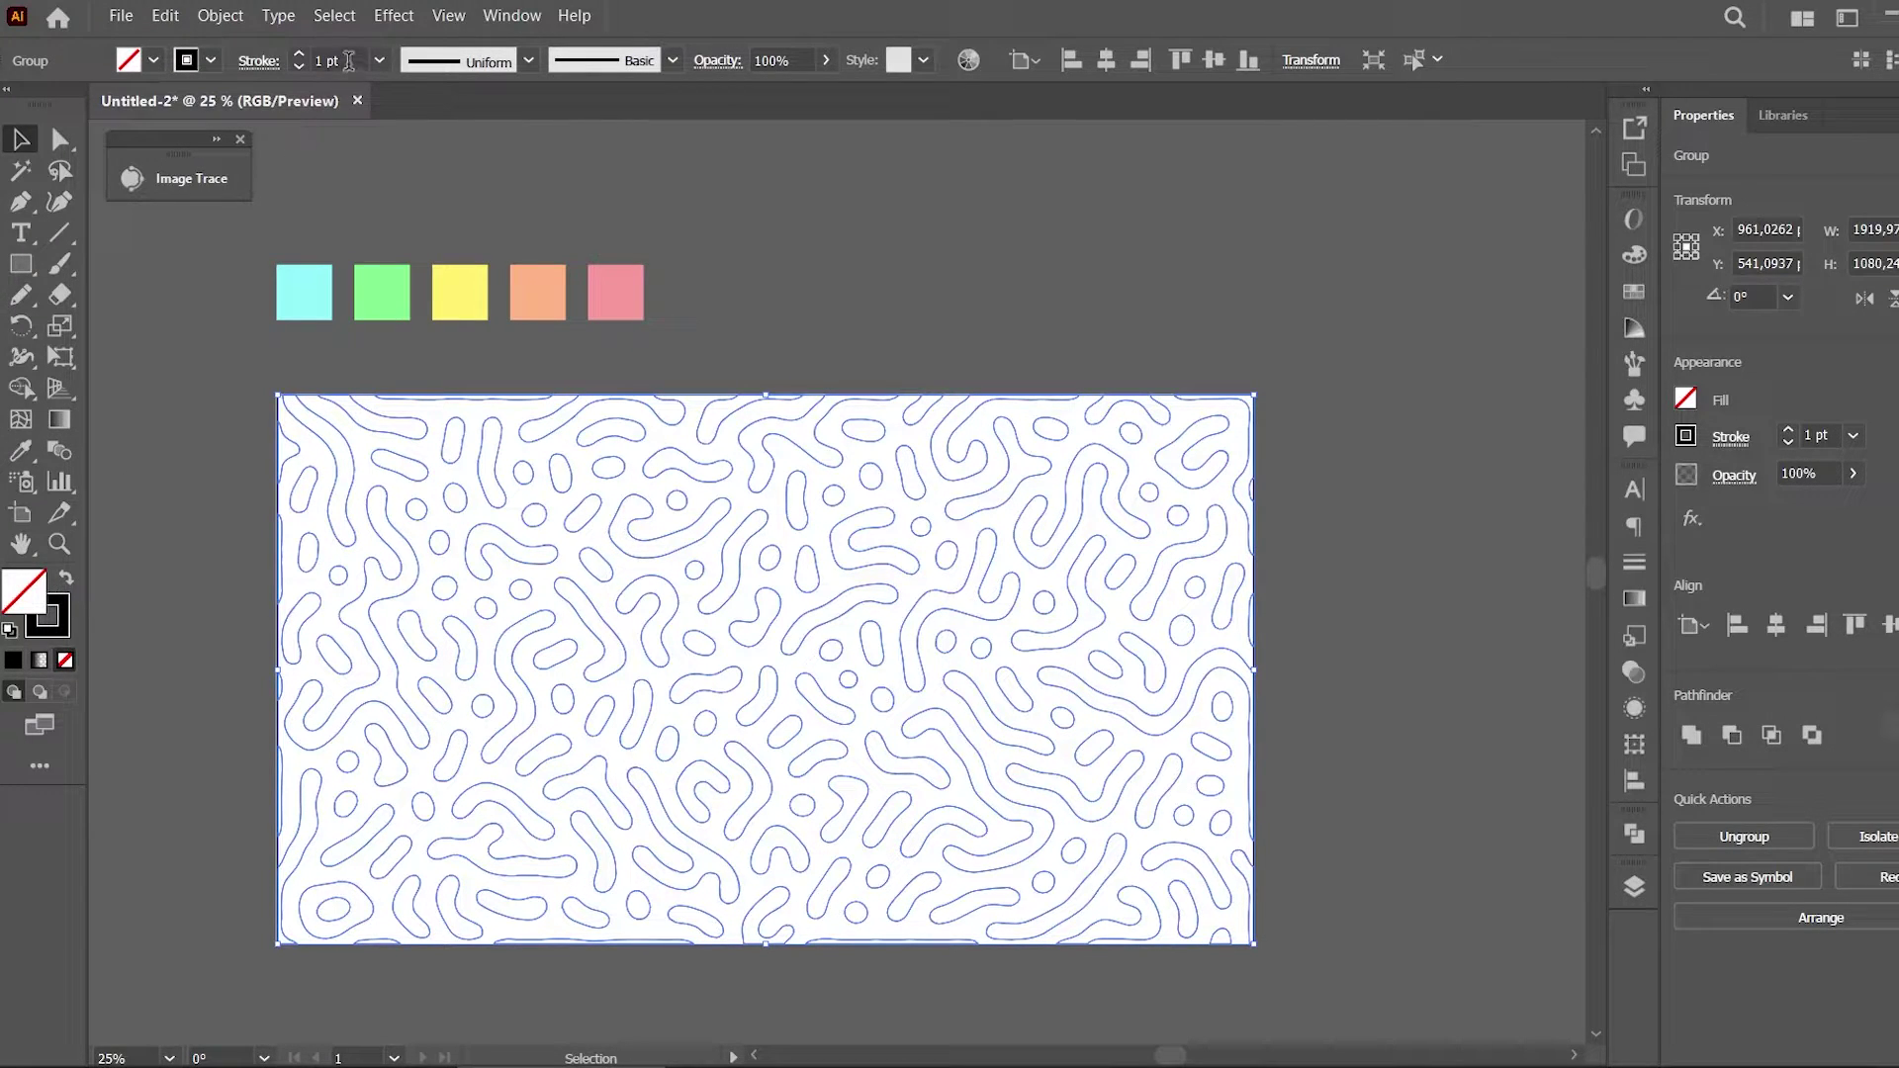
pyautogui.click(331, 61)
pyautogui.write('10')
pyautogui.press('Return')
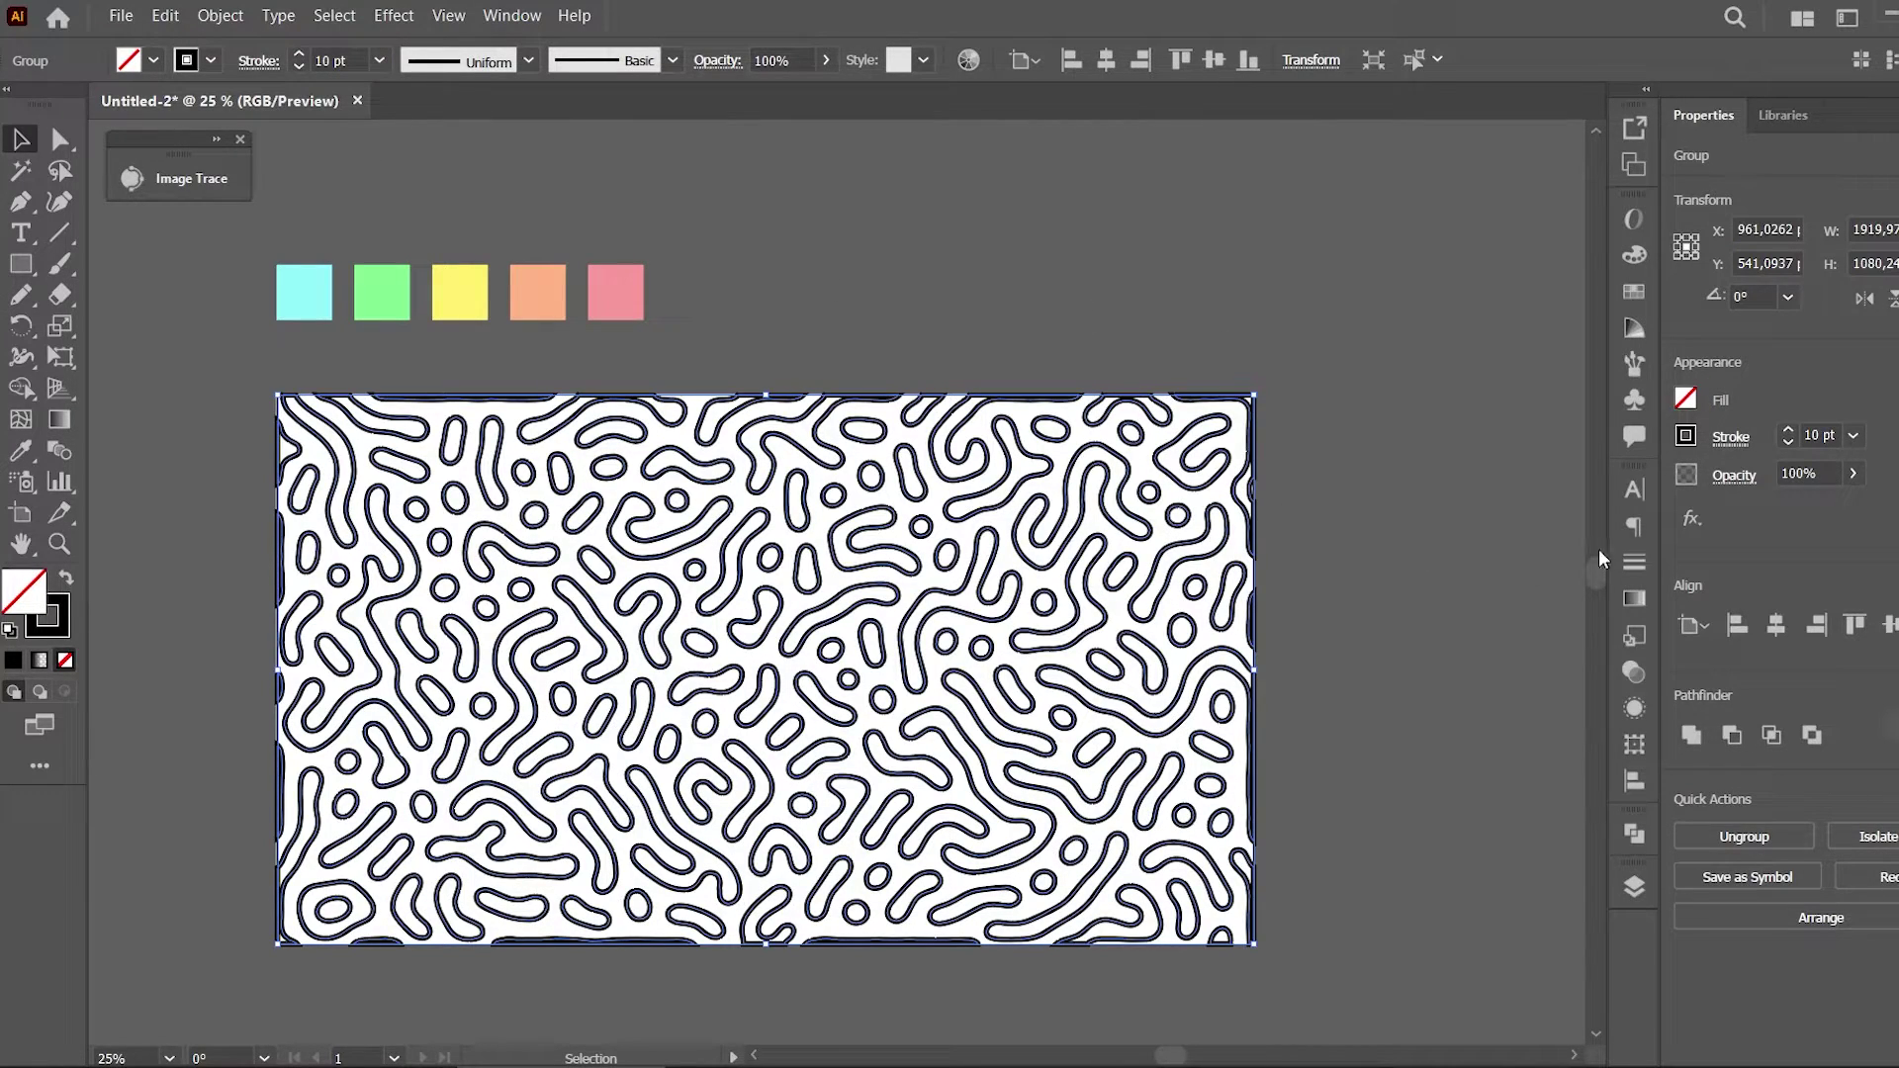
# Give the strokes round caps and a dashed line with 0 pt dash, 40 pt gap
pyautogui.click(1641, 563)
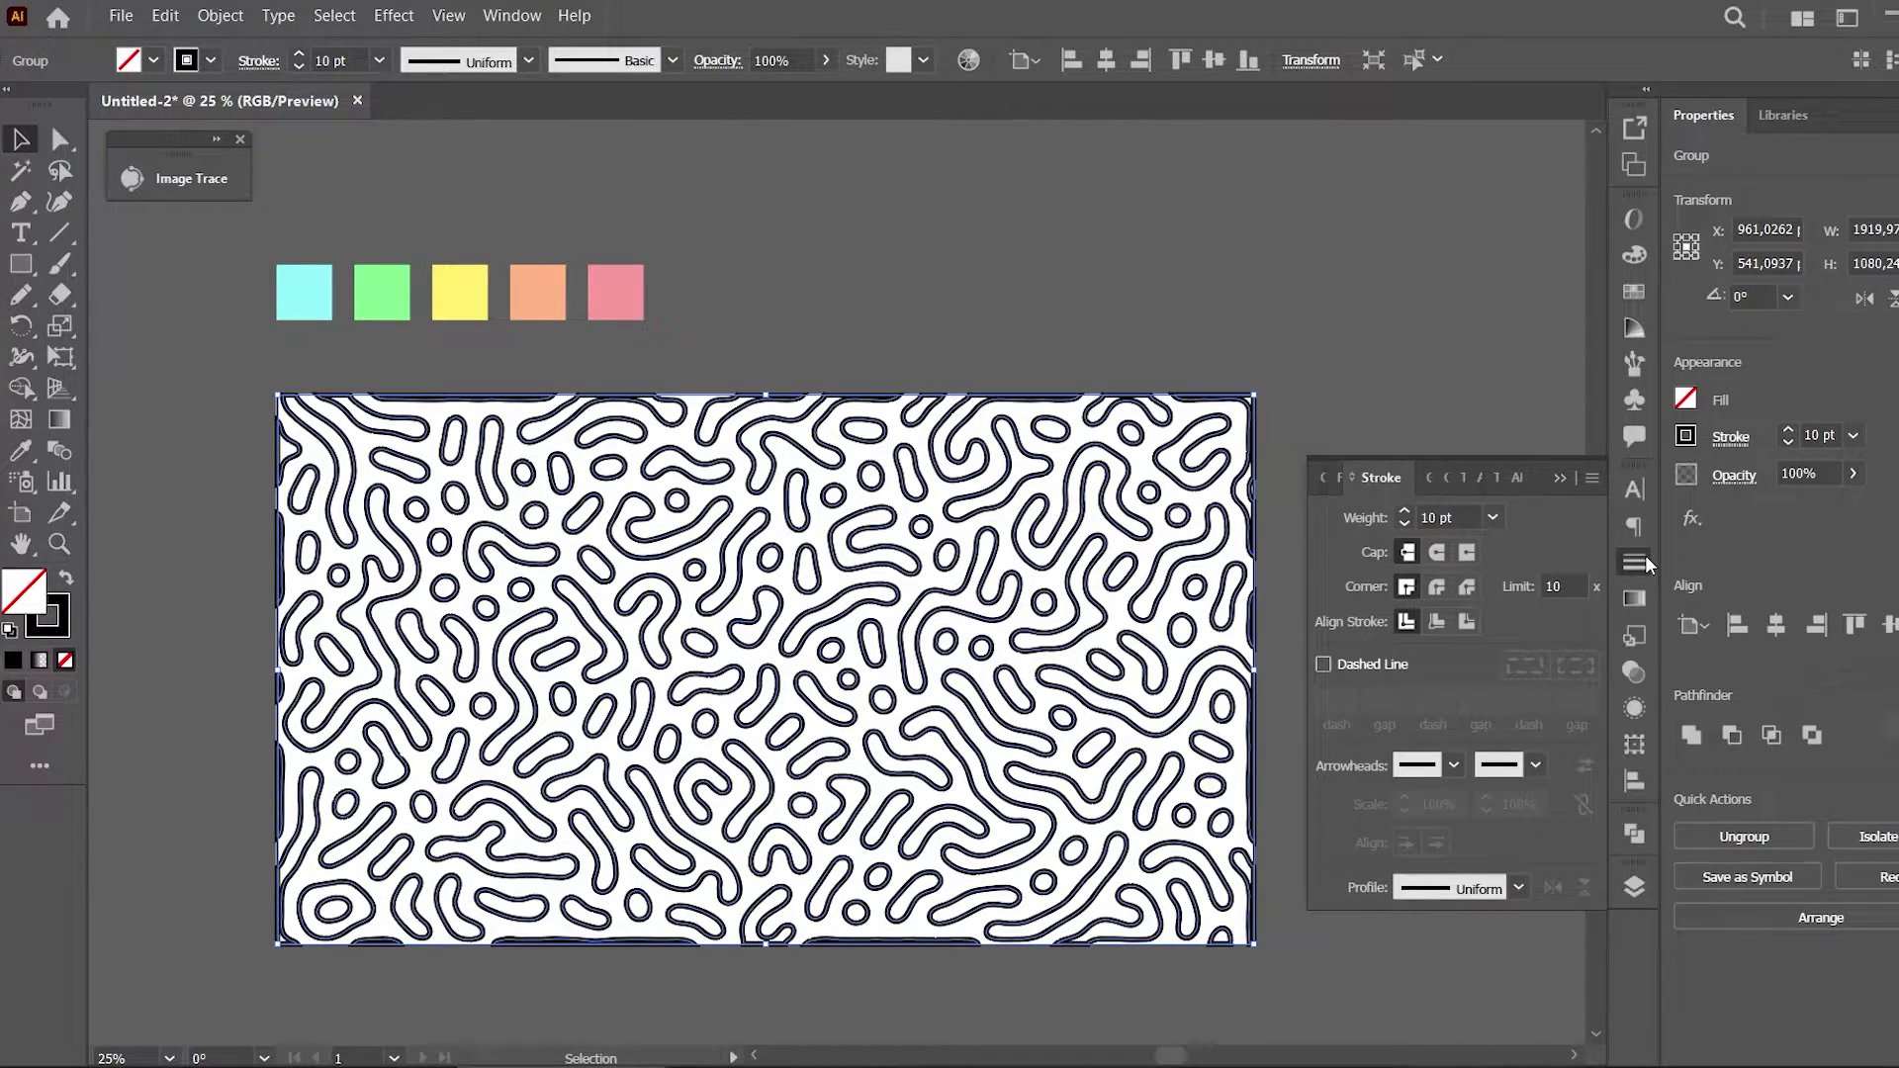
pyautogui.click(1436, 559)
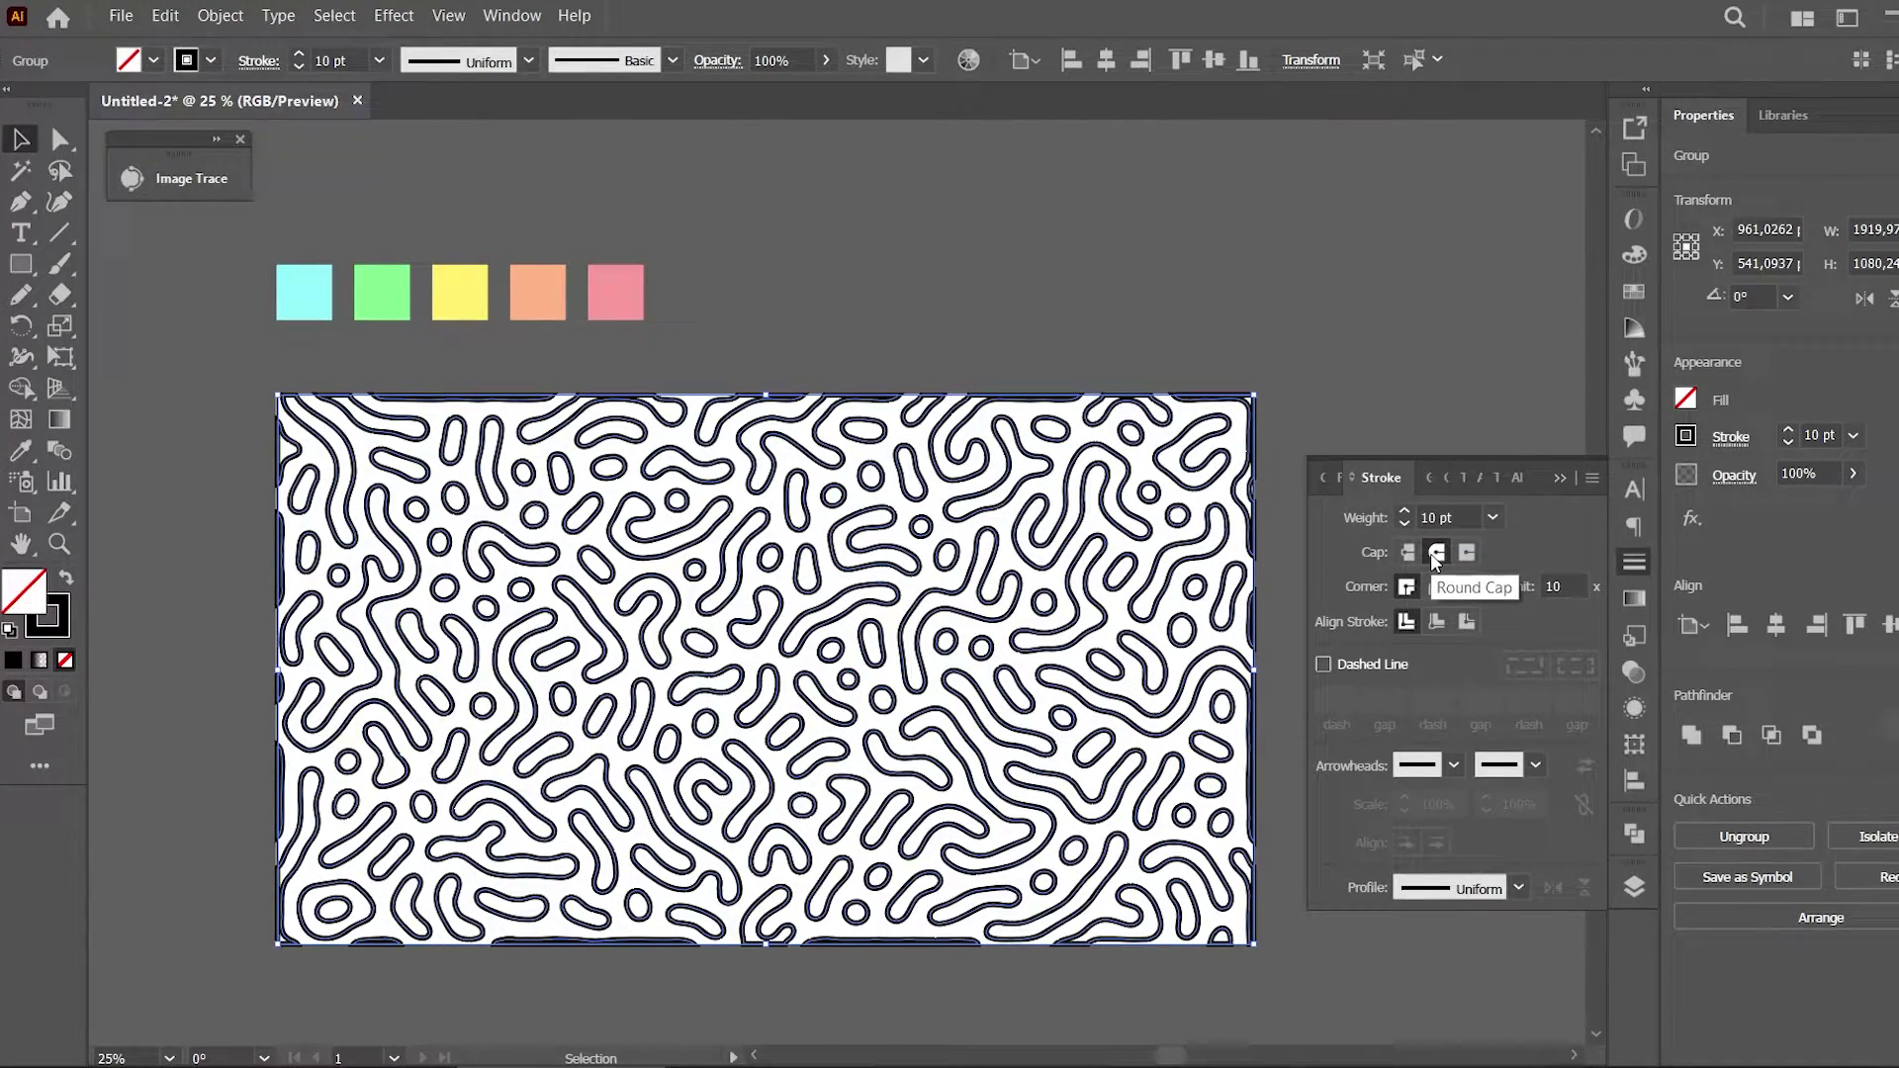
pyautogui.click(1323, 663)
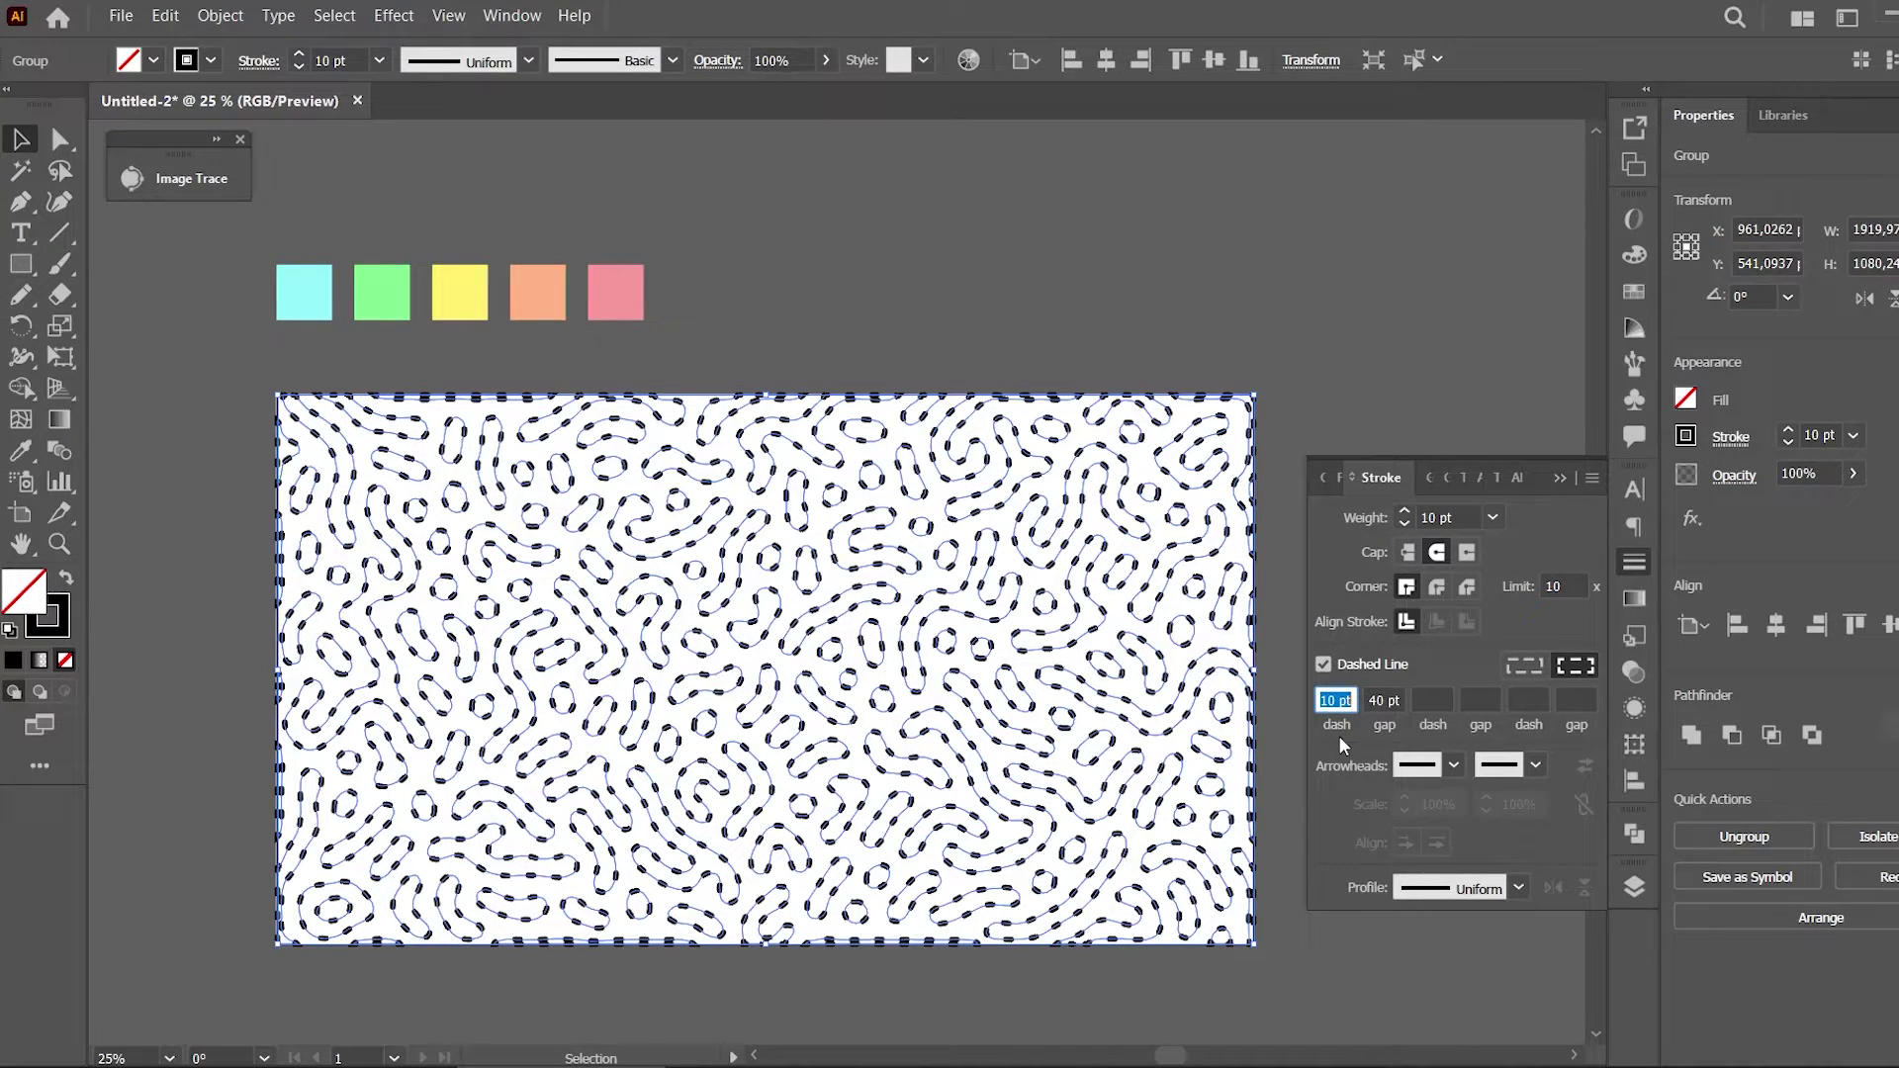
pyautogui.write('0')
pyautogui.press('Tab')
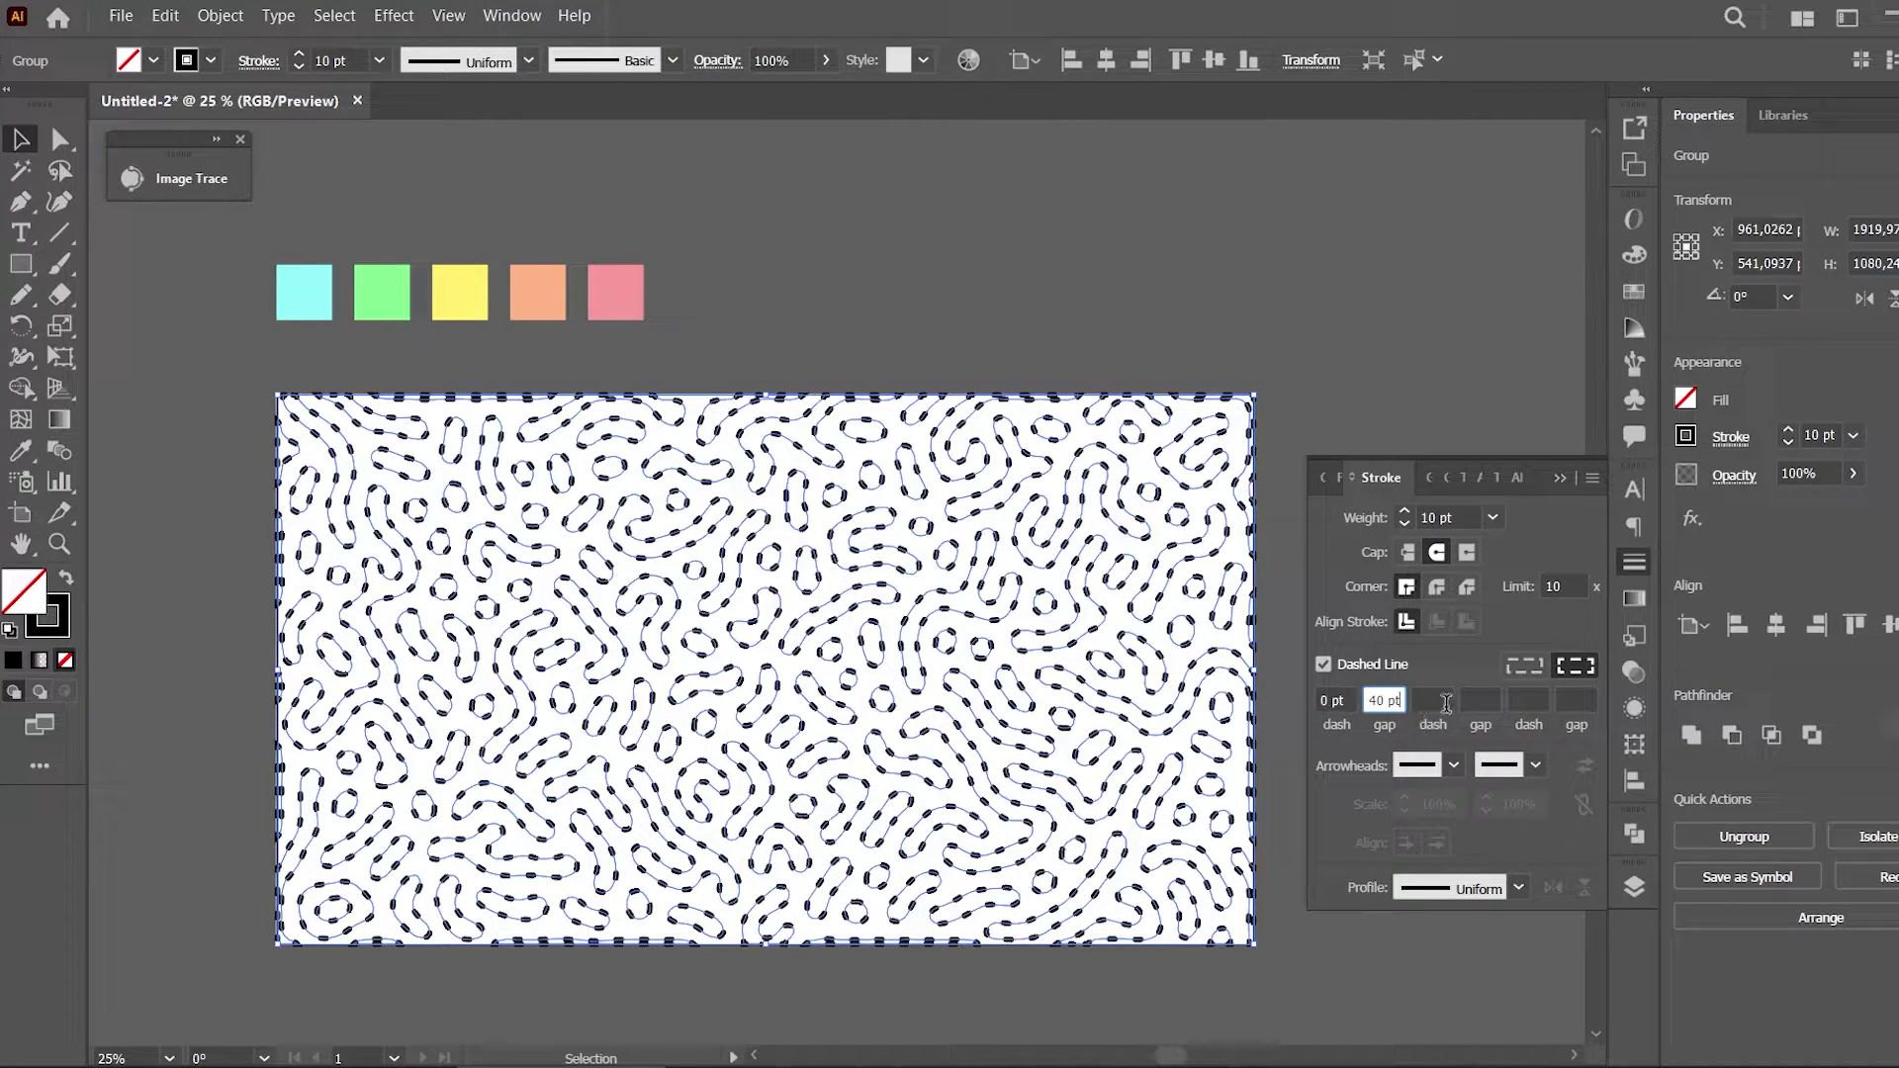
pyautogui.press('Tab')
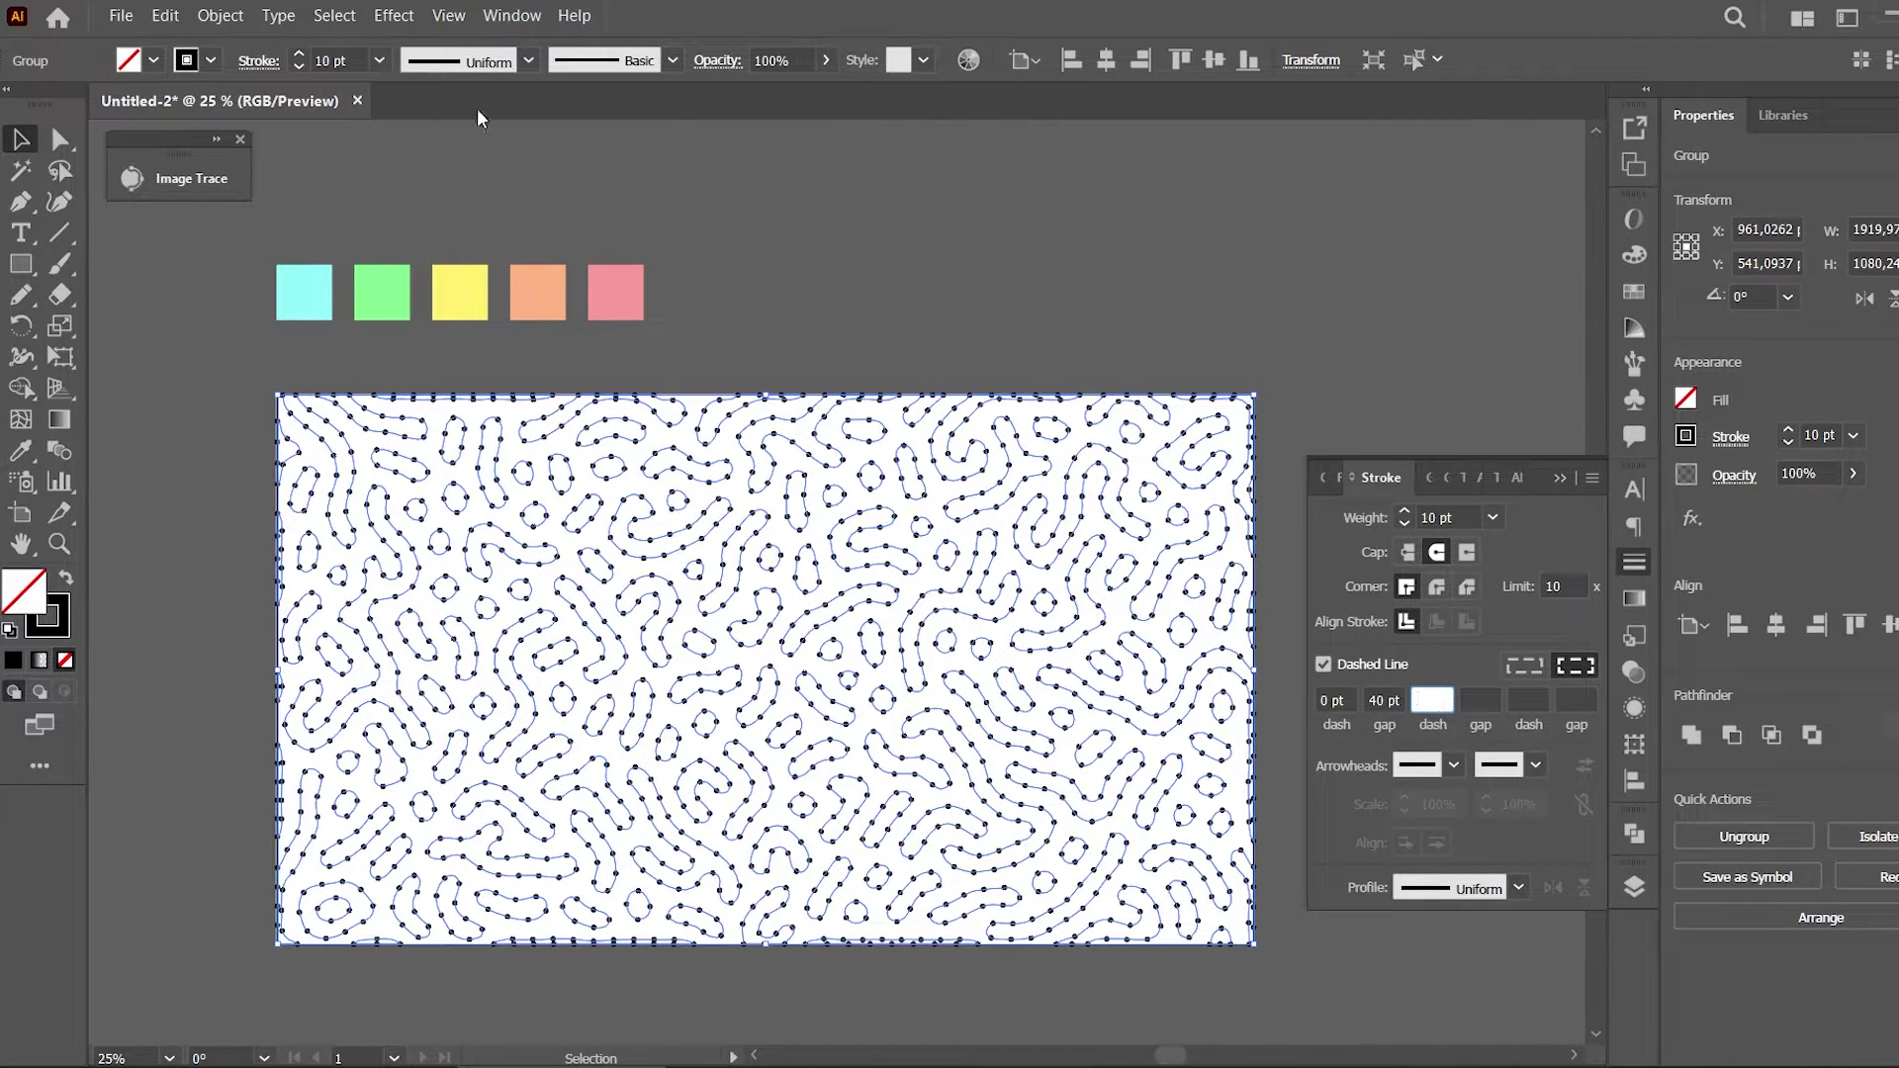
pyautogui.click(334, 60)
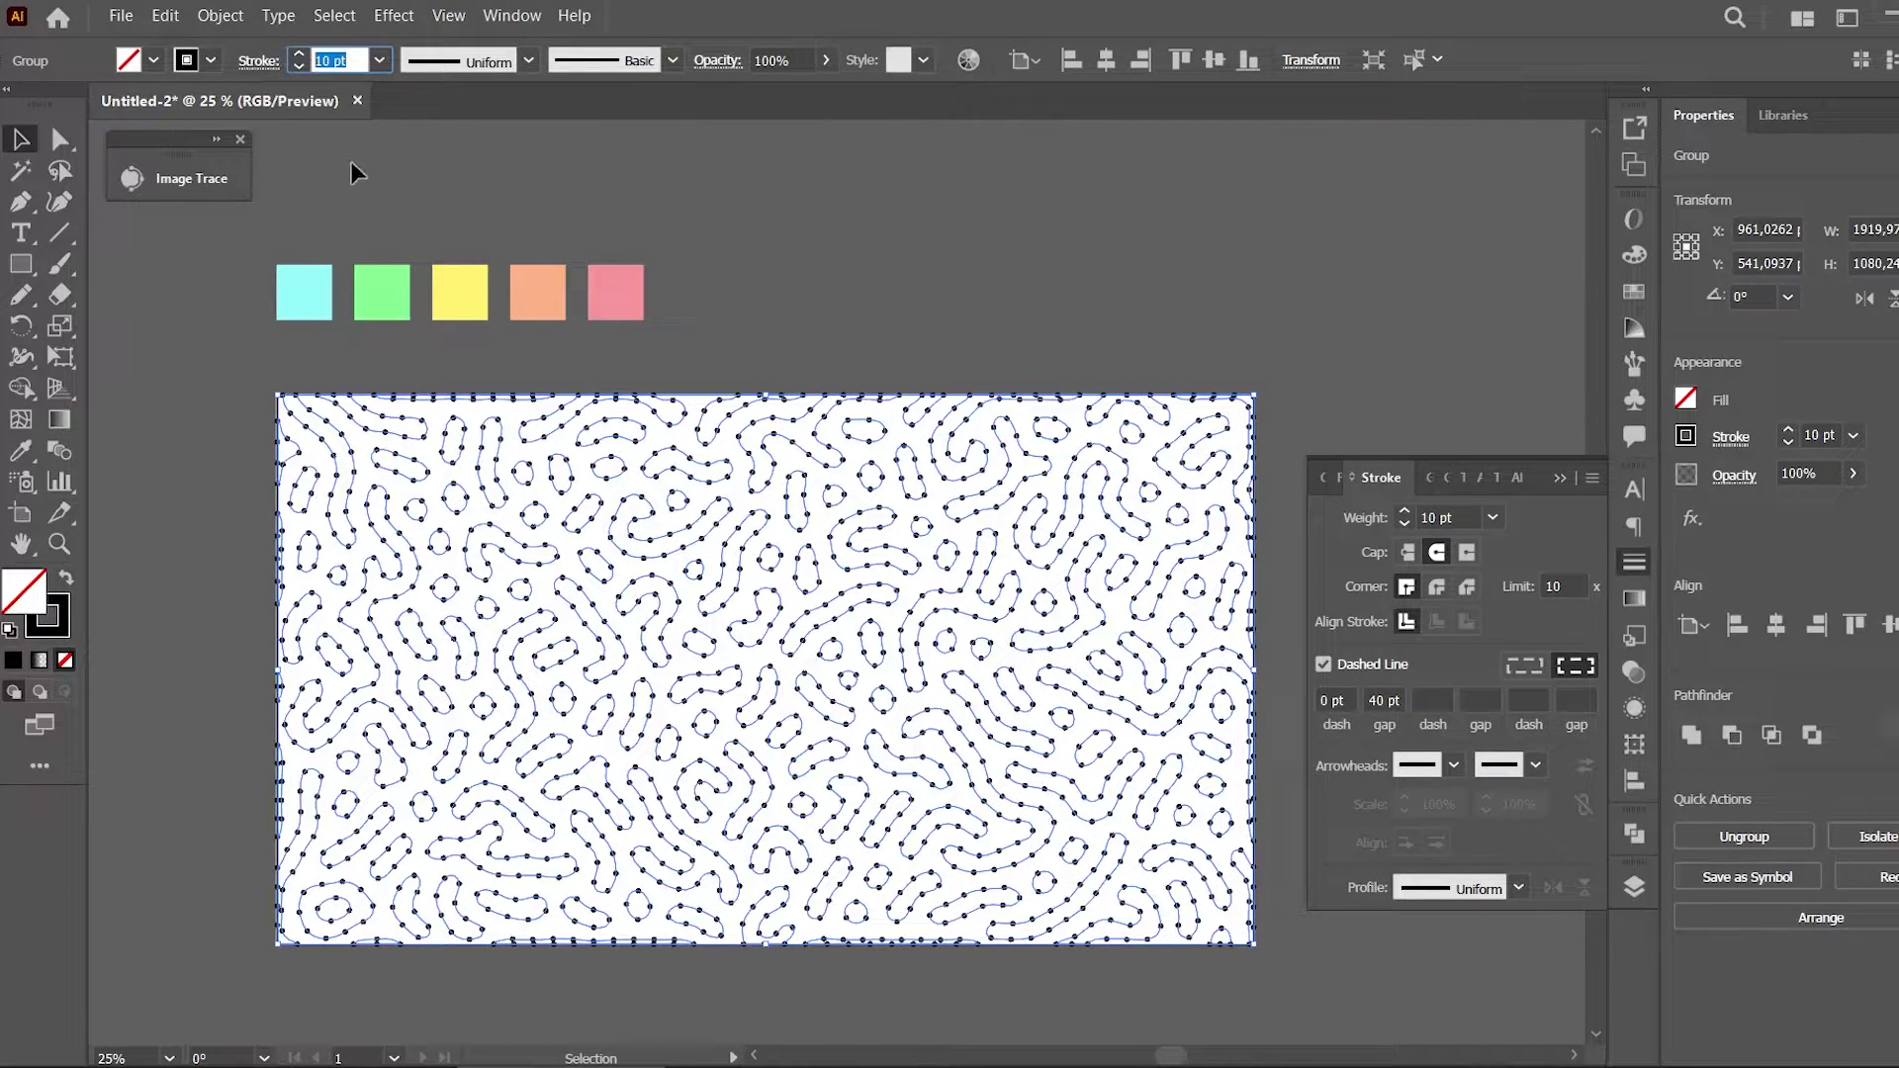
# Raise the dotted stroke weight to 15 pt, close the Stroke panel, and reselect the group
pyautogui.write('15')
pyautogui.press('Return')
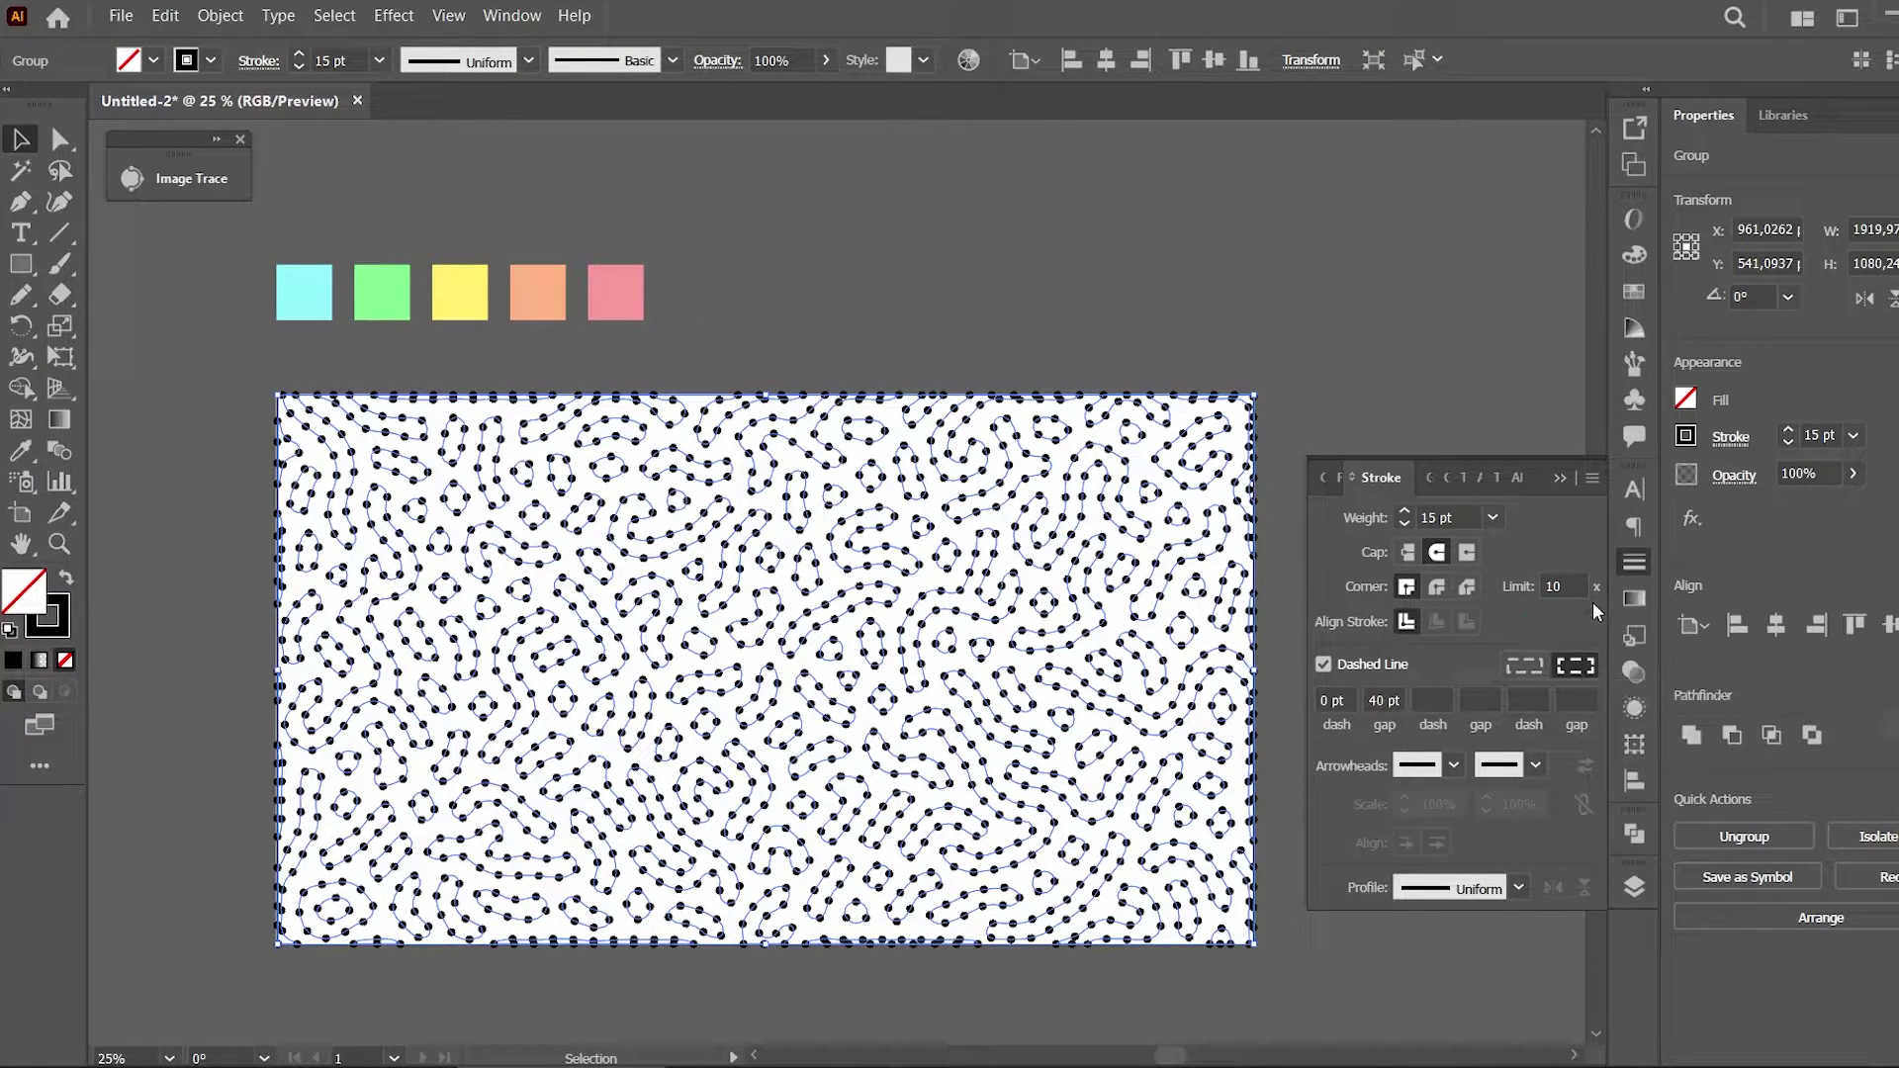
pyautogui.click(1558, 479)
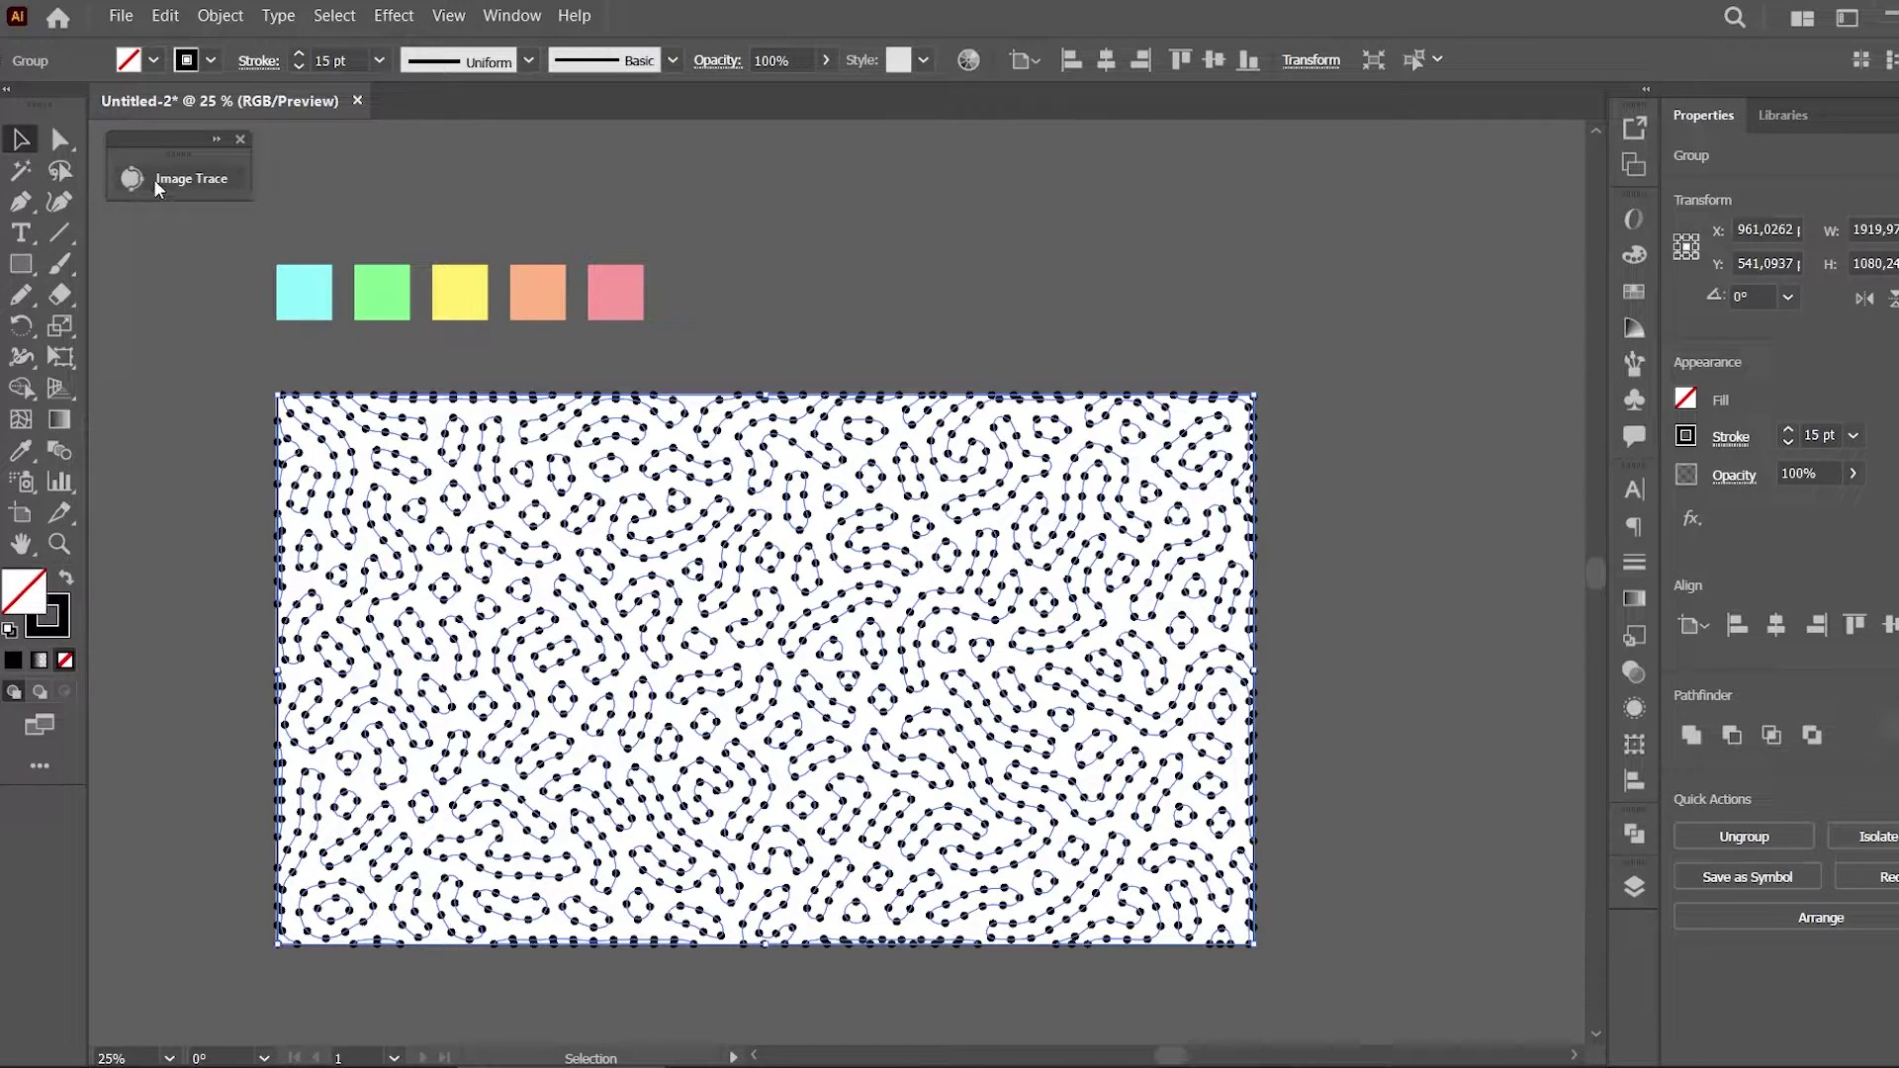
pyautogui.click(1078, 272)
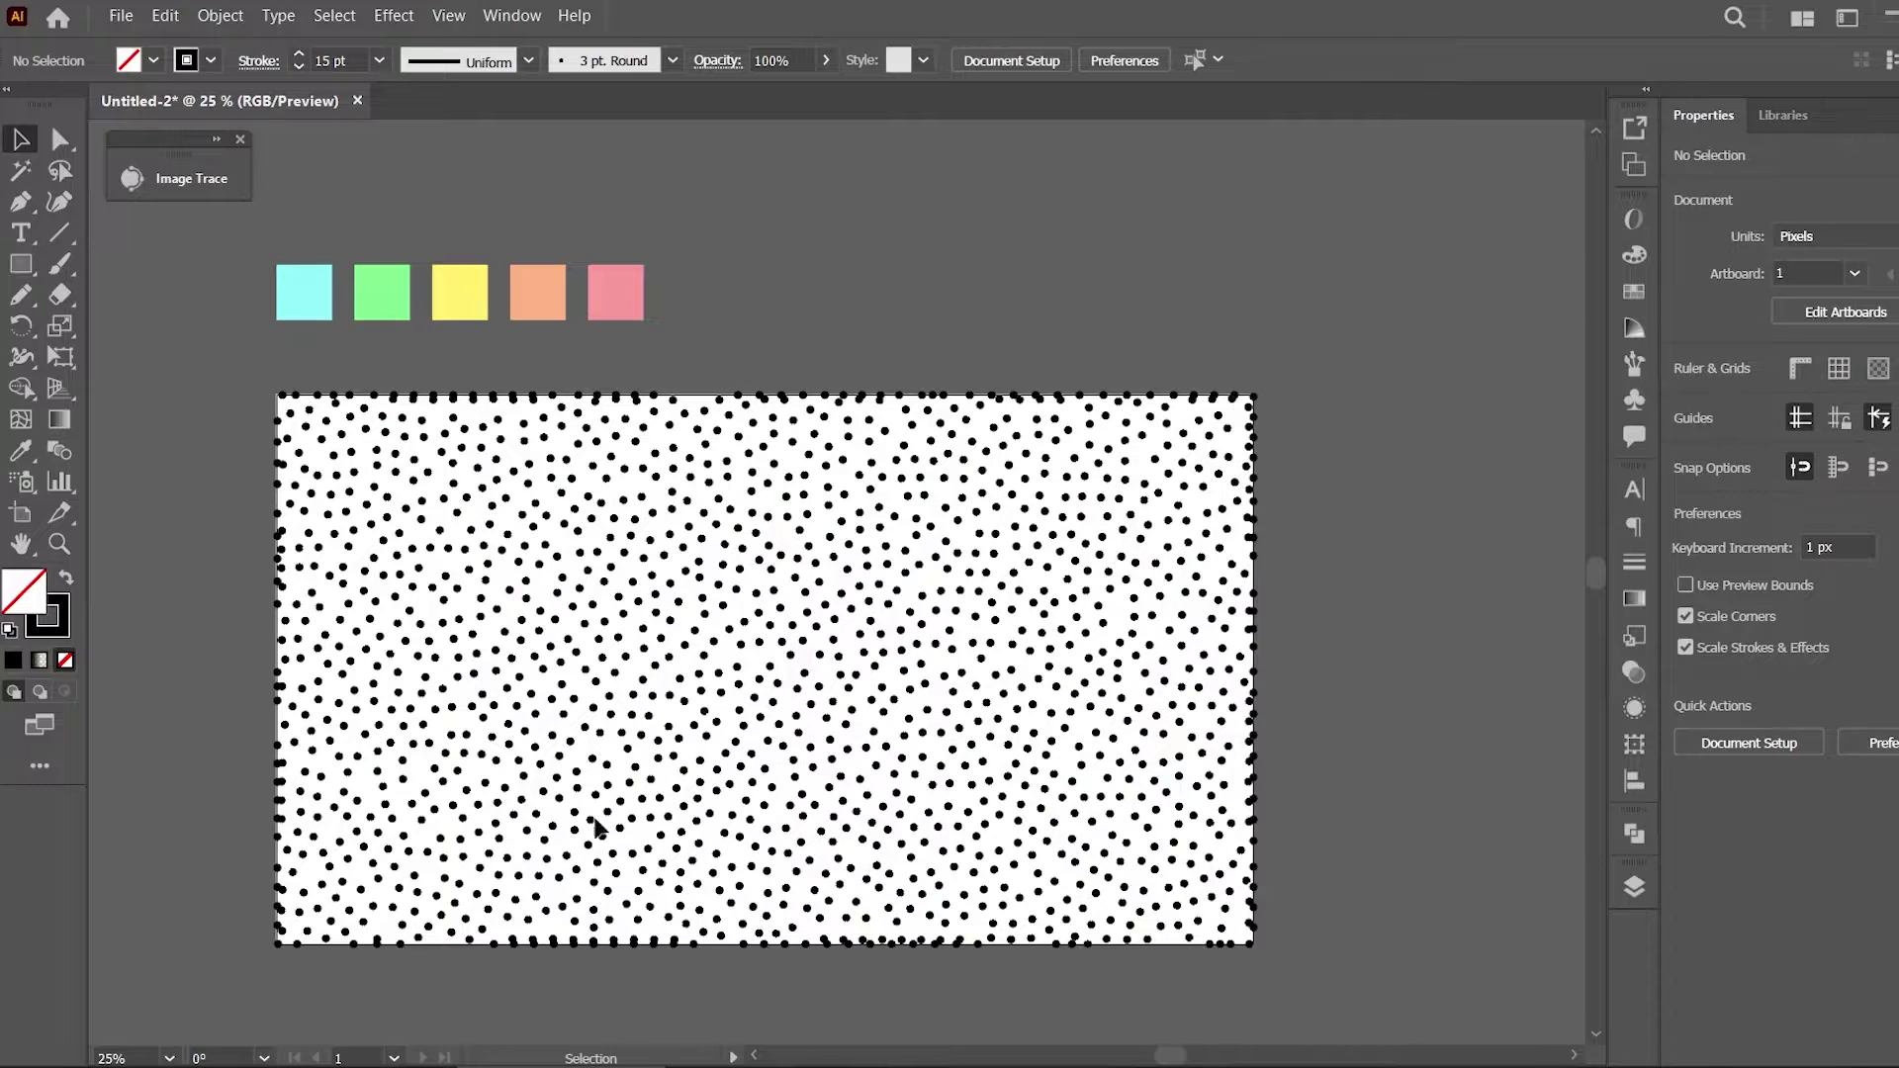
pyautogui.click(347, 890)
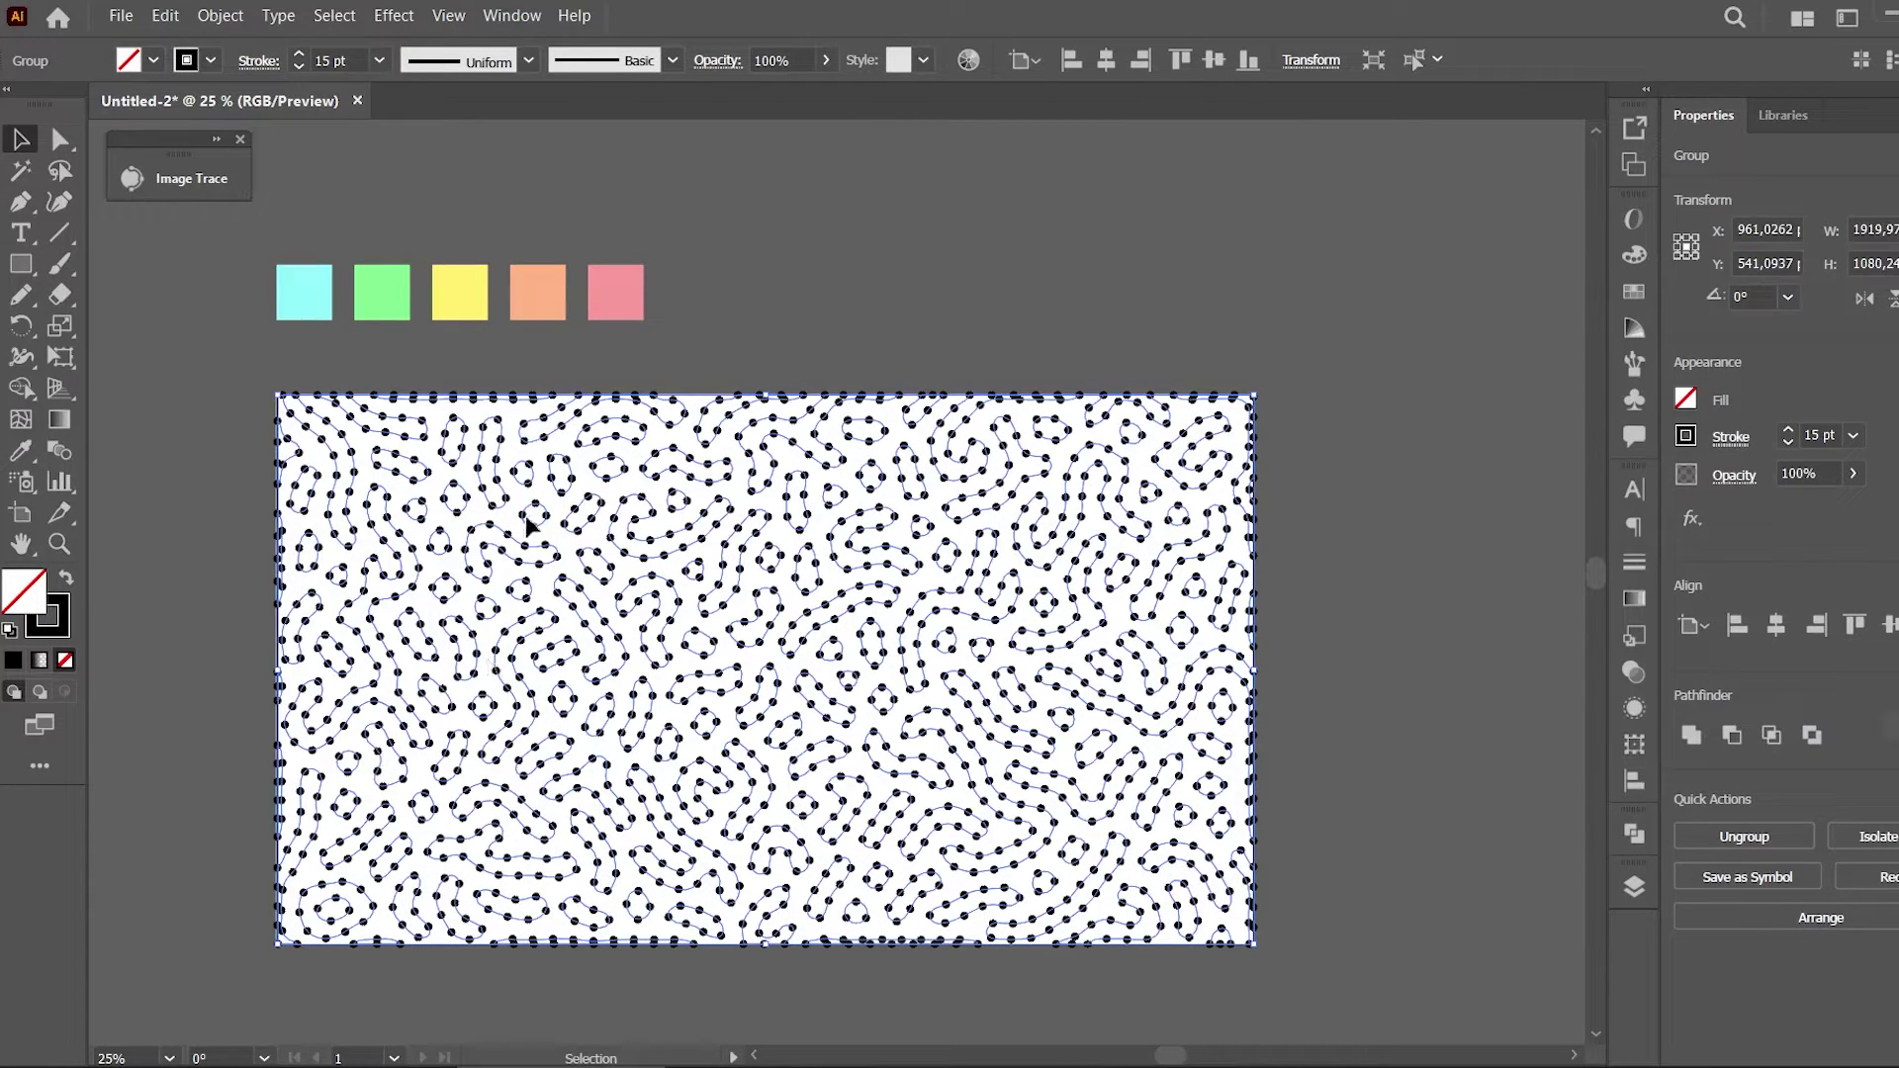
pyautogui.click(220, 14)
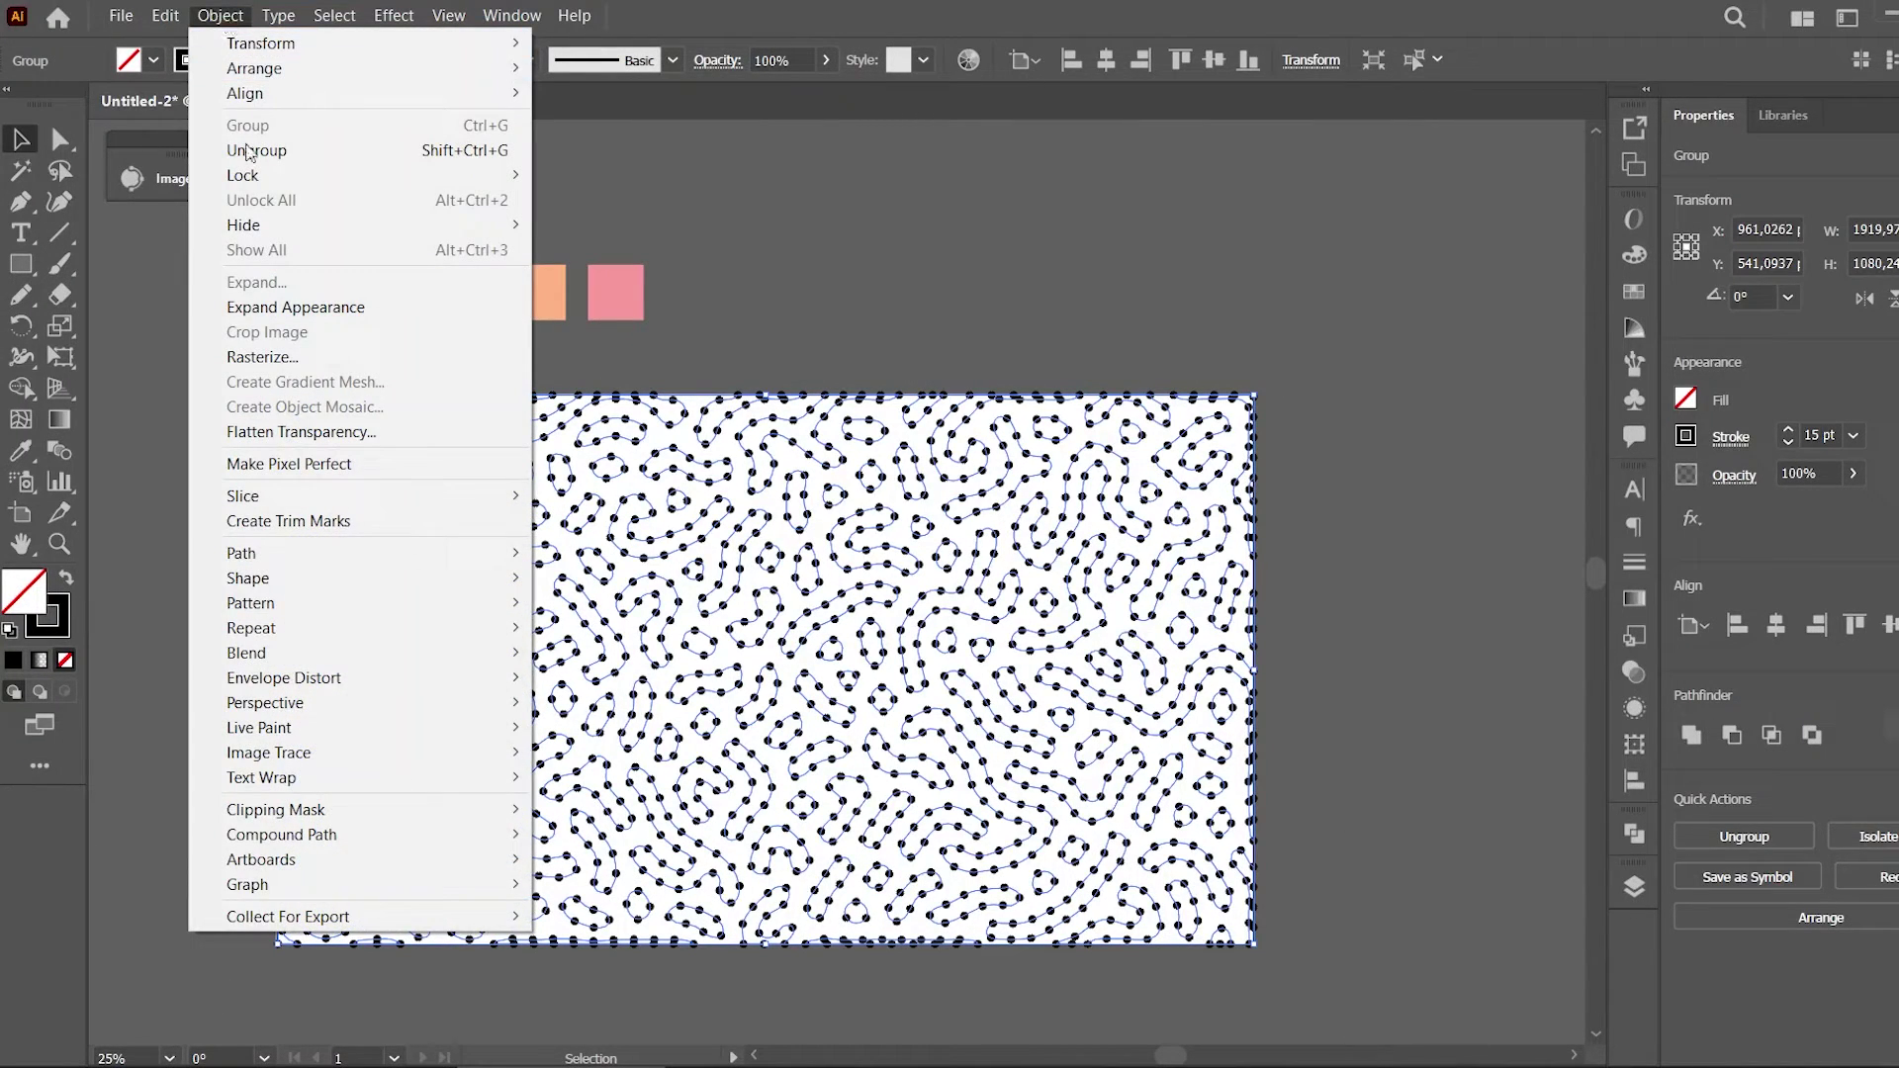
# Rasterize the dot pattern to a transparent 300 ppi RGB image and group the result
pyautogui.click(275, 360)
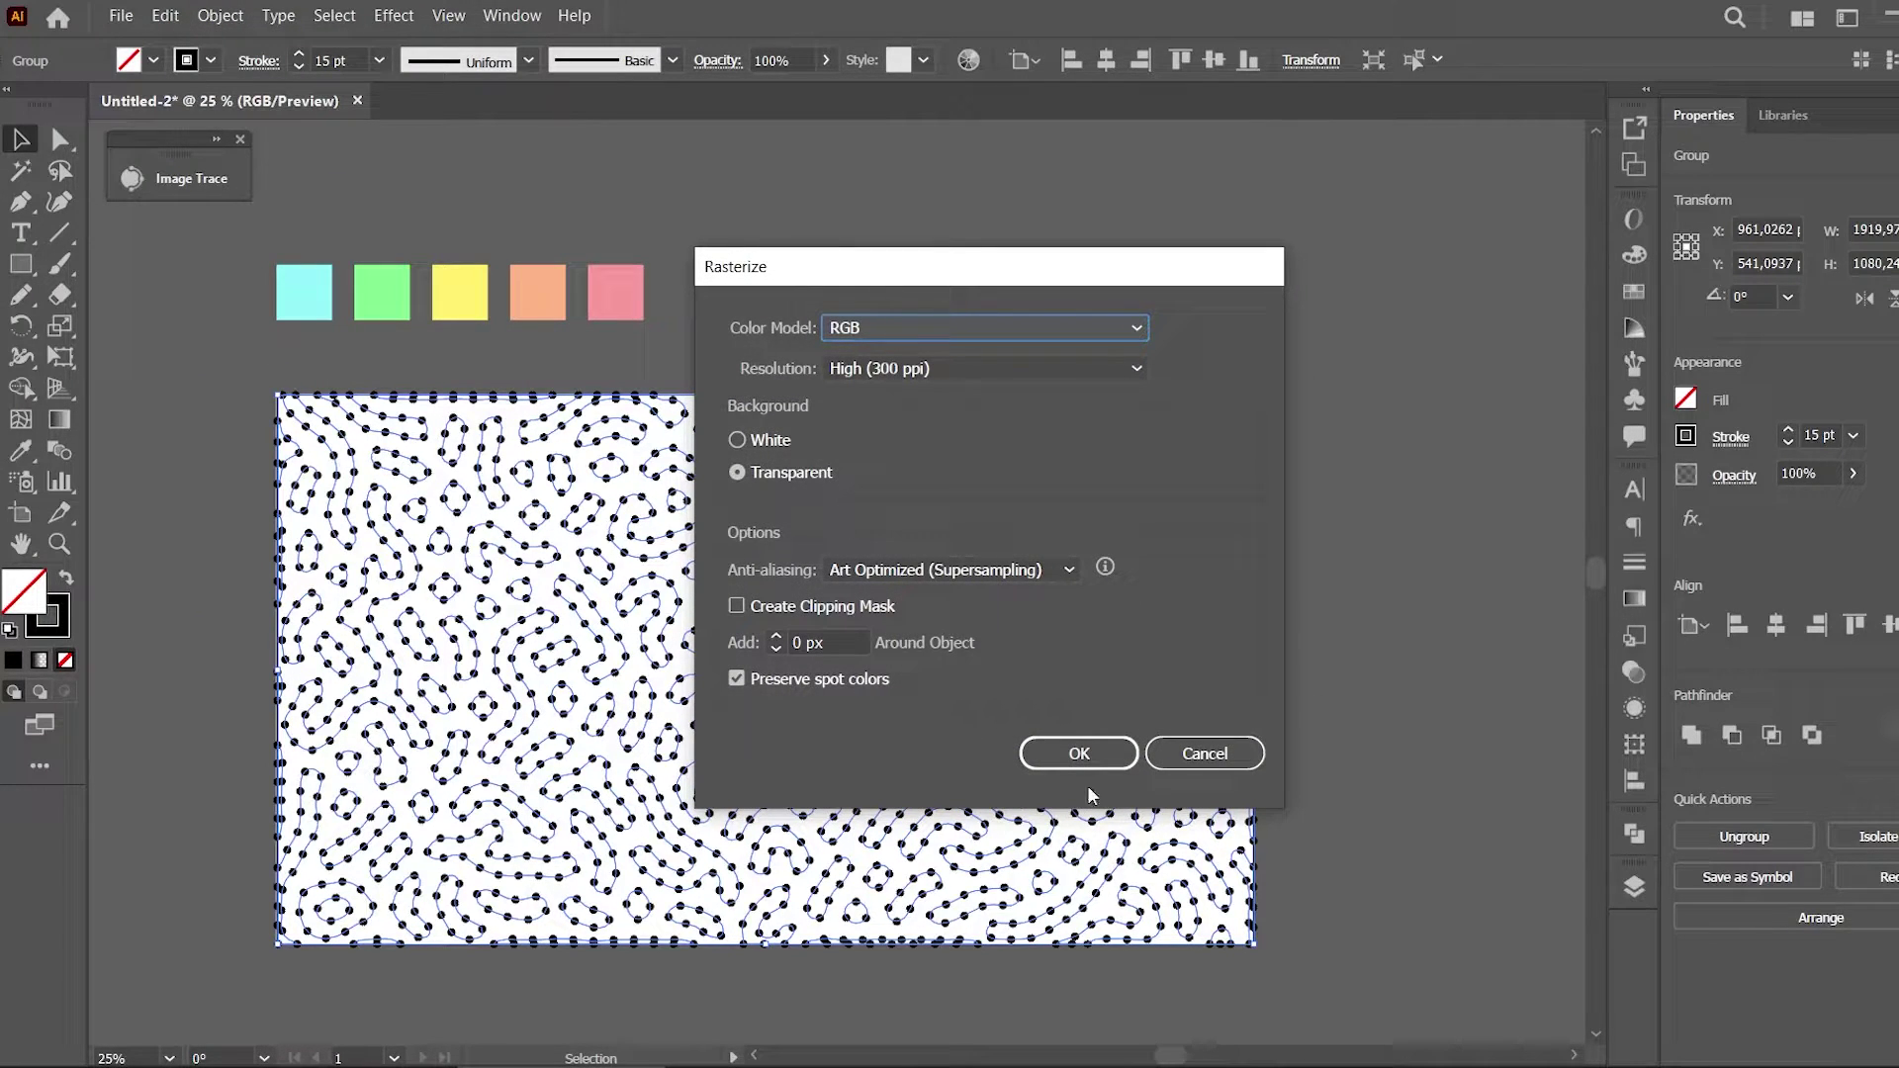
pyautogui.click(1079, 754)
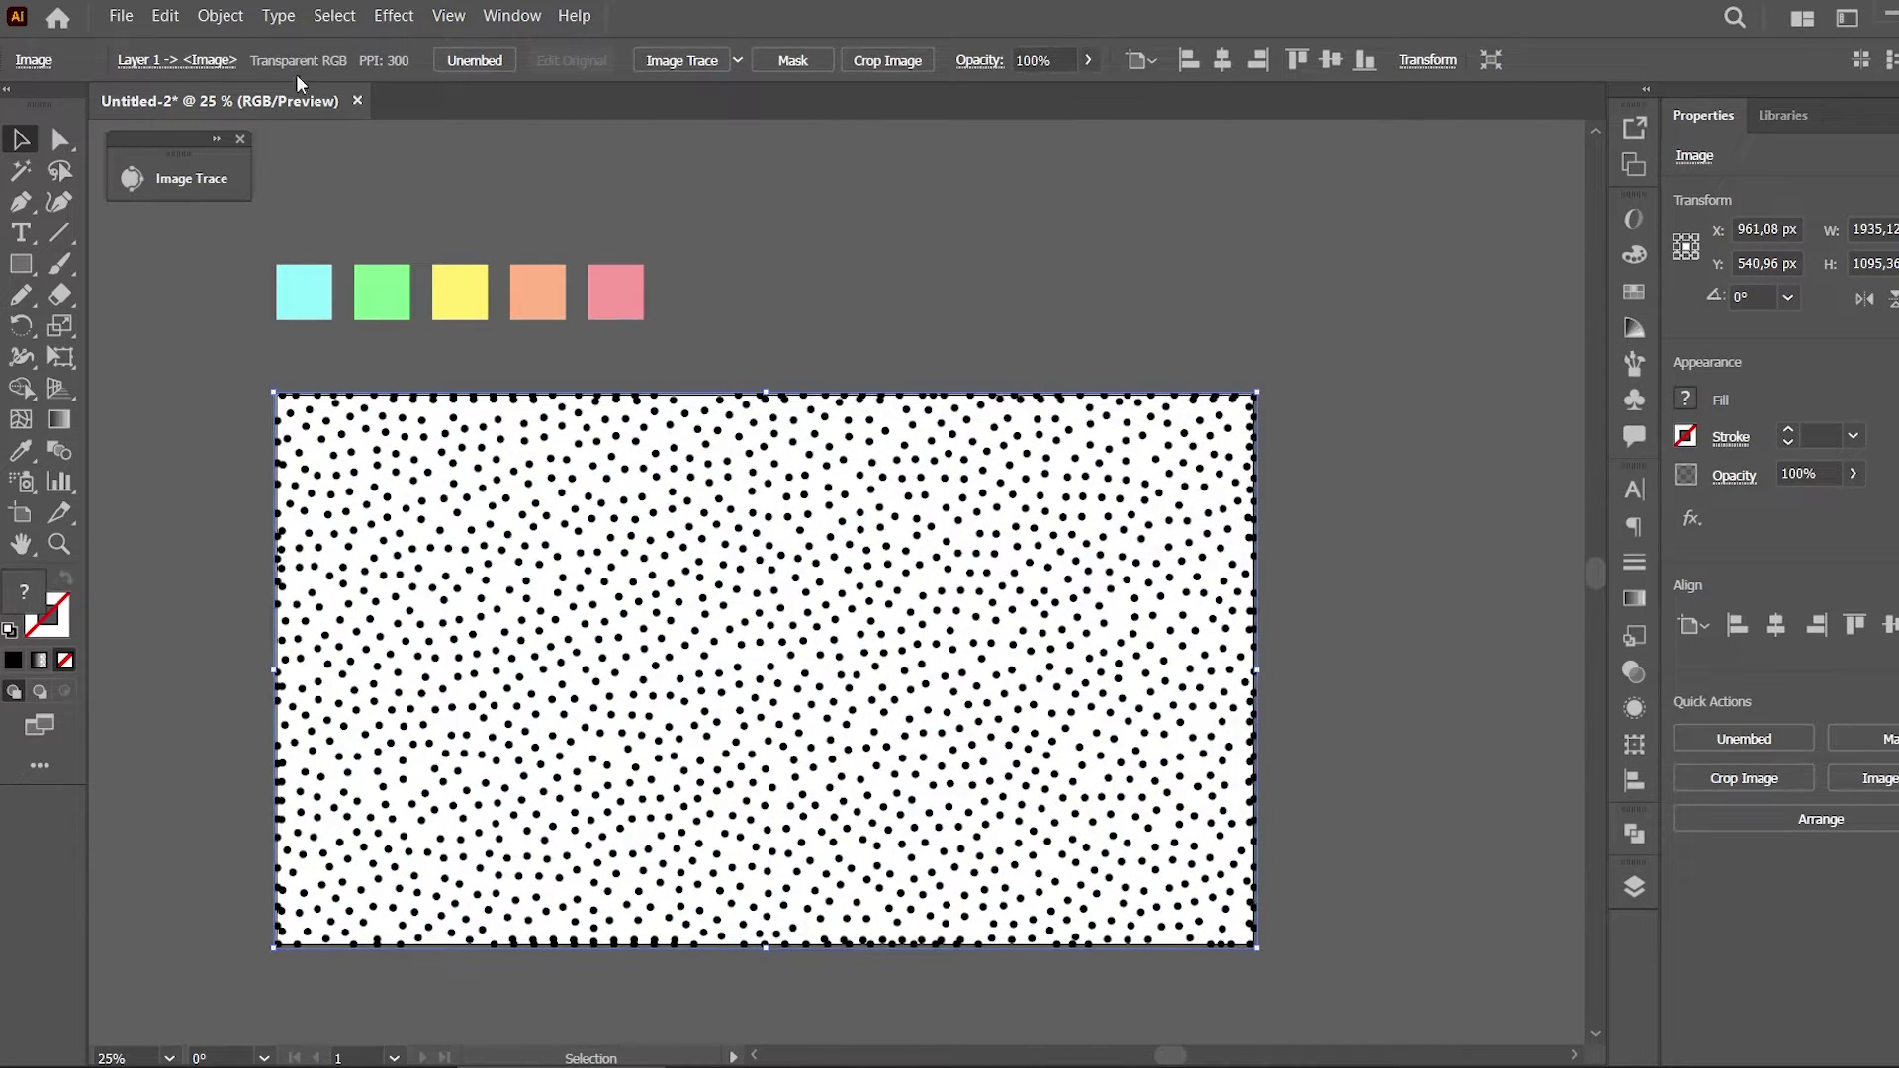
pyautogui.click(219, 15)
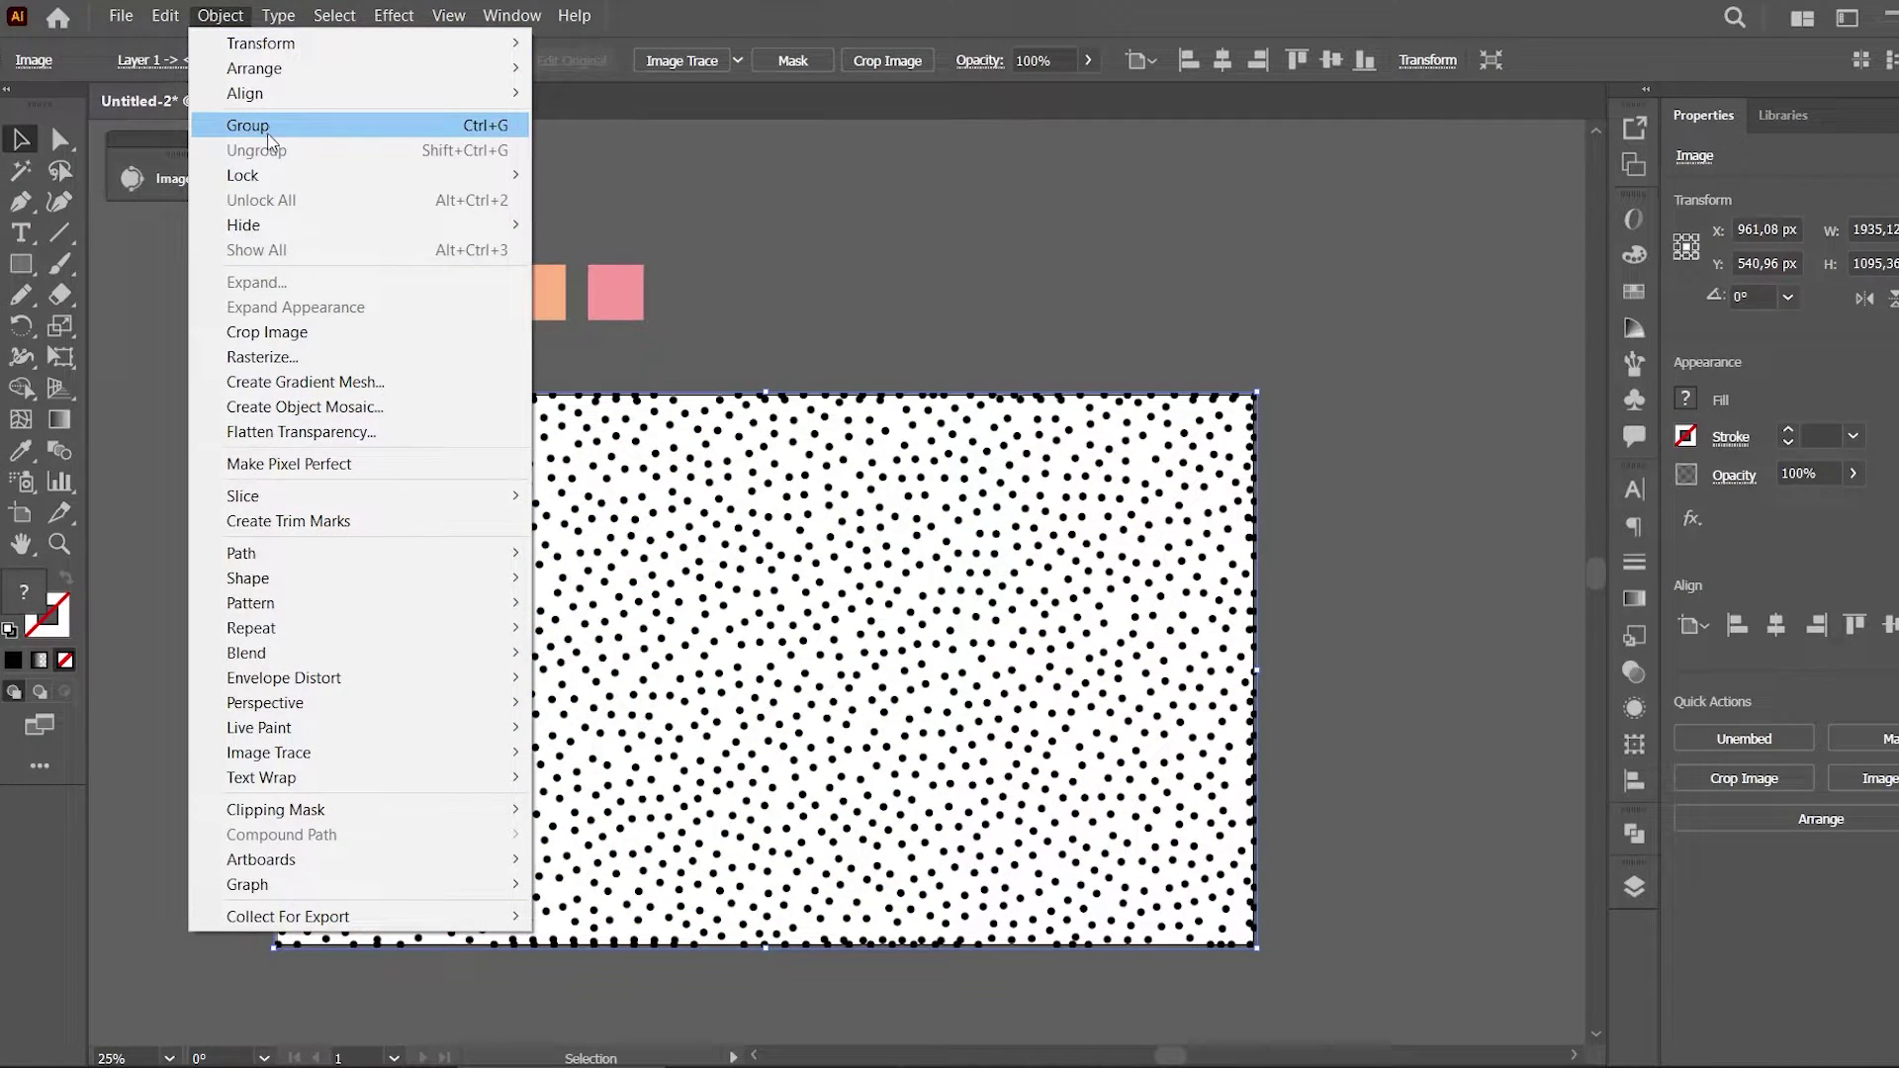
pyautogui.click(269, 136)
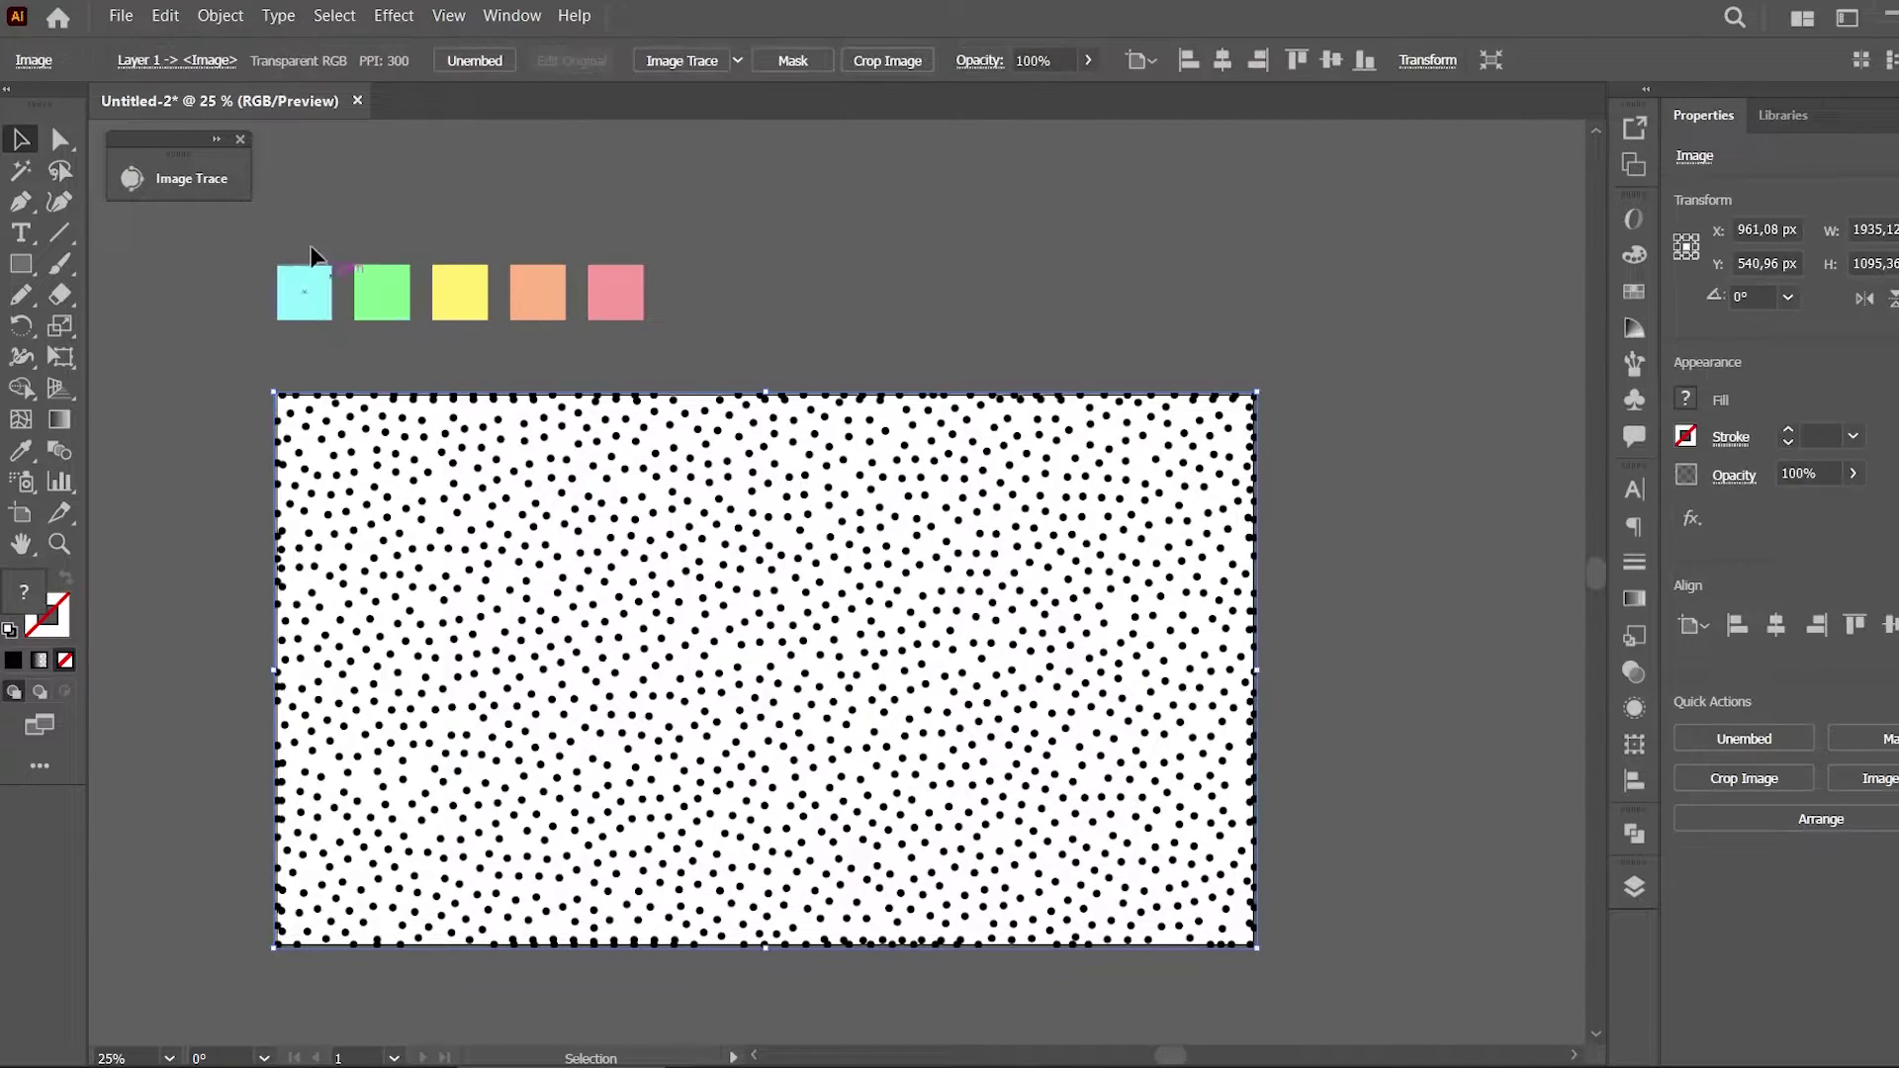
# Image Trace the rasterized dots with the Sketched Art preset, accepting the slow-tracing warning
pyautogui.click(131, 178)
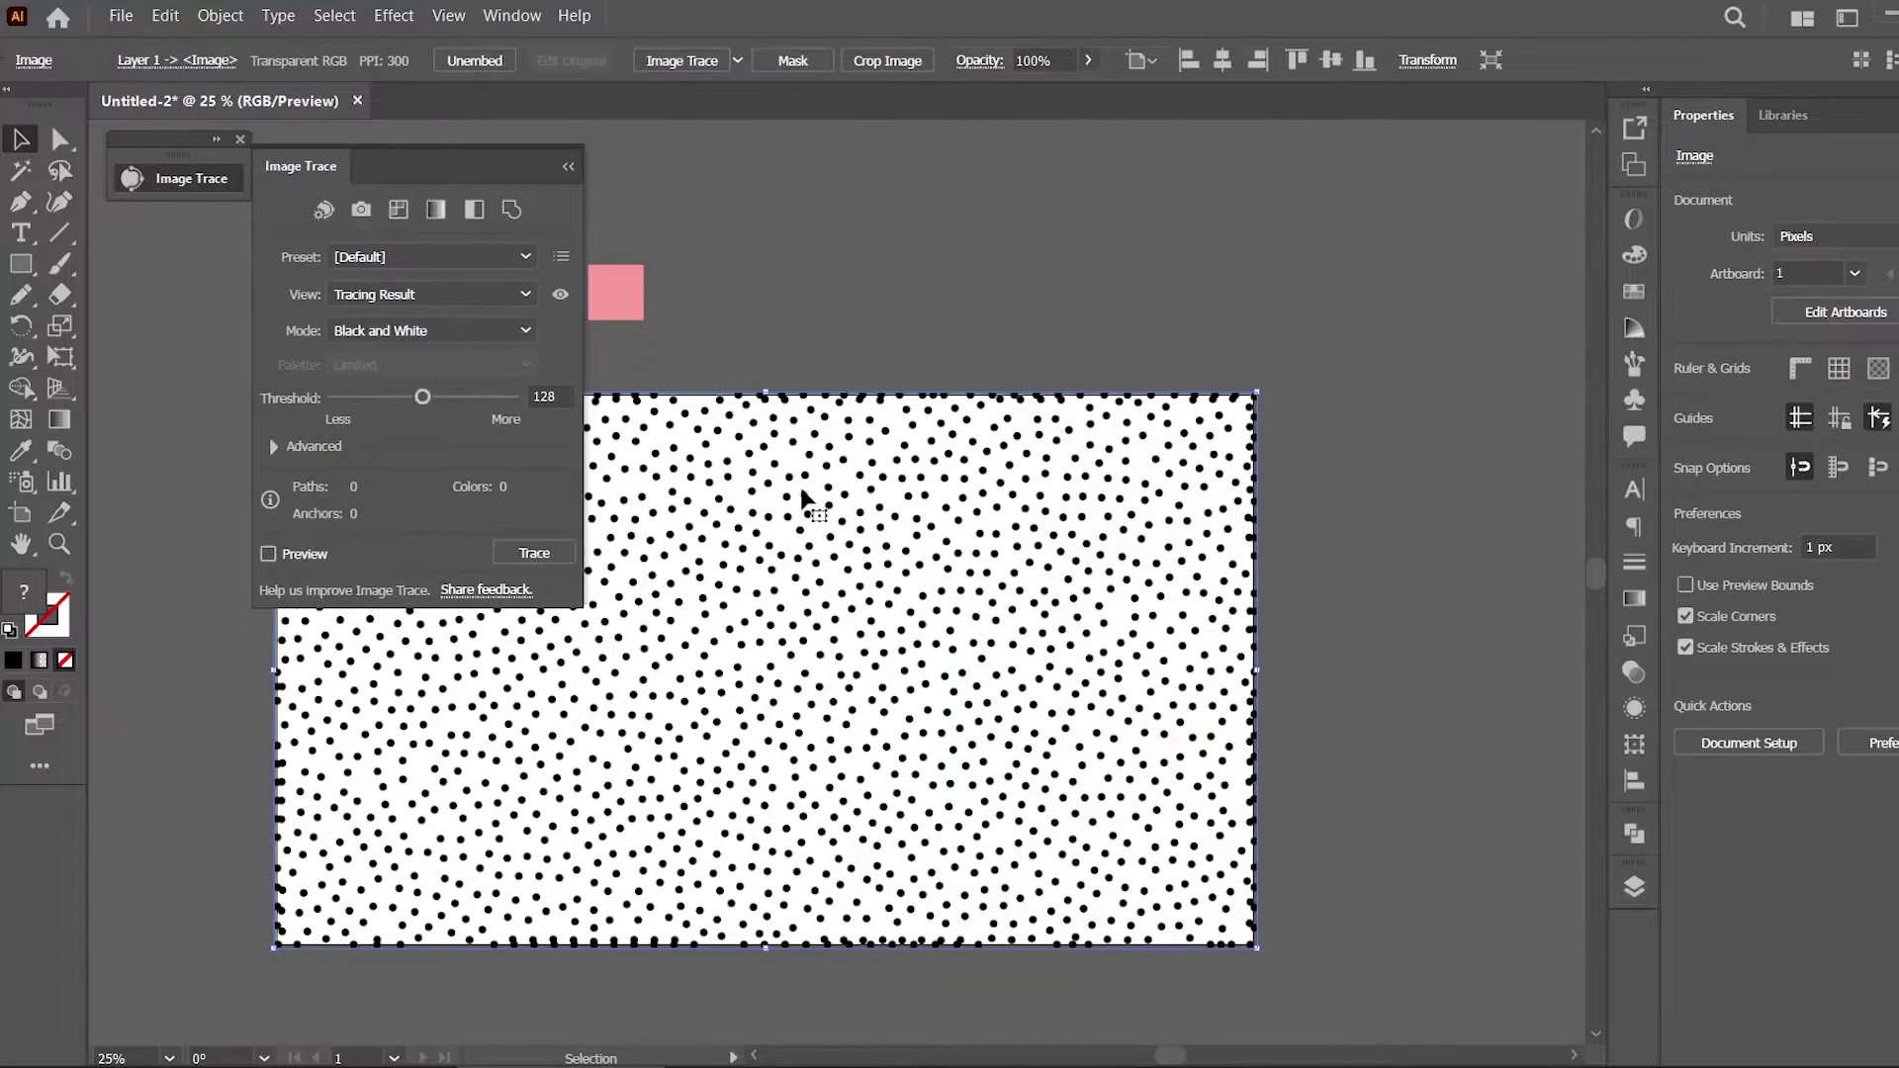
pyautogui.click(445, 257)
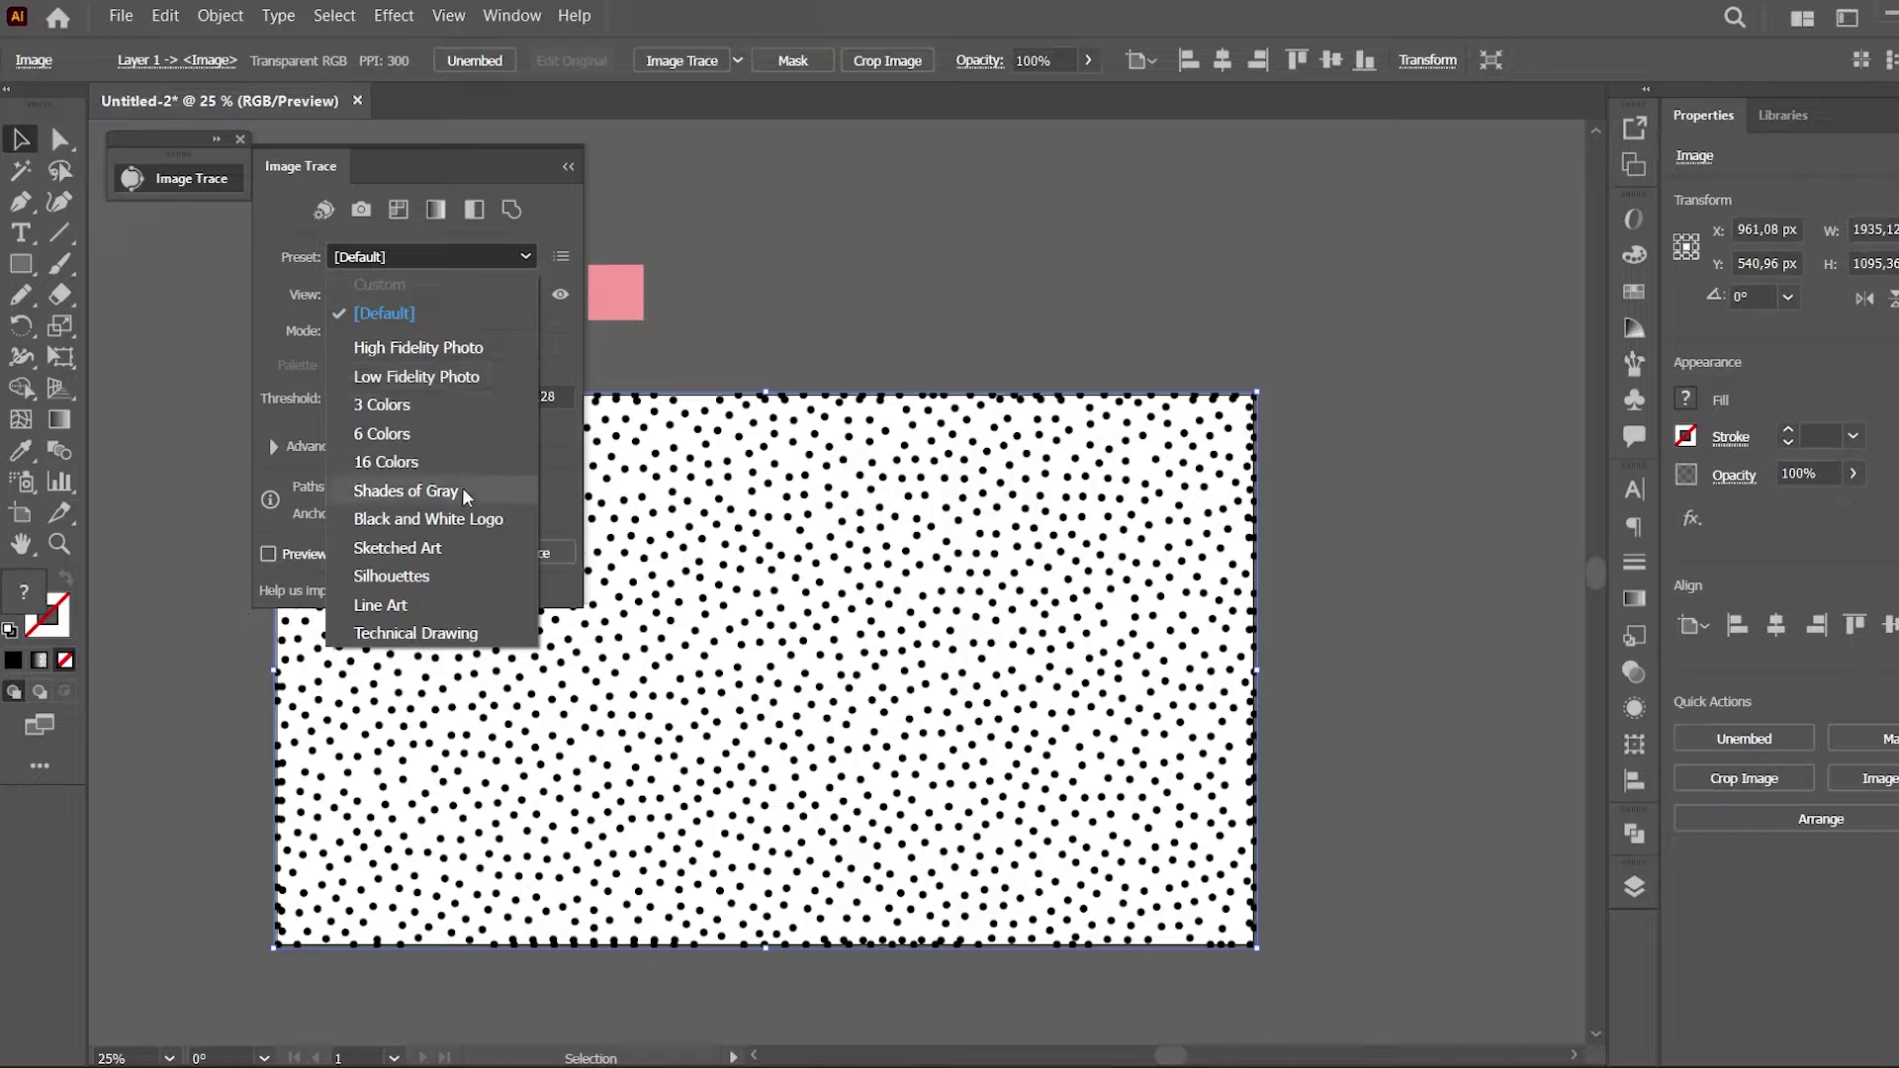
pyautogui.click(458, 551)
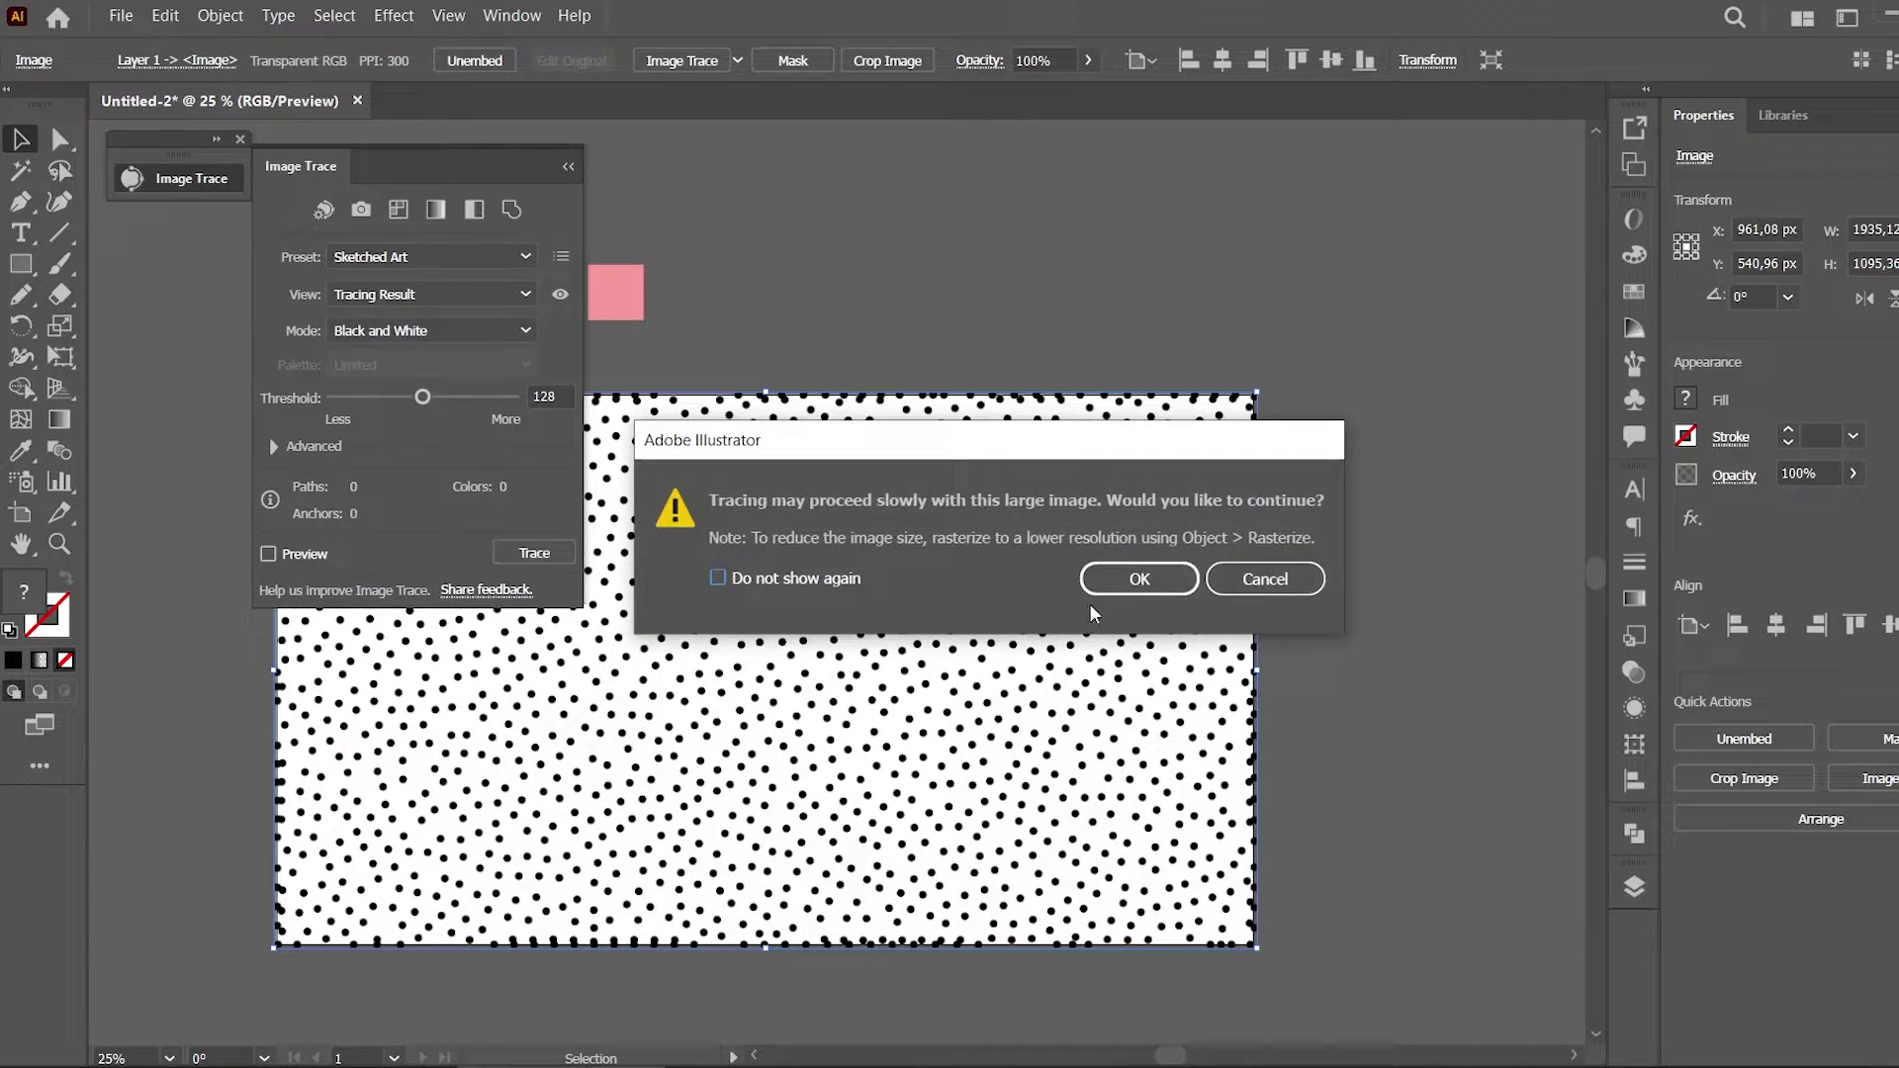
pyautogui.click(1132, 581)
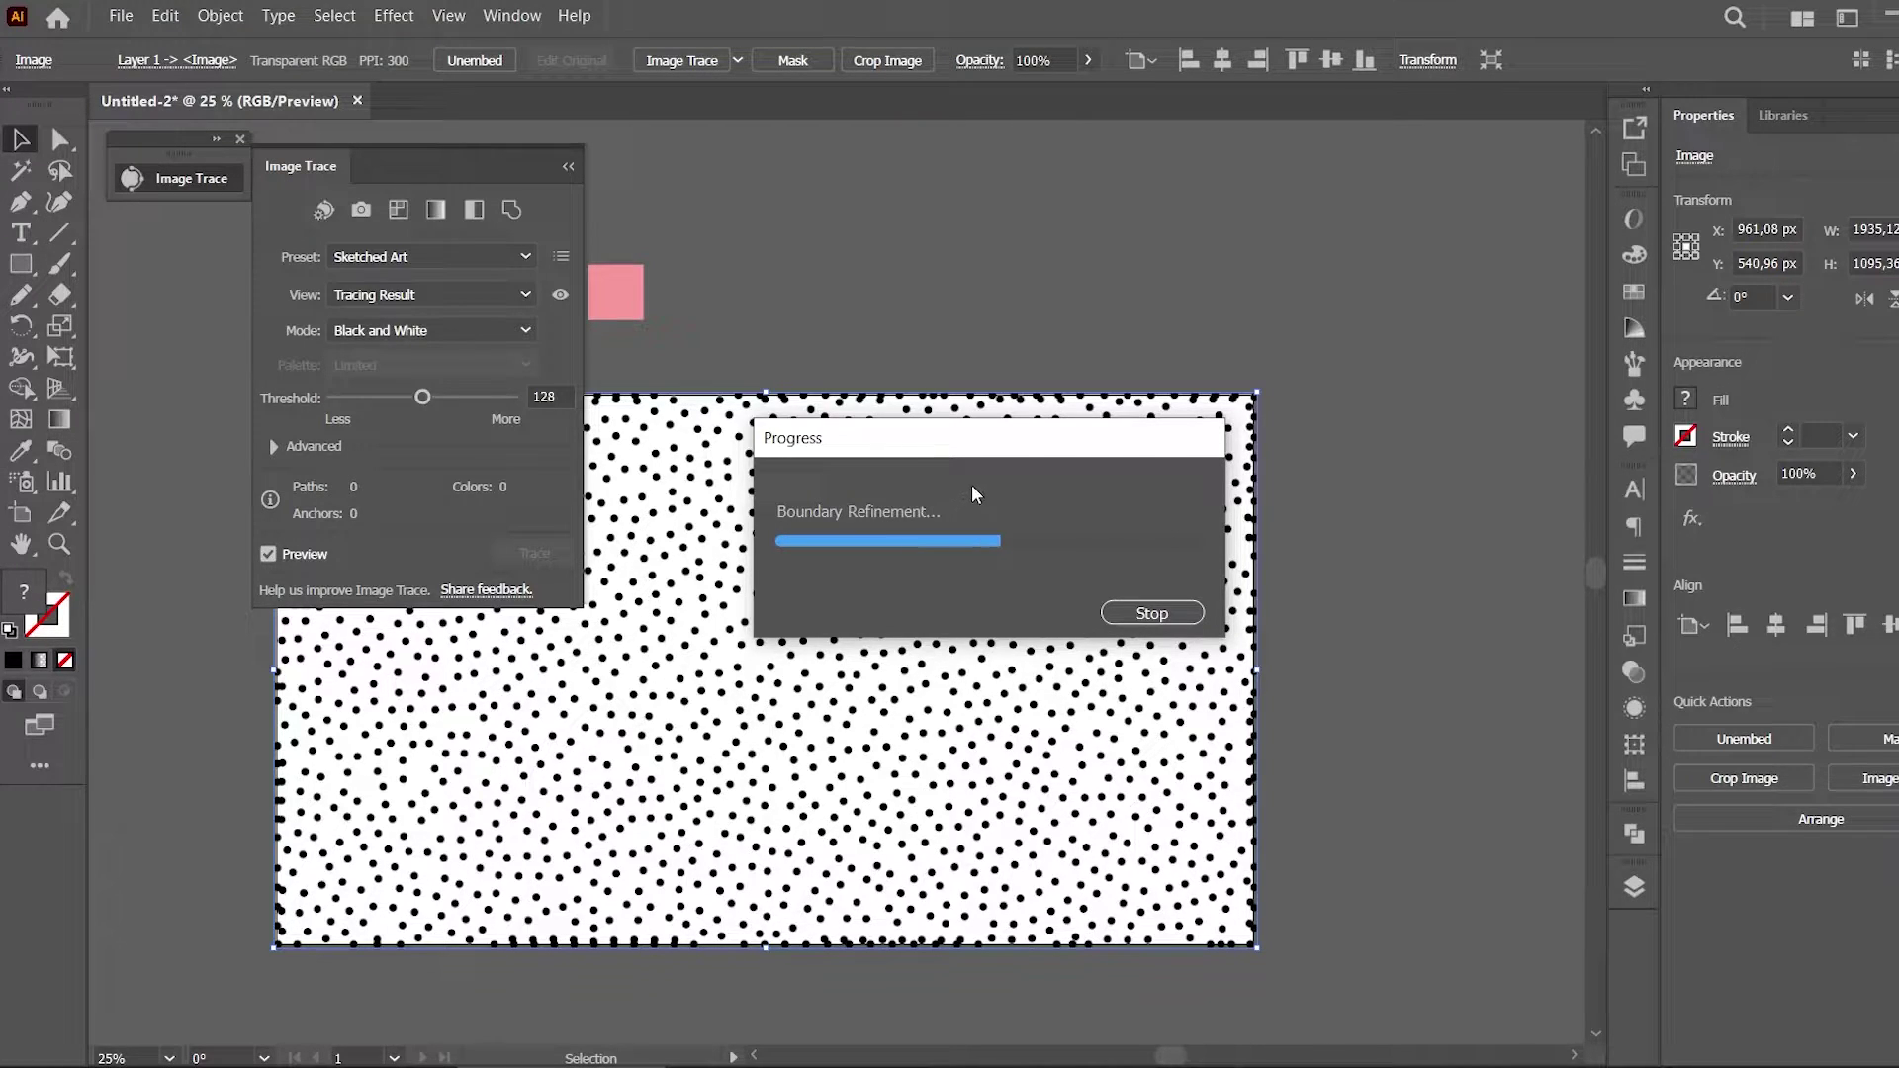
# Expand the traced dots into paths and ungroup them twice
pyautogui.click(568, 168)
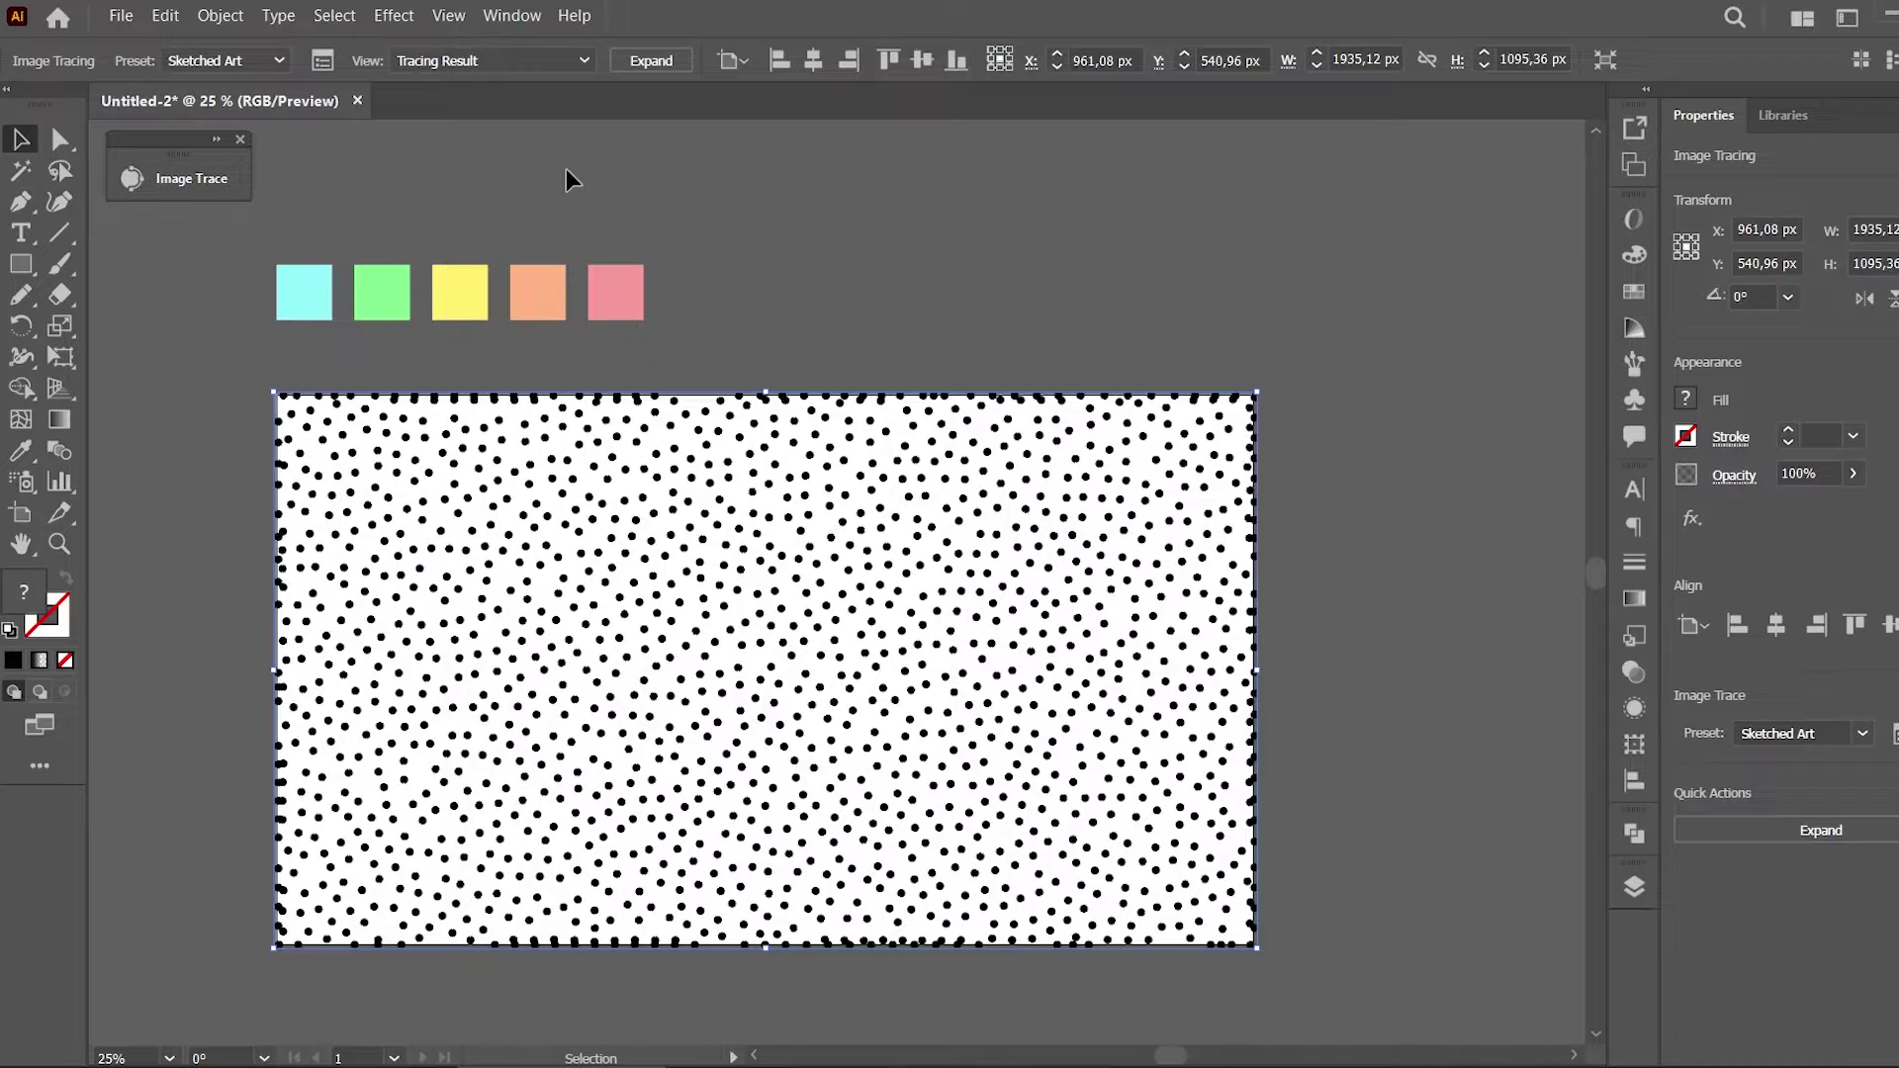
pyautogui.click(211, 15)
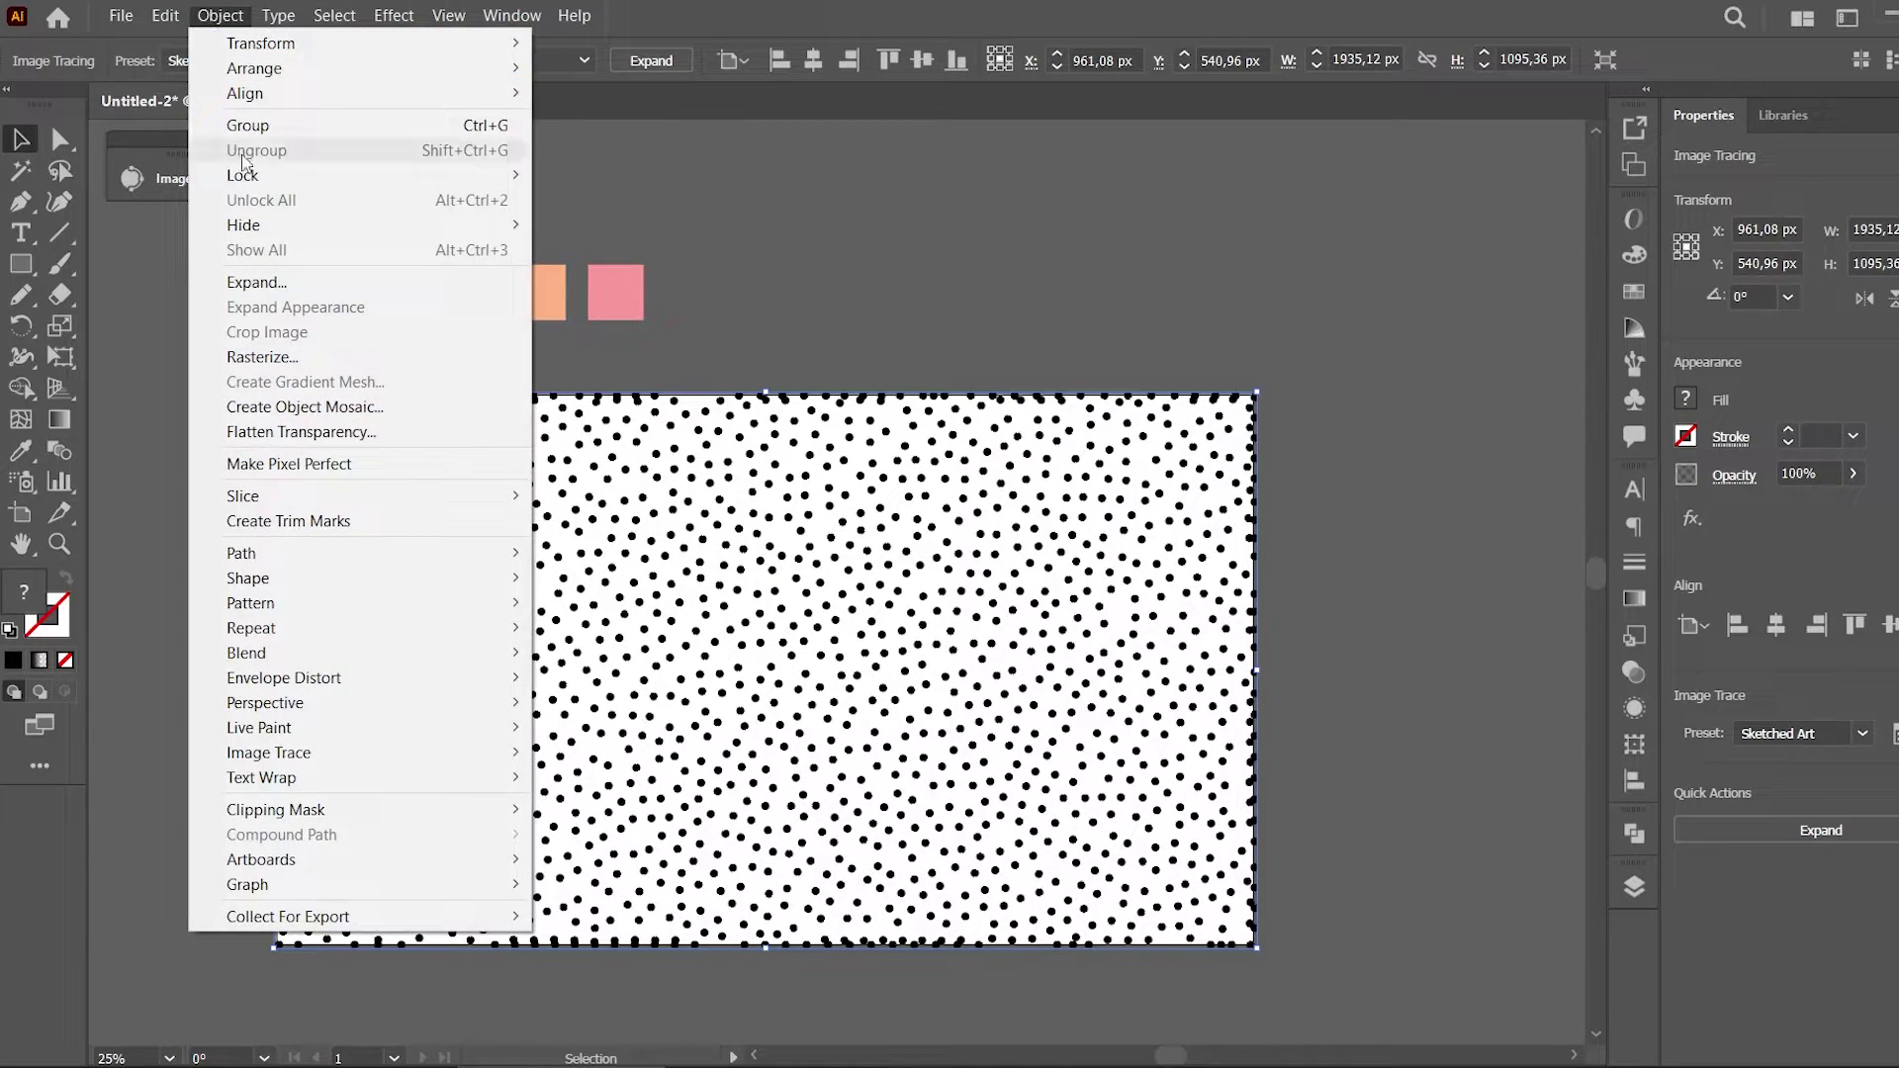
pyautogui.click(256, 282)
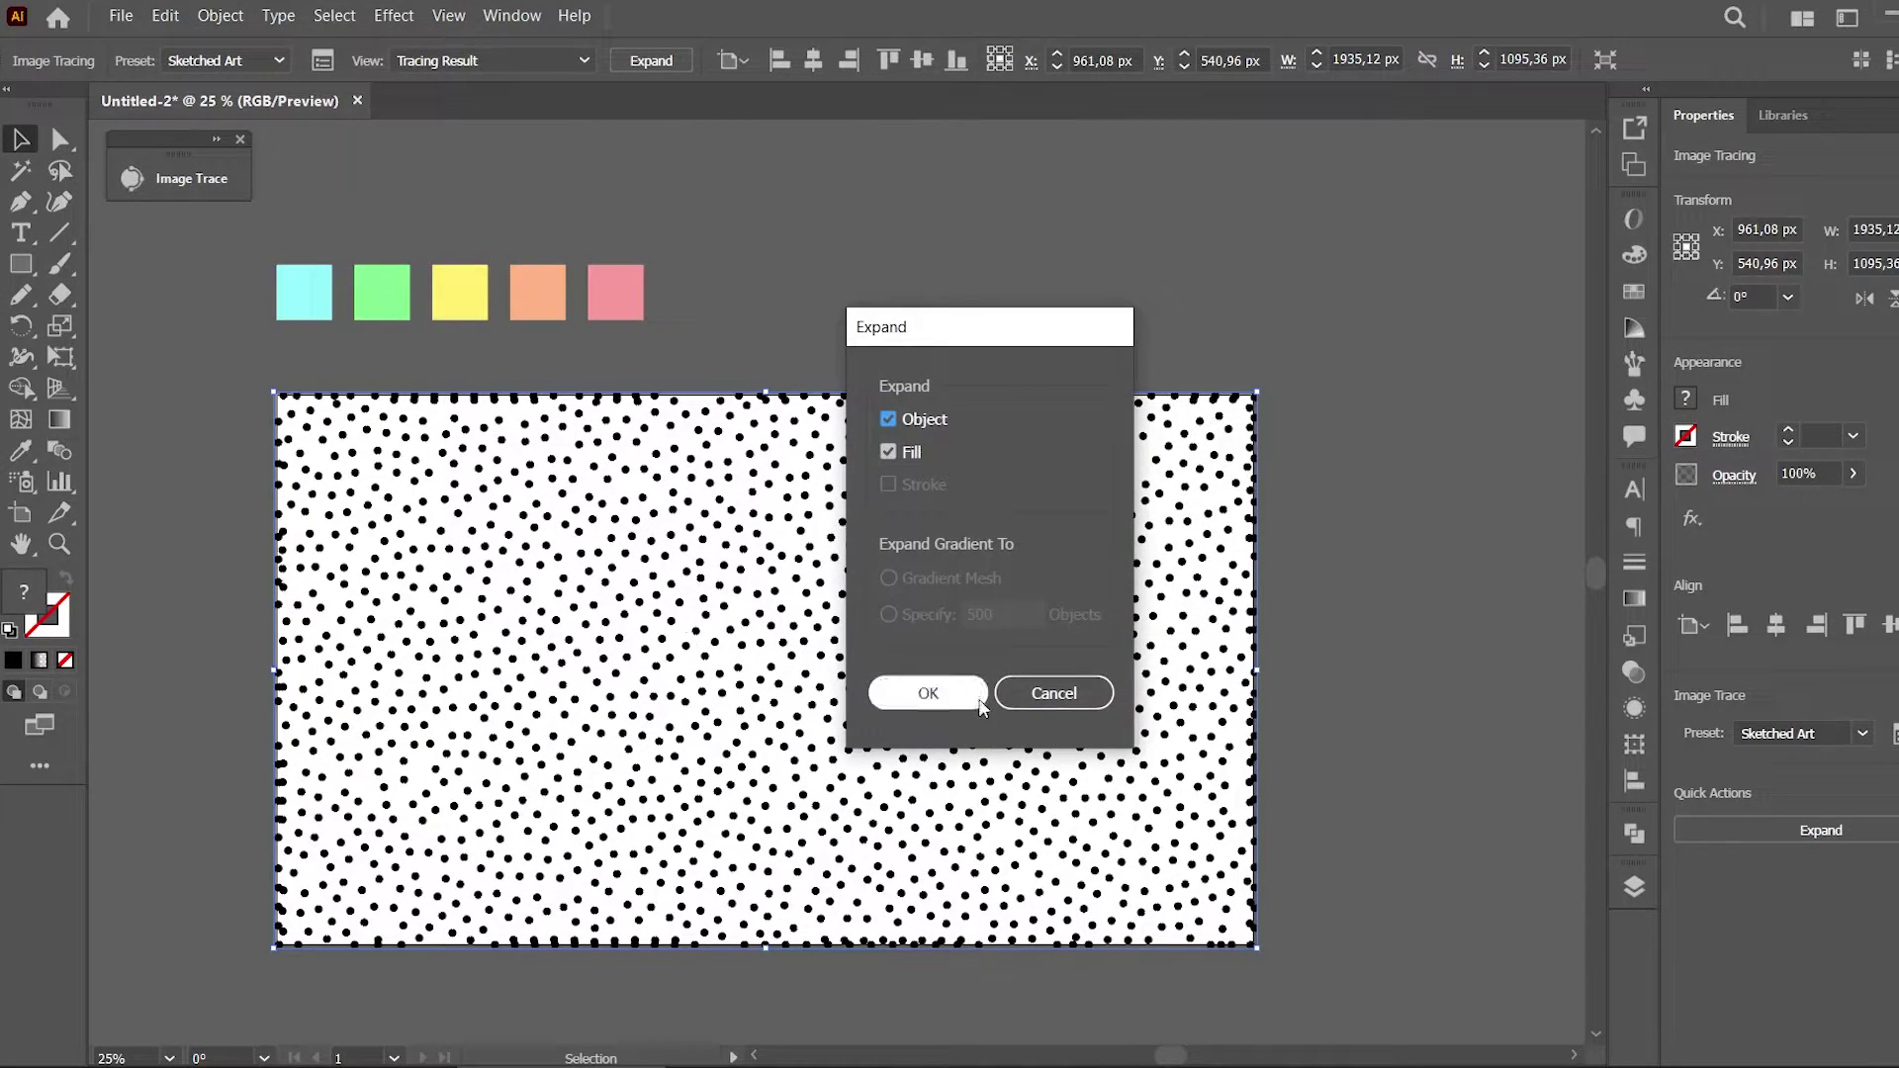
pyautogui.click(927, 692)
pyautogui.rightClick(821, 658)
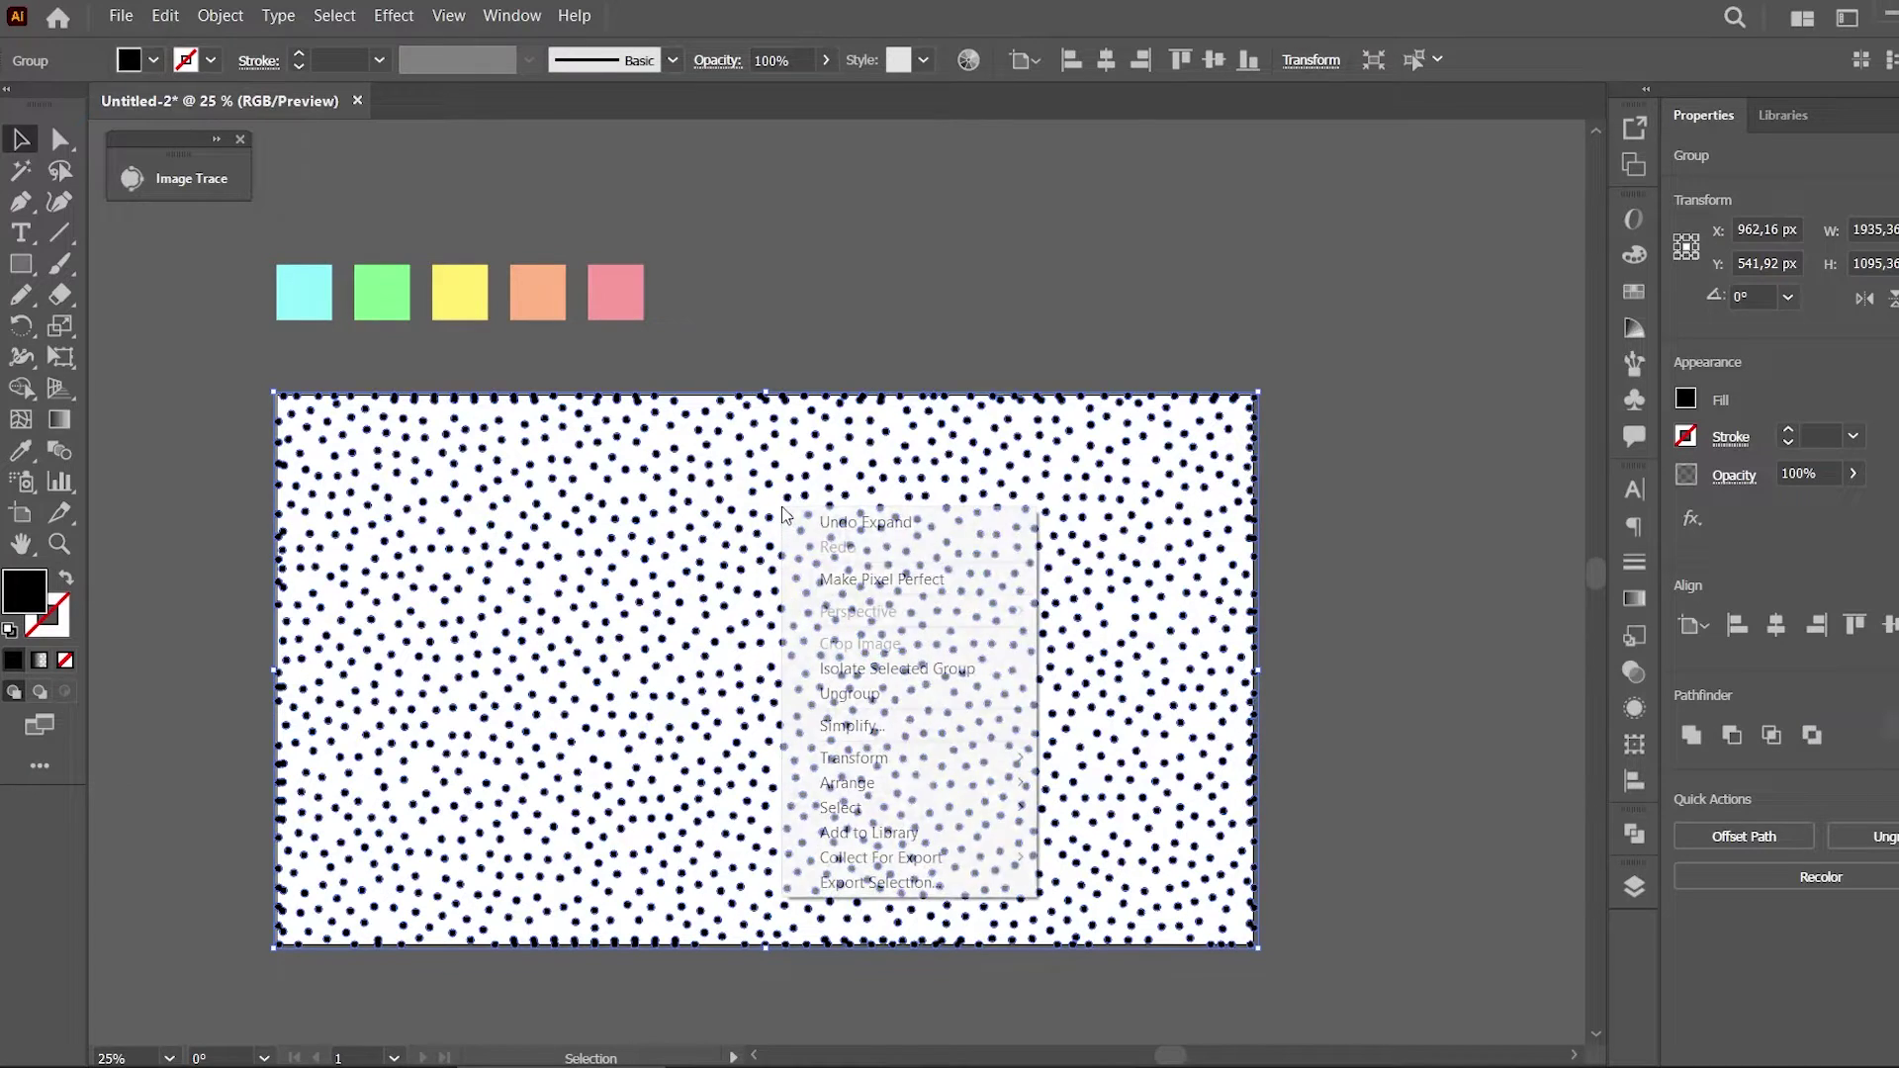
pyautogui.click(849, 693)
pyautogui.rightClick(827, 525)
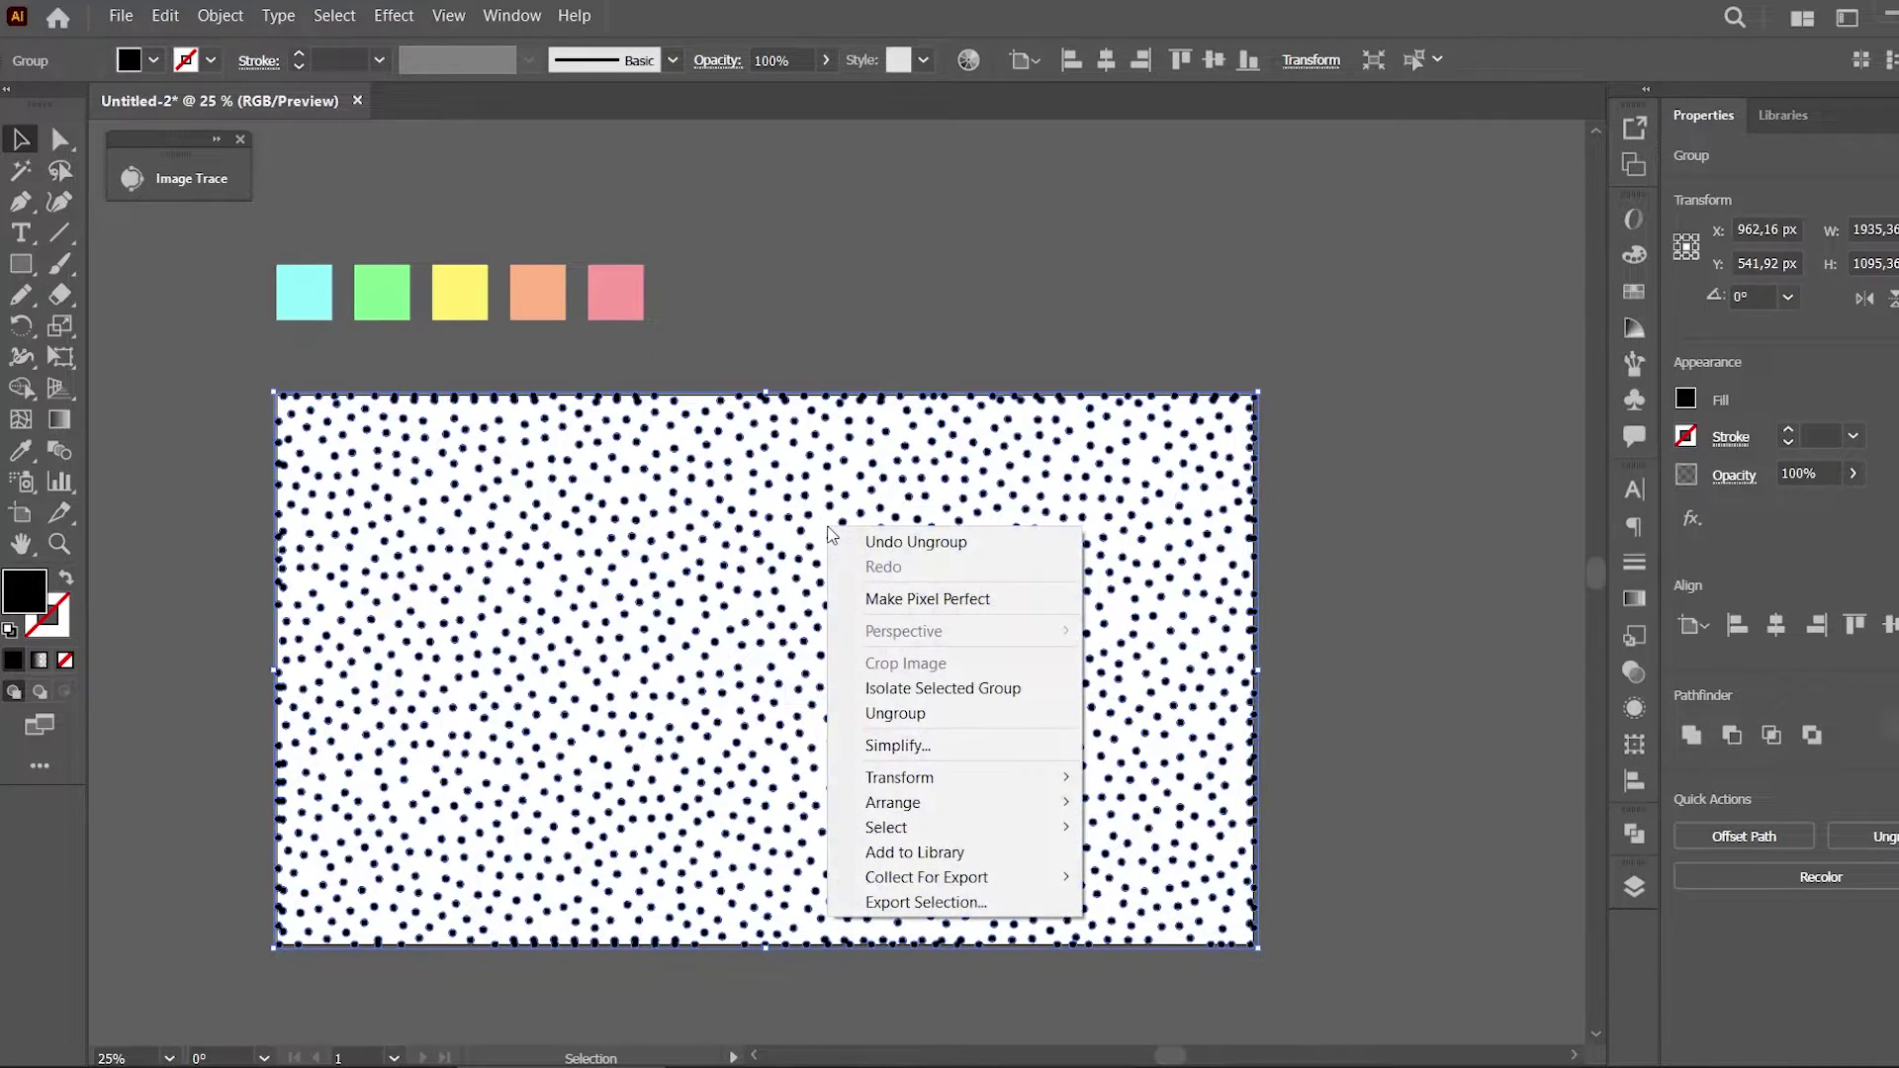
pyautogui.click(908, 713)
# Zoom in to 50%, check that a single dot selects on its own, then zoom out
pyautogui.click(1336, 462)
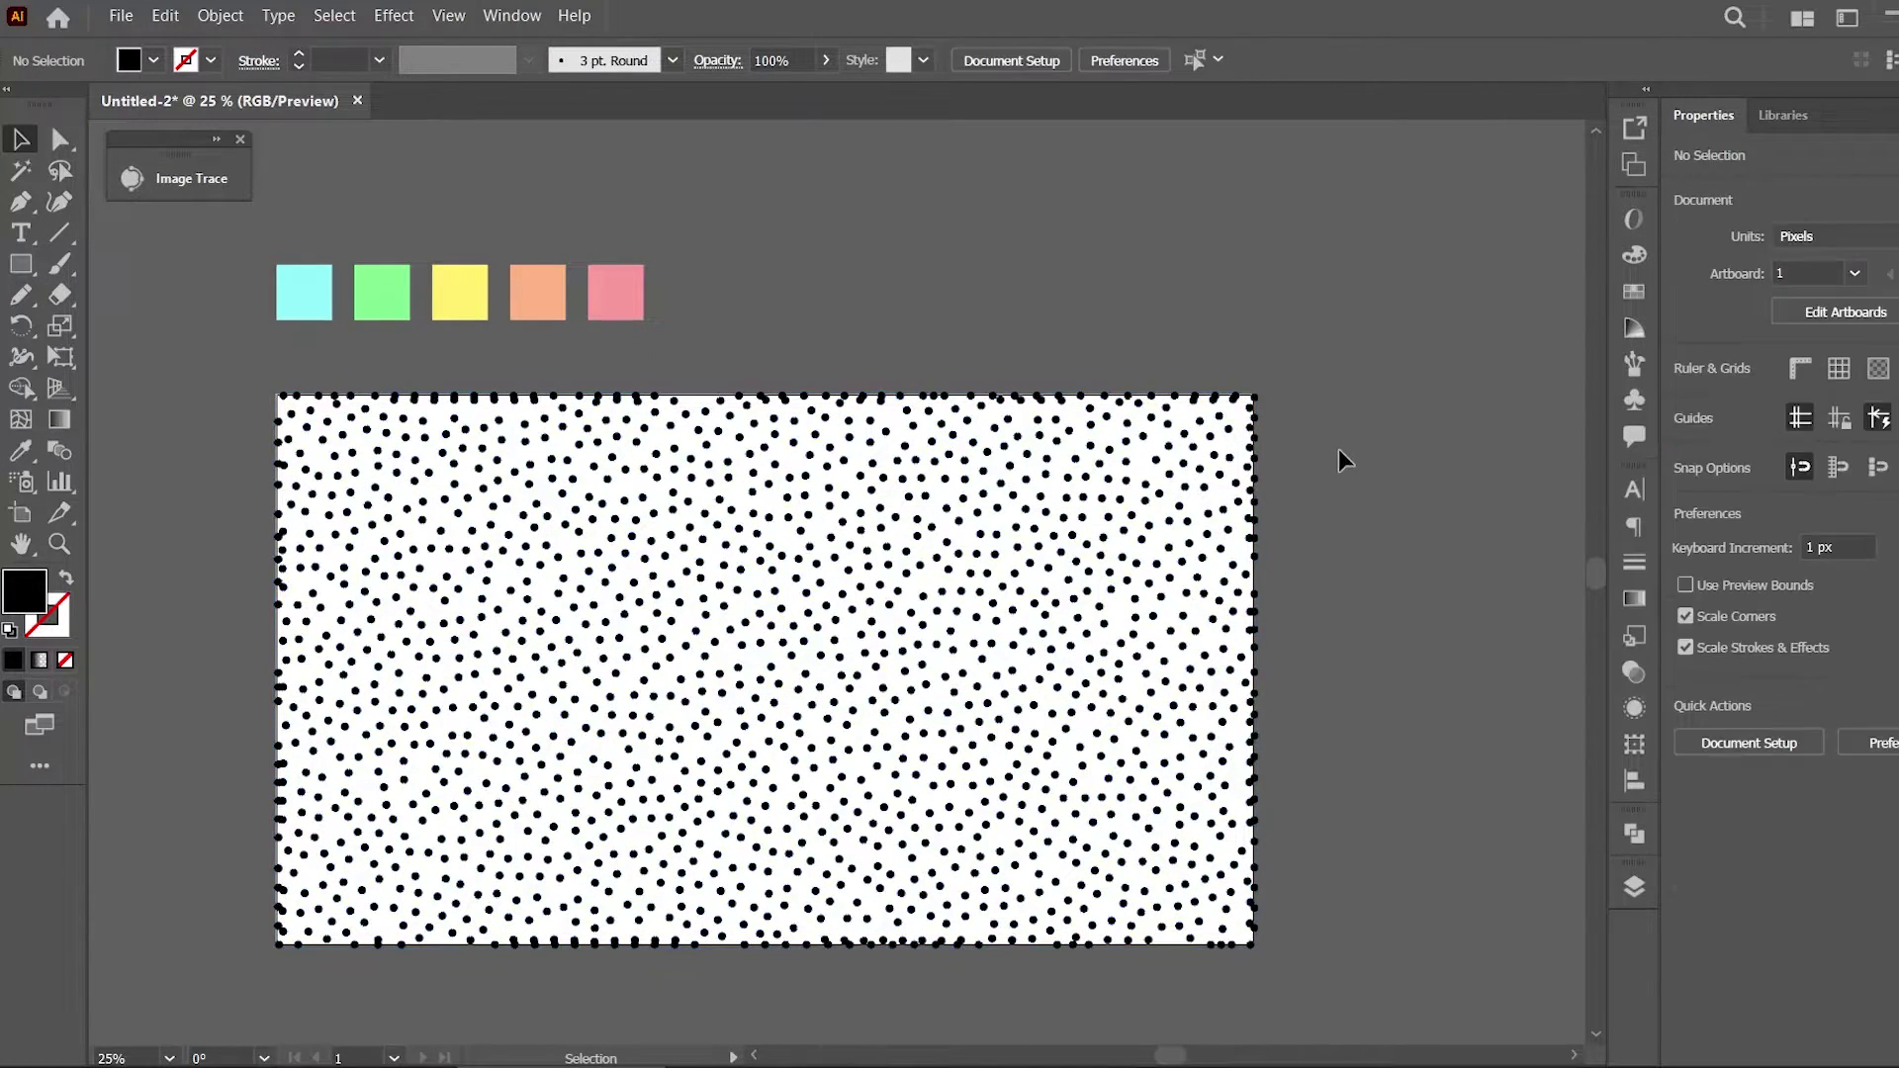
pyautogui.hotkey('ctrl', '+')
pyautogui.hotkey('ctrl', '+')
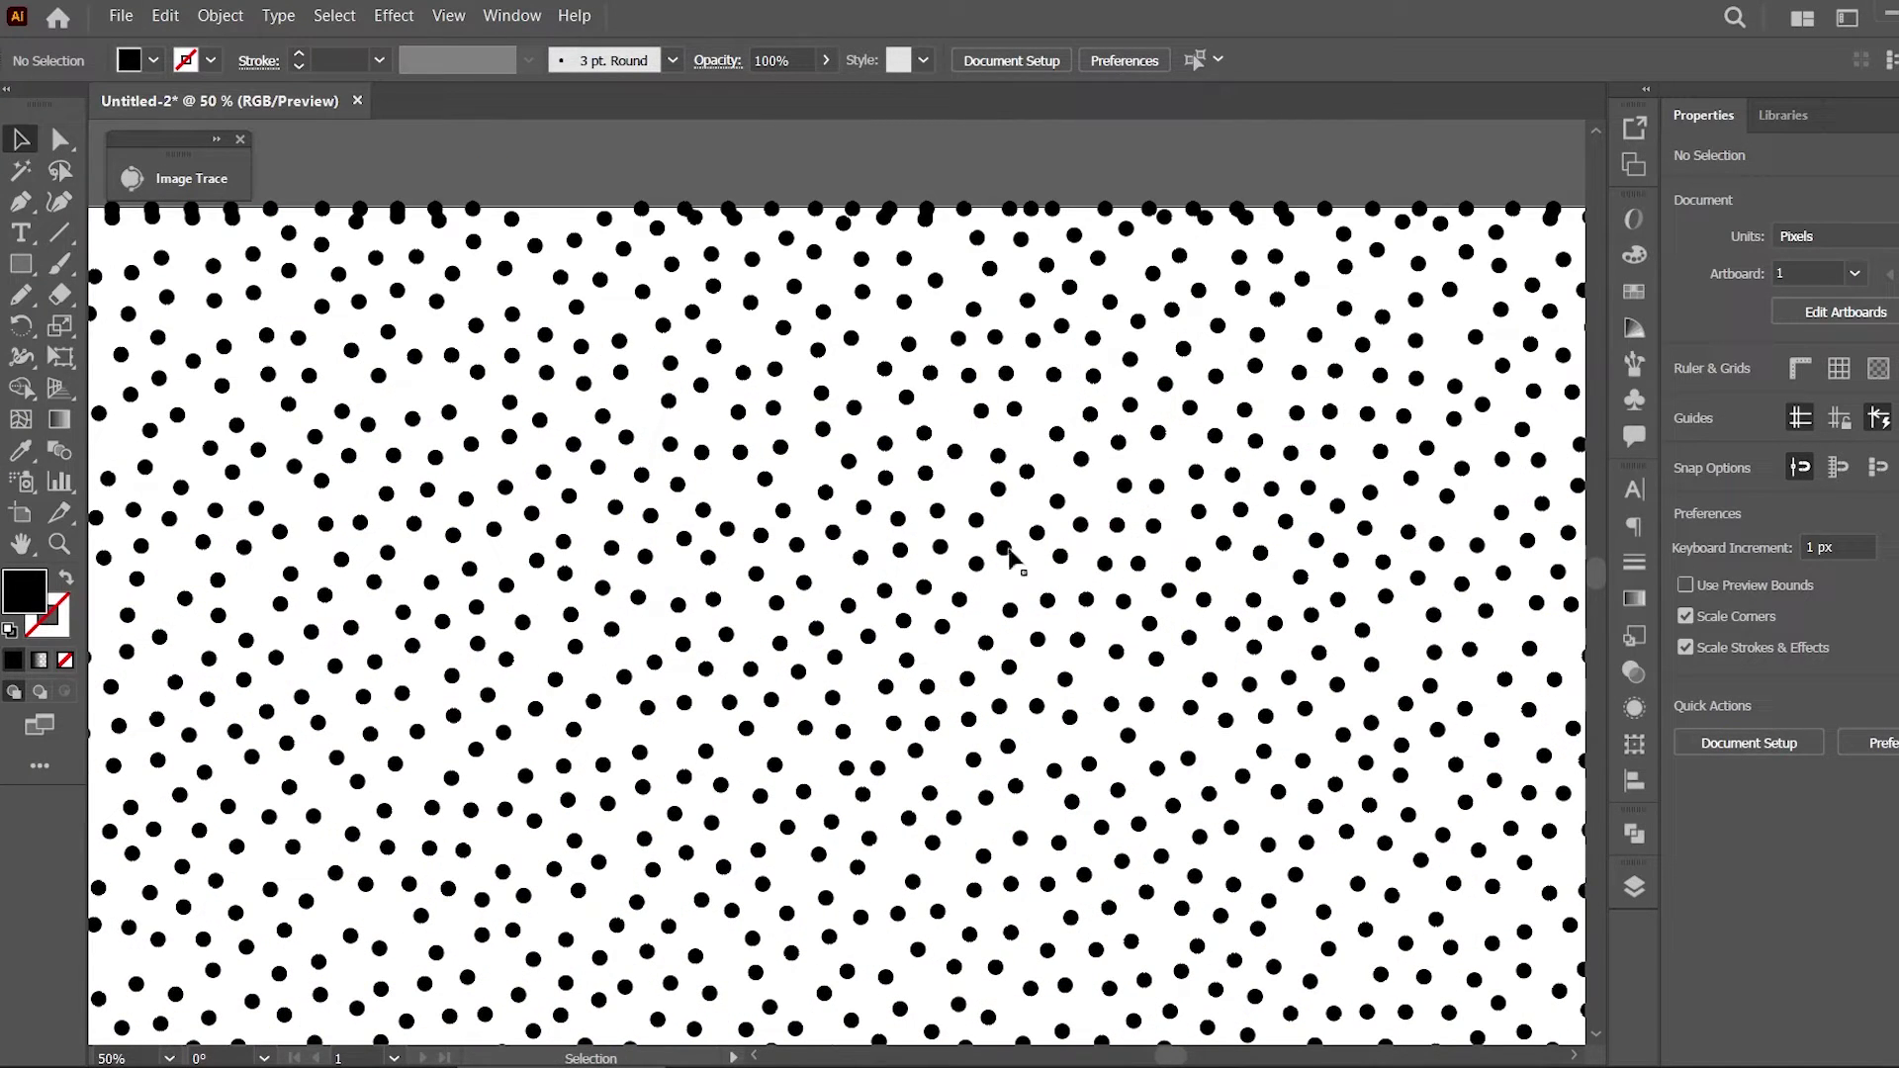
pyautogui.click(974, 562)
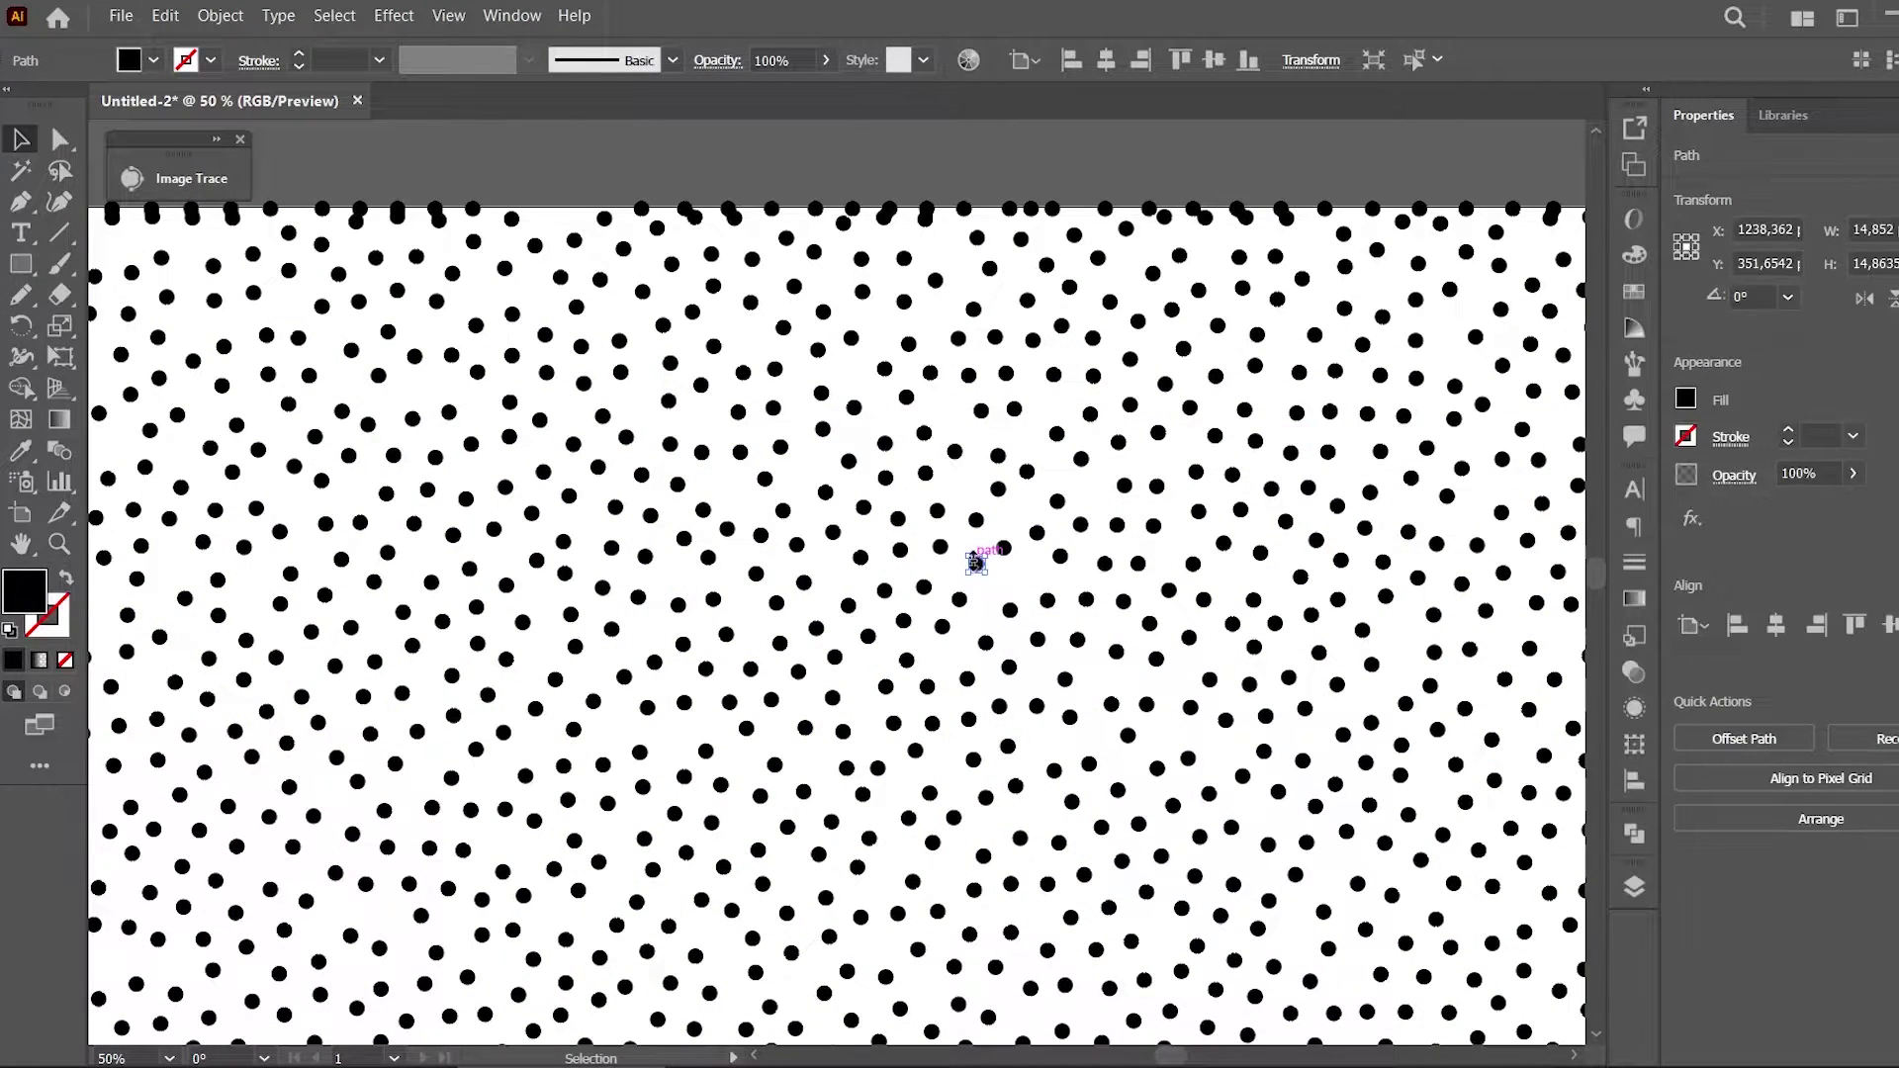
pyautogui.click(897, 518)
pyautogui.click(966, 500)
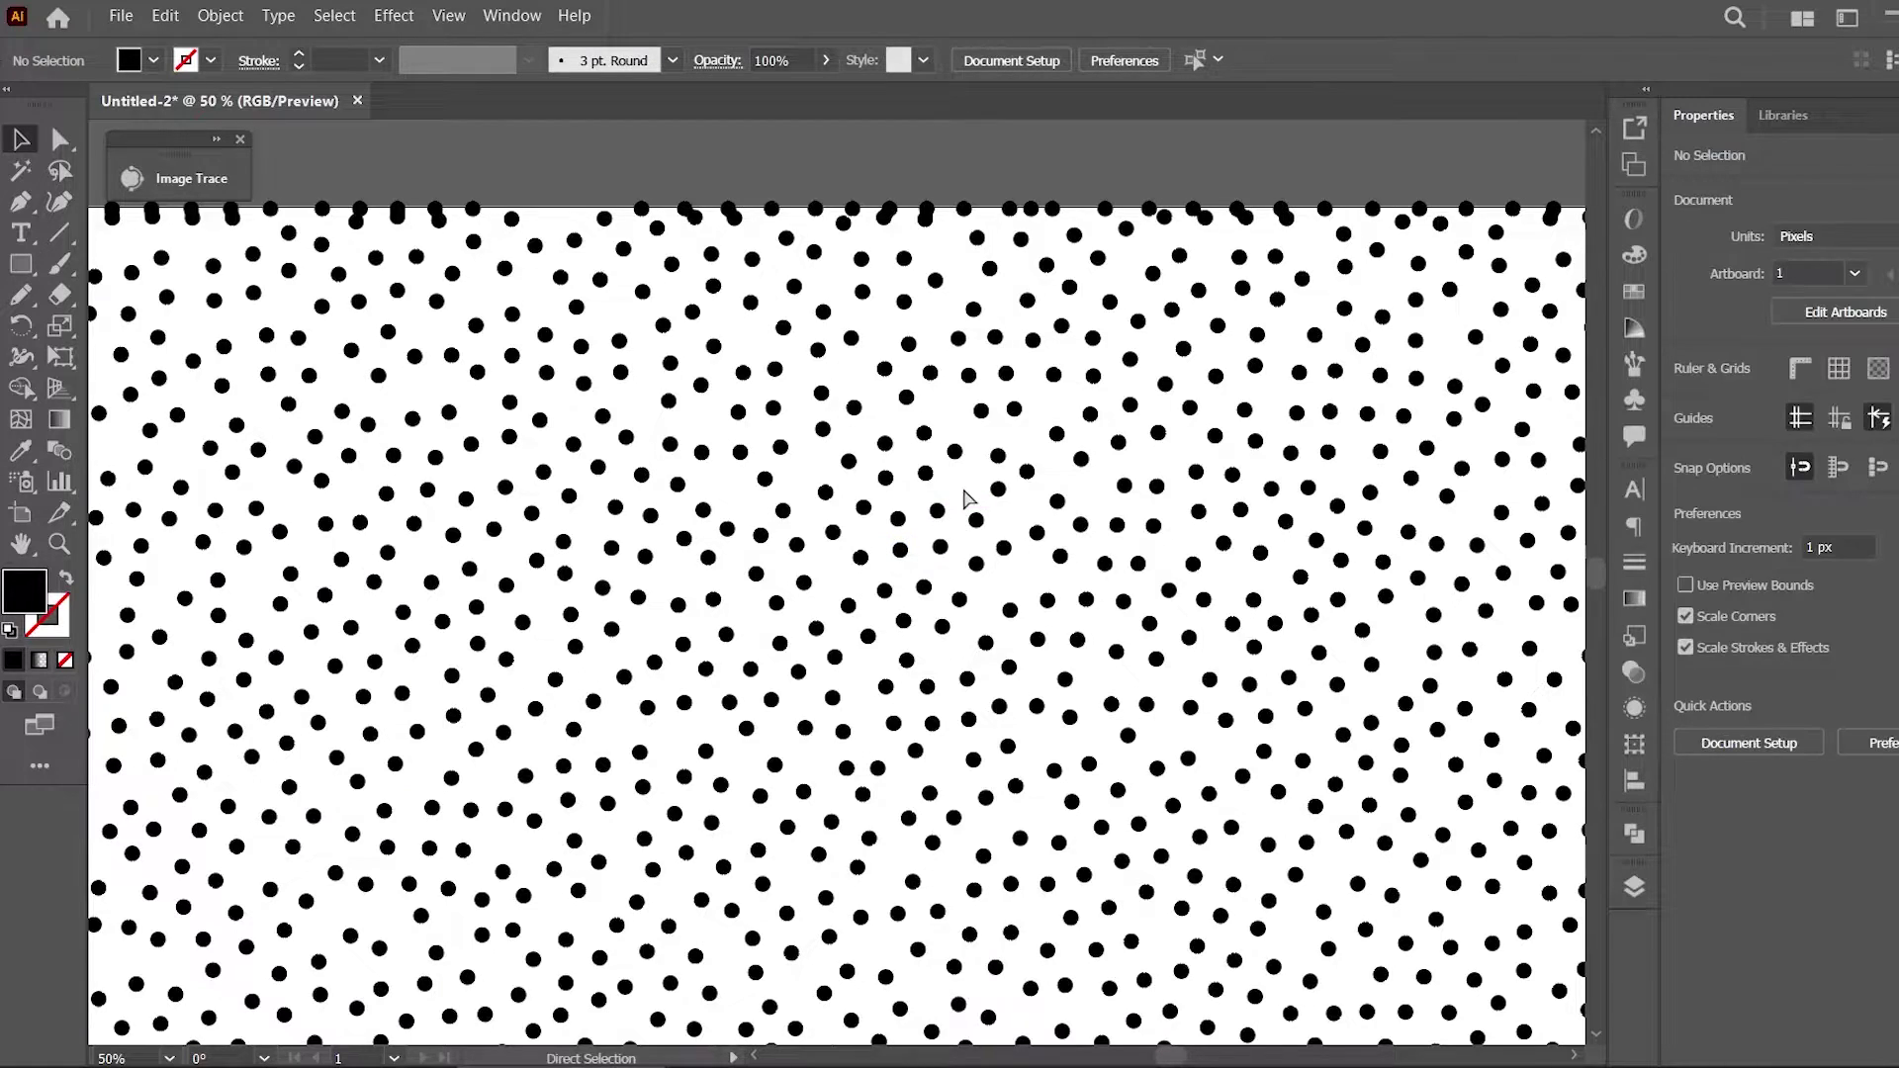
pyautogui.hotkey('ctrl', '-')
pyautogui.hotkey('ctrl', '-')
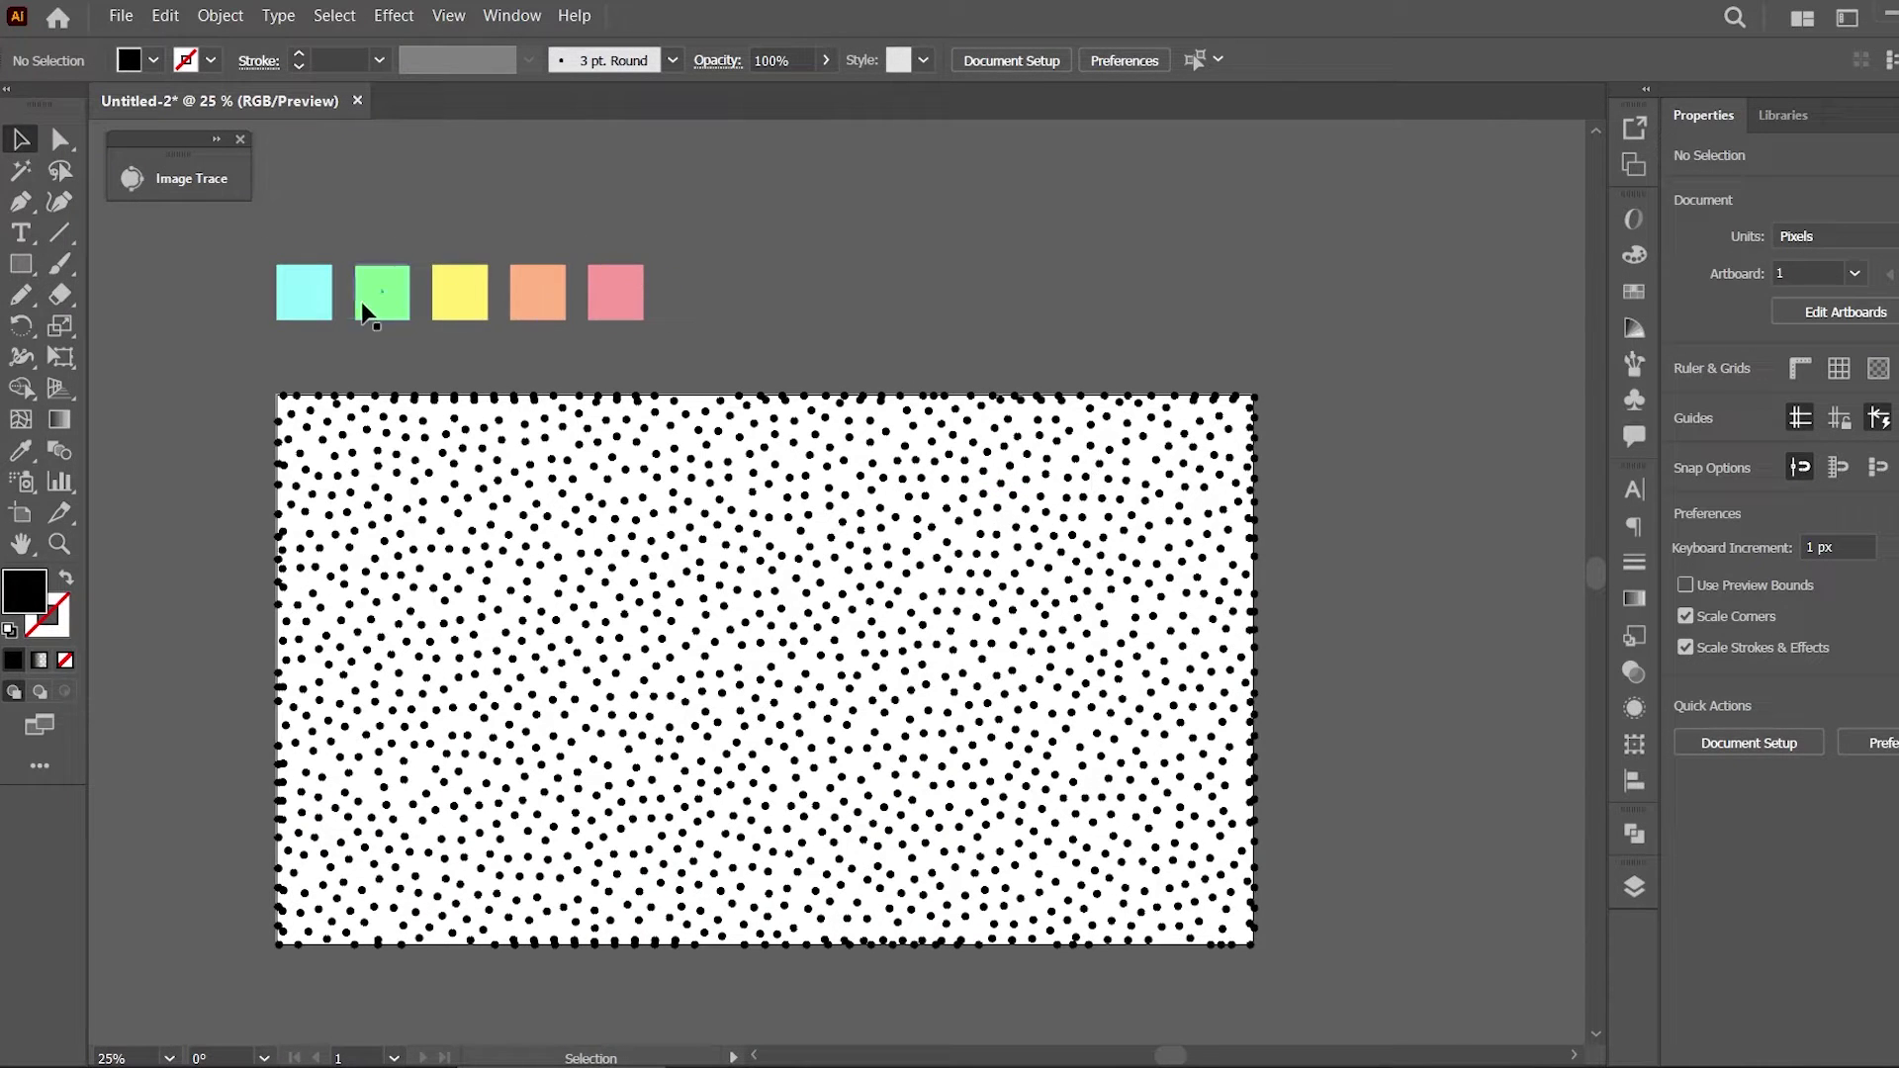
# Save the cyan, green and yellow squares' fills as new swatches
pyautogui.click(319, 300)
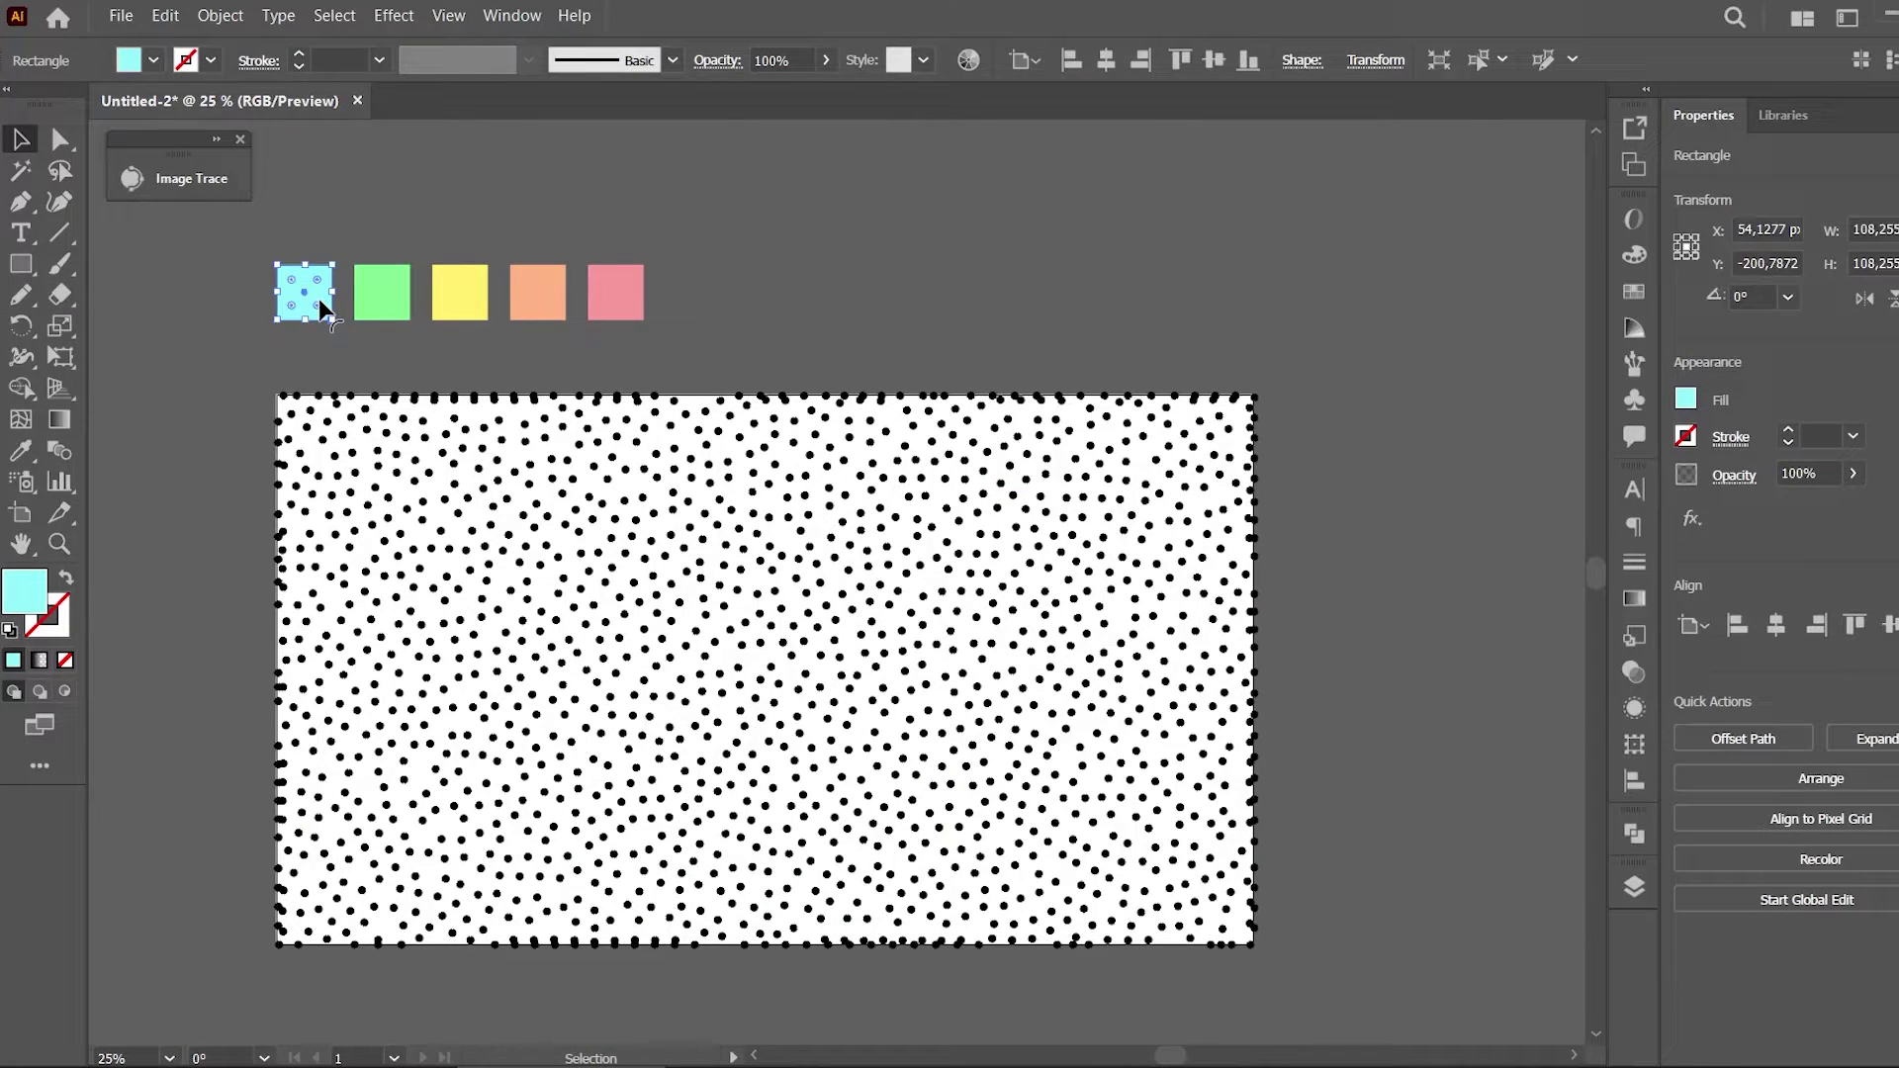
pyautogui.click(1633, 292)
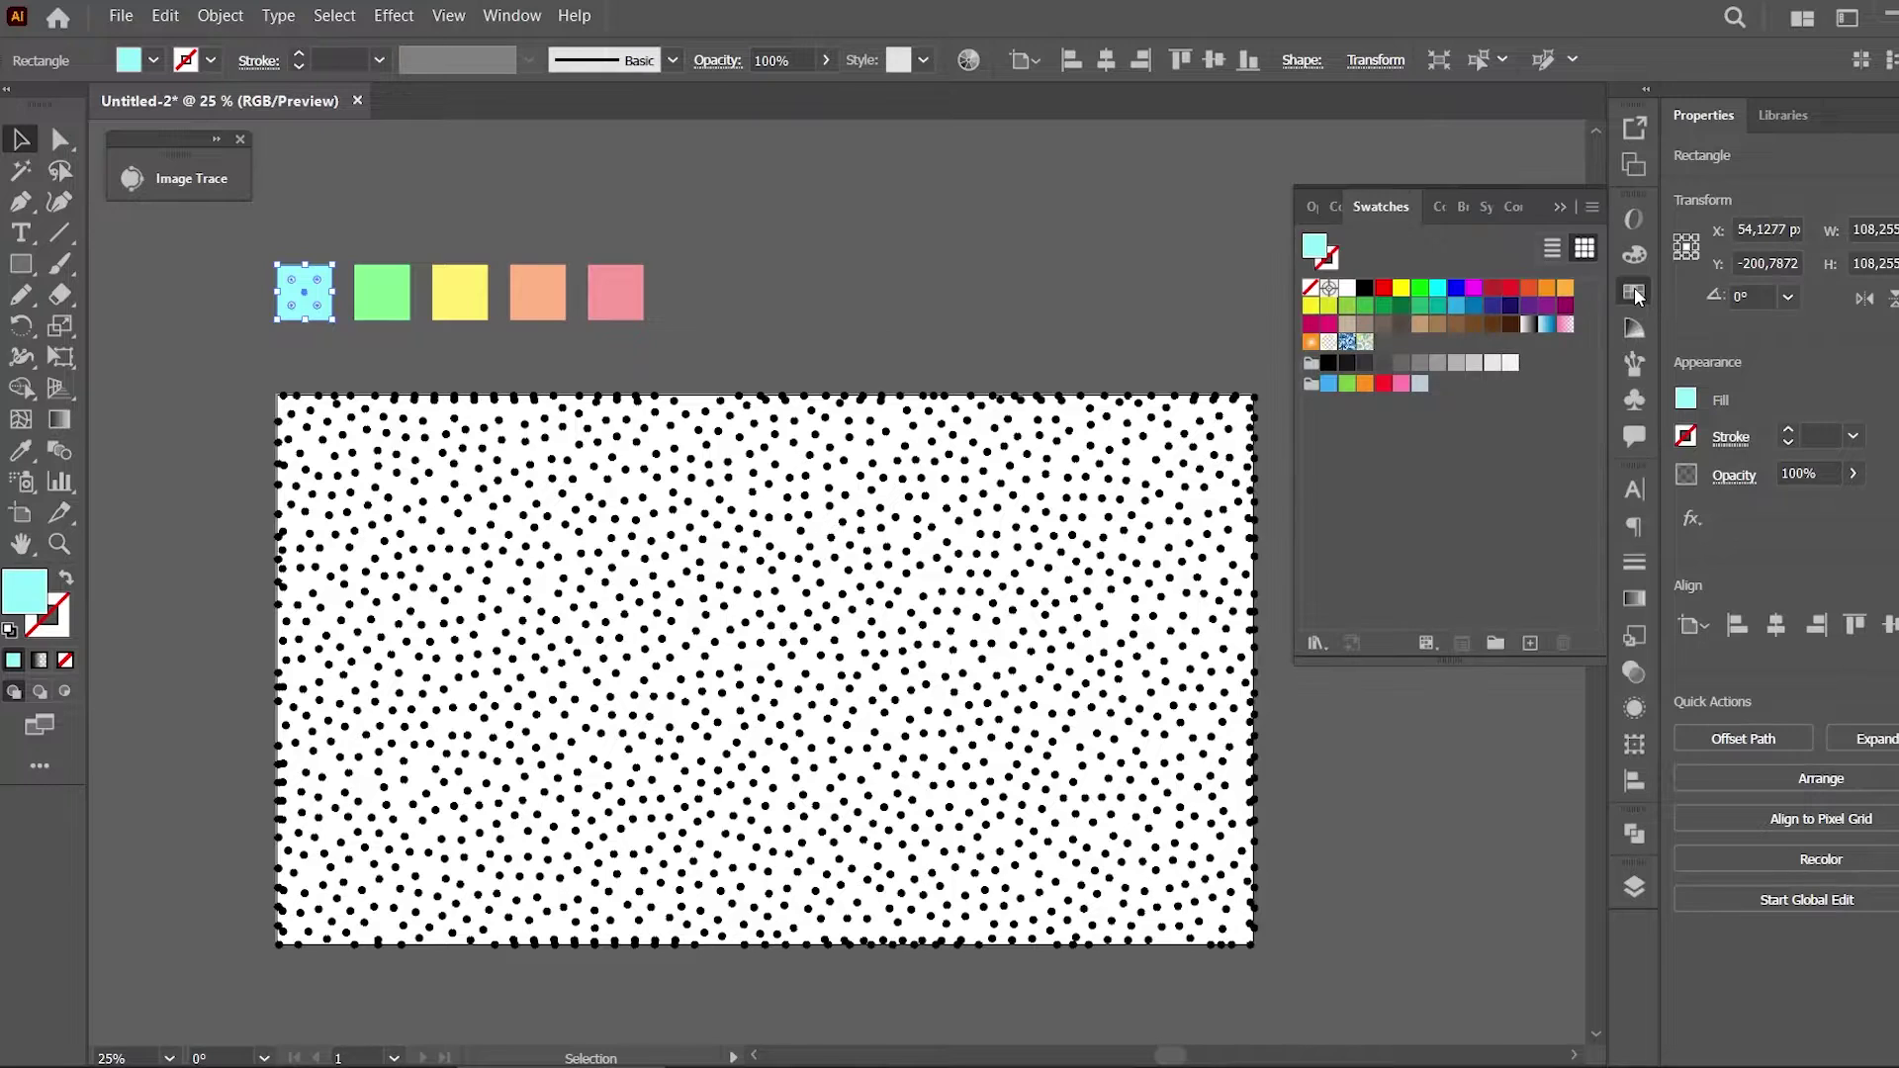
pyautogui.click(1525, 646)
pyautogui.click(927, 721)
pyautogui.click(382, 292)
pyautogui.click(1530, 644)
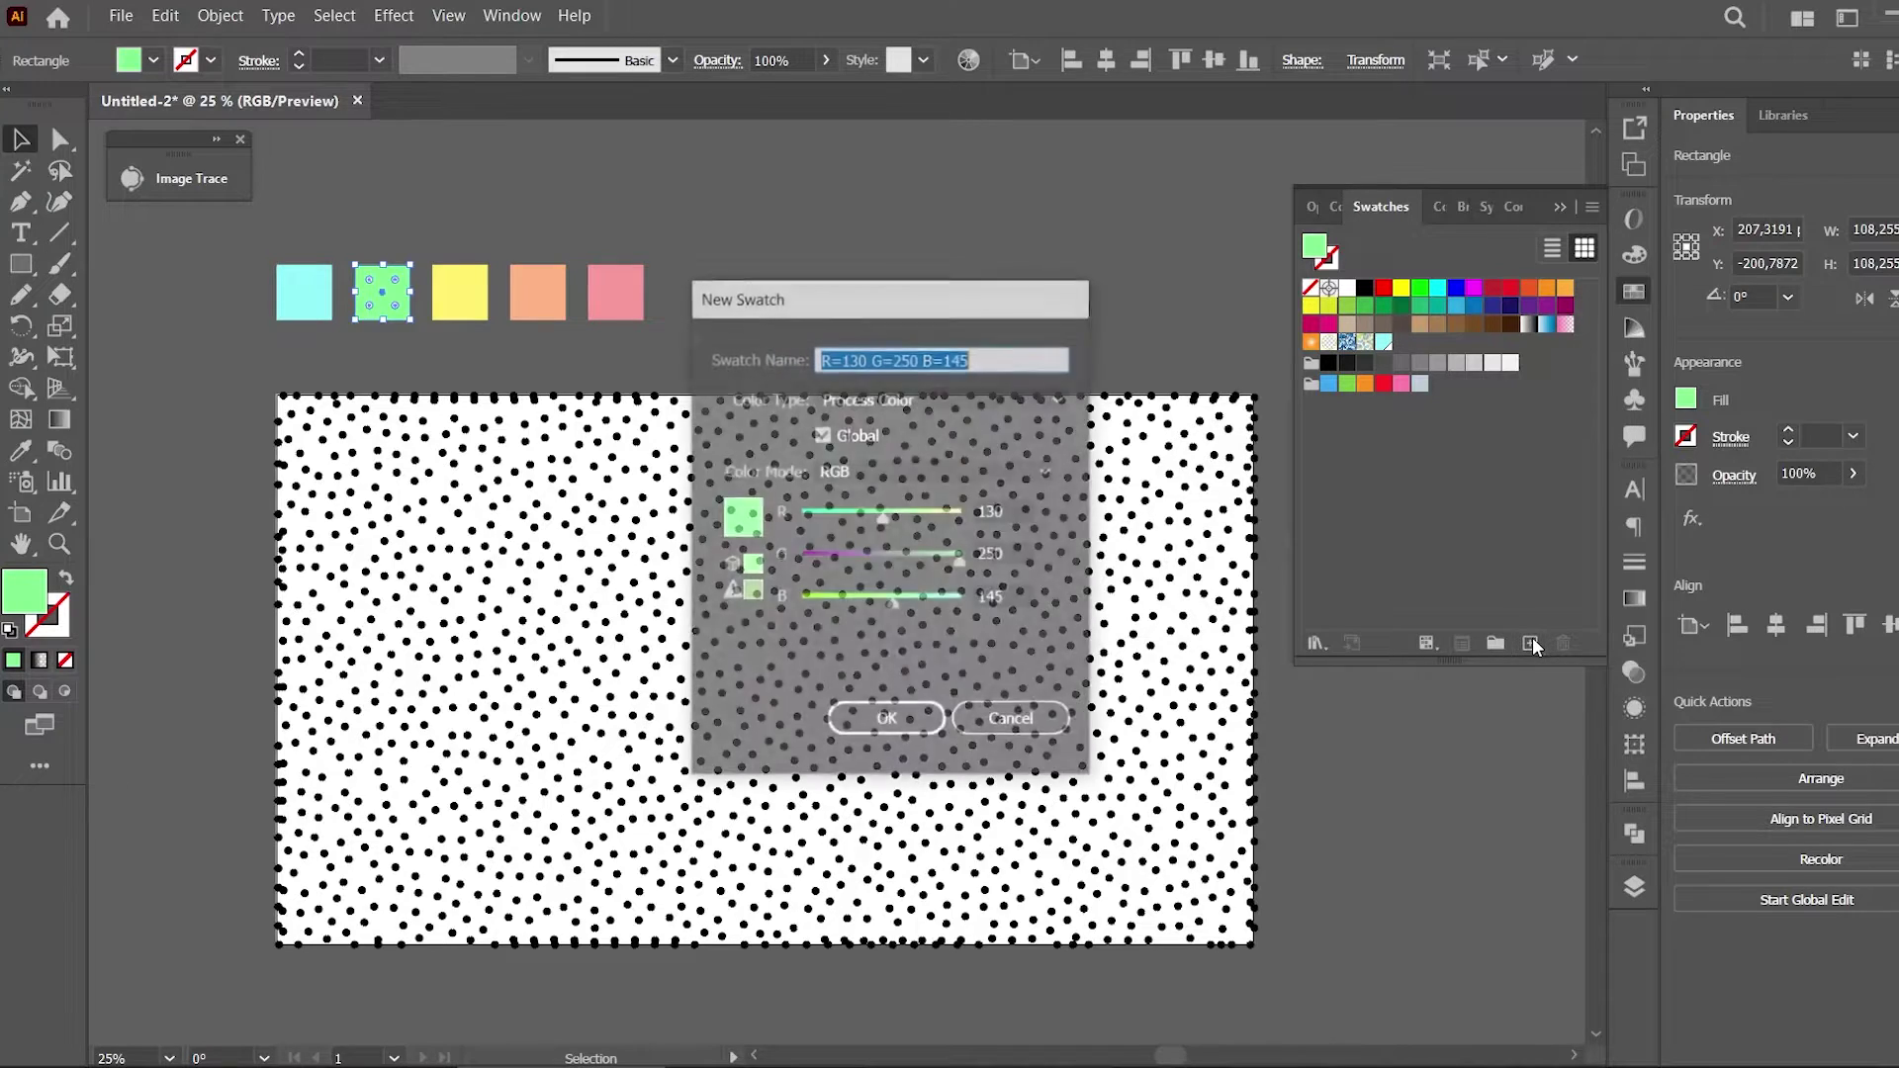
pyautogui.click(890, 720)
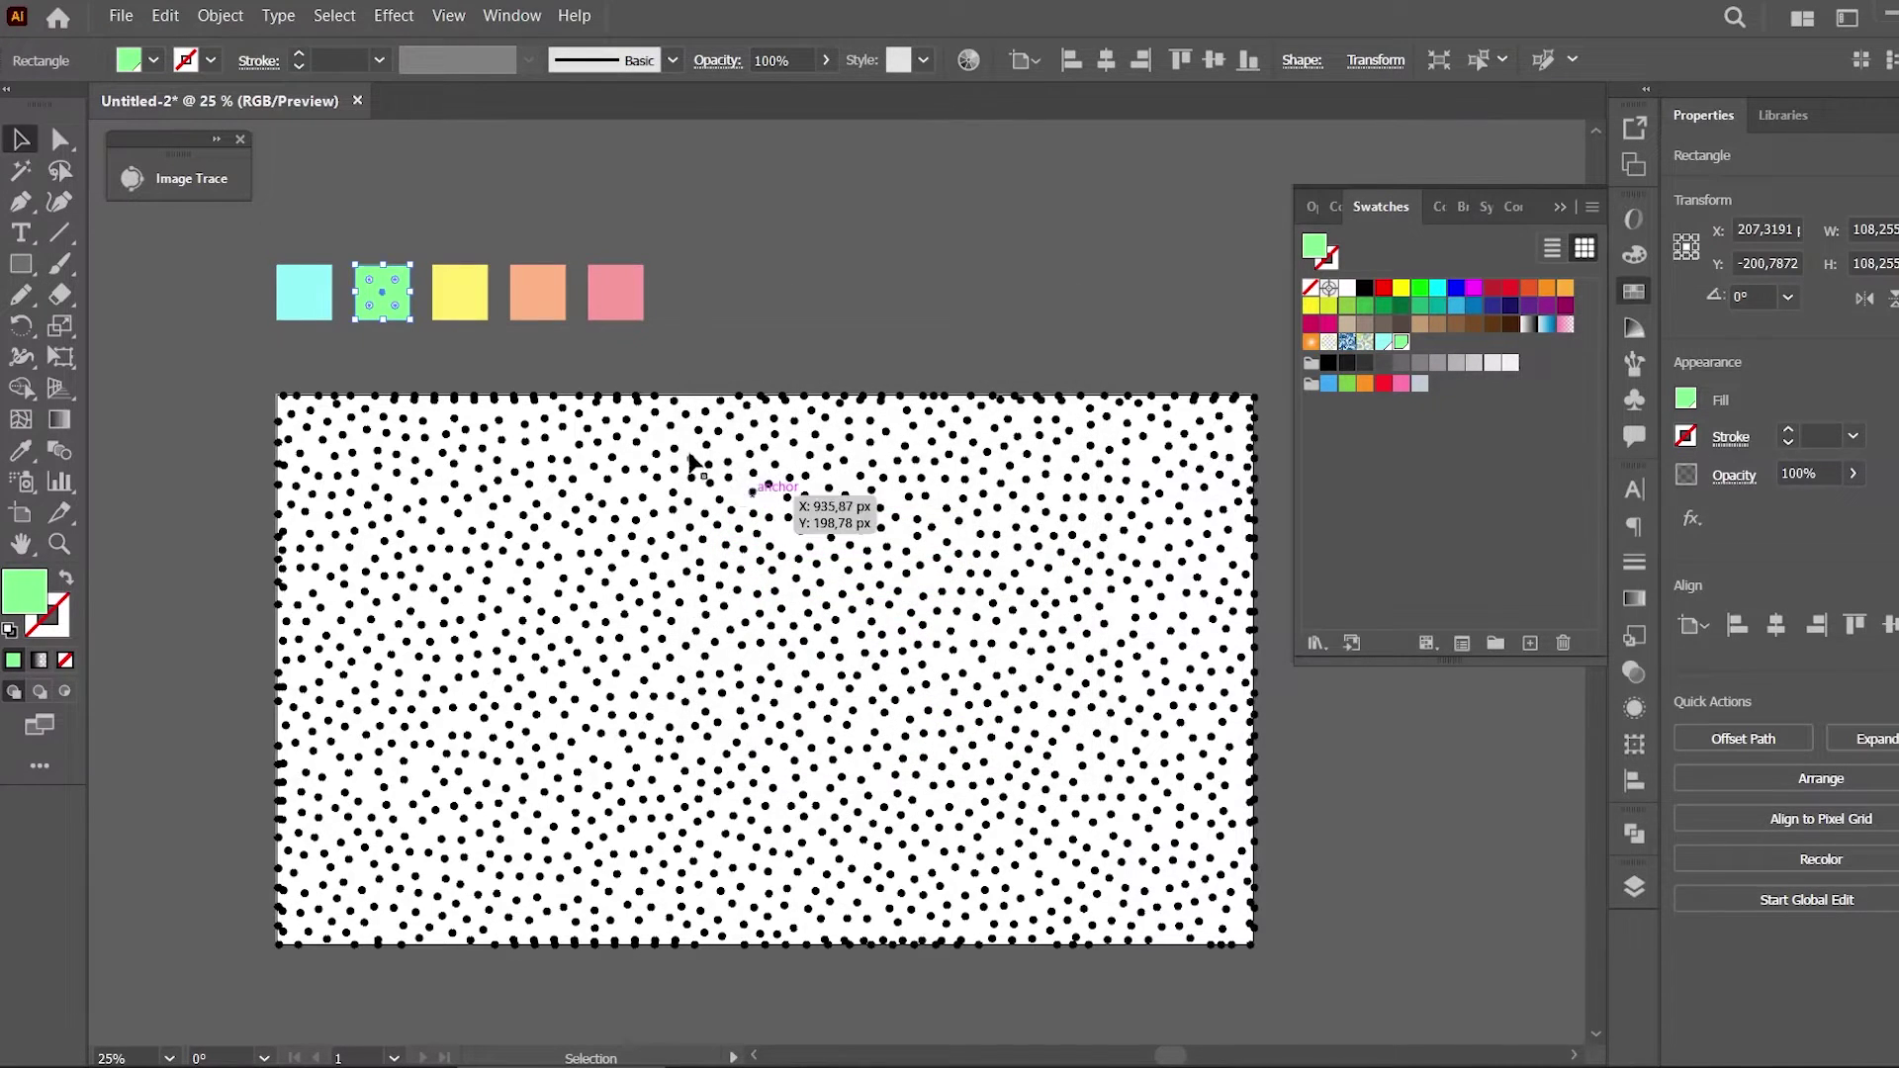
pyautogui.click(459, 293)
pyautogui.click(1528, 643)
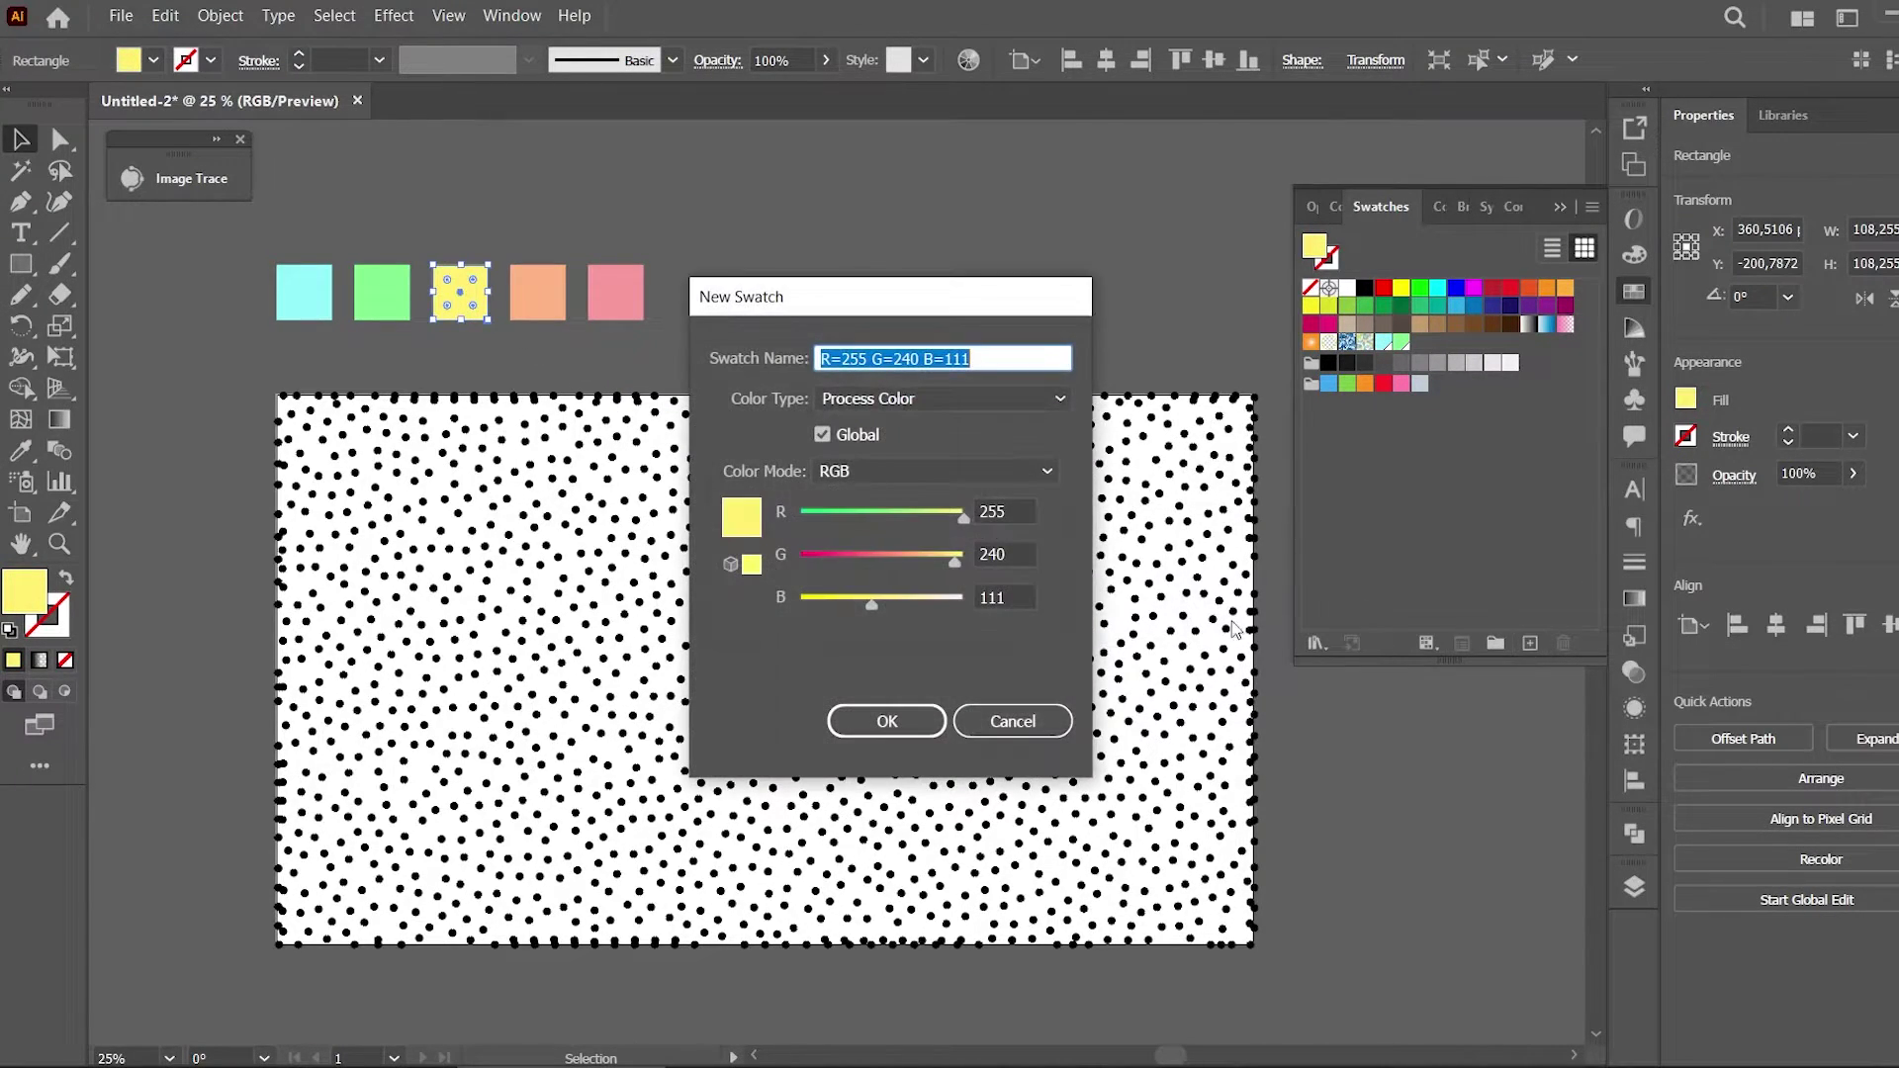
pyautogui.click(890, 719)
# Save the peach and pink squares' fills as new swatches
pyautogui.click(534, 311)
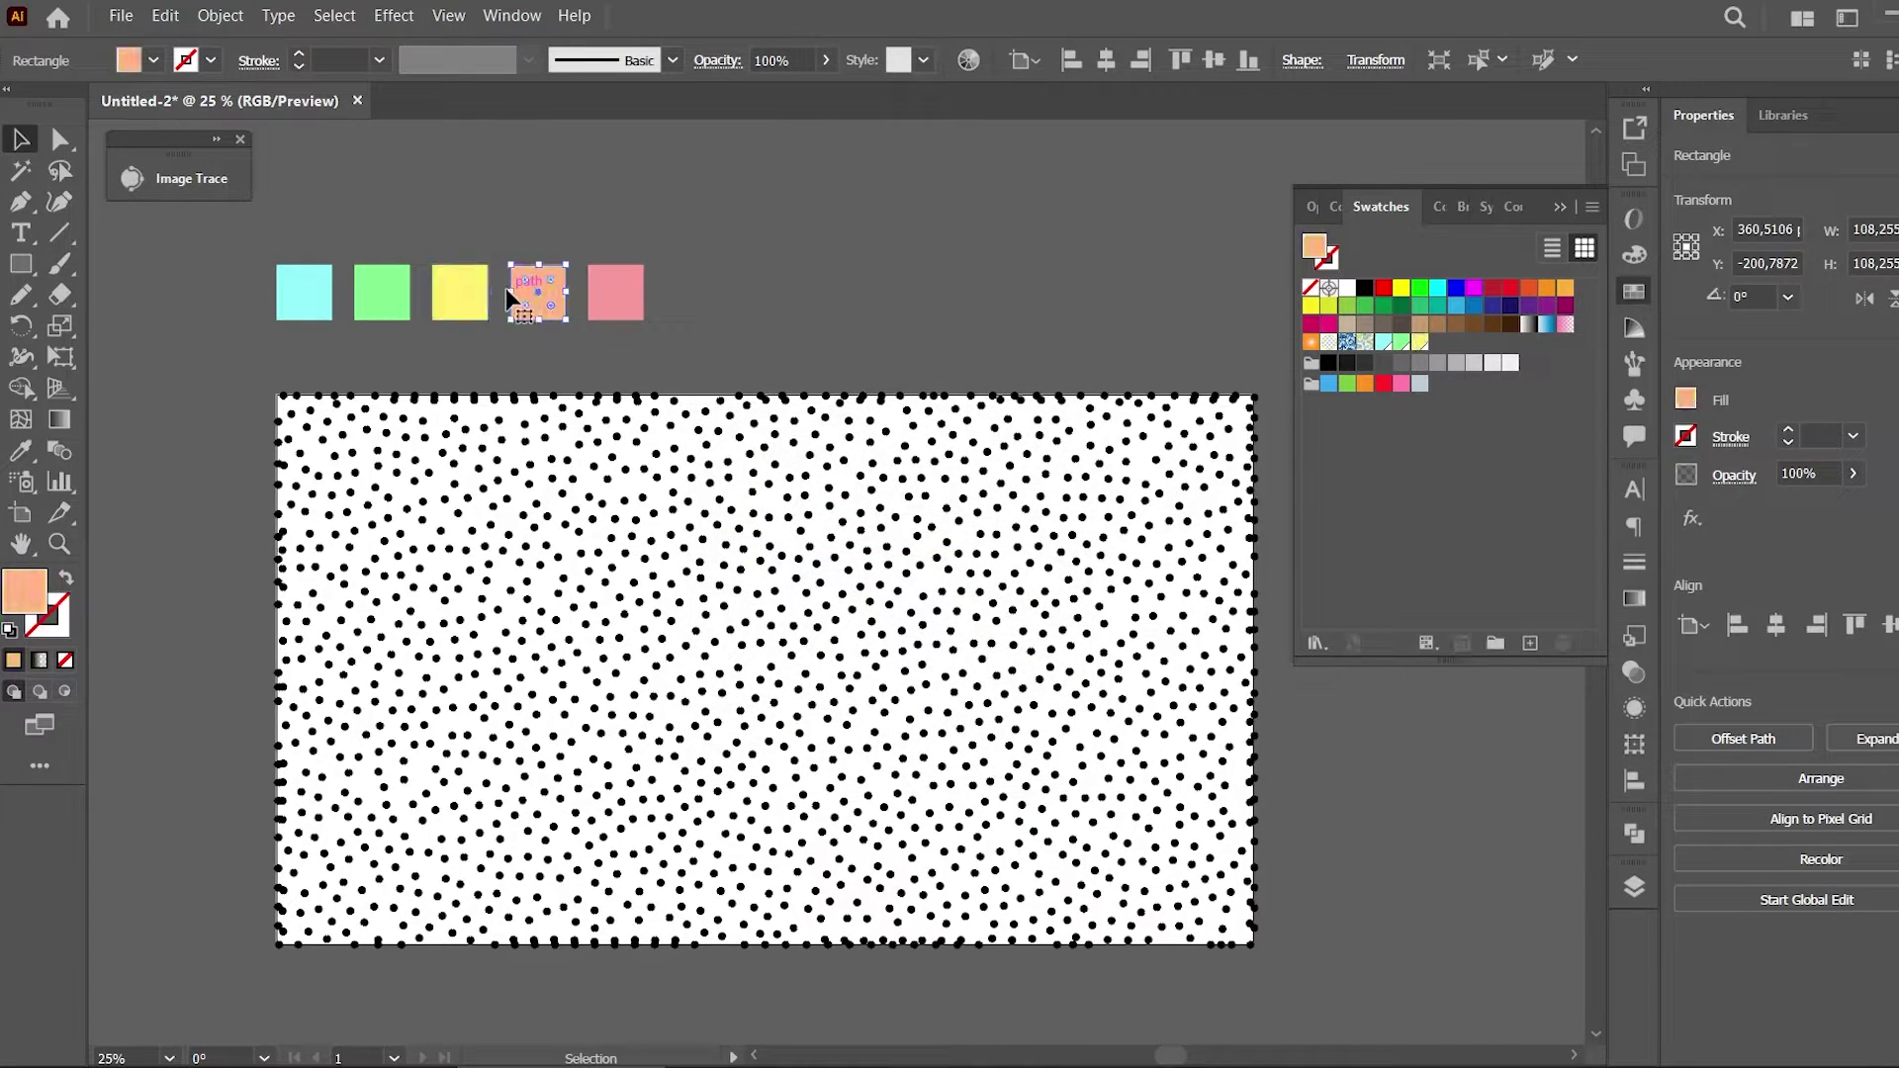
pyautogui.click(1531, 643)
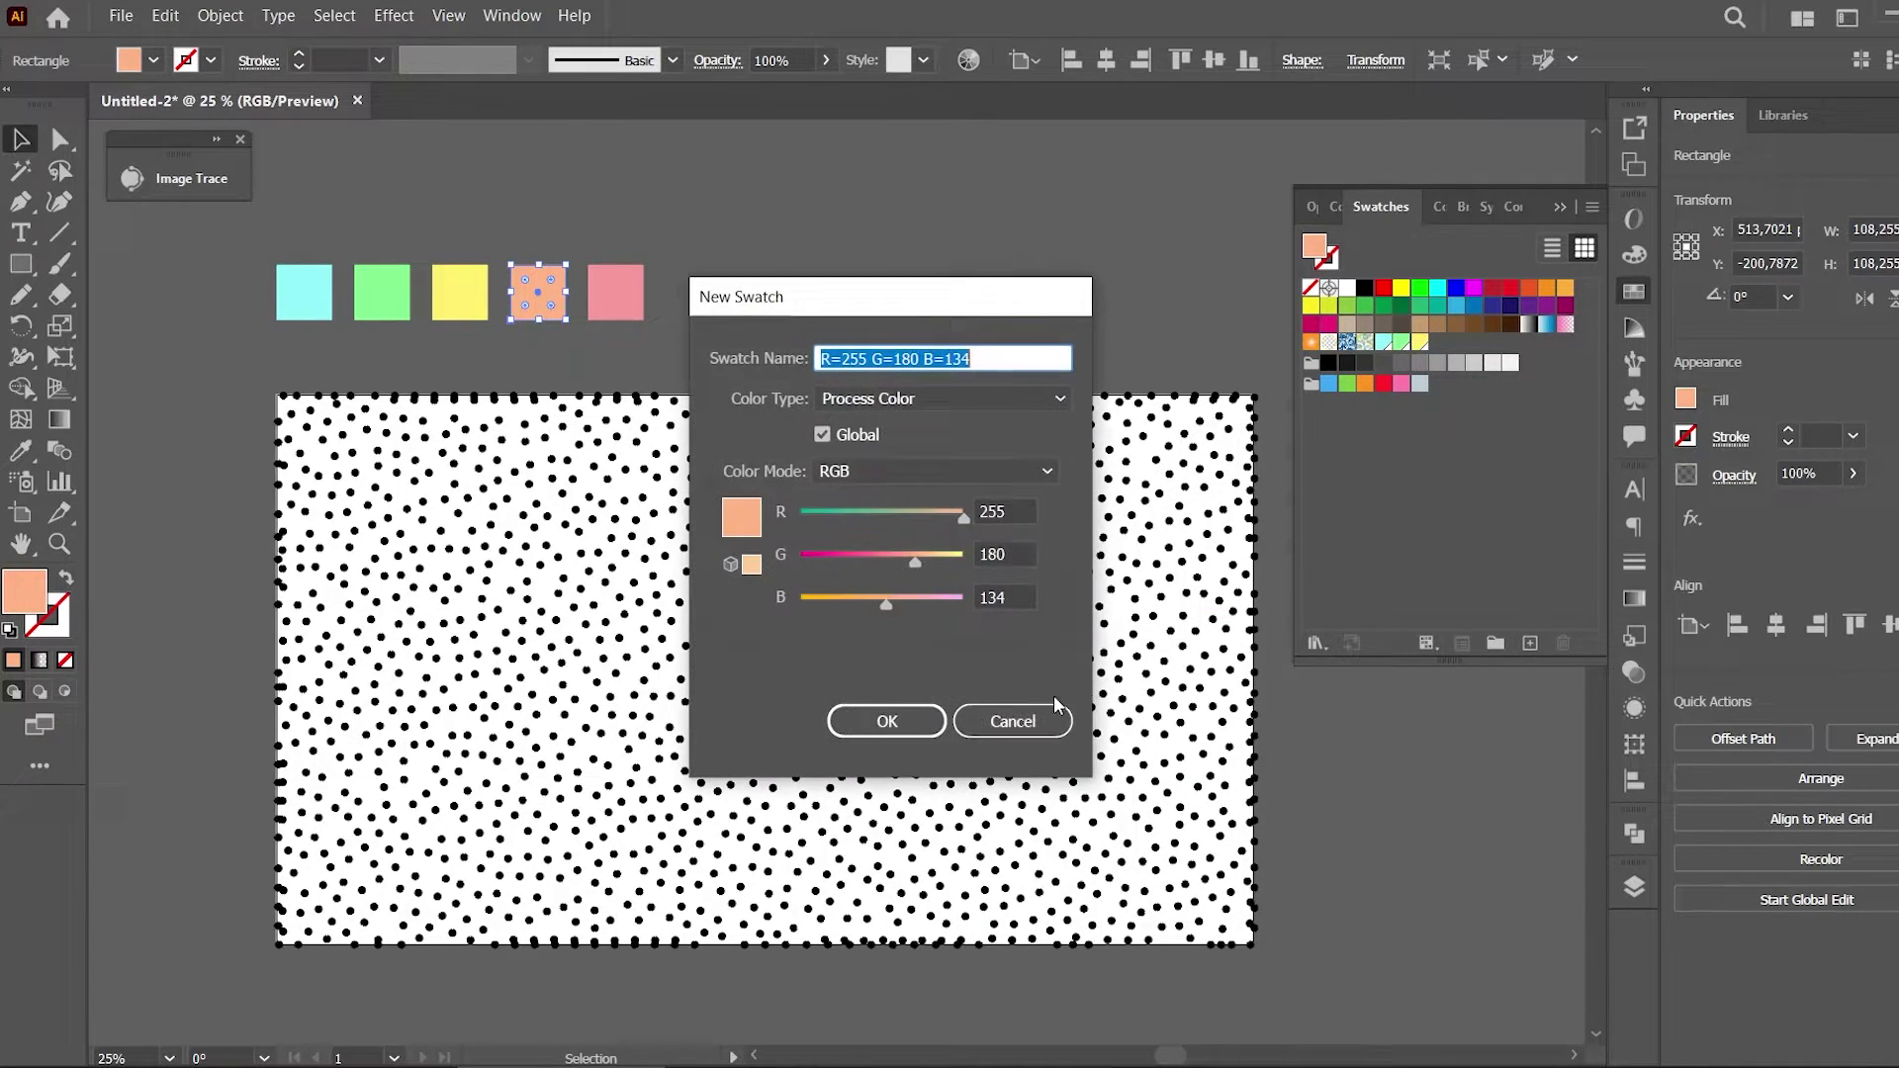
pyautogui.click(887, 724)
pyautogui.click(629, 290)
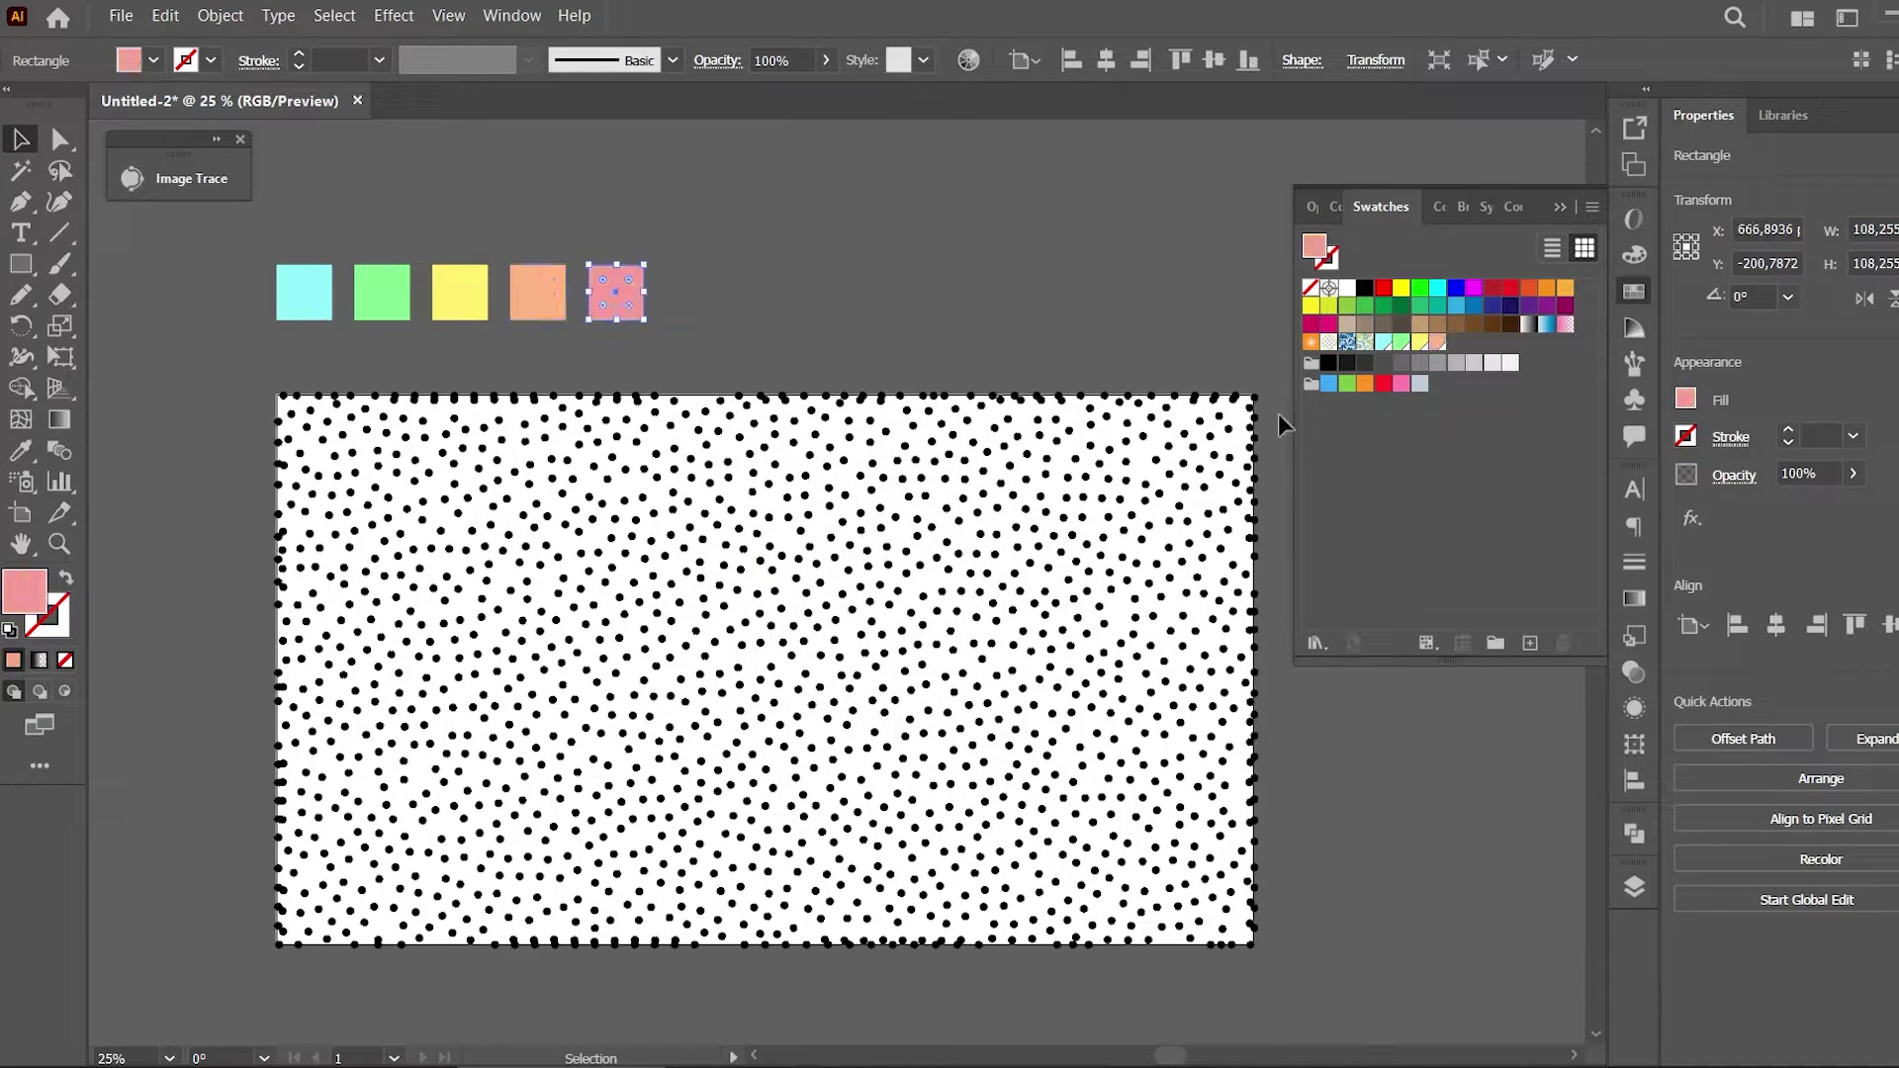
pyautogui.click(1531, 645)
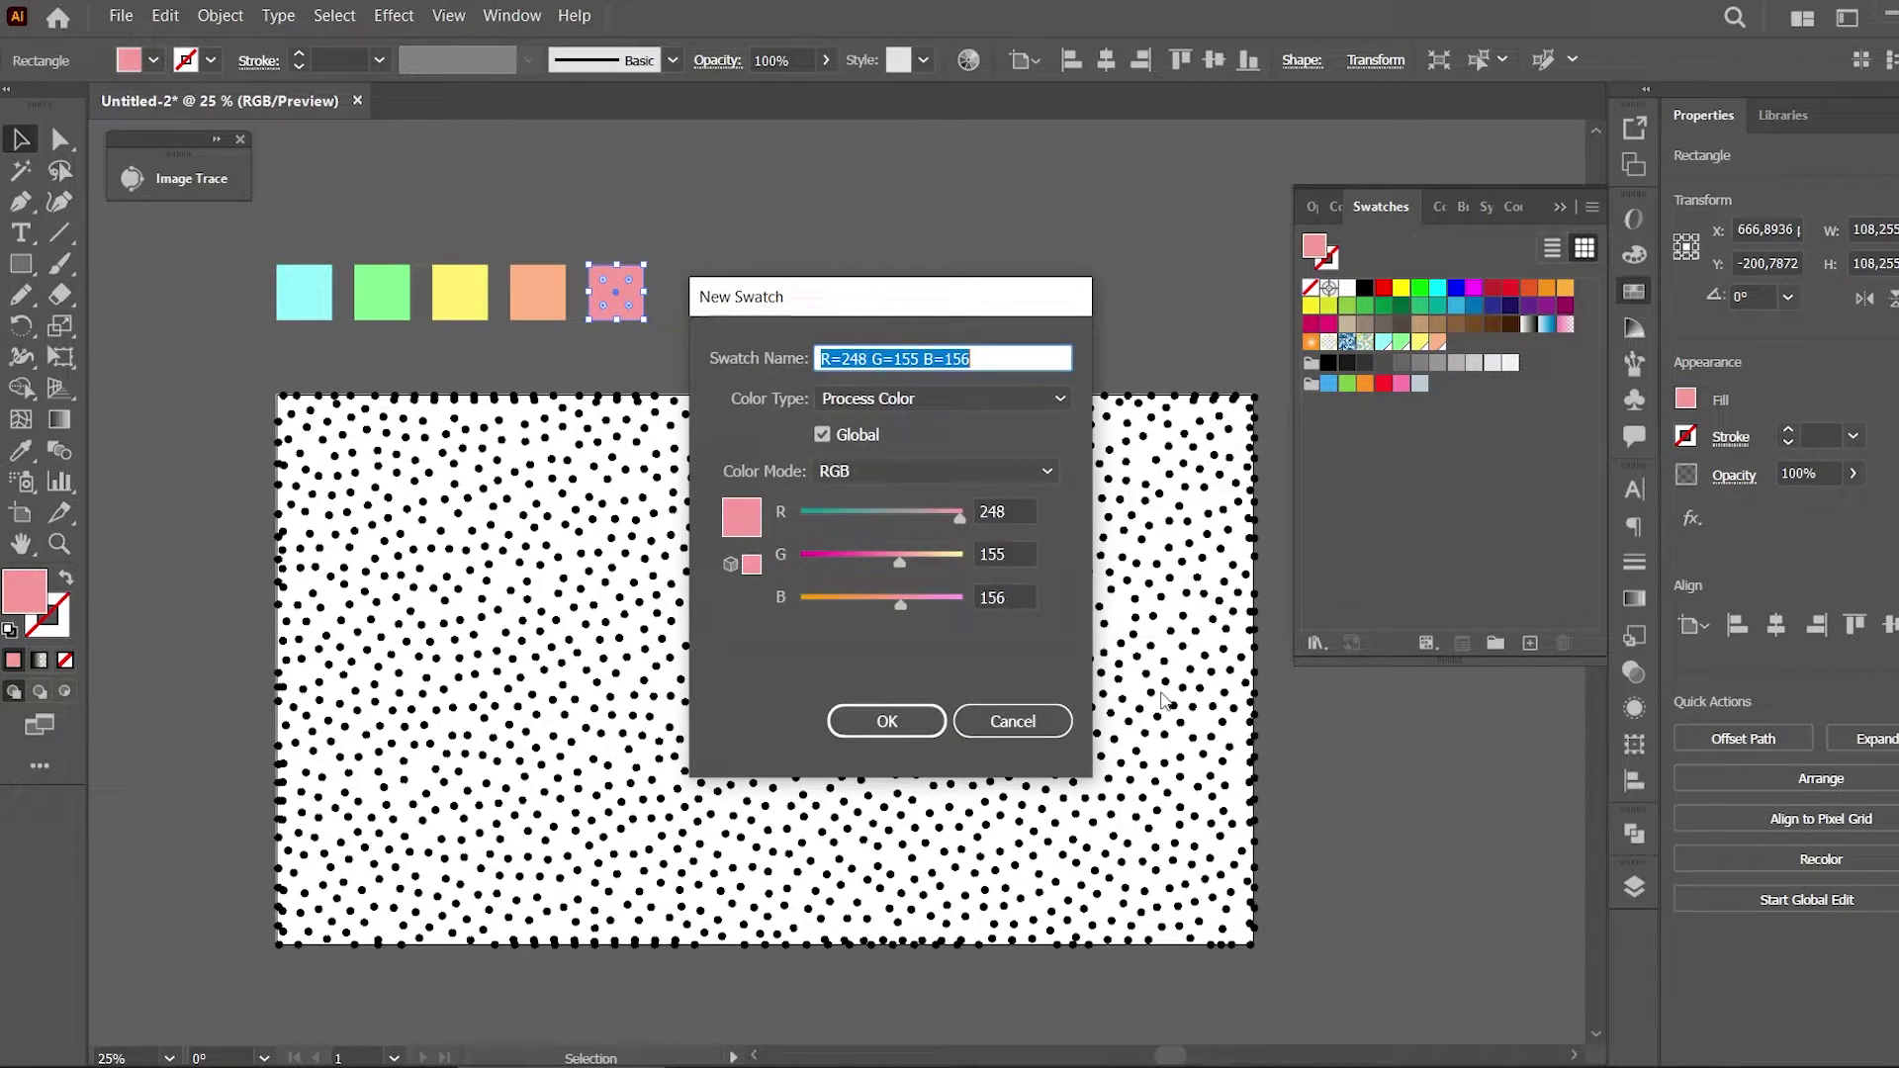
pyautogui.click(935, 725)
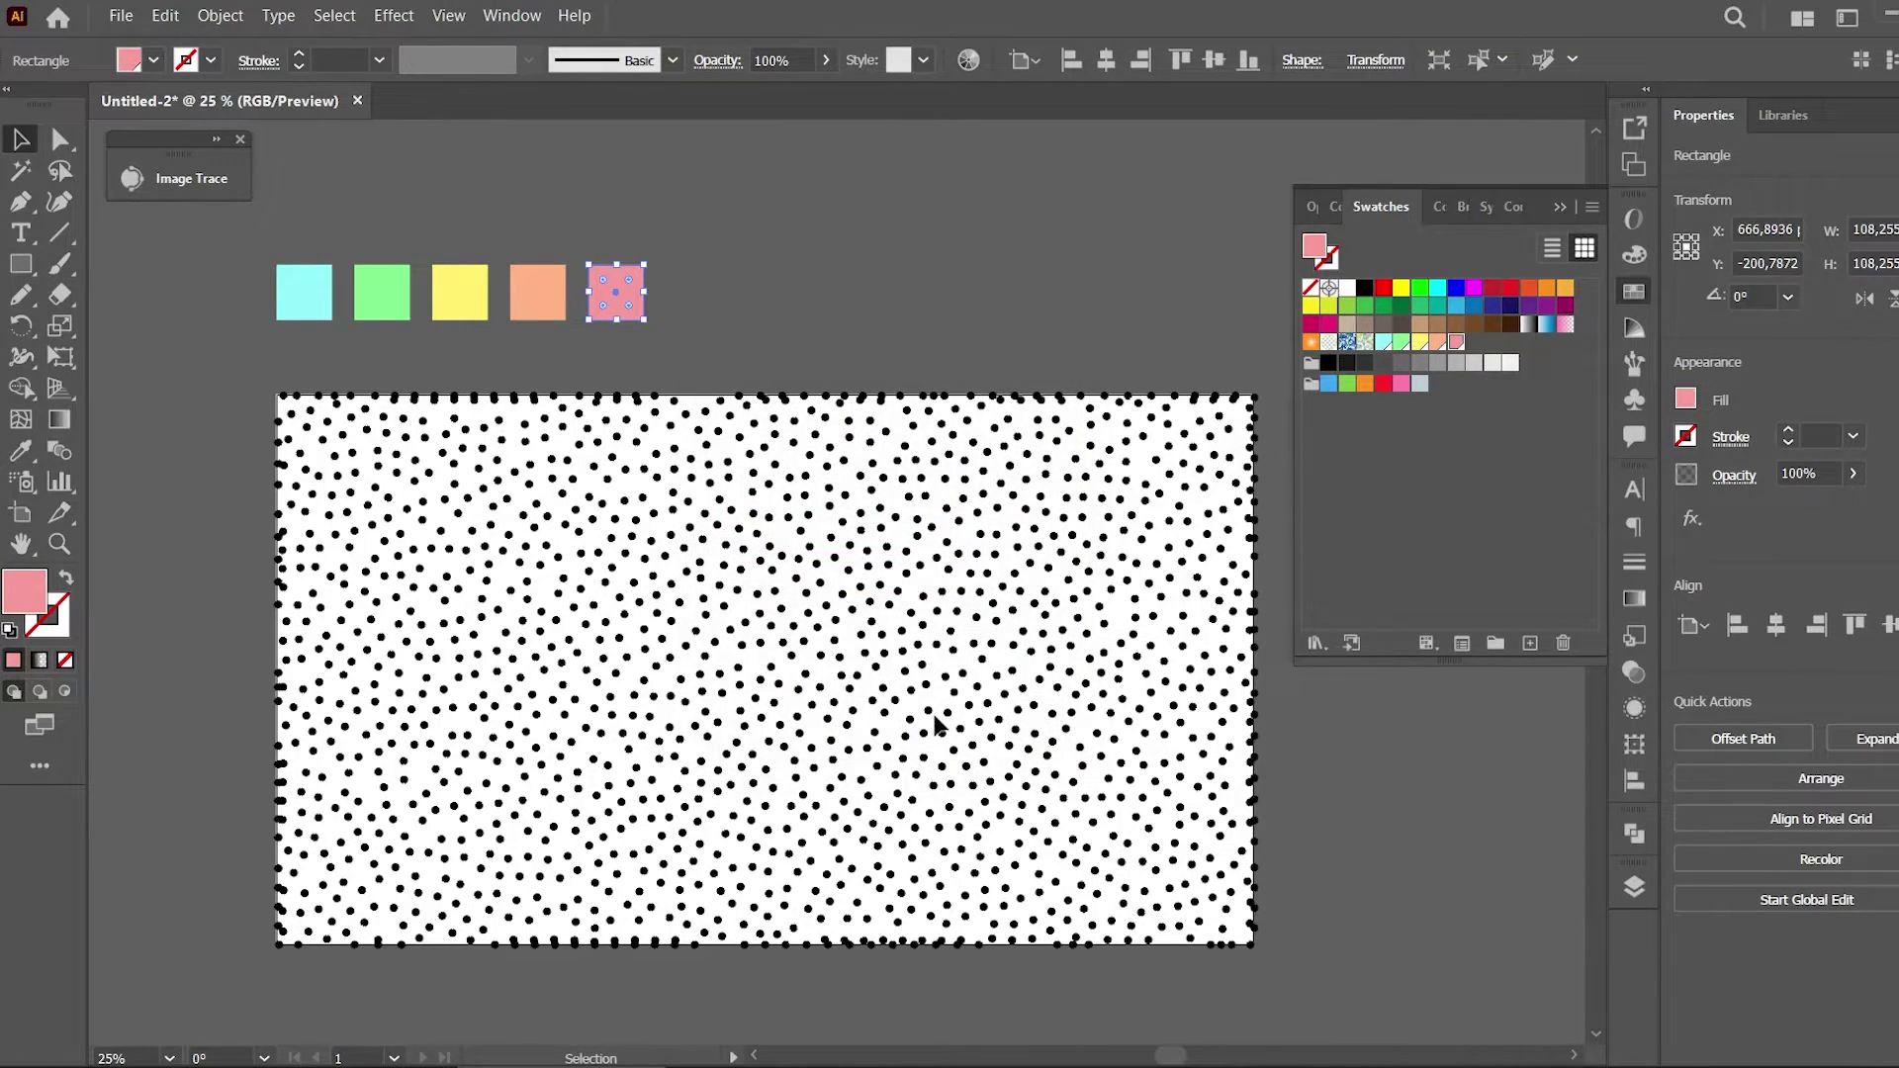
# Select the five new pastel swatches and put them into a new colour group
pyautogui.click(1386, 343)
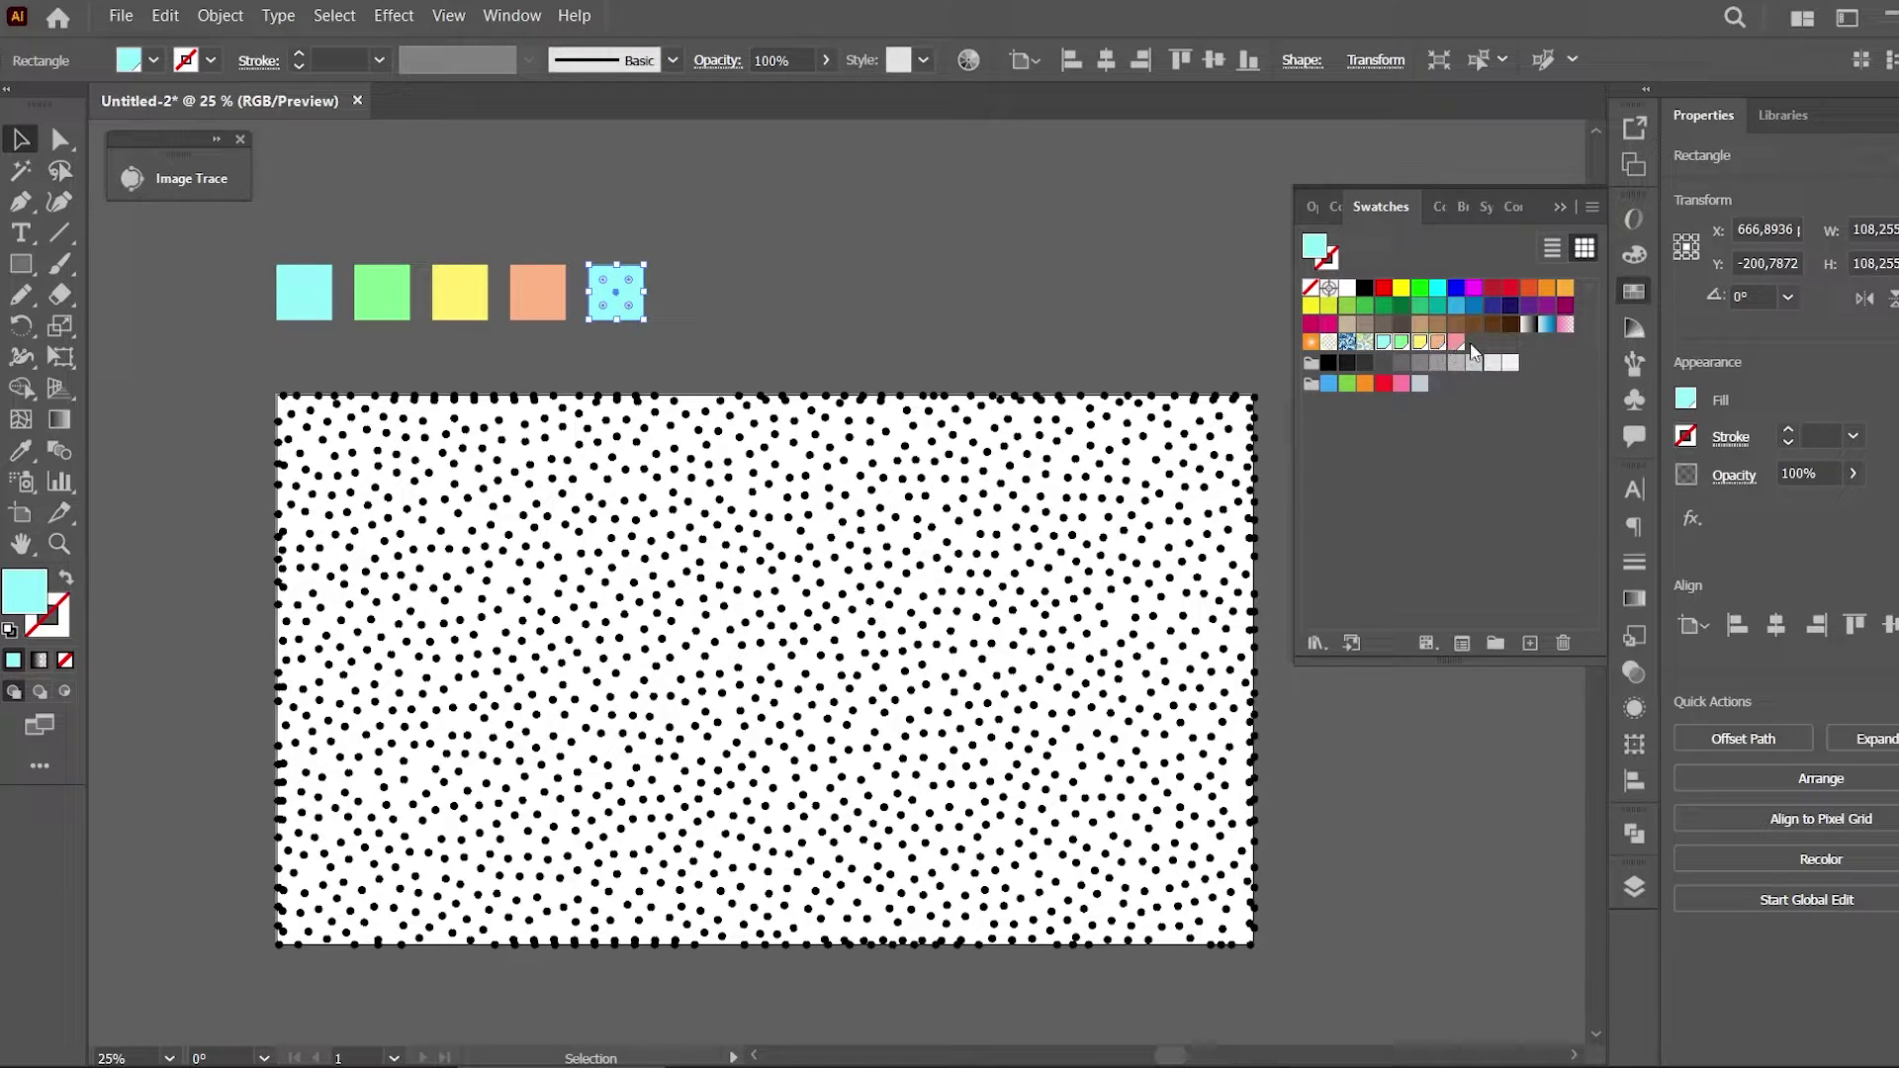
pyautogui.click(1471, 348)
pyautogui.click(1384, 343)
pyautogui.keyDown('shift'); pyautogui.click(1457, 343); pyautogui.keyUp('shift')
pyautogui.click(1495, 644)
pyautogui.click(973, 635)
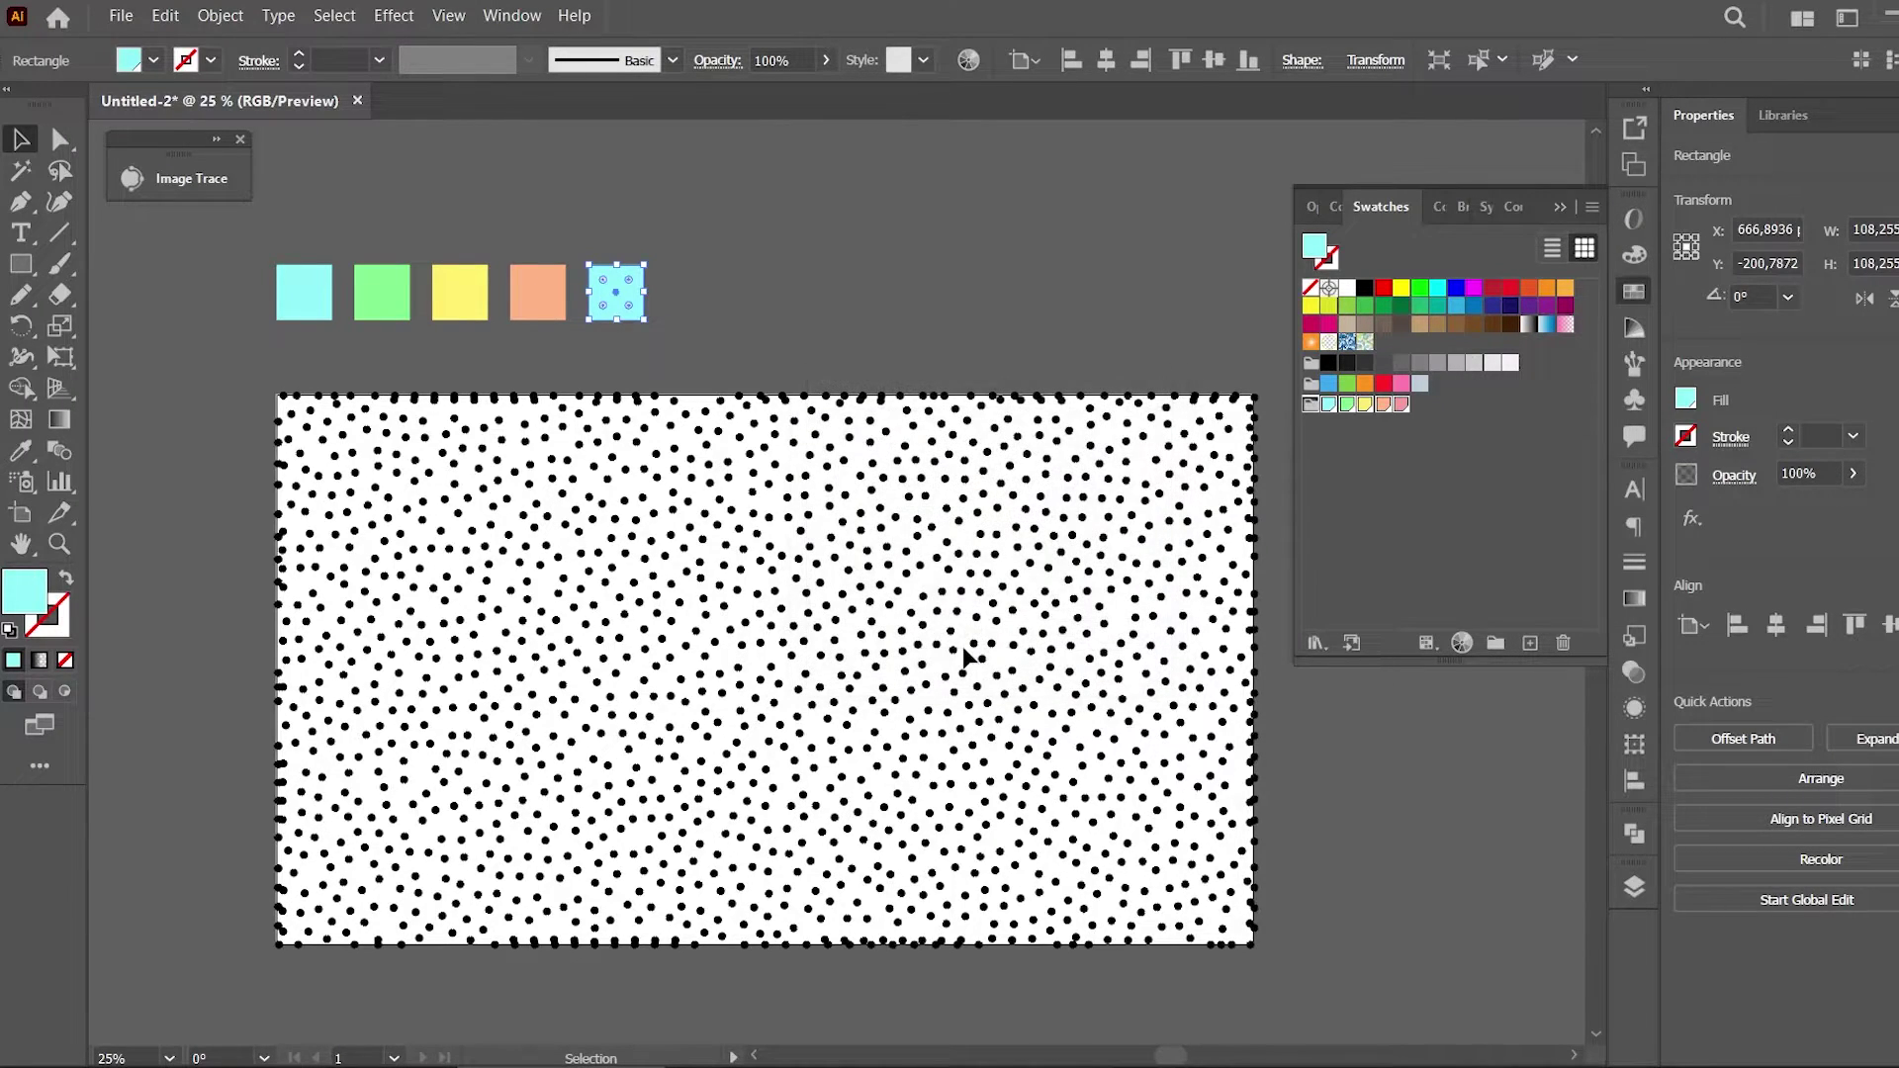
# Select all dots and recolour them randomly from the pastel group with the RandomSwatchesFill script
pyautogui.click(1024, 348)
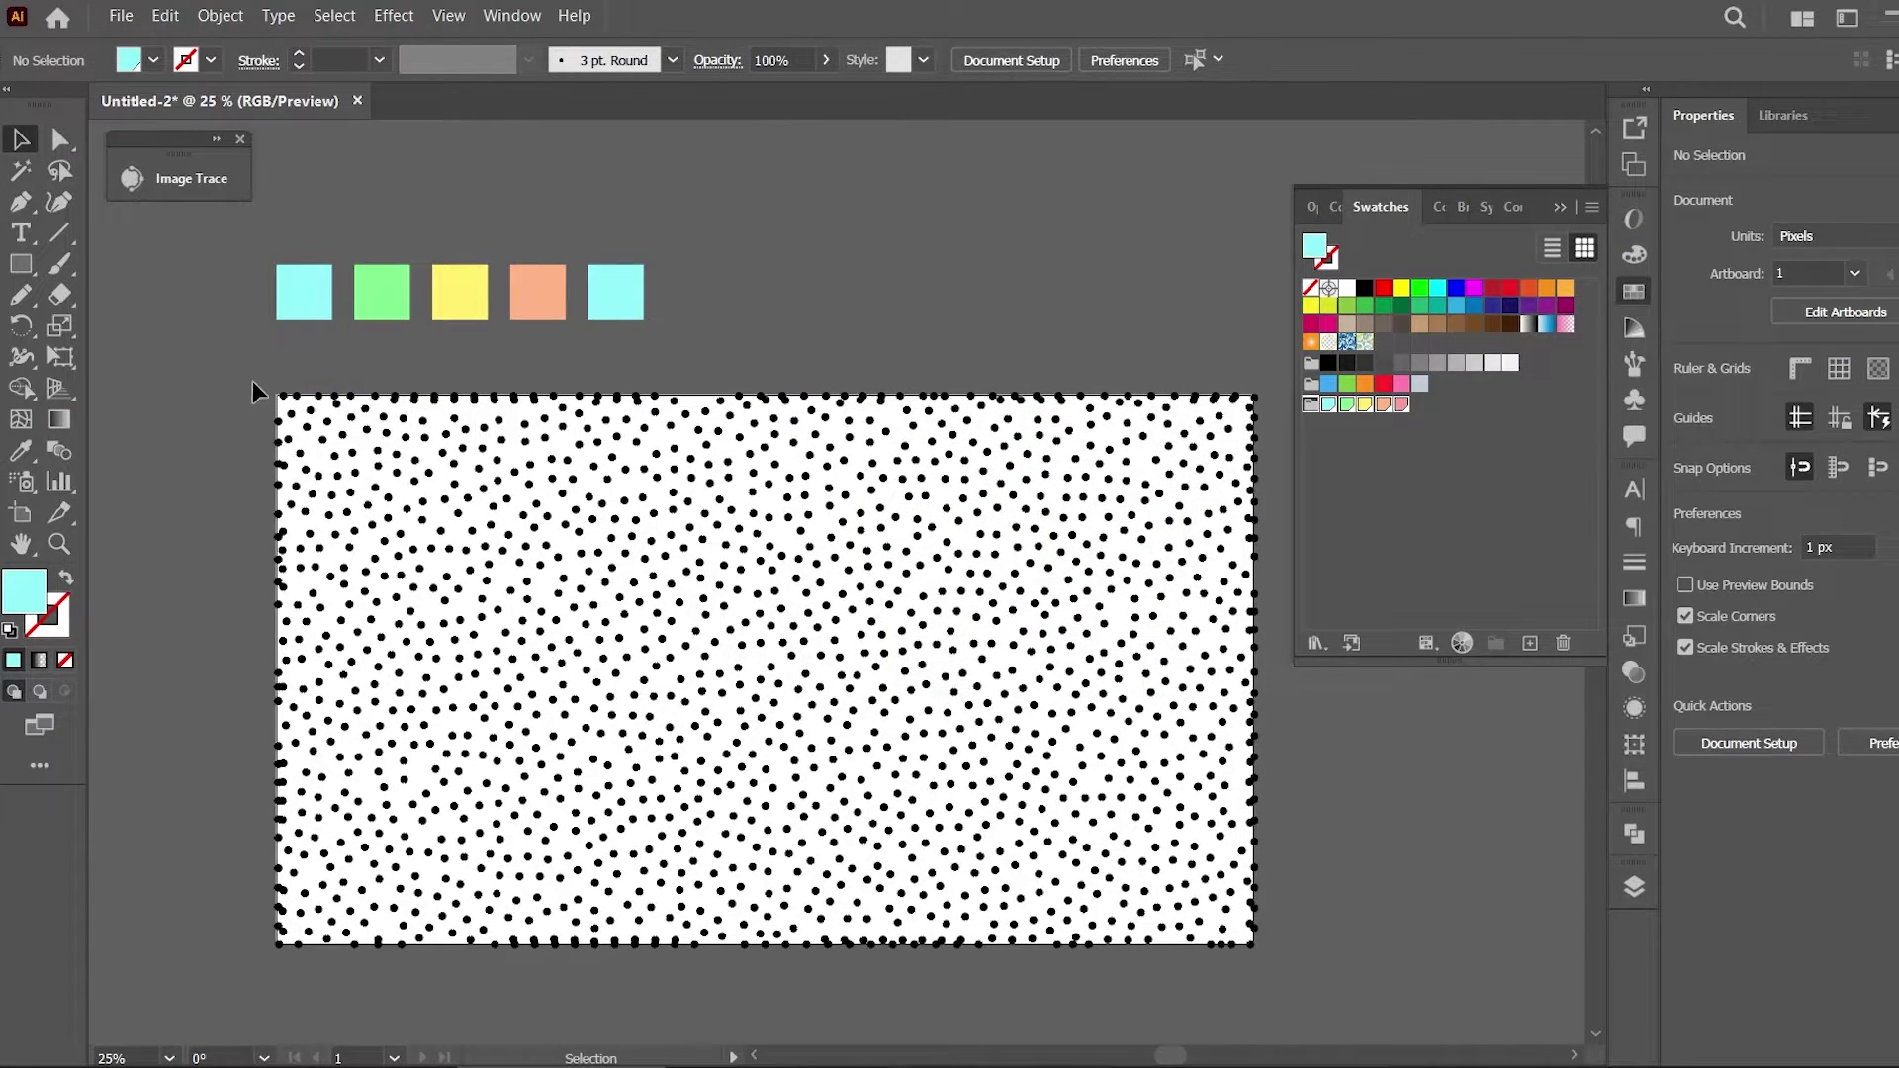
pyautogui.hotkey('ctrl', 'a')
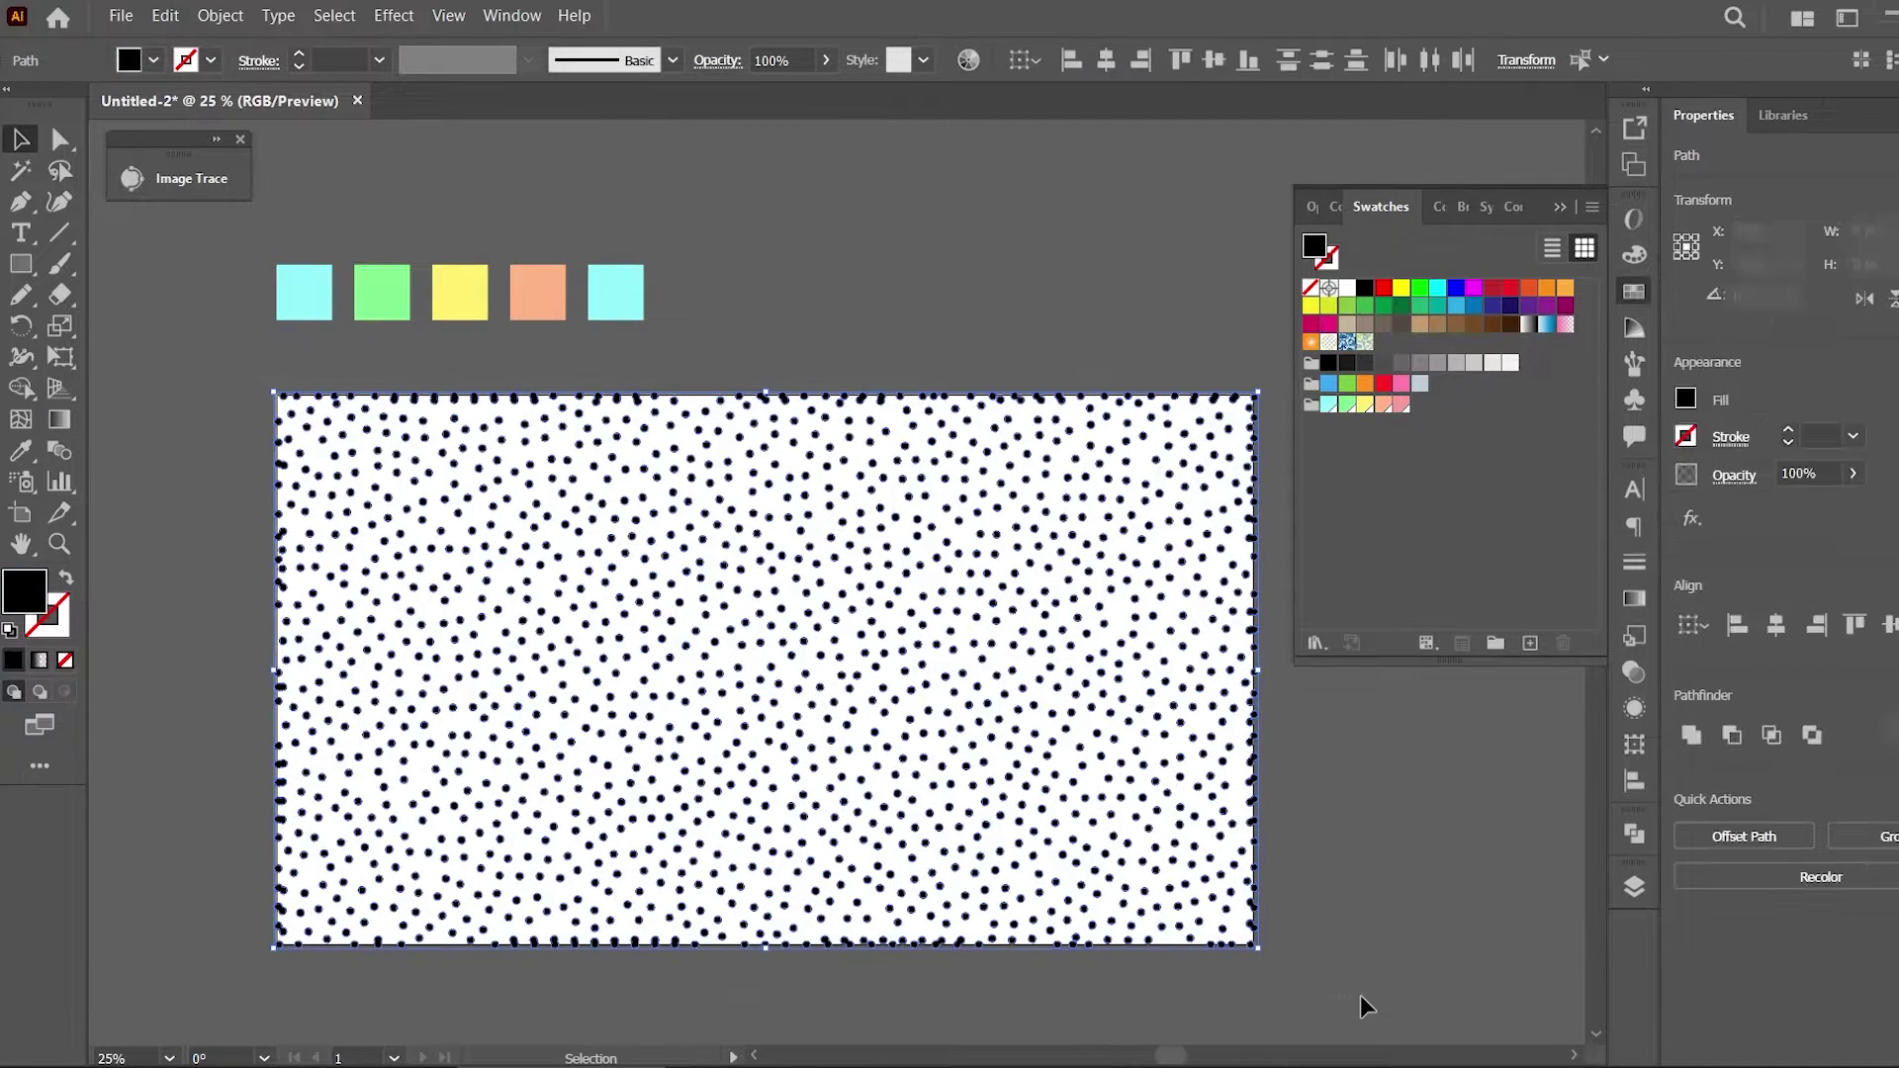
pyautogui.click(1309, 404)
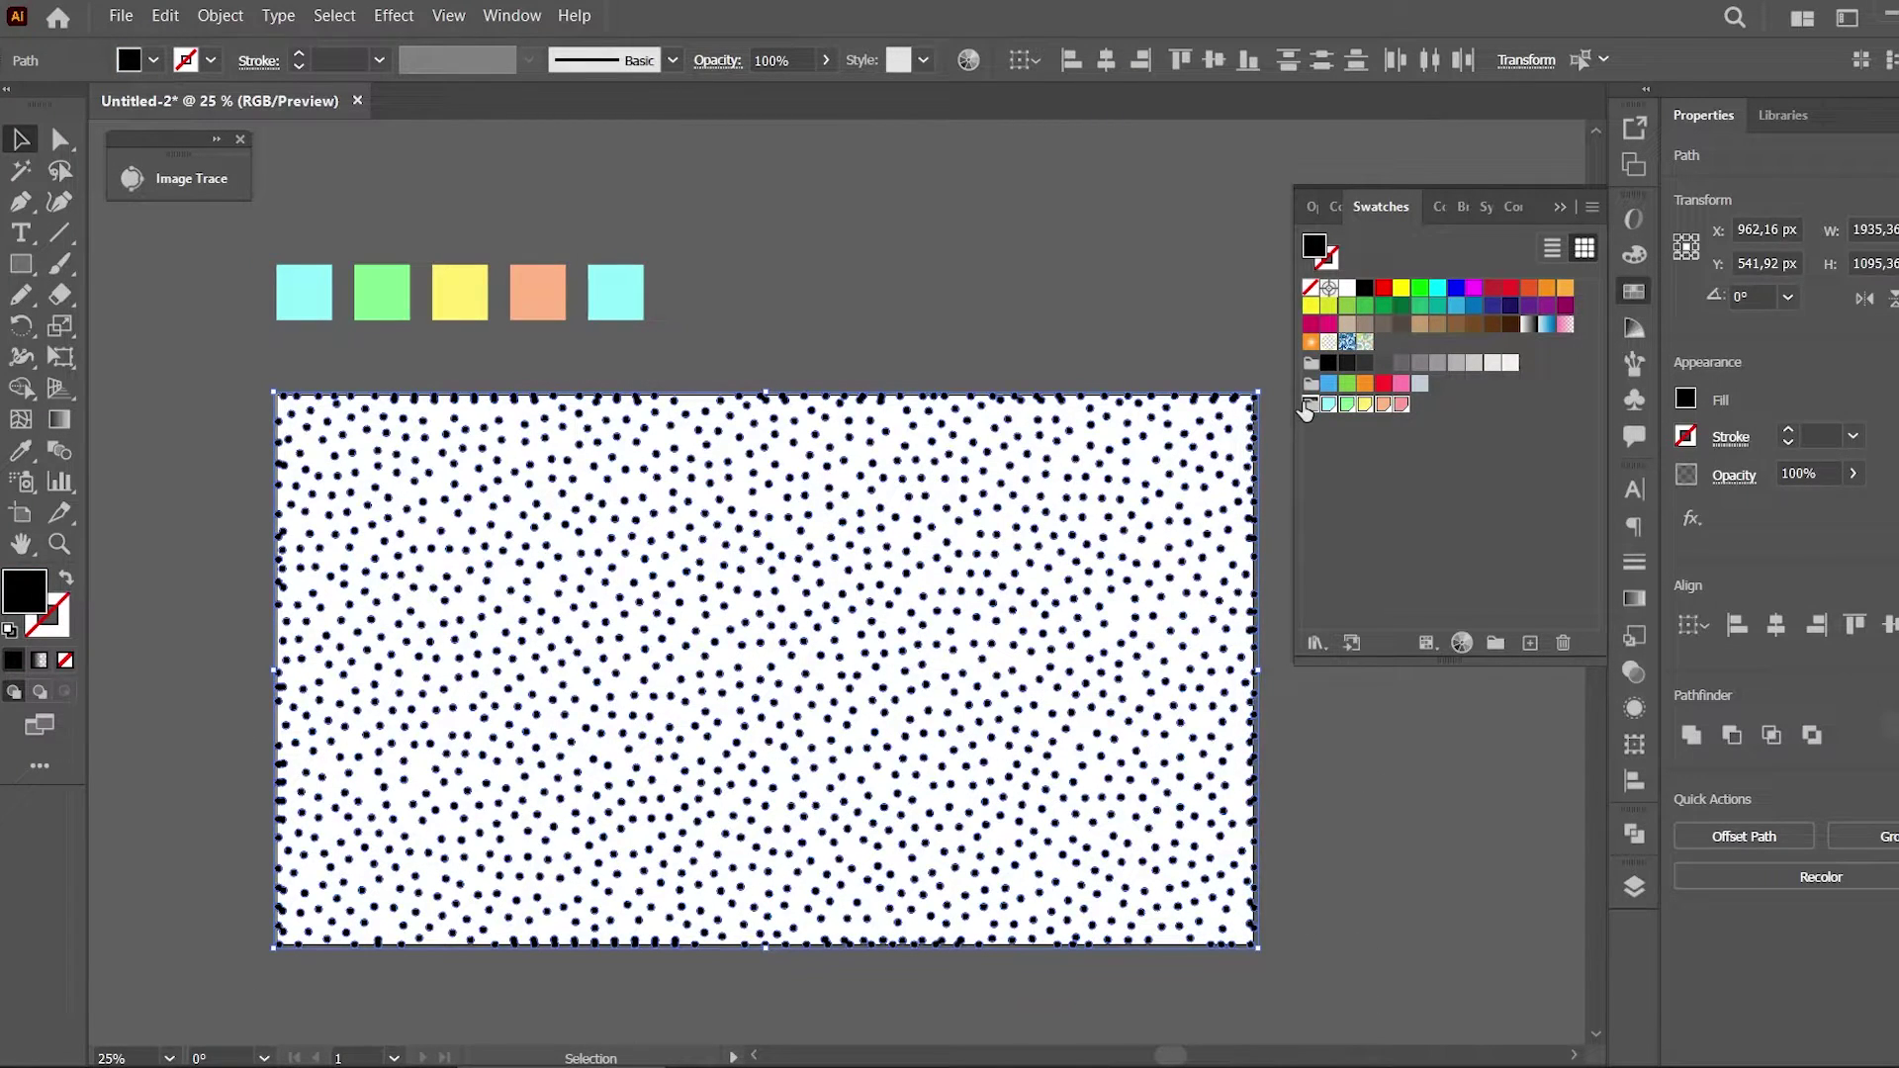
pyautogui.click(122, 16)
pyautogui.moveTo(281, 538)
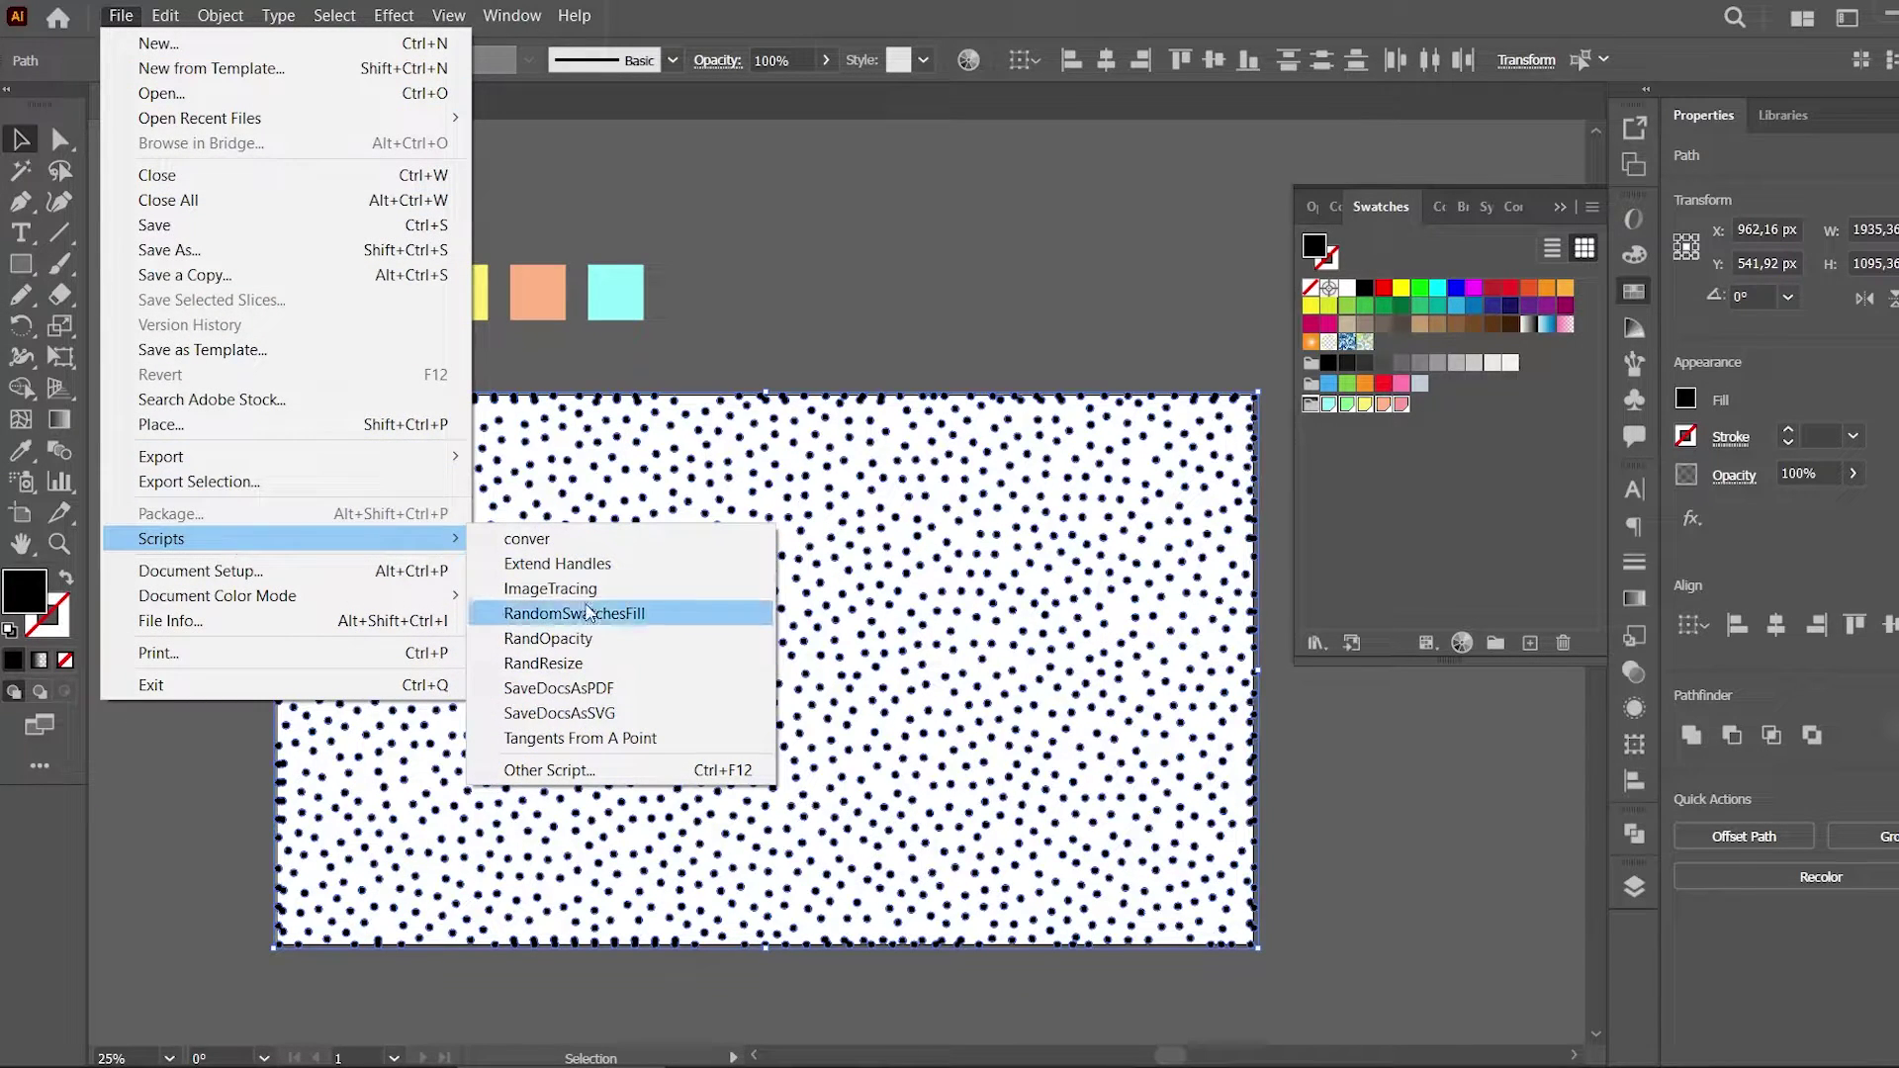
pyautogui.click(596, 615)
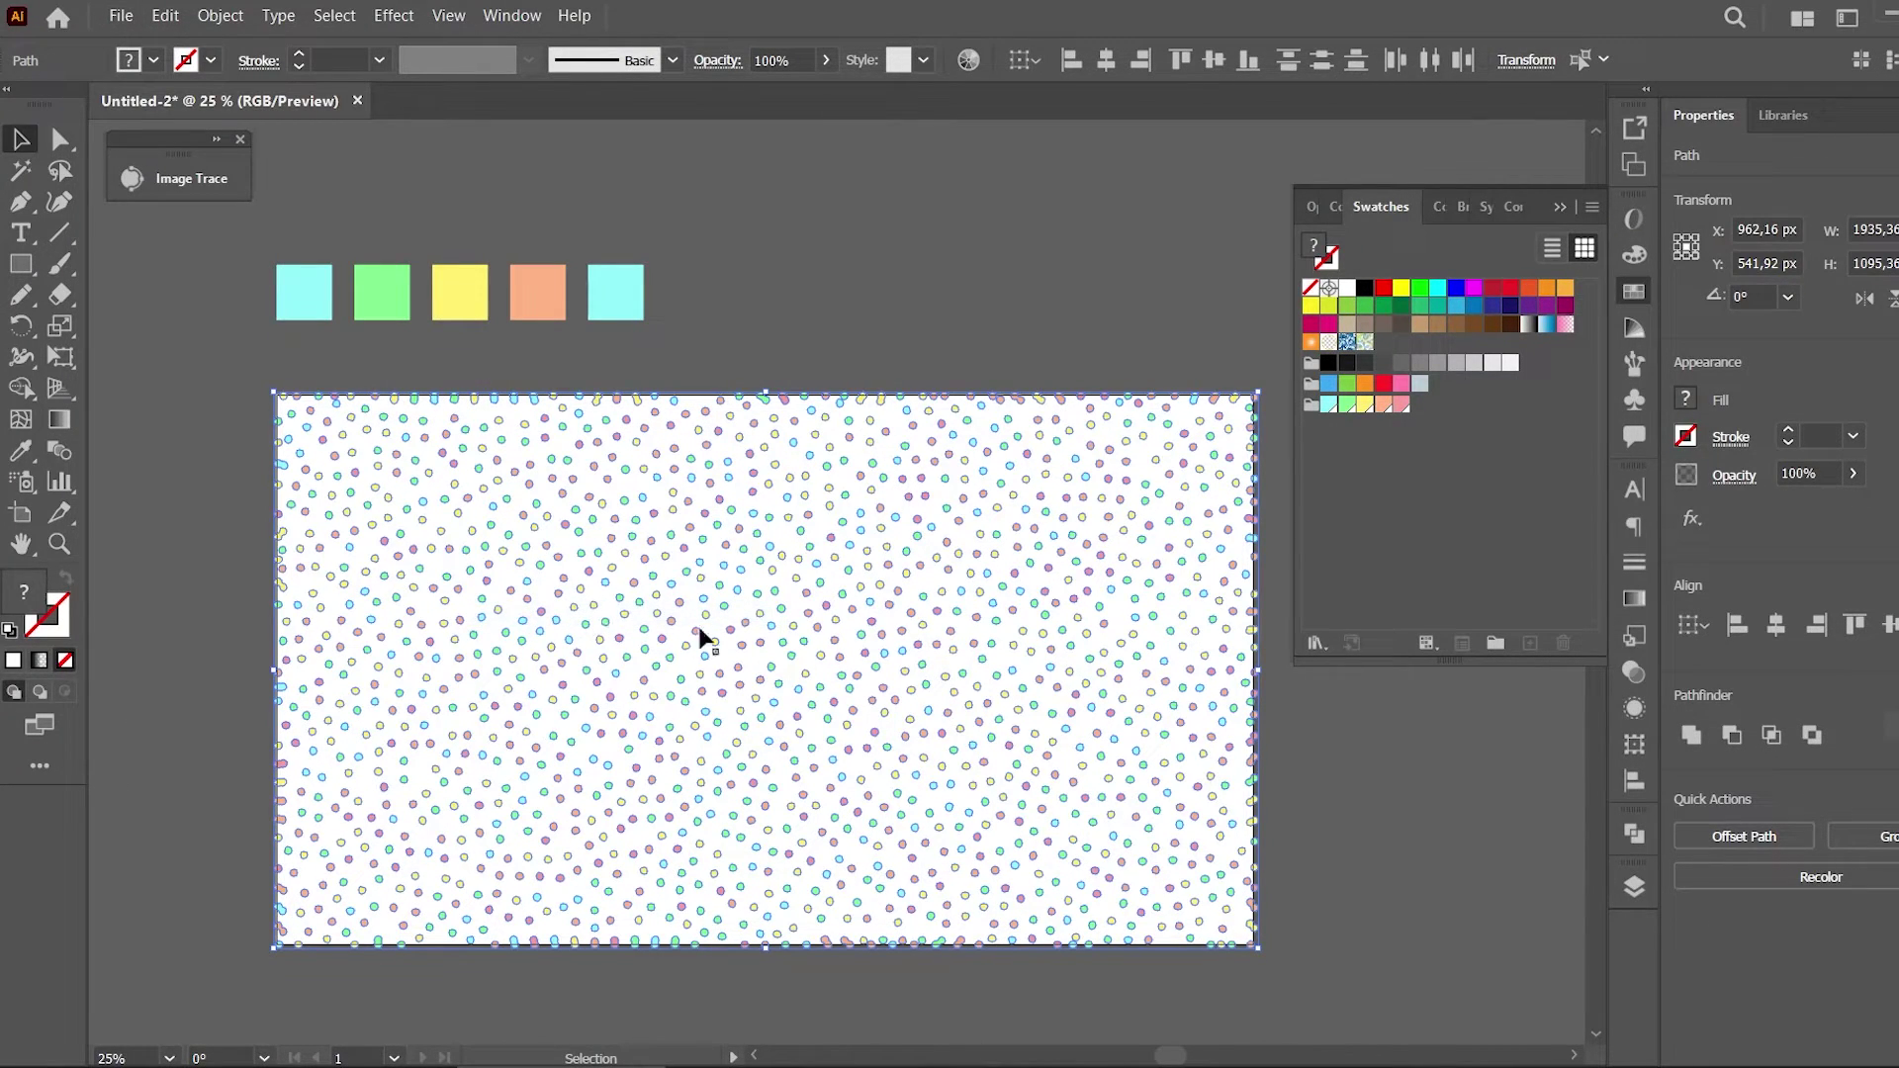
pyautogui.click(1398, 787)
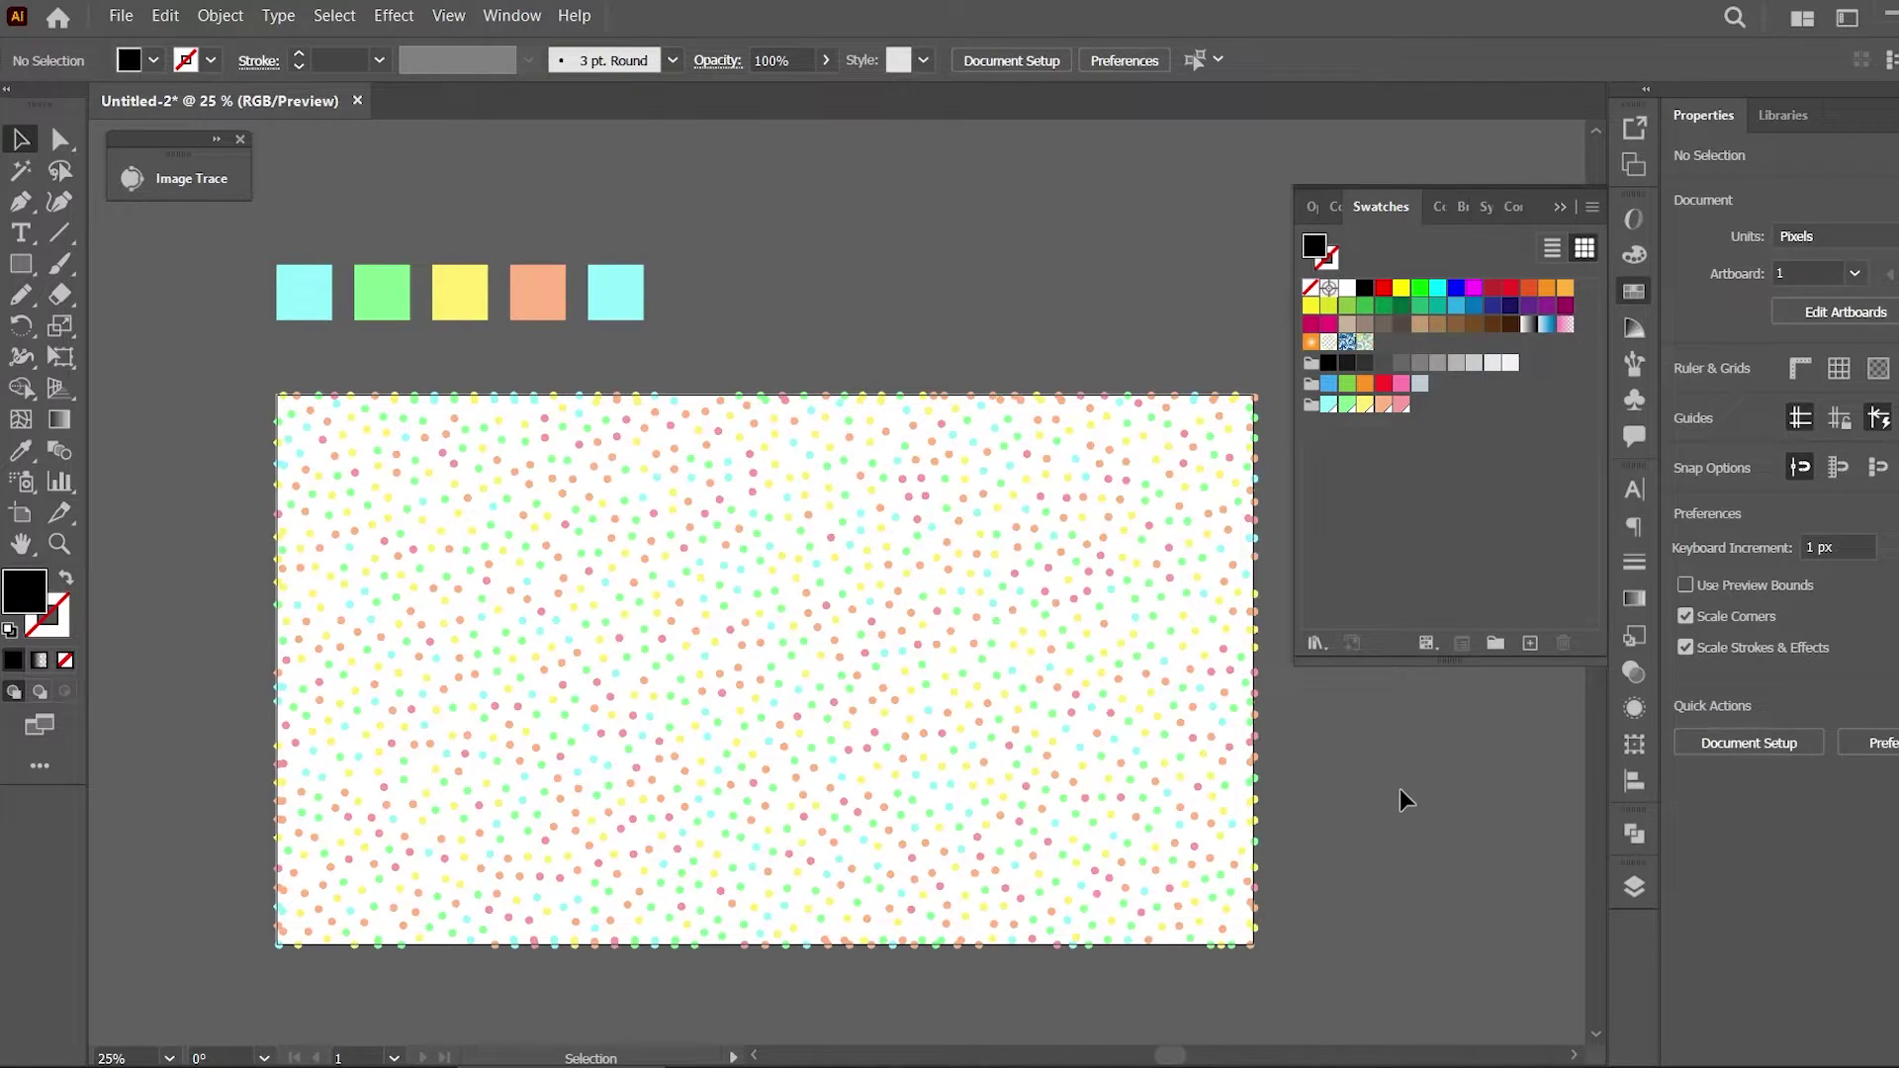
# Add a new Layer 2 and move it beneath Layer 1
pyautogui.click(1568, 211)
pyautogui.click(1633, 887)
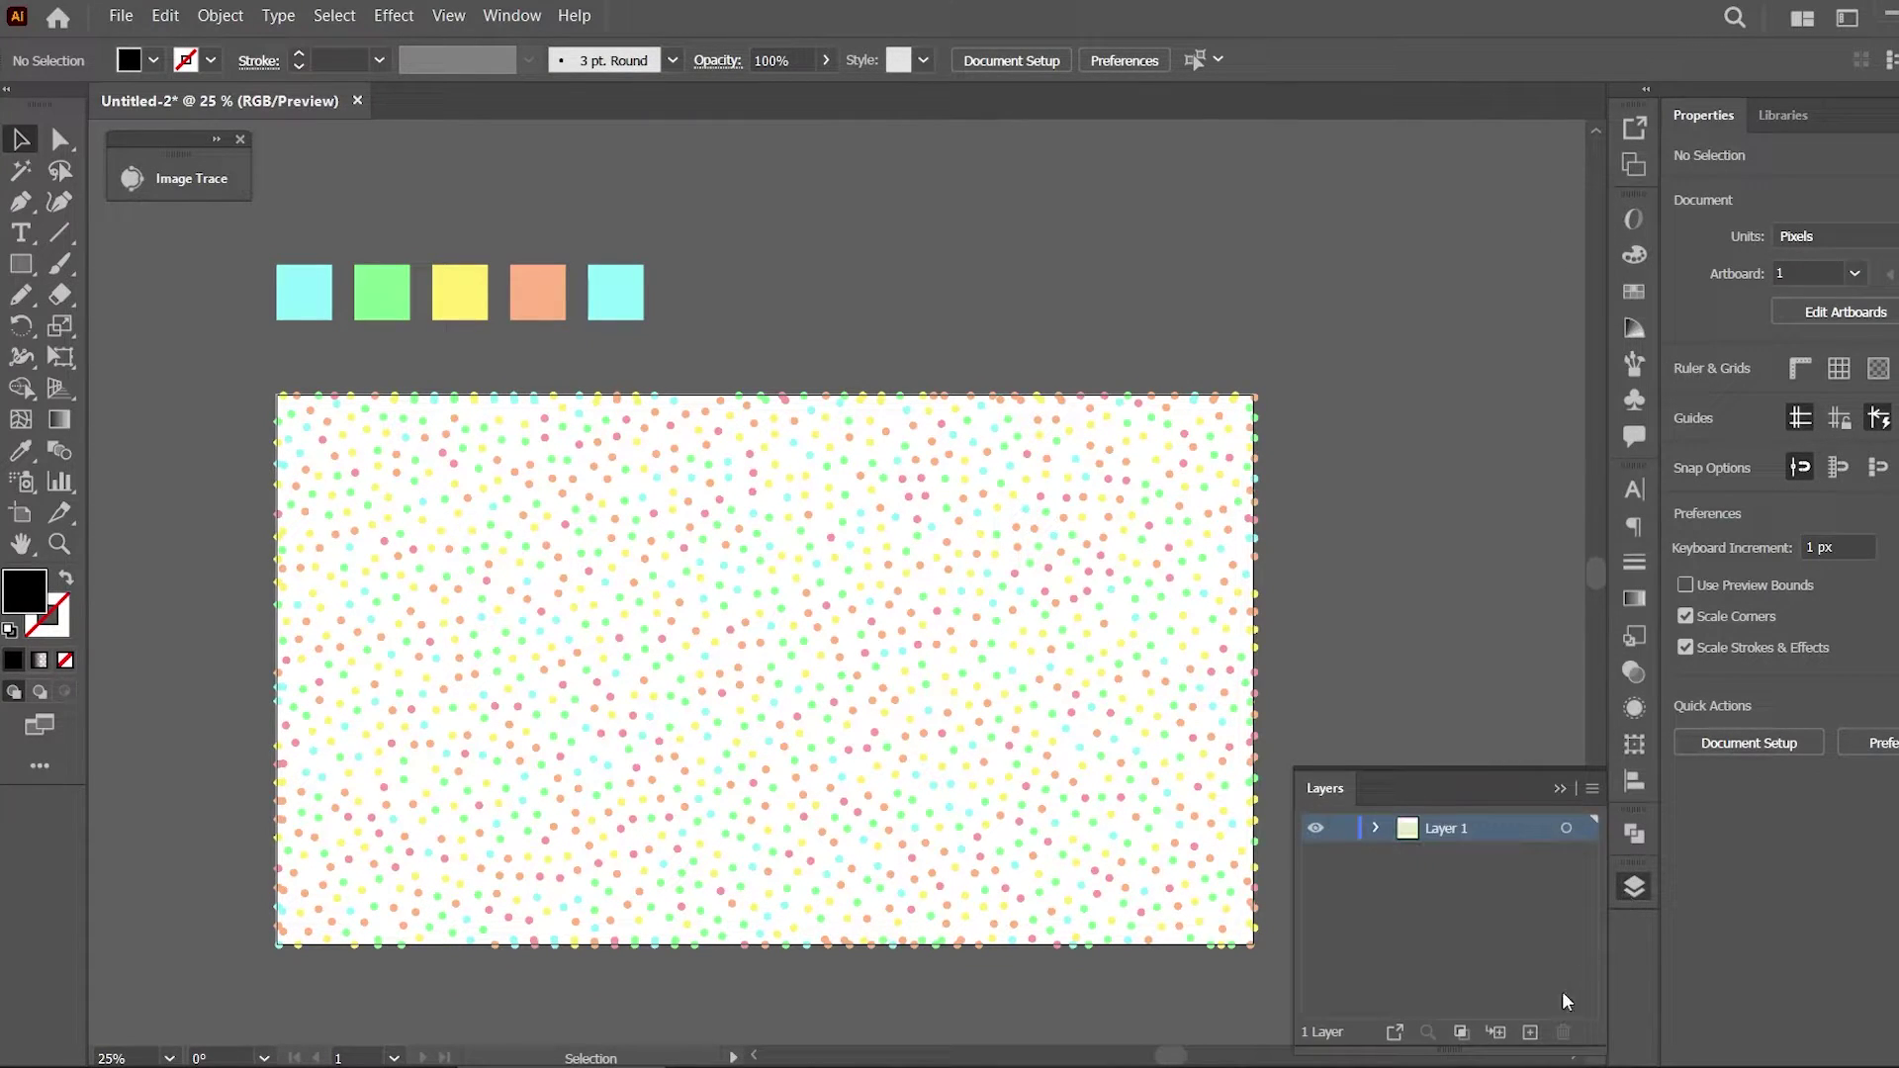
pyautogui.click(1530, 1032)
pyautogui.moveTo(1463, 824); pyautogui.dragTo(1491, 870)
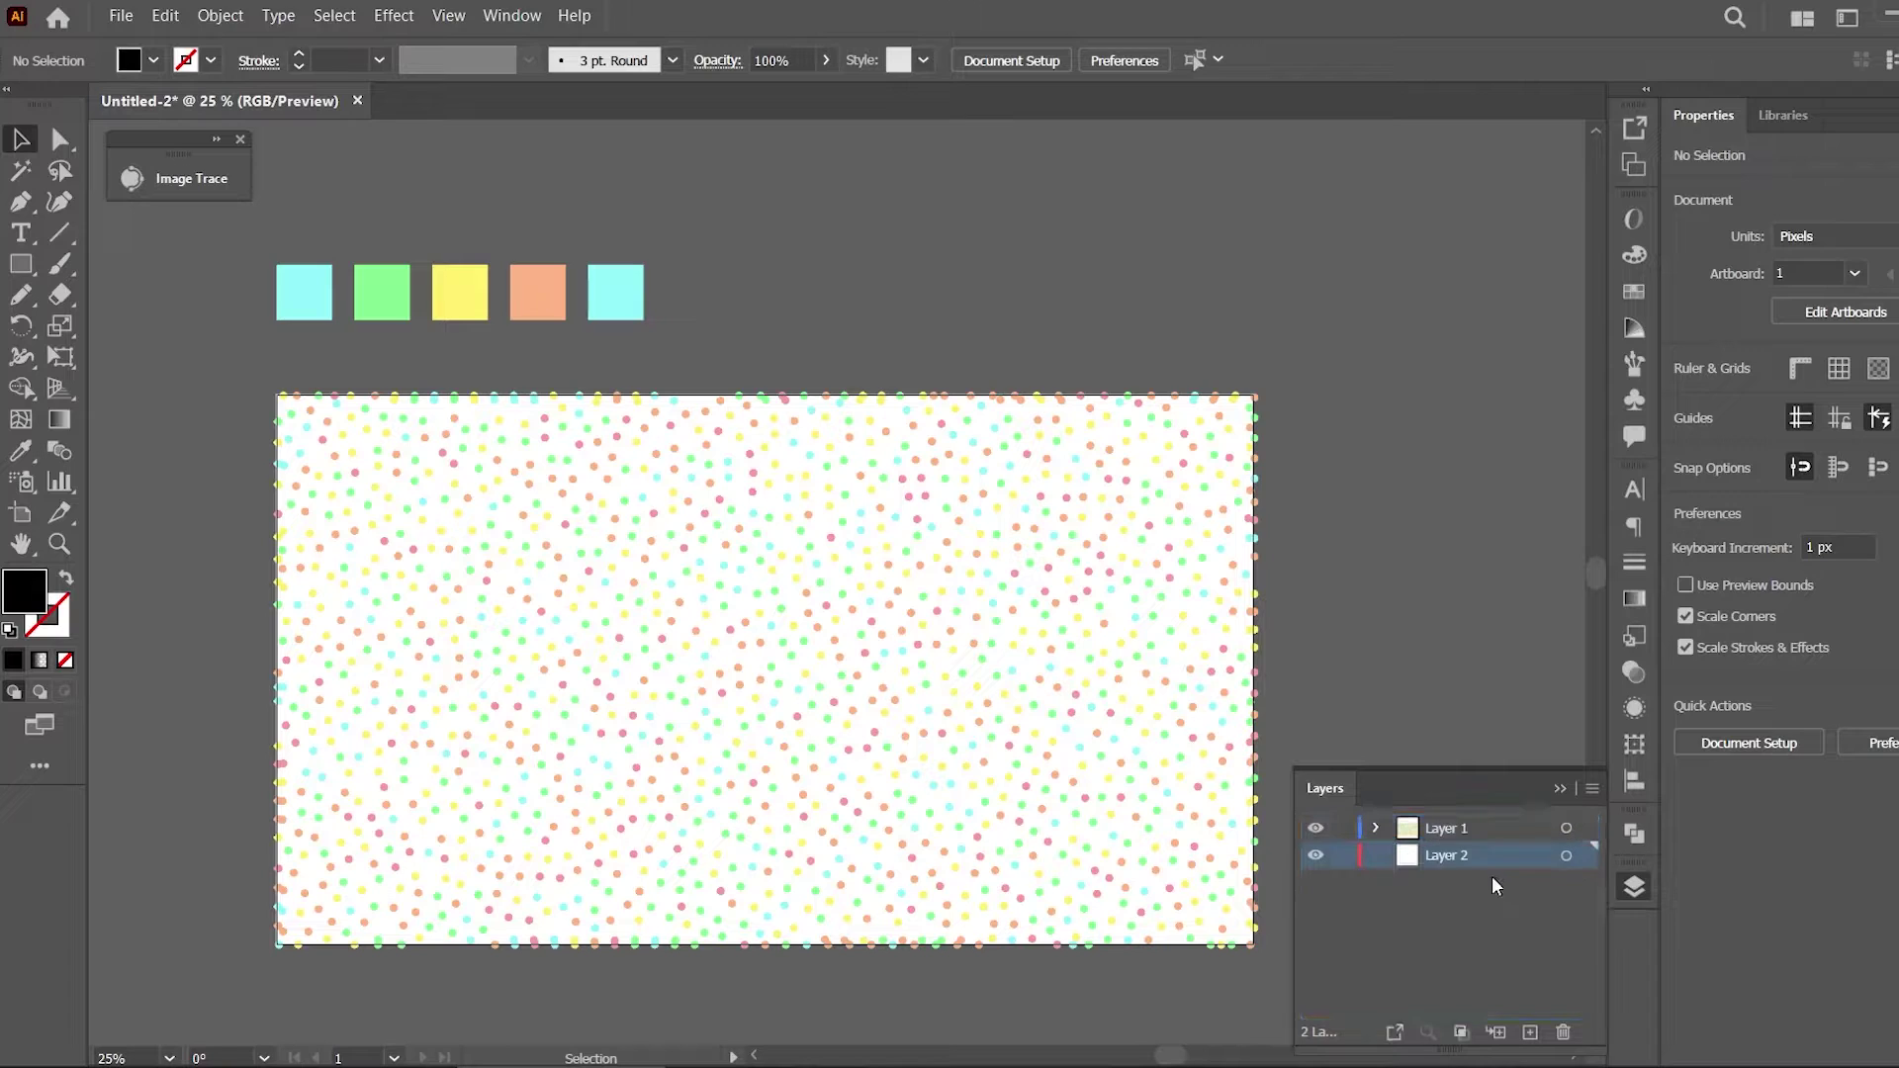
# Draw a 1920×1080 px rectangle and centre it horizontally and vertically on the artboard
pyautogui.click(21, 264)
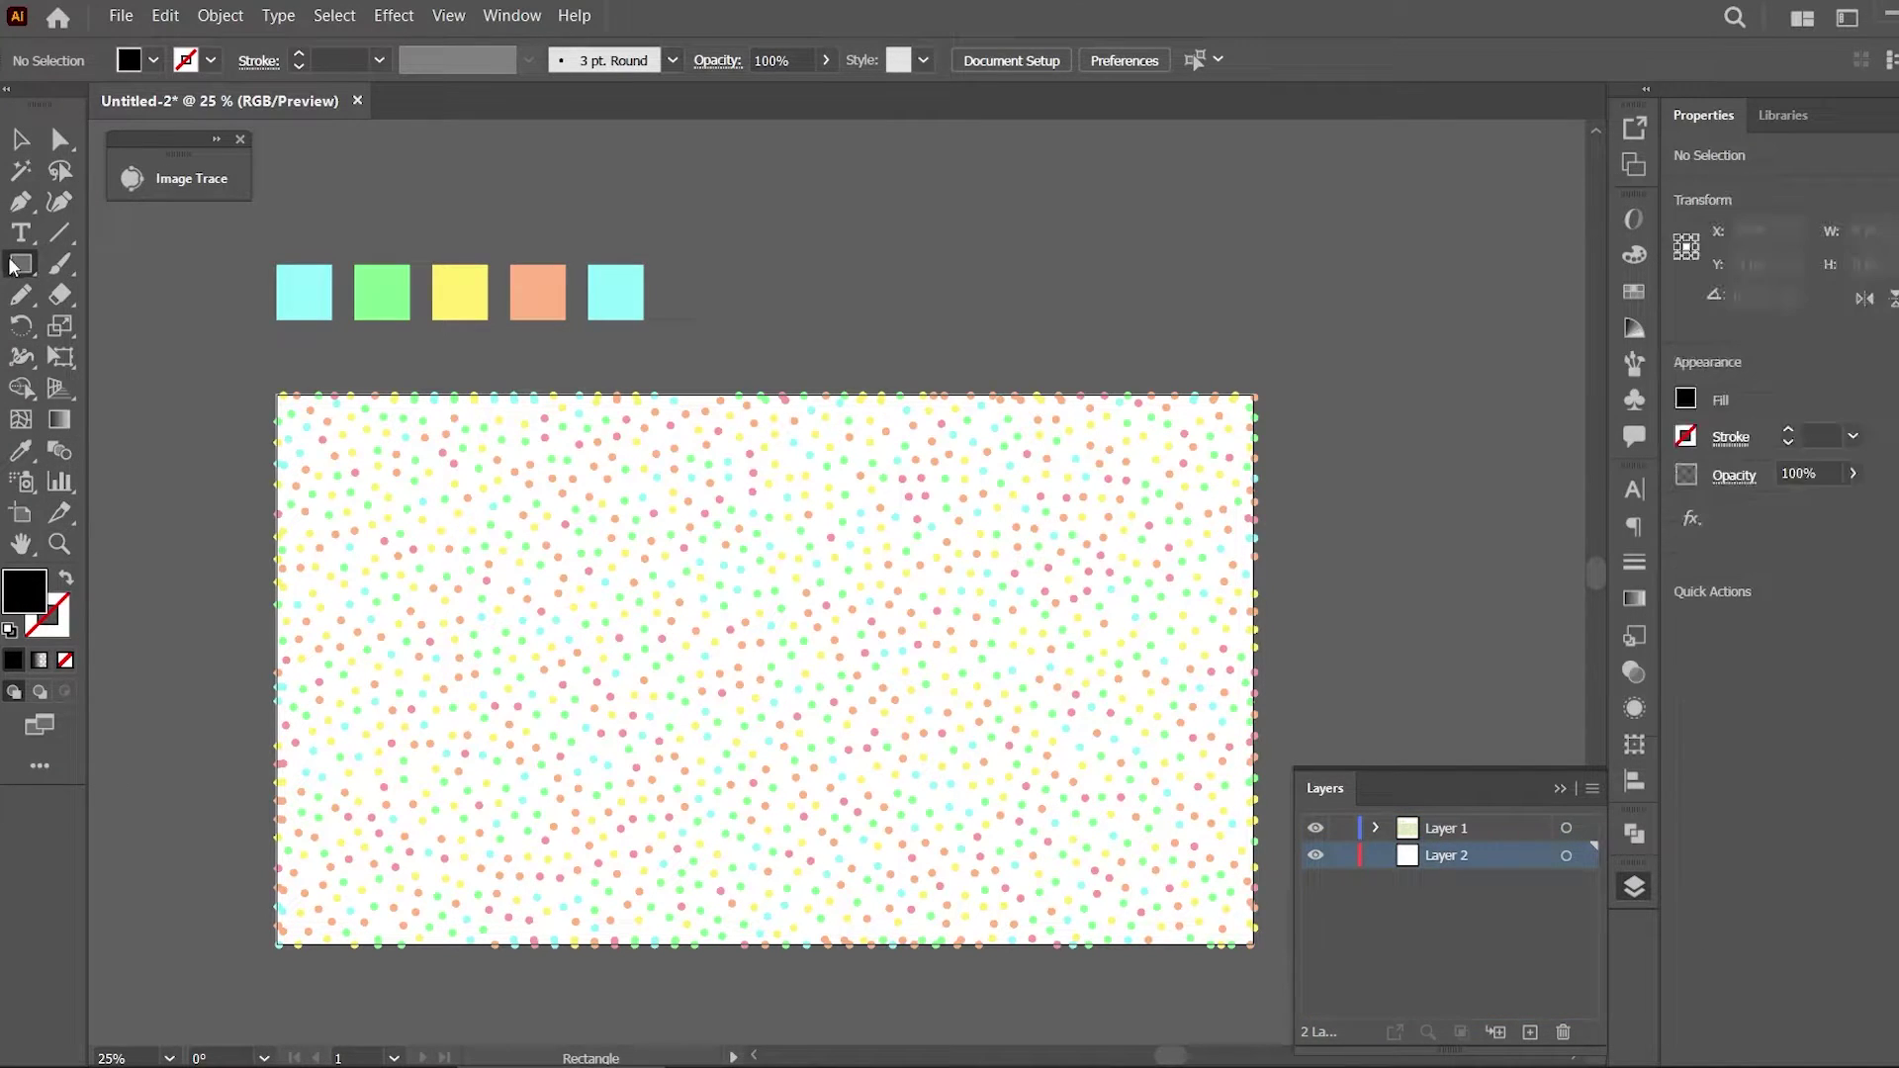
pyautogui.click(812, 338)
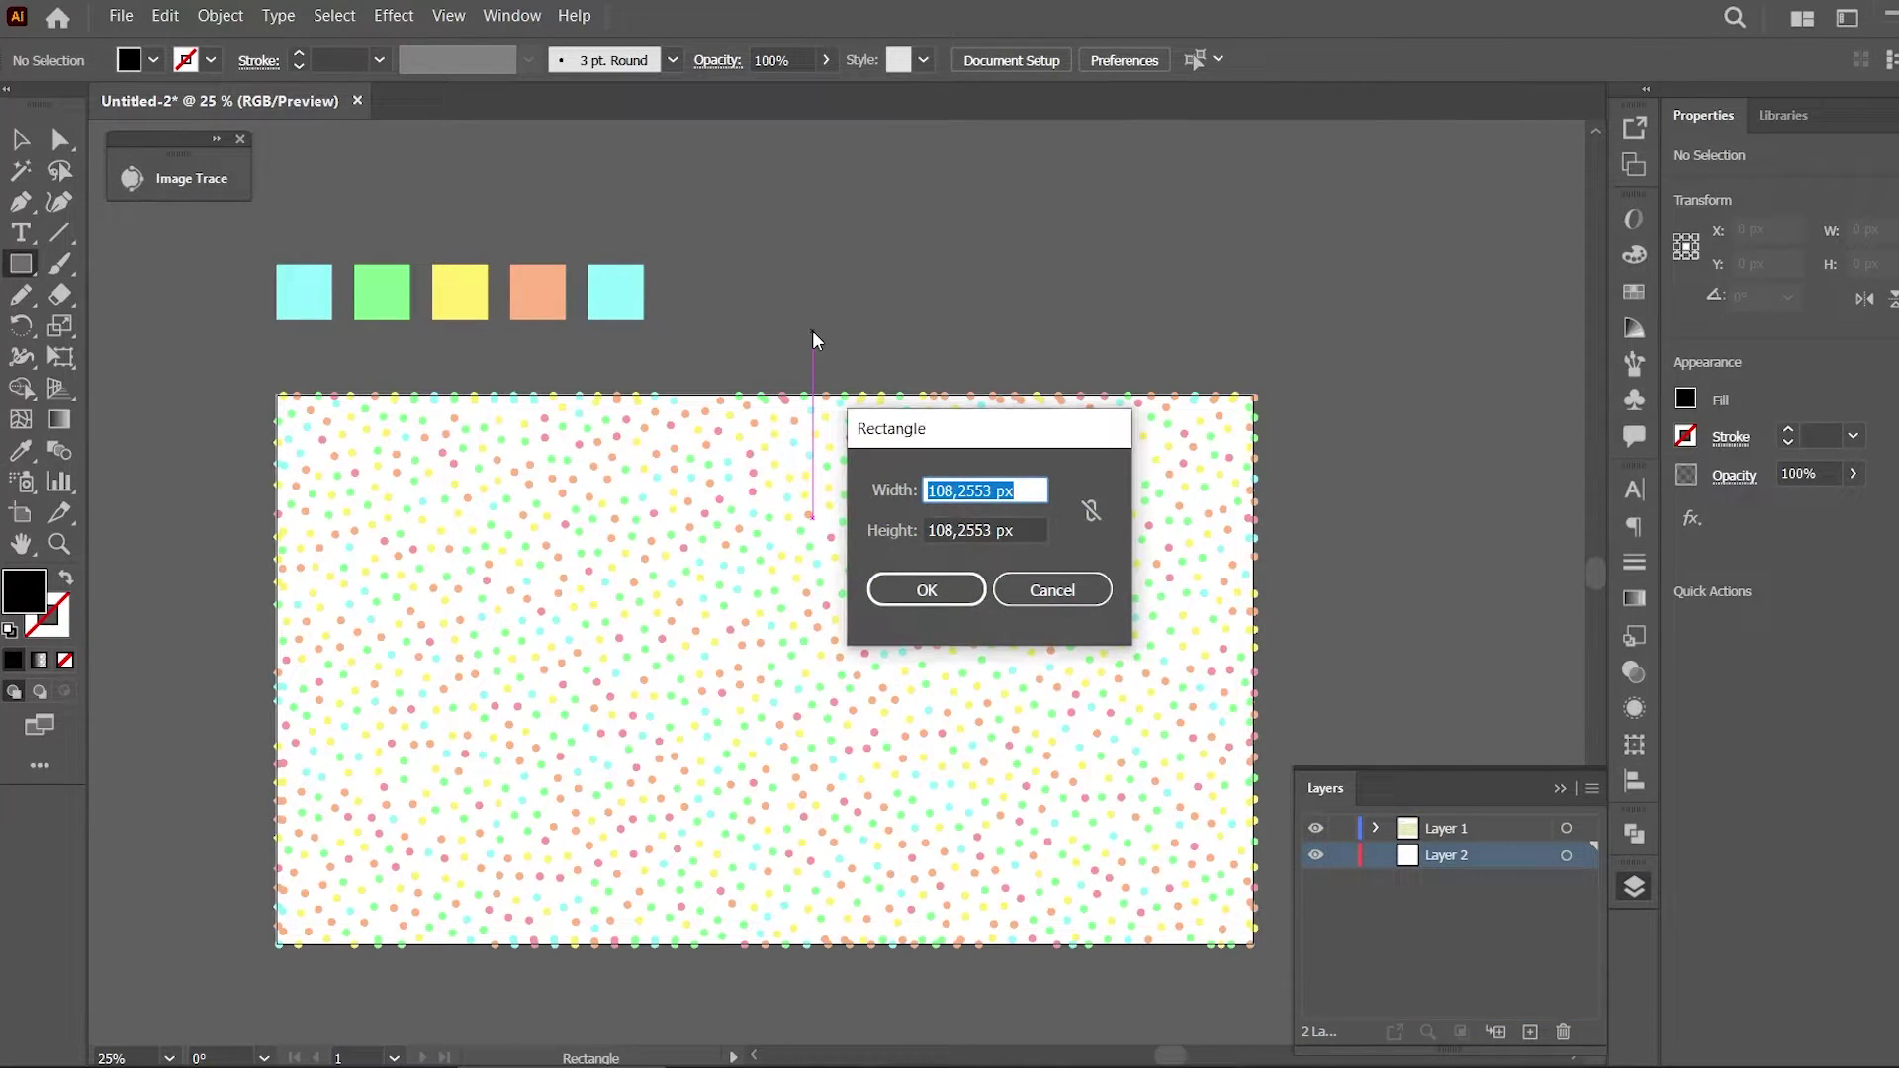
pyautogui.write('1920')
pyautogui.press('Tab')
pyautogui.write('108')
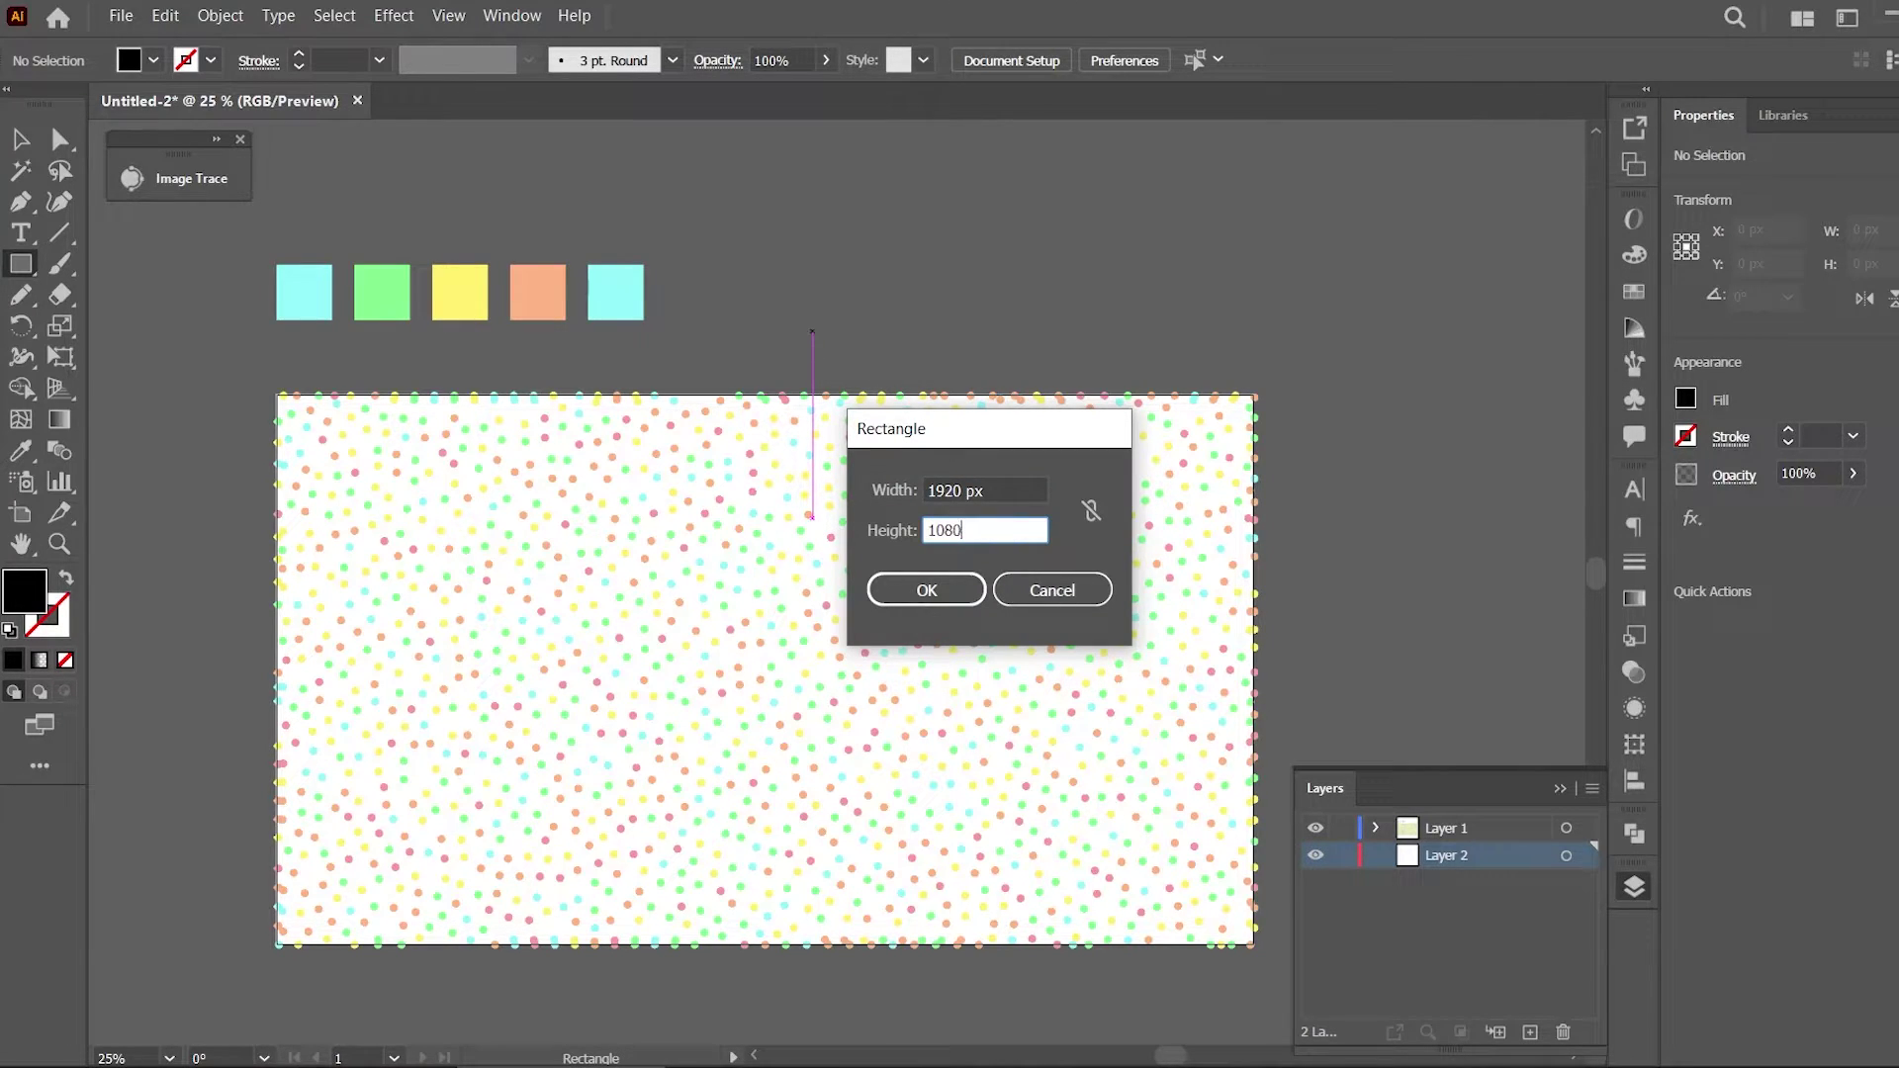
pyautogui.click(930, 592)
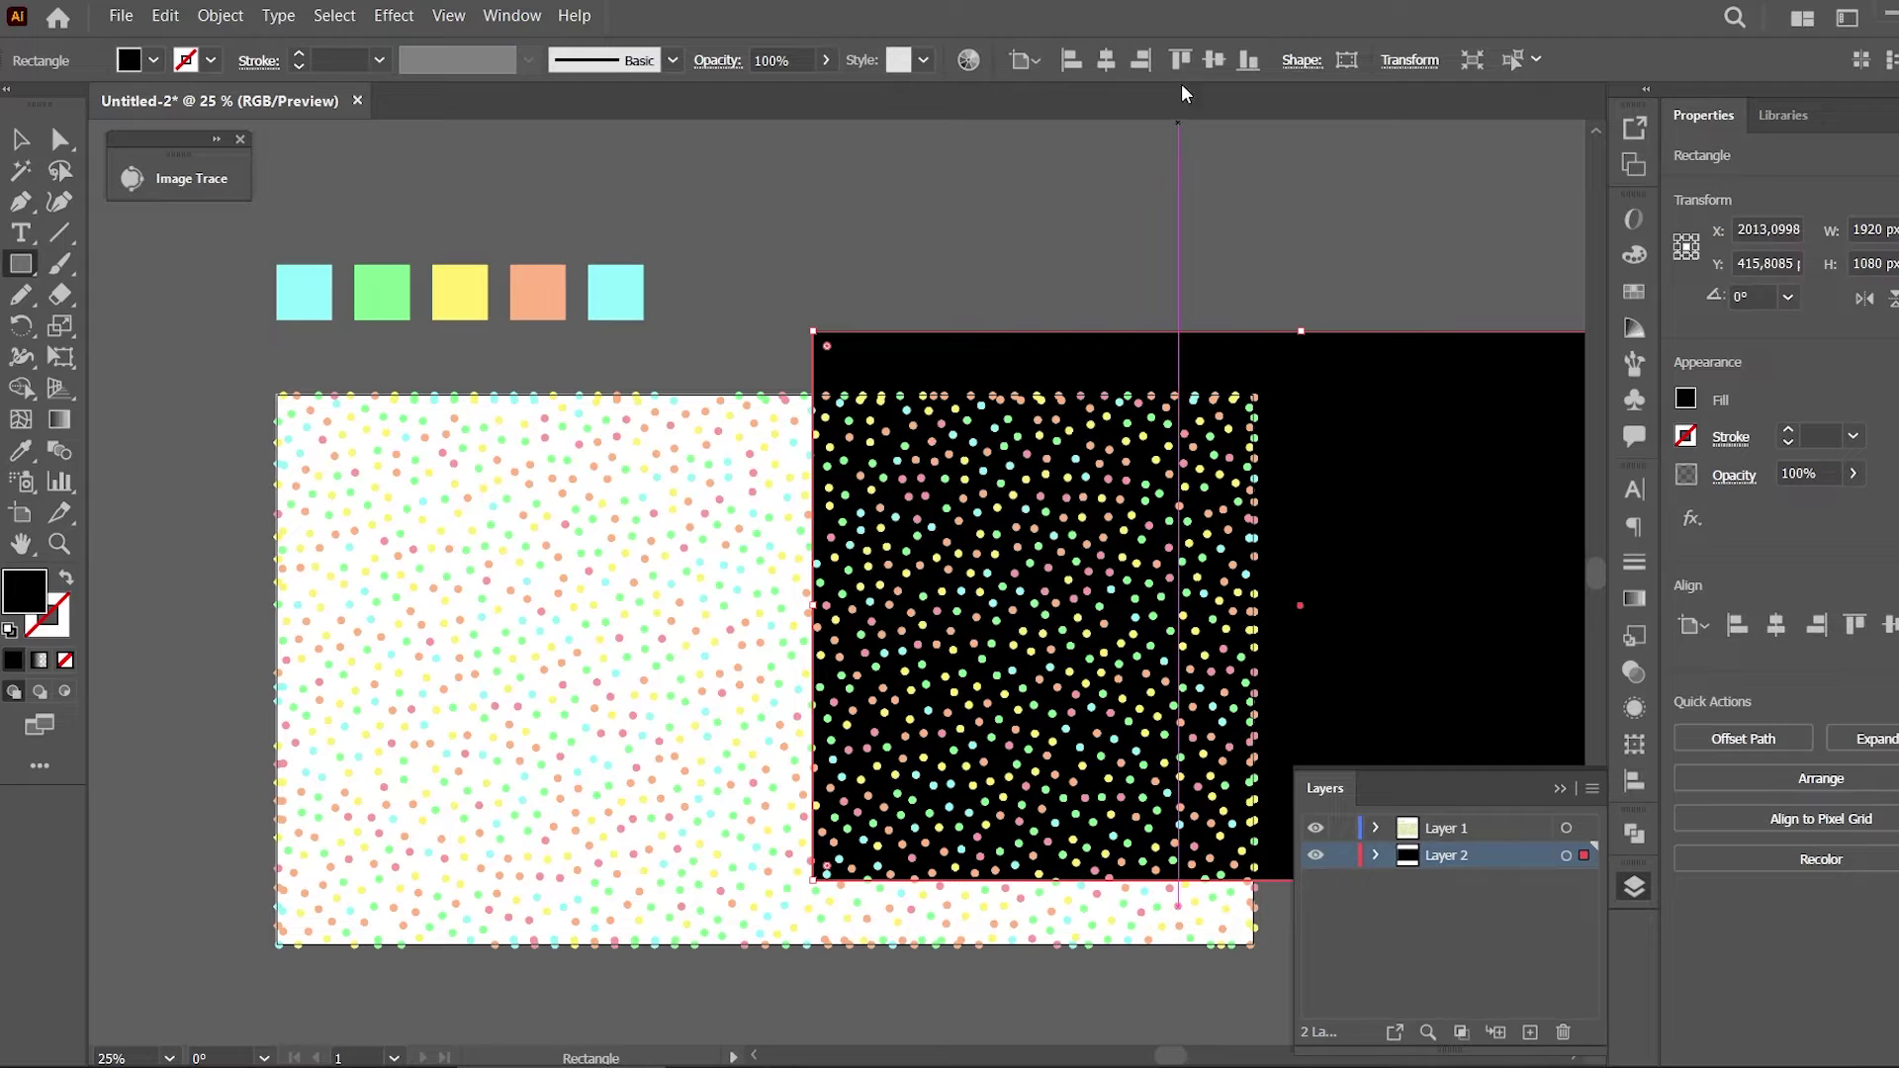
pyautogui.click(1109, 61)
pyautogui.click(1214, 61)
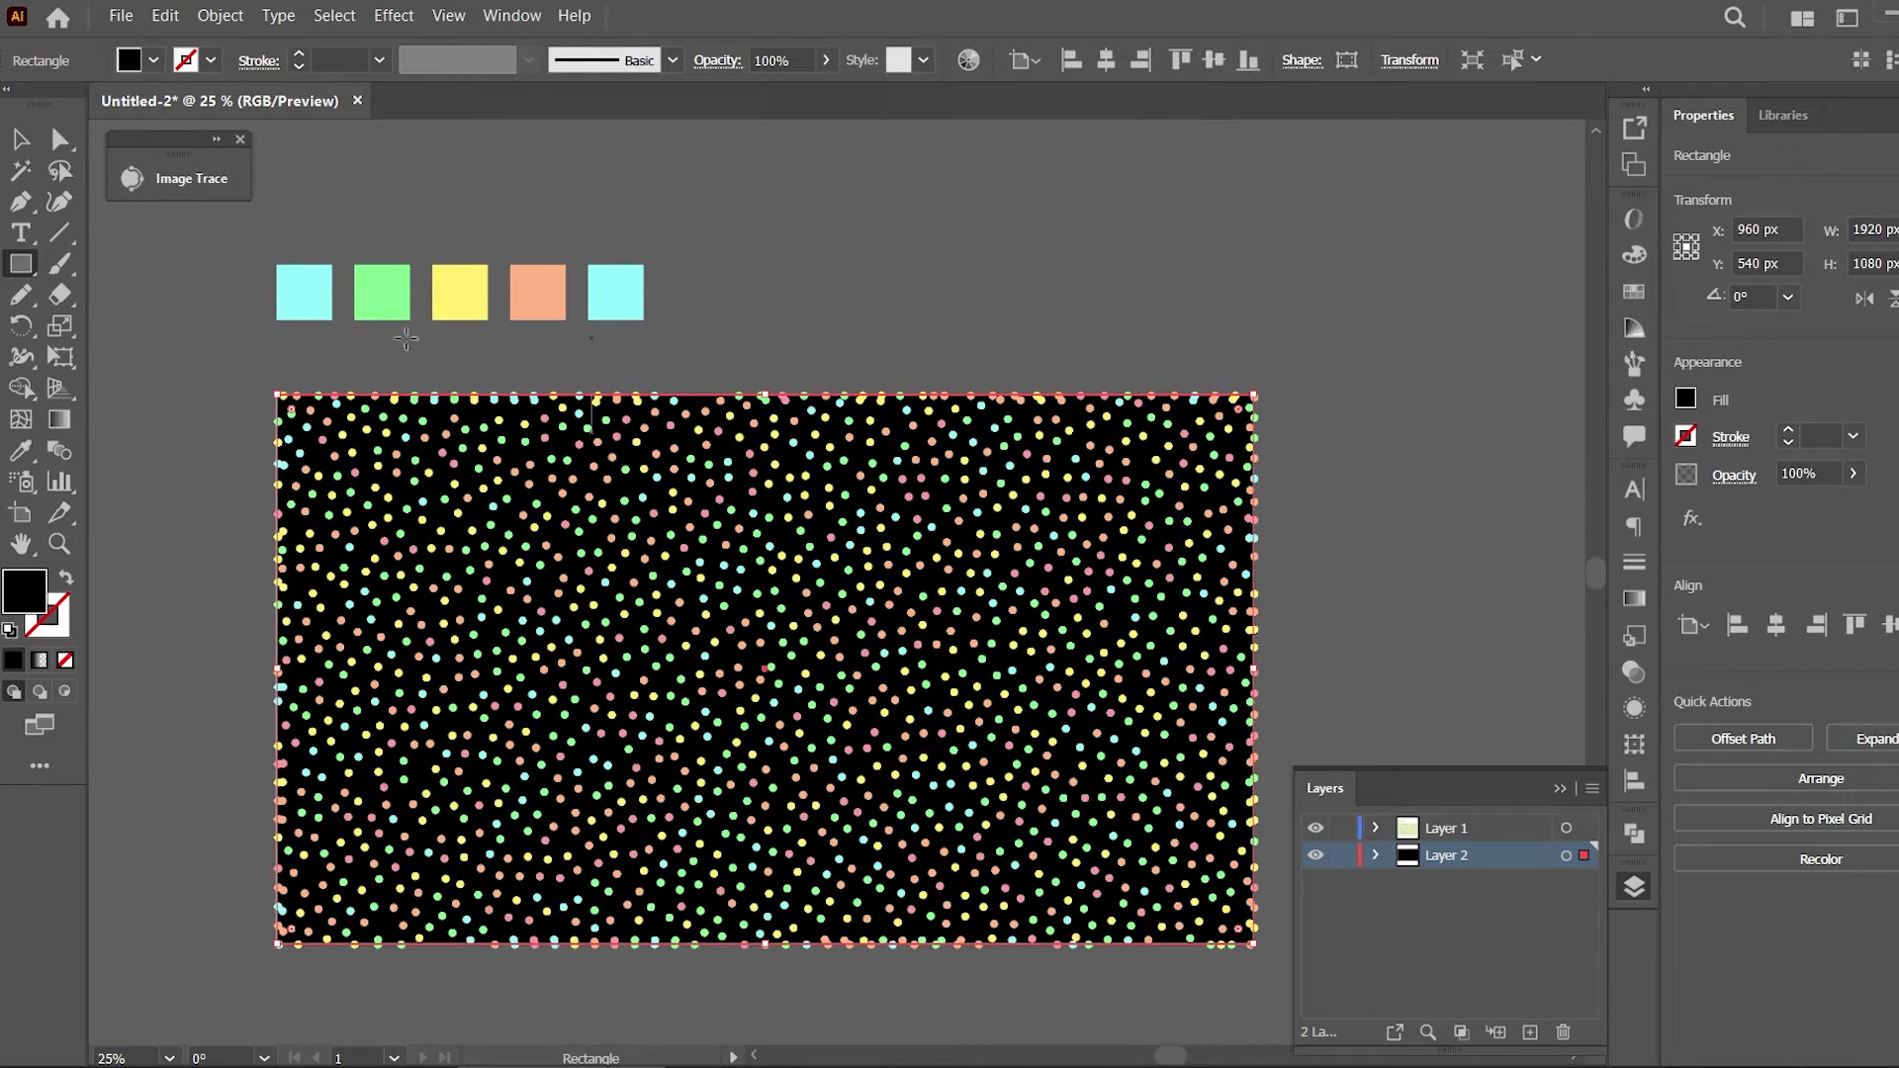
# Fill the background rectangle with near-black #0C0C0C, then deselect it
pyautogui.press('v')
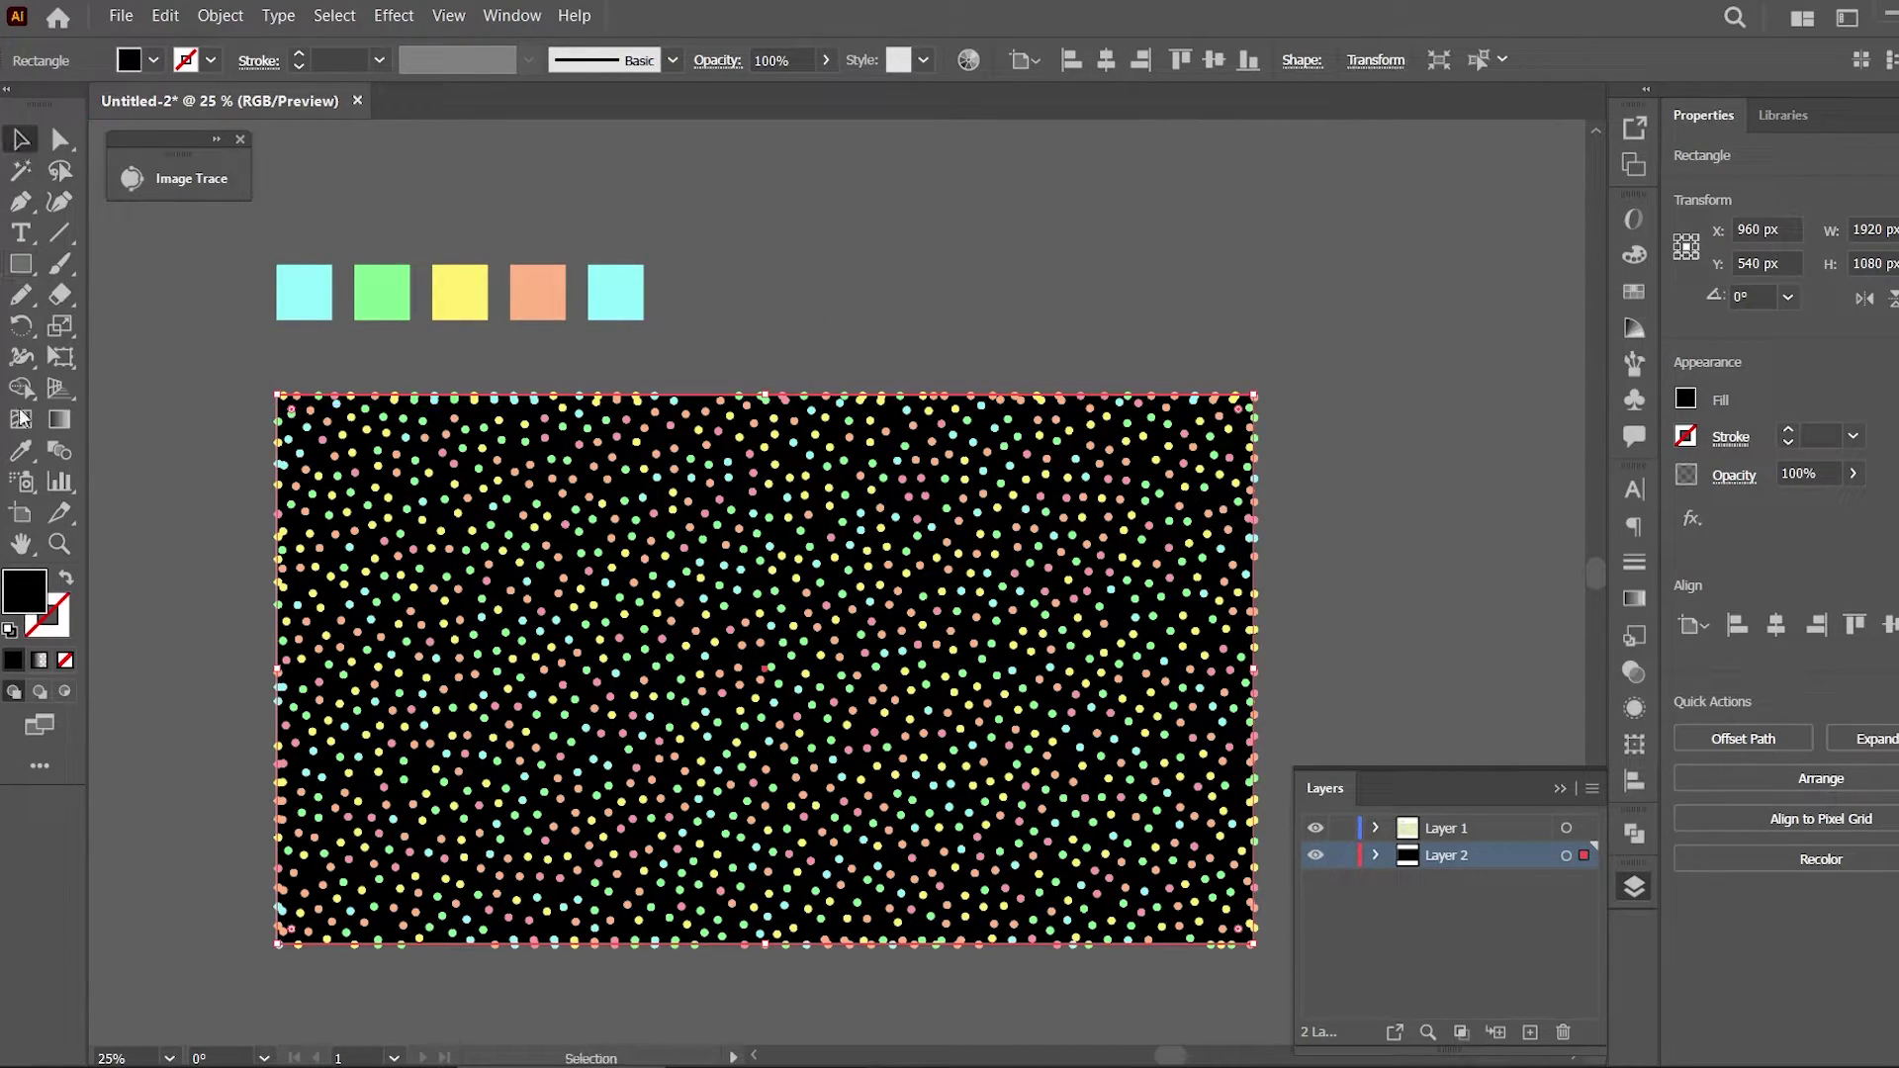
pyautogui.doubleClick(38, 605)
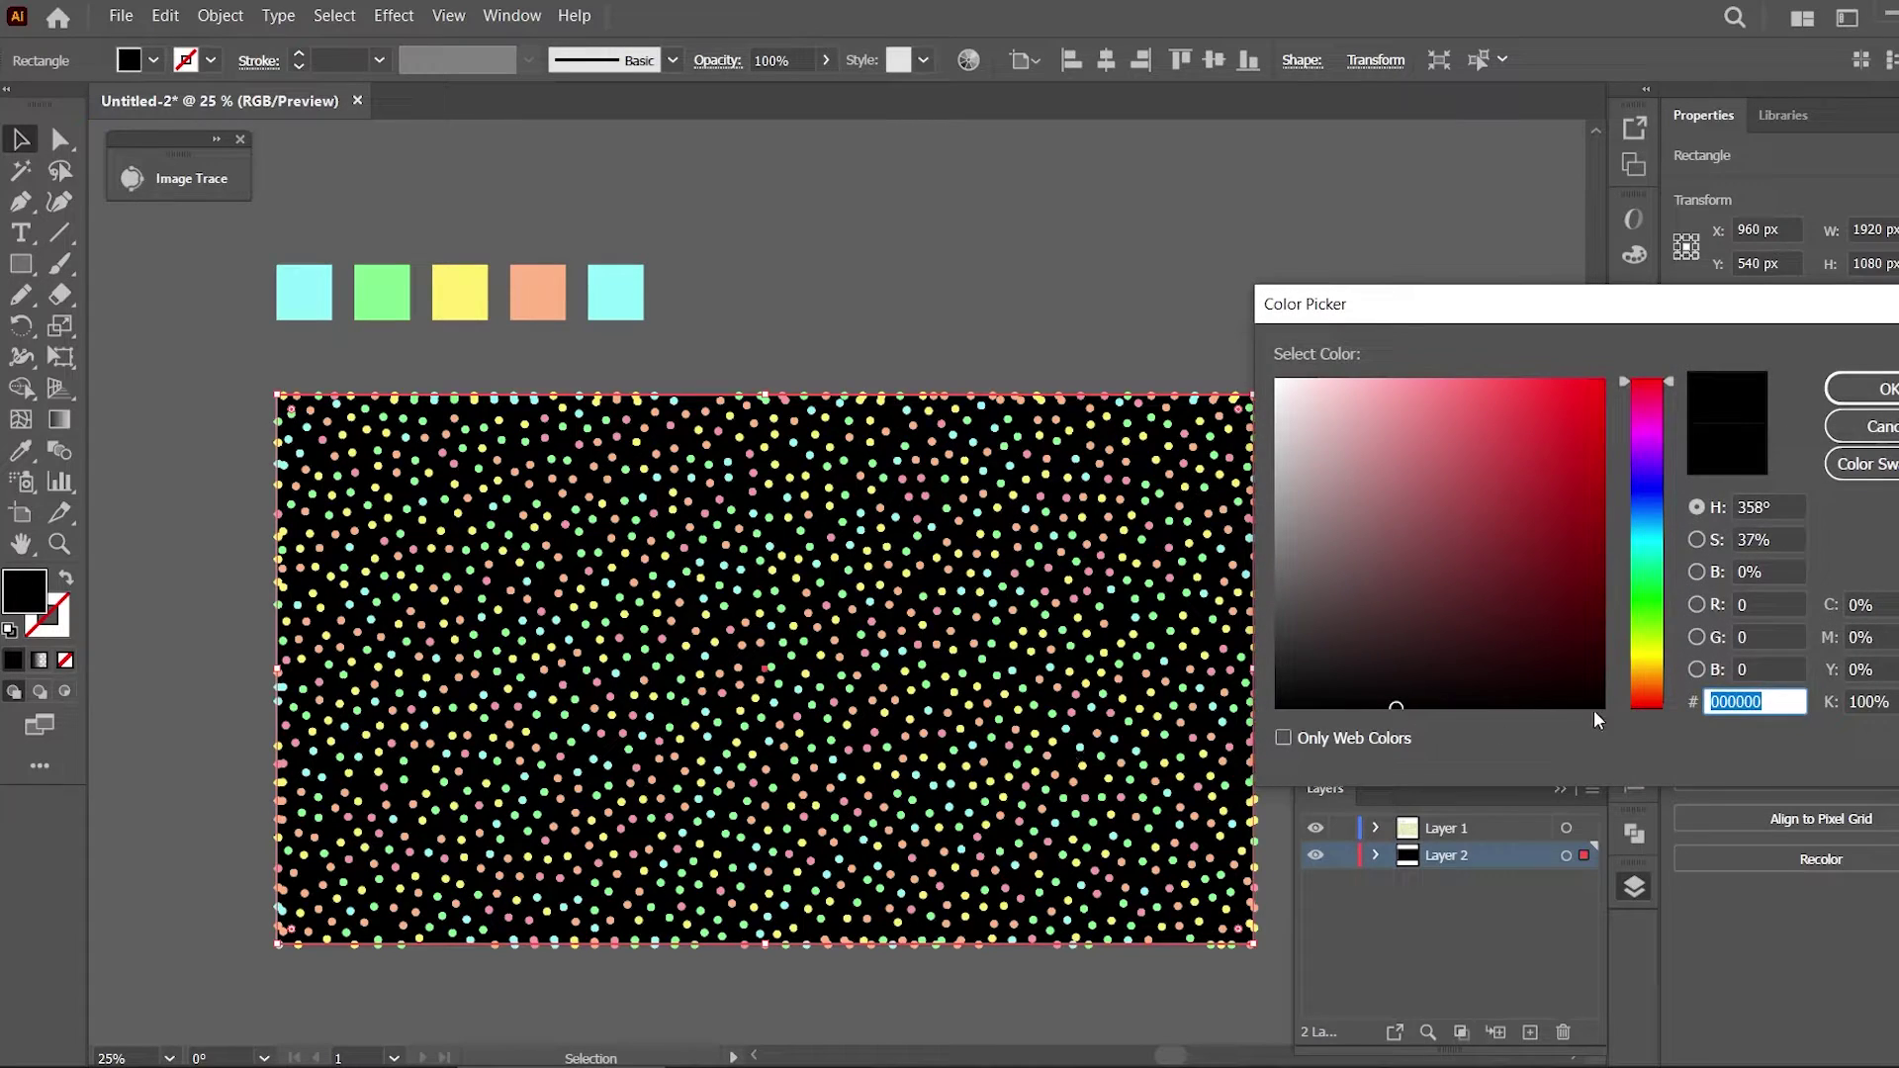
pyautogui.moveTo(1389, 700); pyautogui.dragTo(1256, 693)
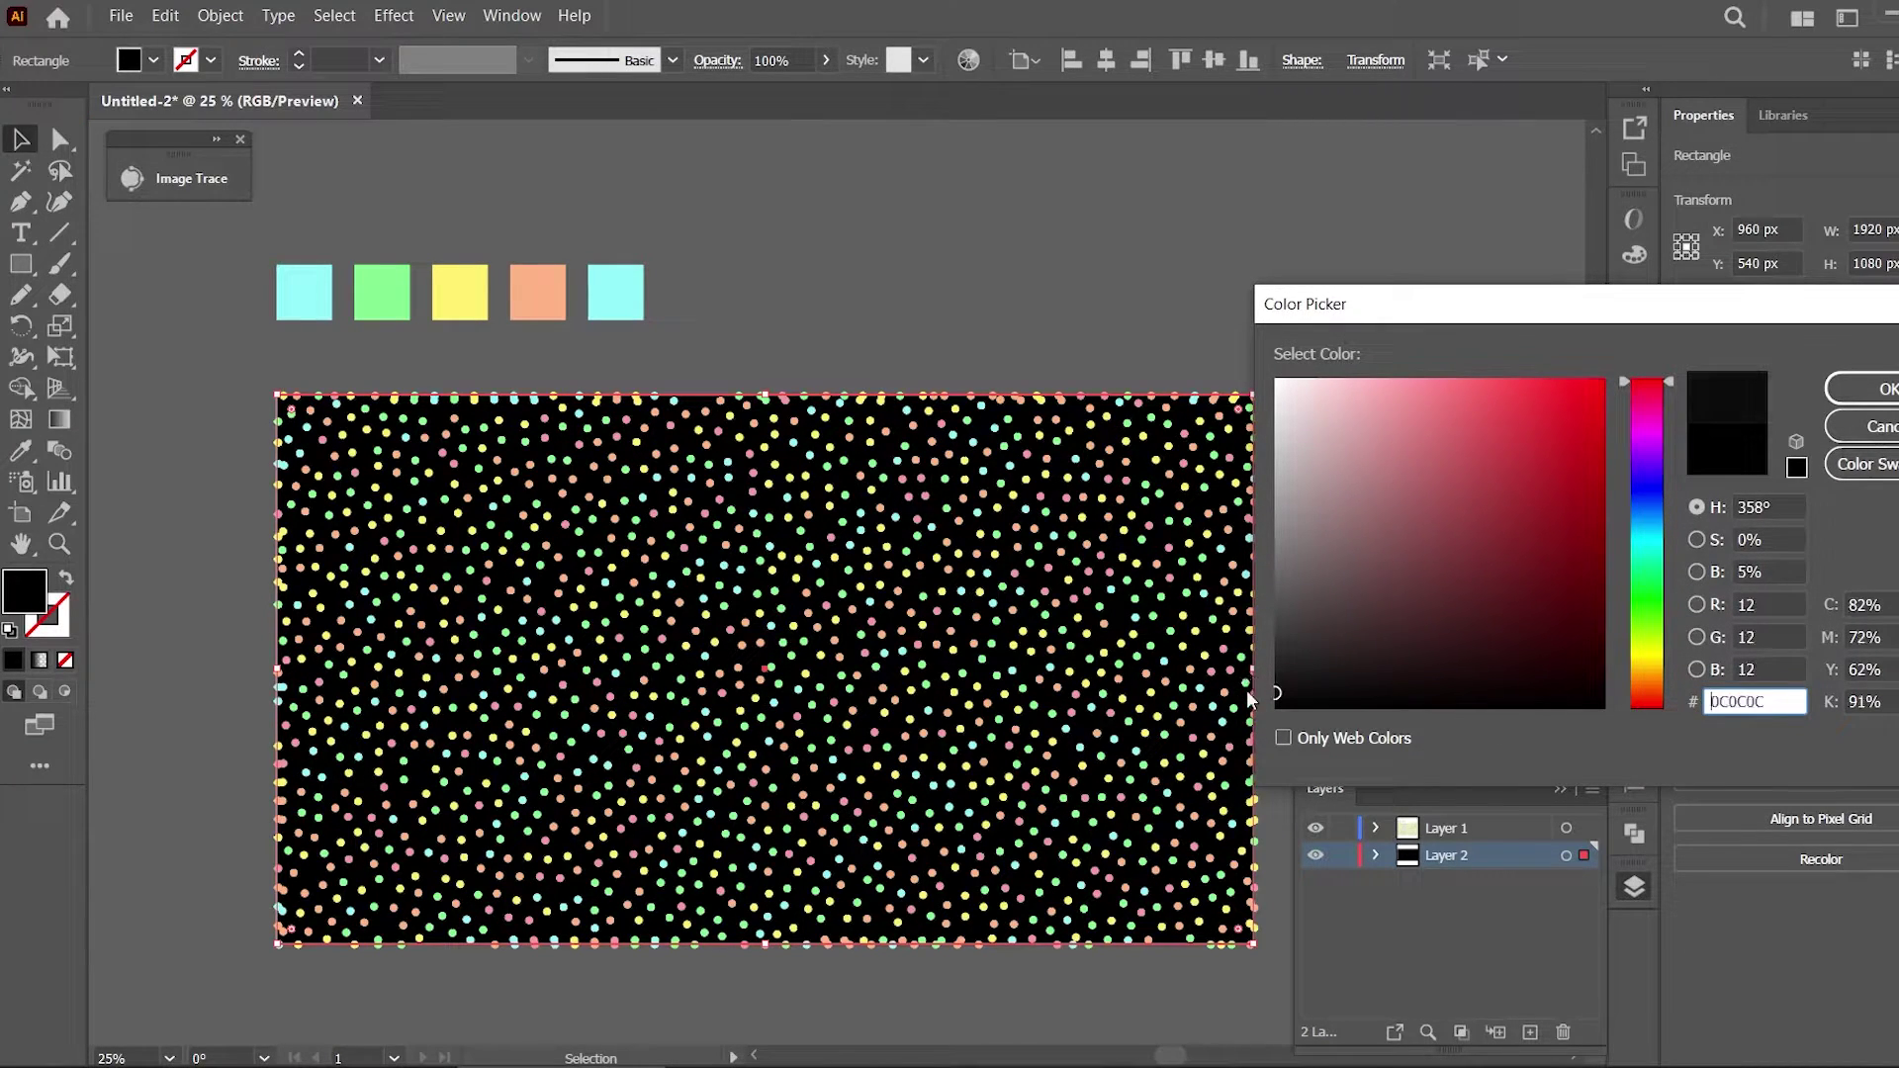
pyautogui.click(1879, 389)
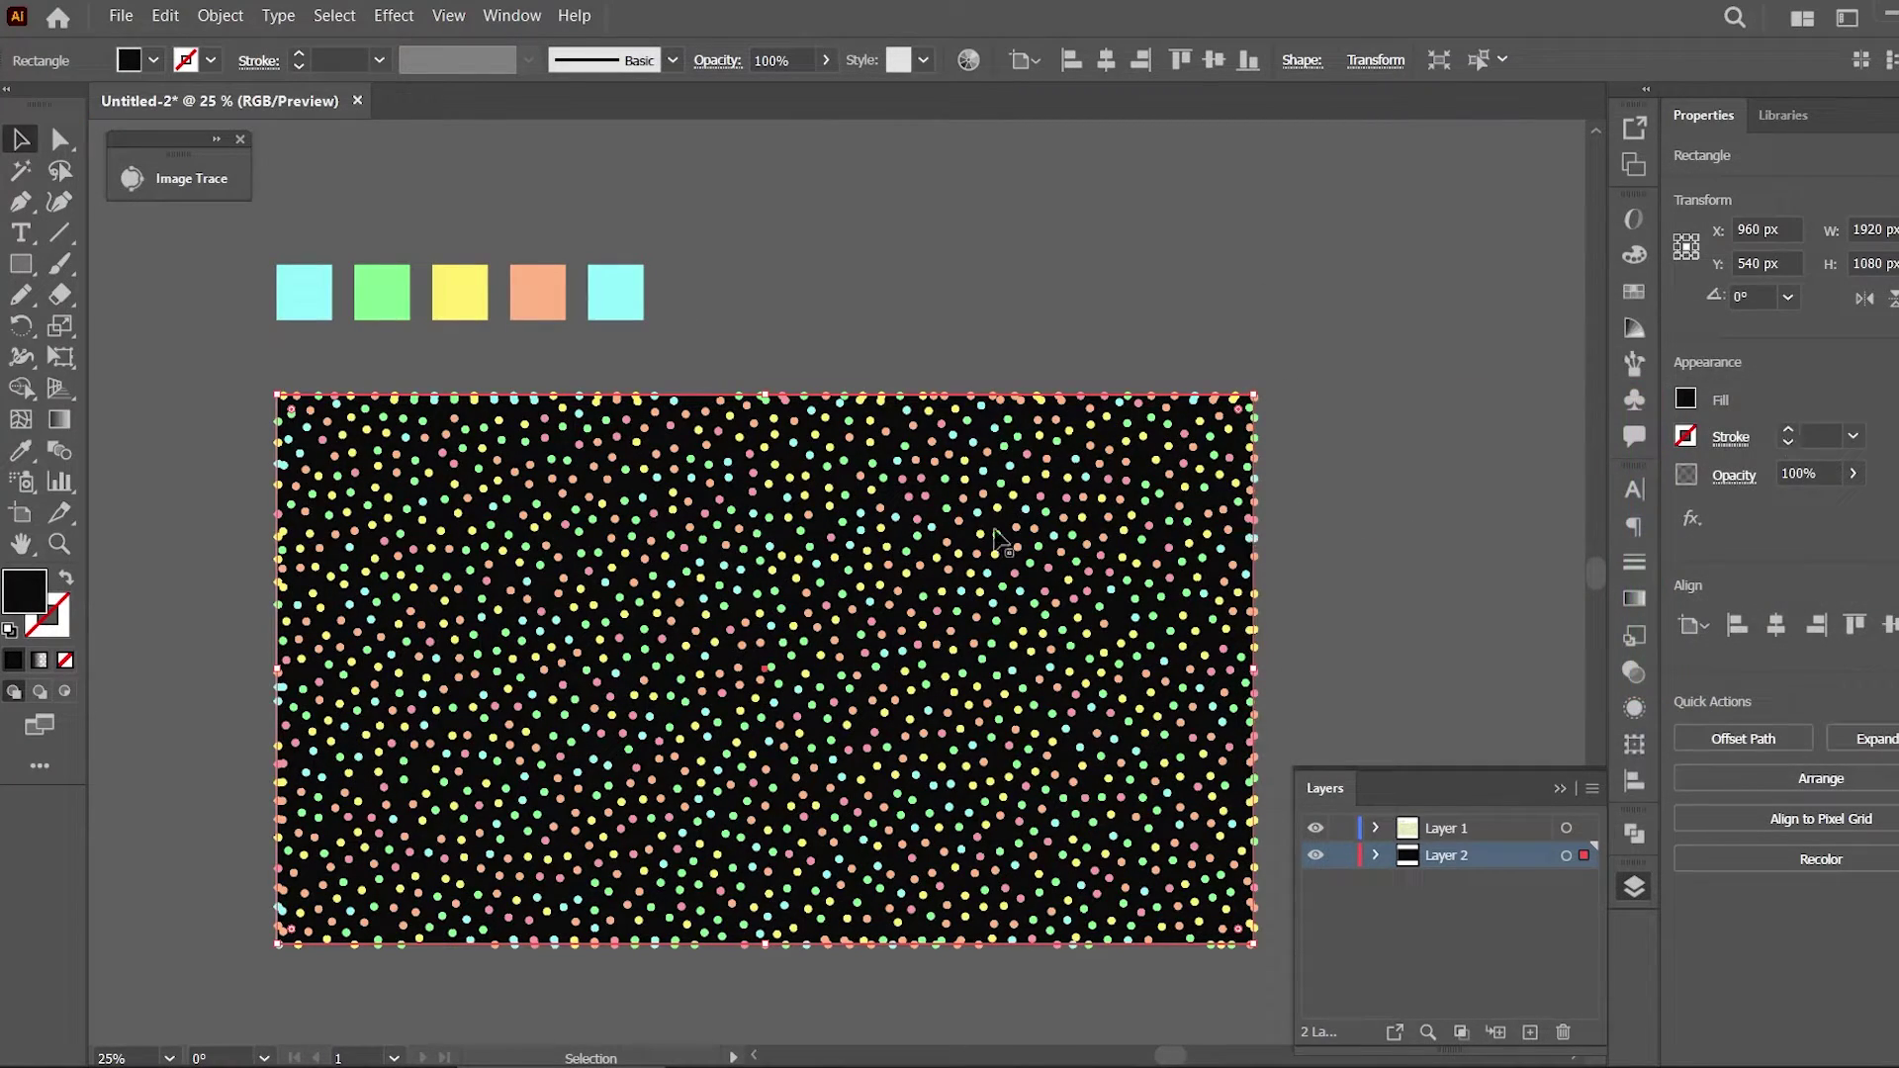
pyautogui.click(1416, 324)
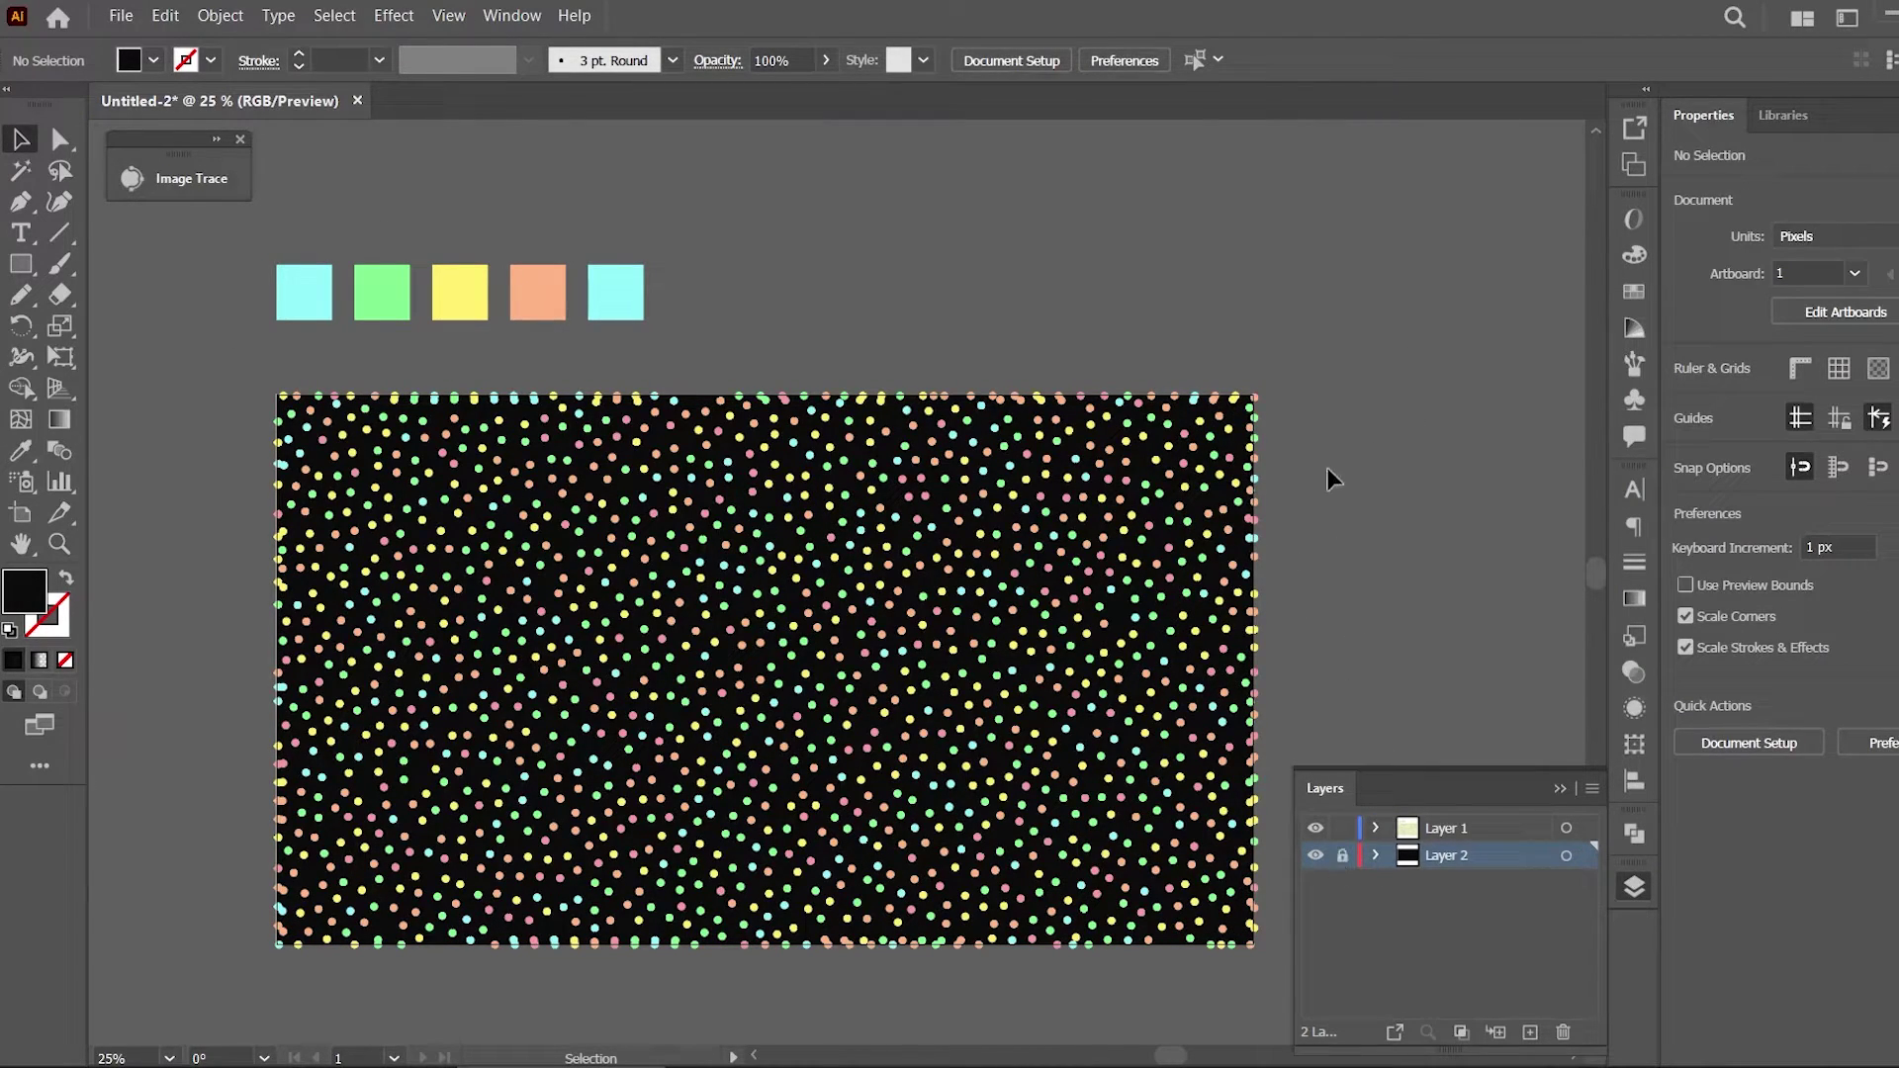
# Group all the dots and scale the group up past the artboard edges
pyautogui.hotkey('ctrl', 'a')
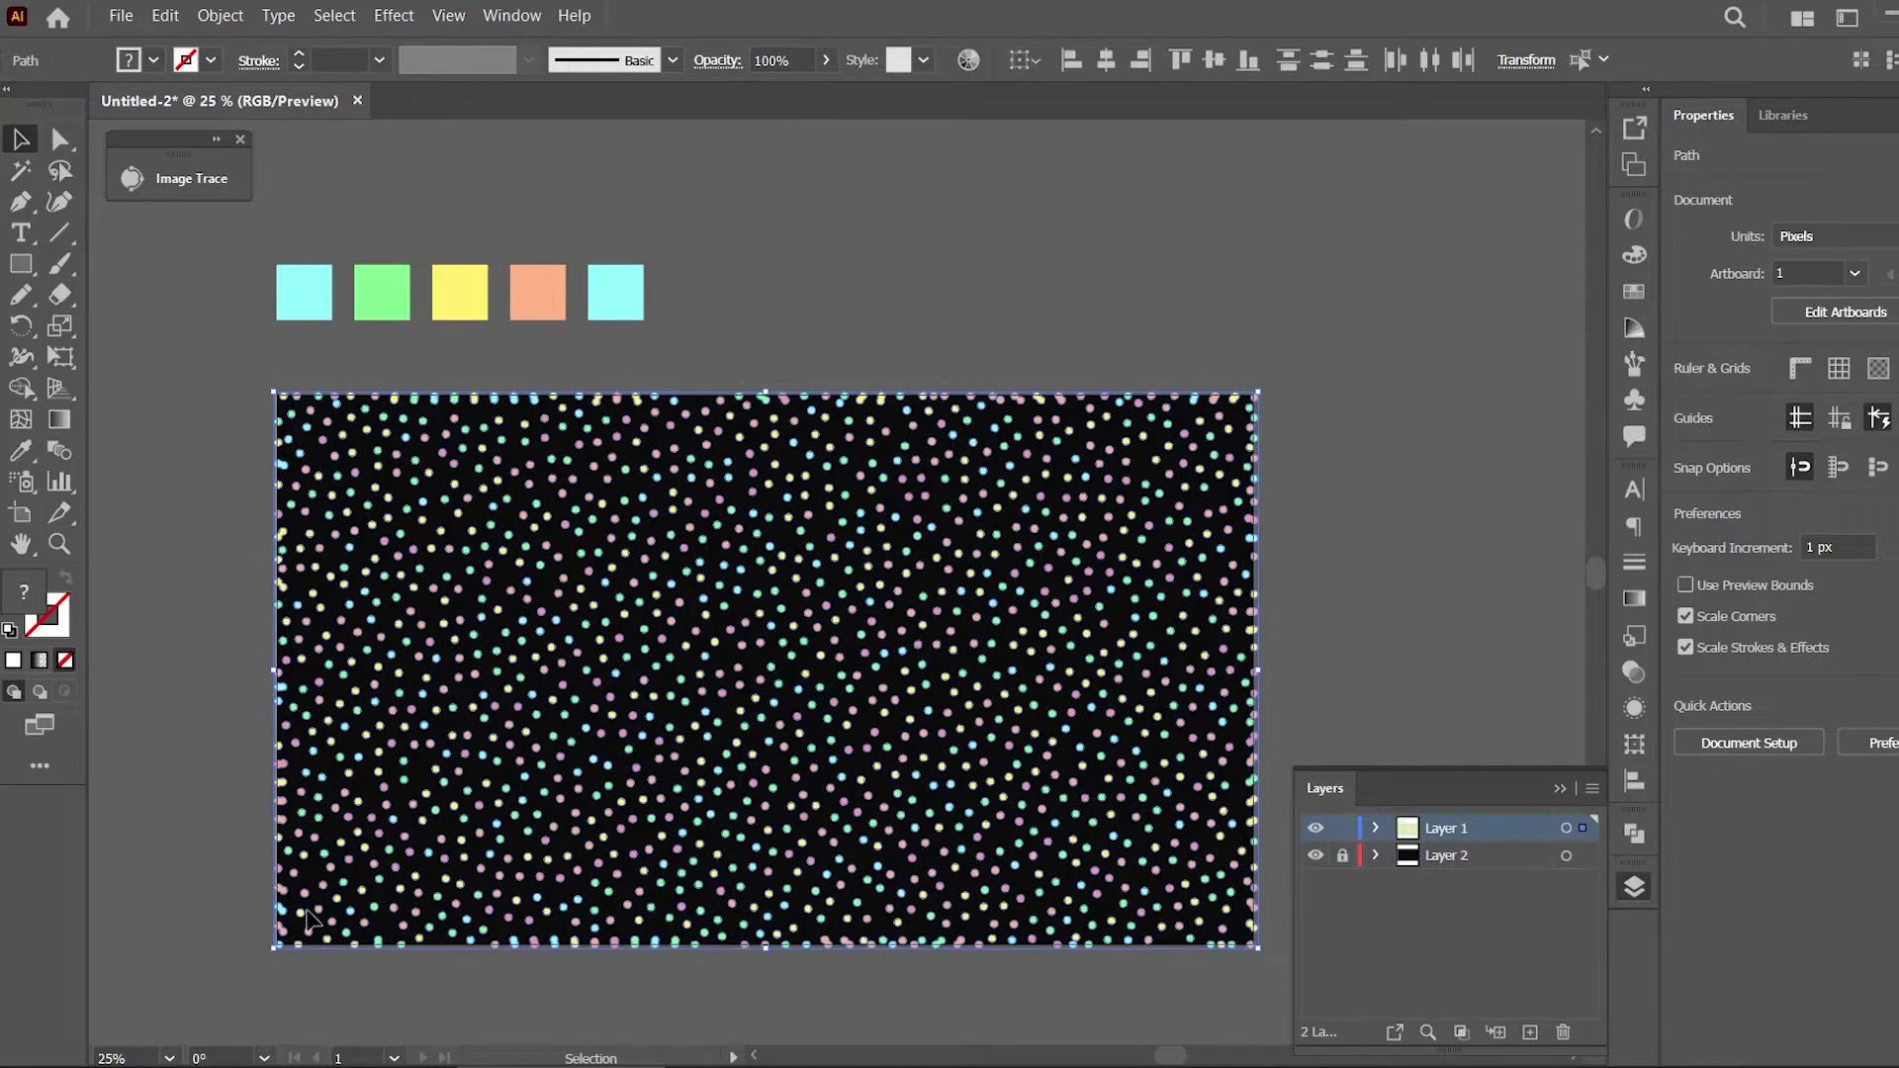
pyautogui.rightClick(732, 580)
pyautogui.click(869, 721)
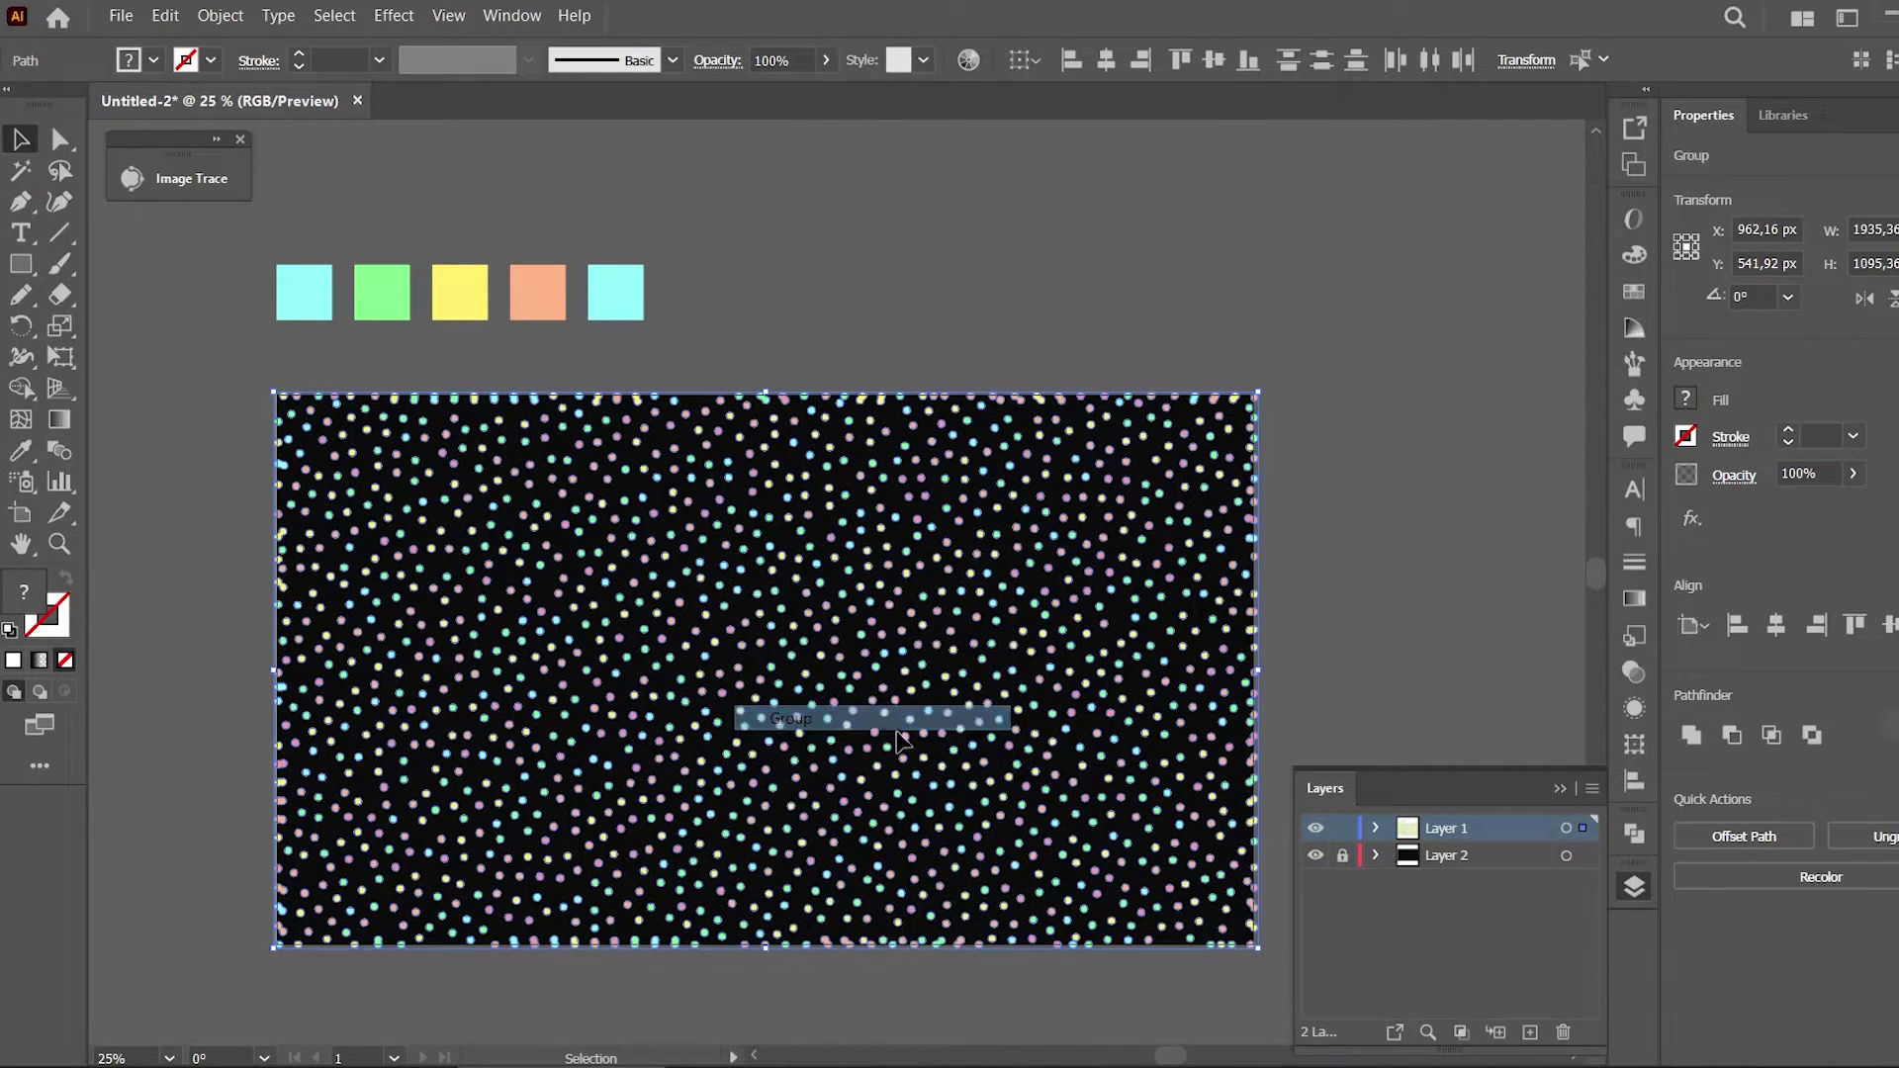
pyautogui.moveTo(1261, 952); pyautogui.dragTo(1282, 970)
pyautogui.click(1559, 789)
pyautogui.click(1438, 541)
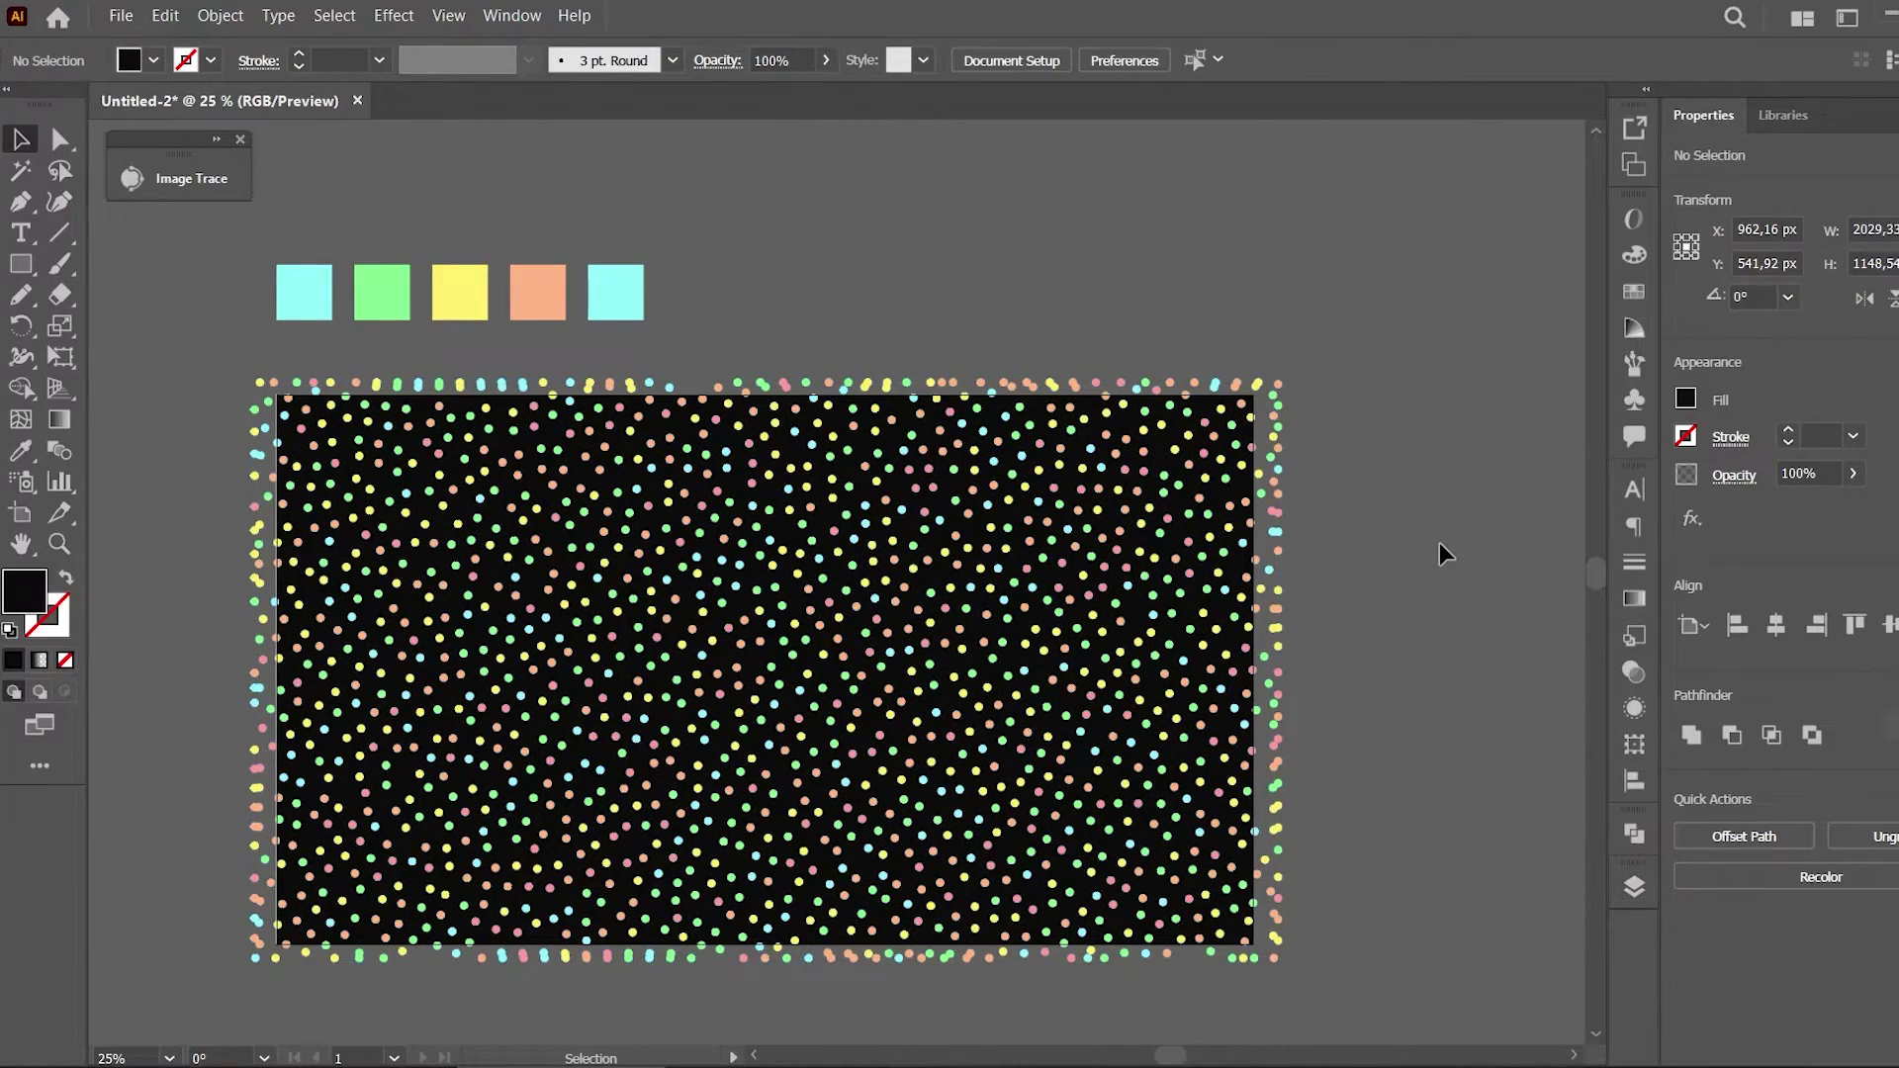
# Draw another 1920×1080 px rectangle centred on the artboard
pyautogui.click(21, 264)
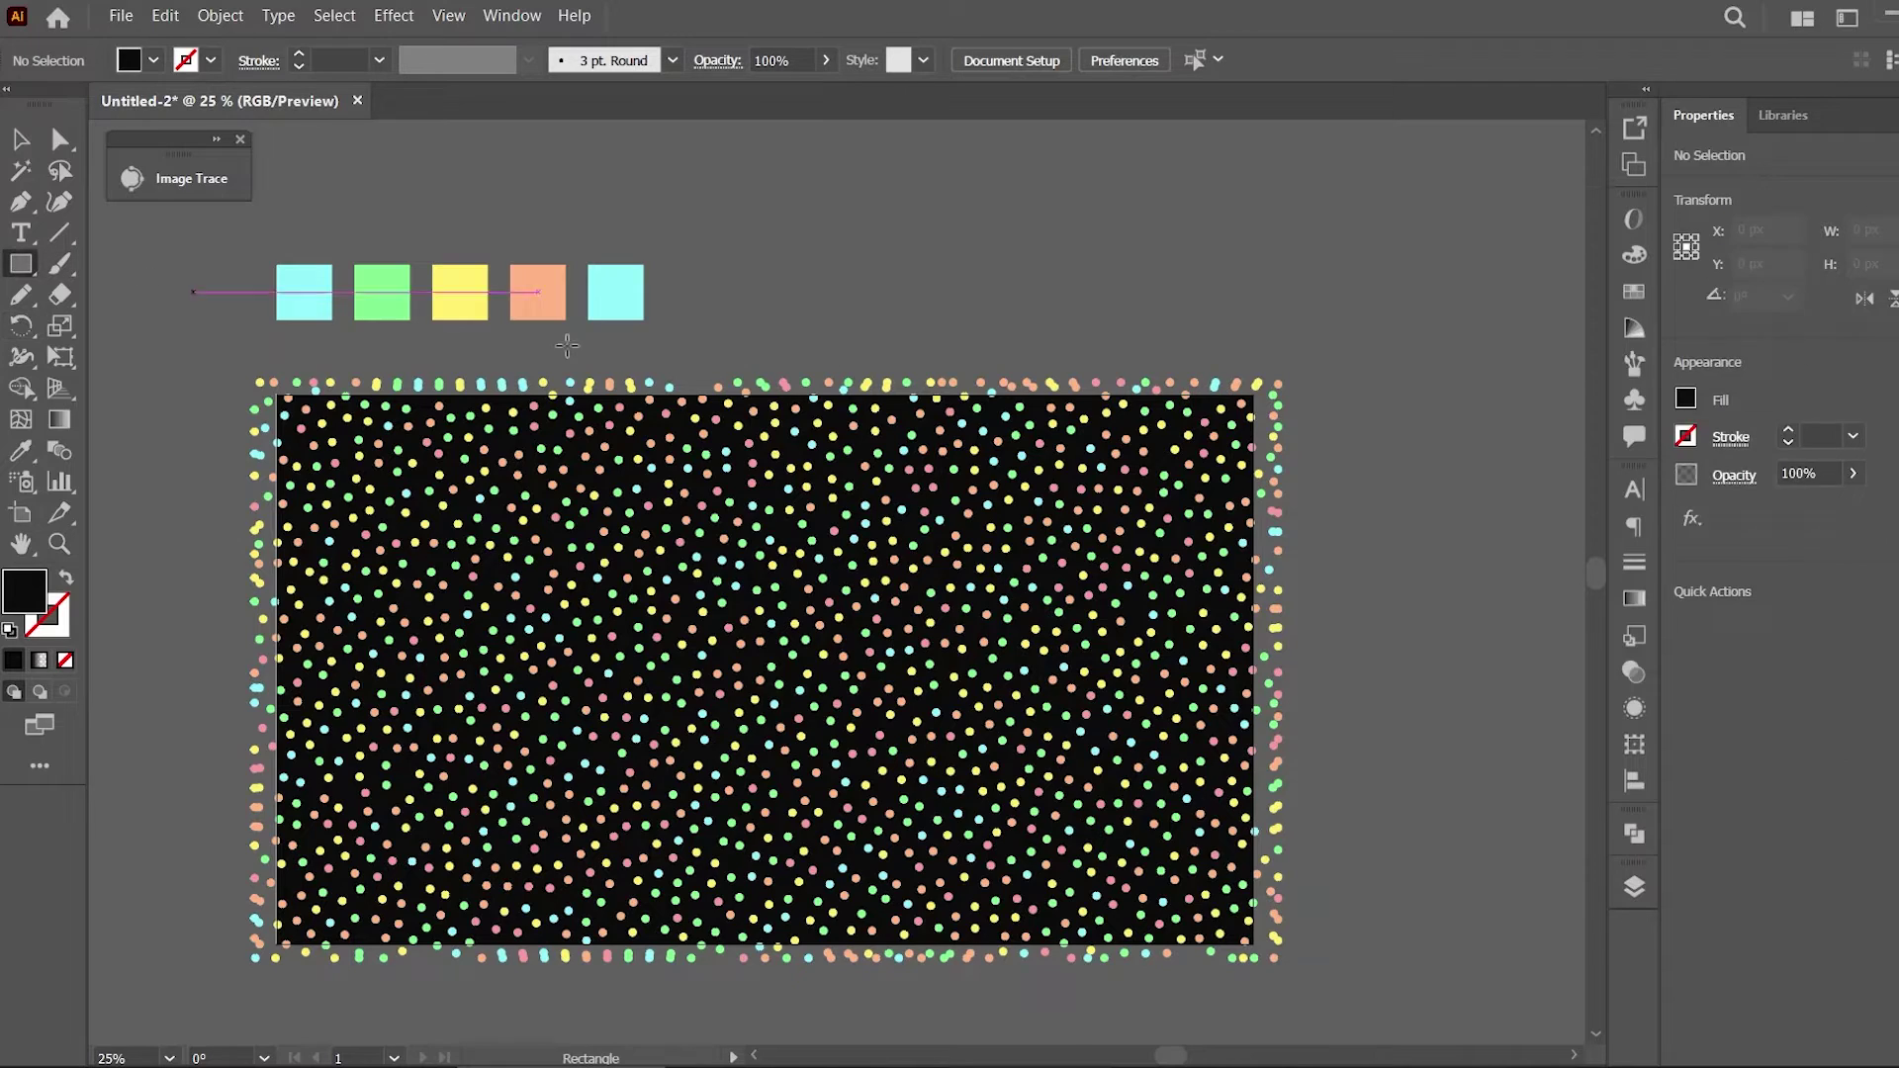
pyautogui.click(965, 322)
pyautogui.click(927, 591)
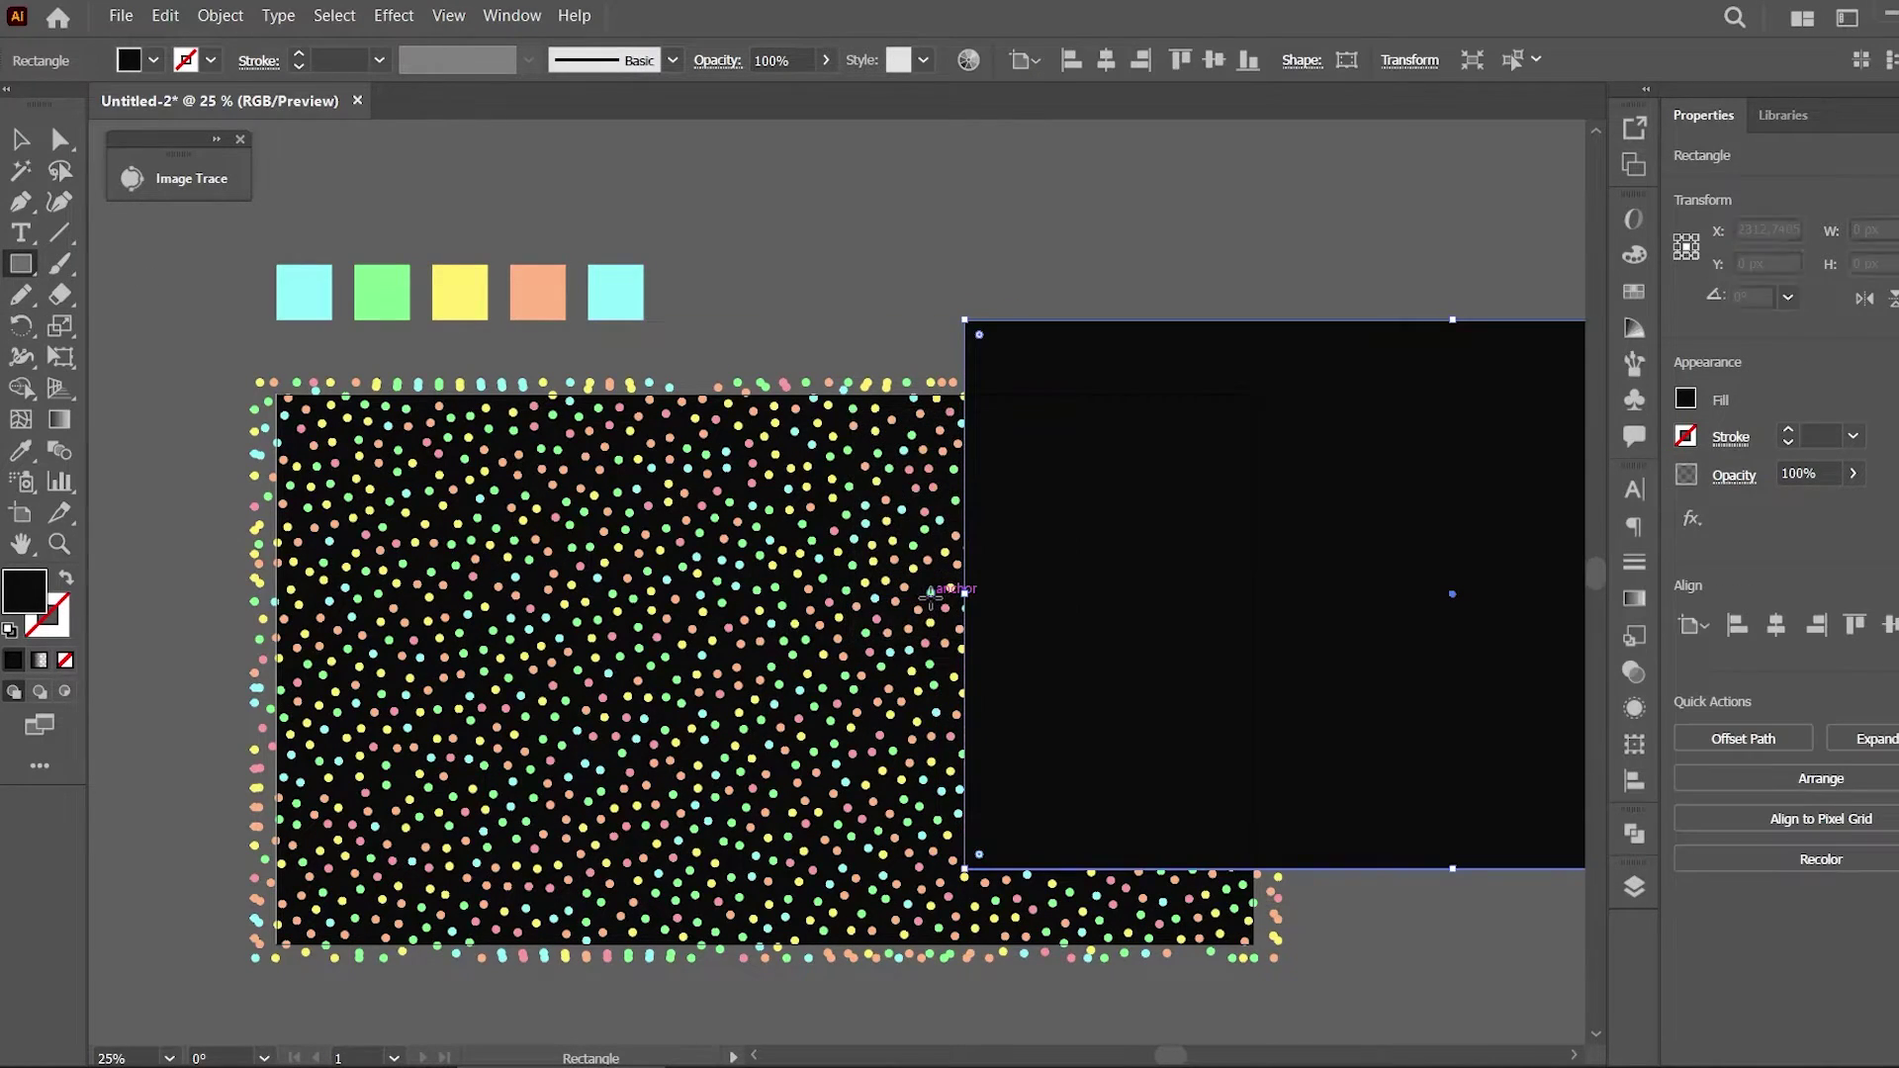
pyautogui.click(1117, 60)
pyautogui.click(1213, 60)
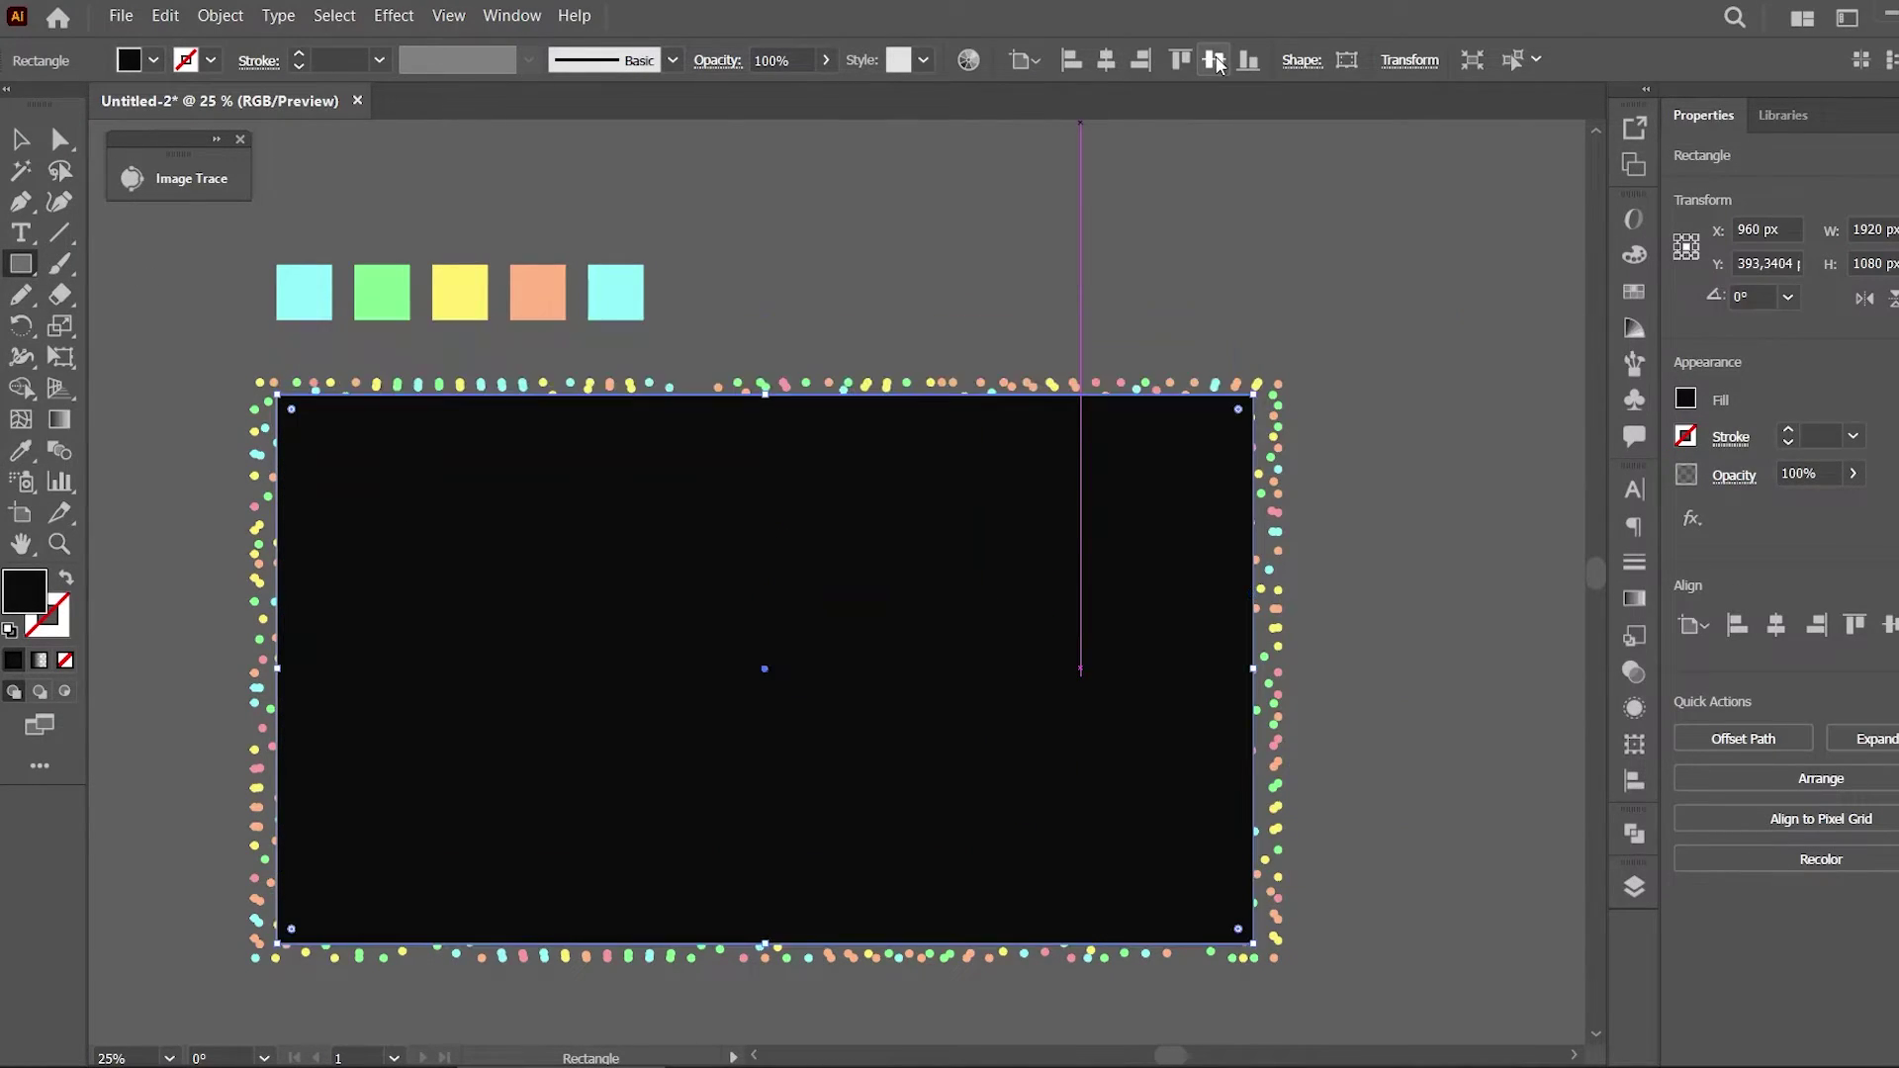
# Make a clipping mask from the rectangle and dot group, then zoom in to inspect it
pyautogui.click(21, 139)
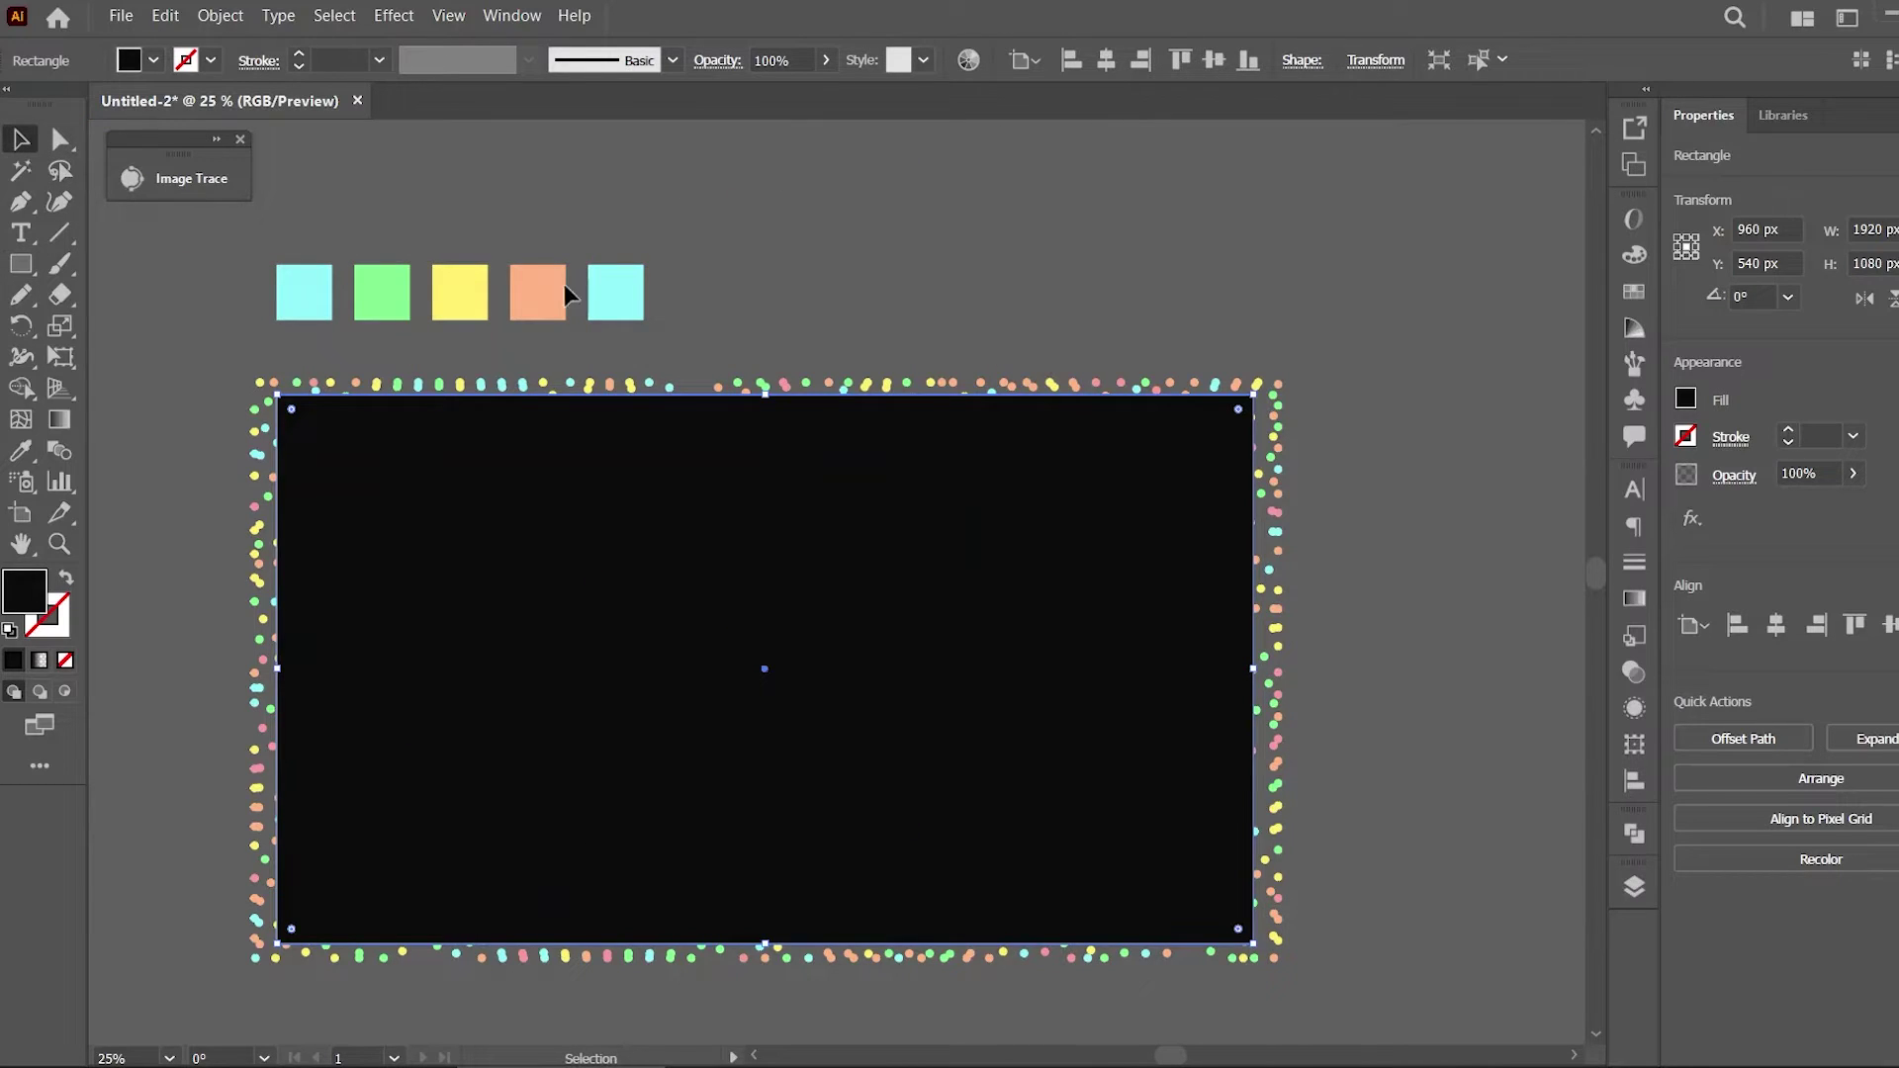
pyautogui.moveTo(126, 1000); pyautogui.dragTo(633, 712)
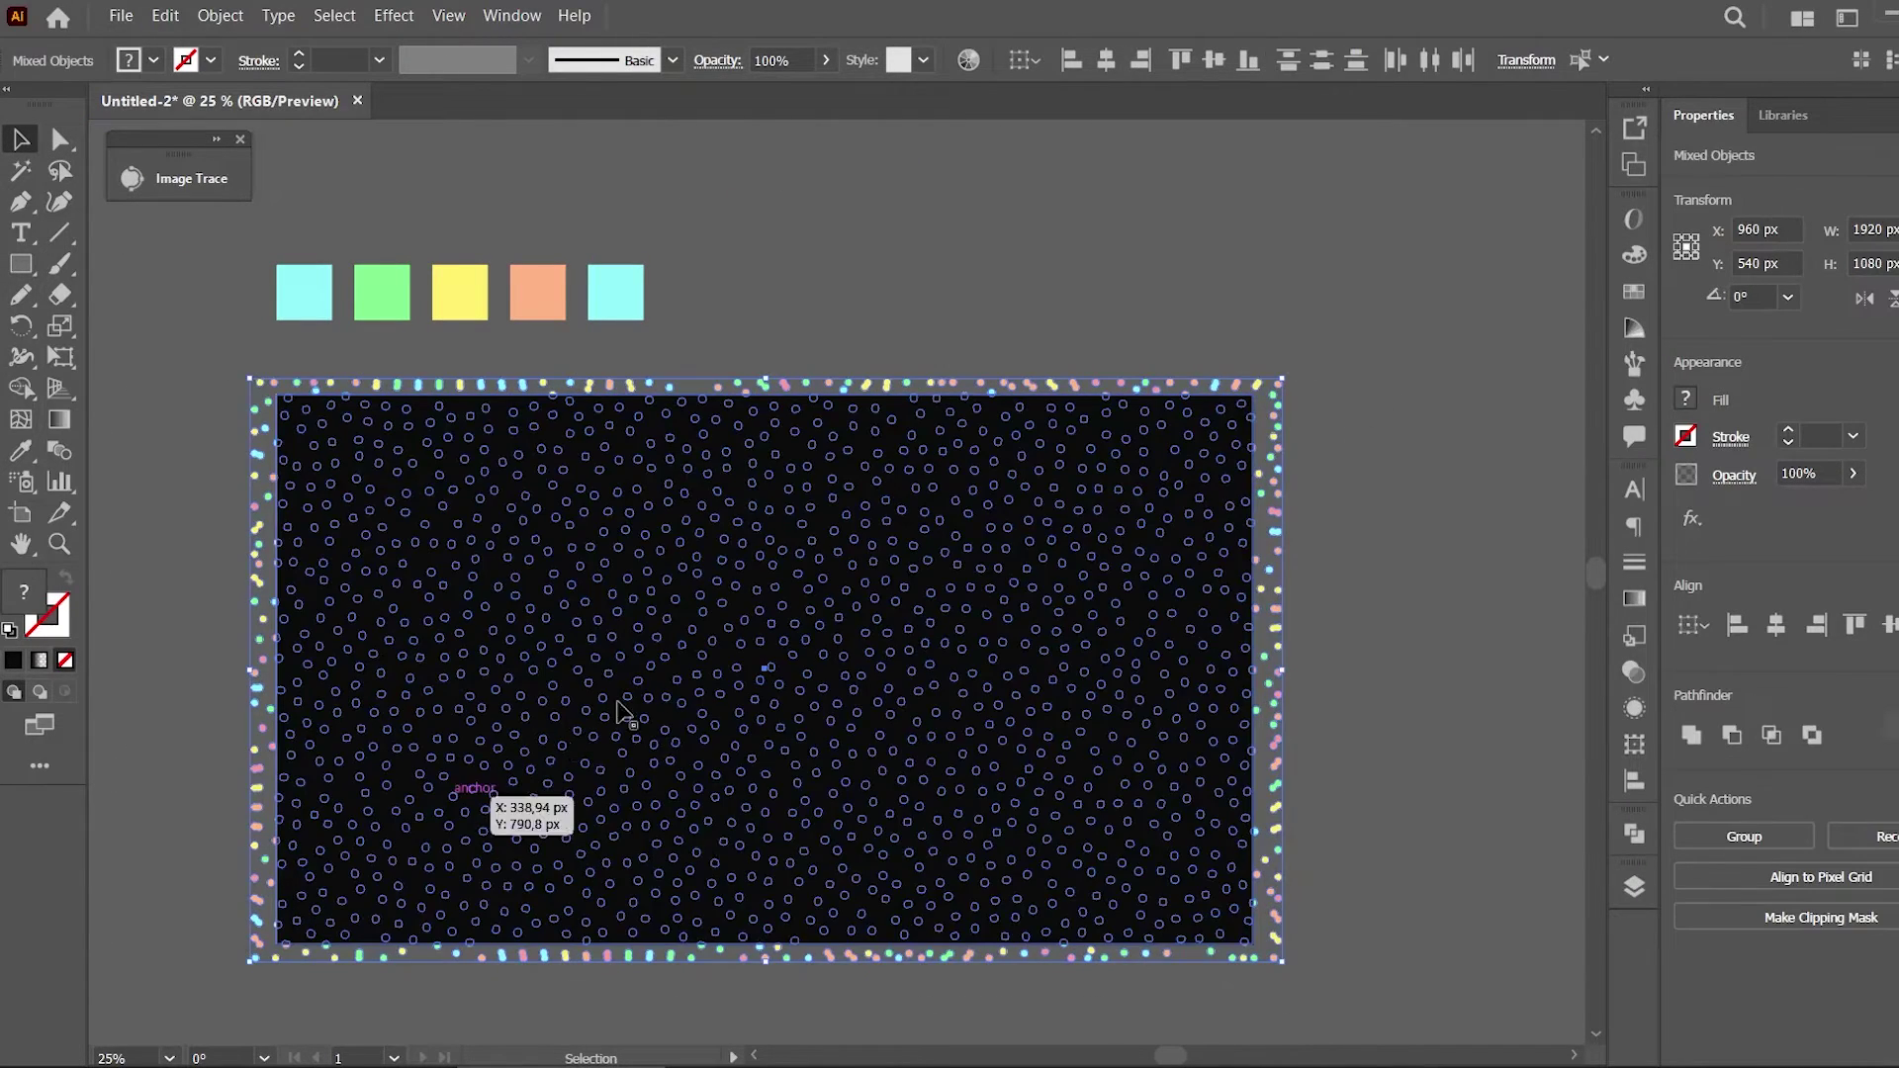
pyautogui.rightClick(703, 646)
pyautogui.click(890, 841)
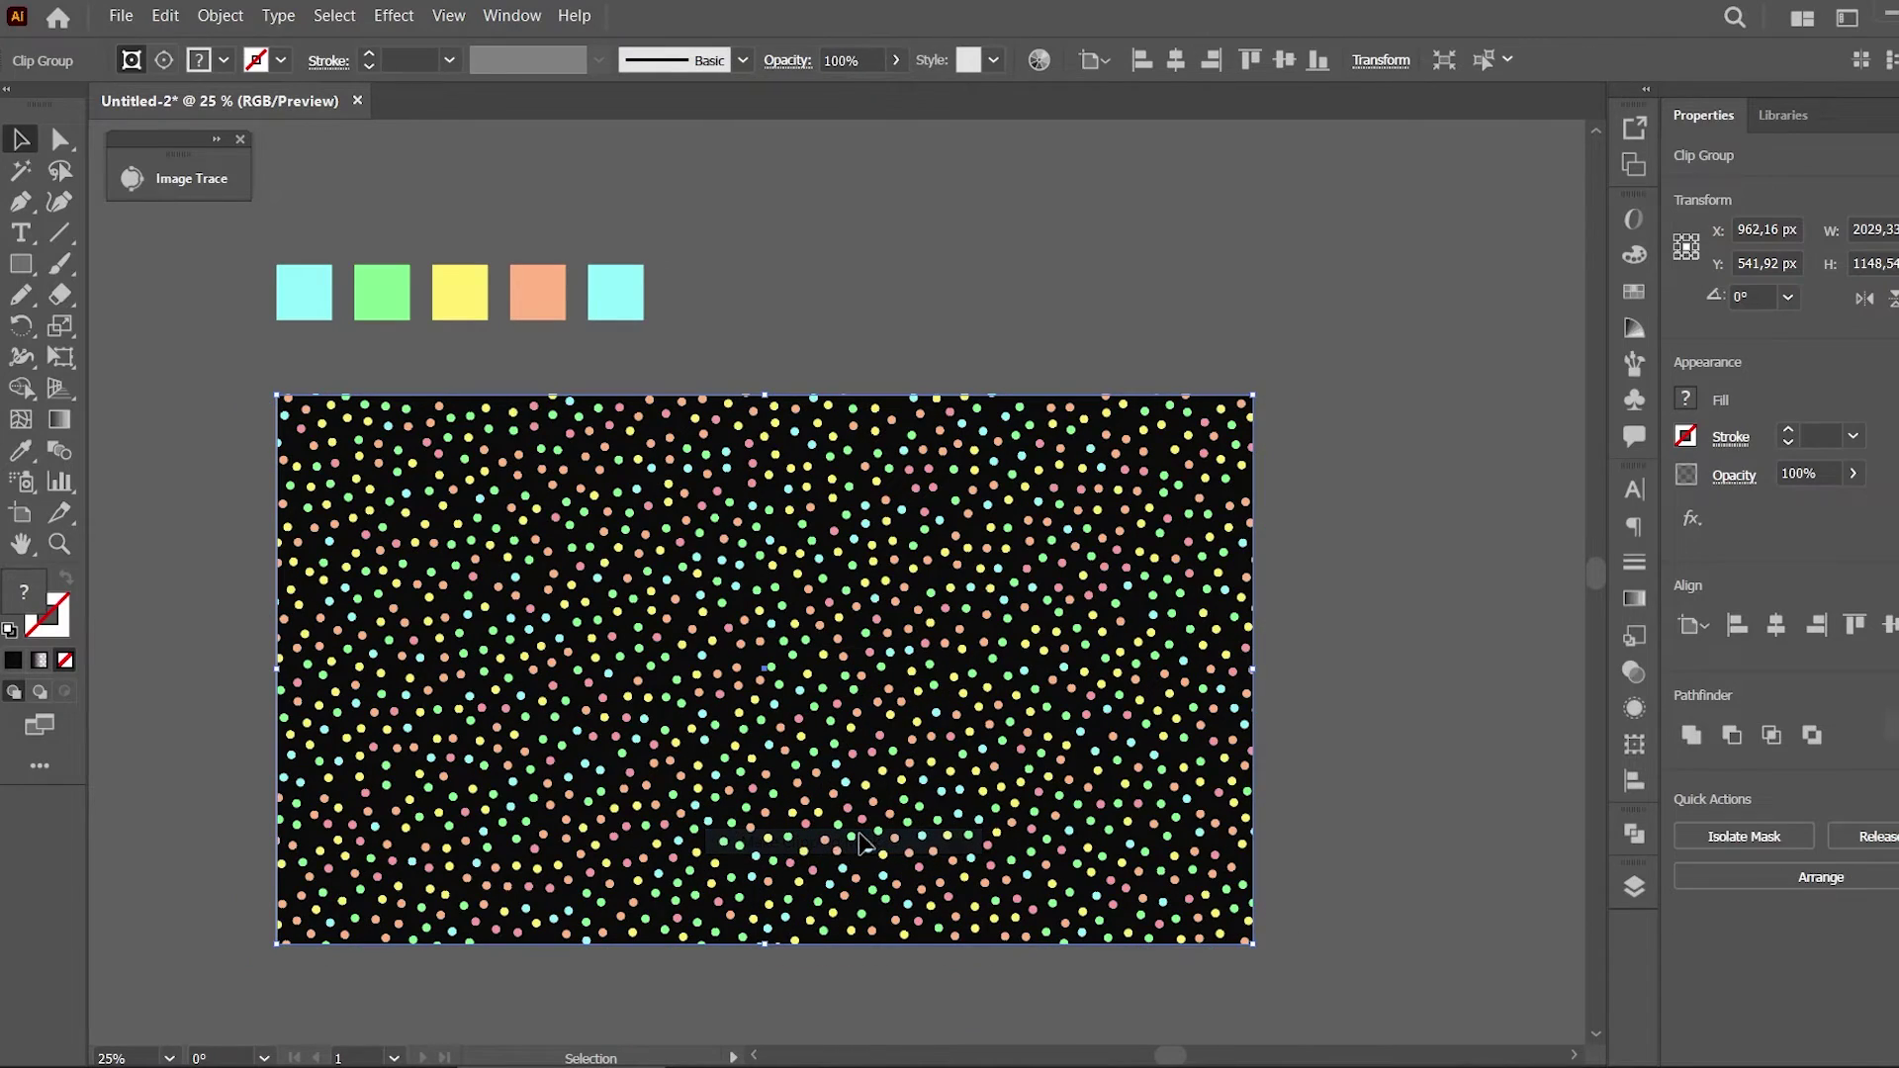
pyautogui.click(1385, 588)
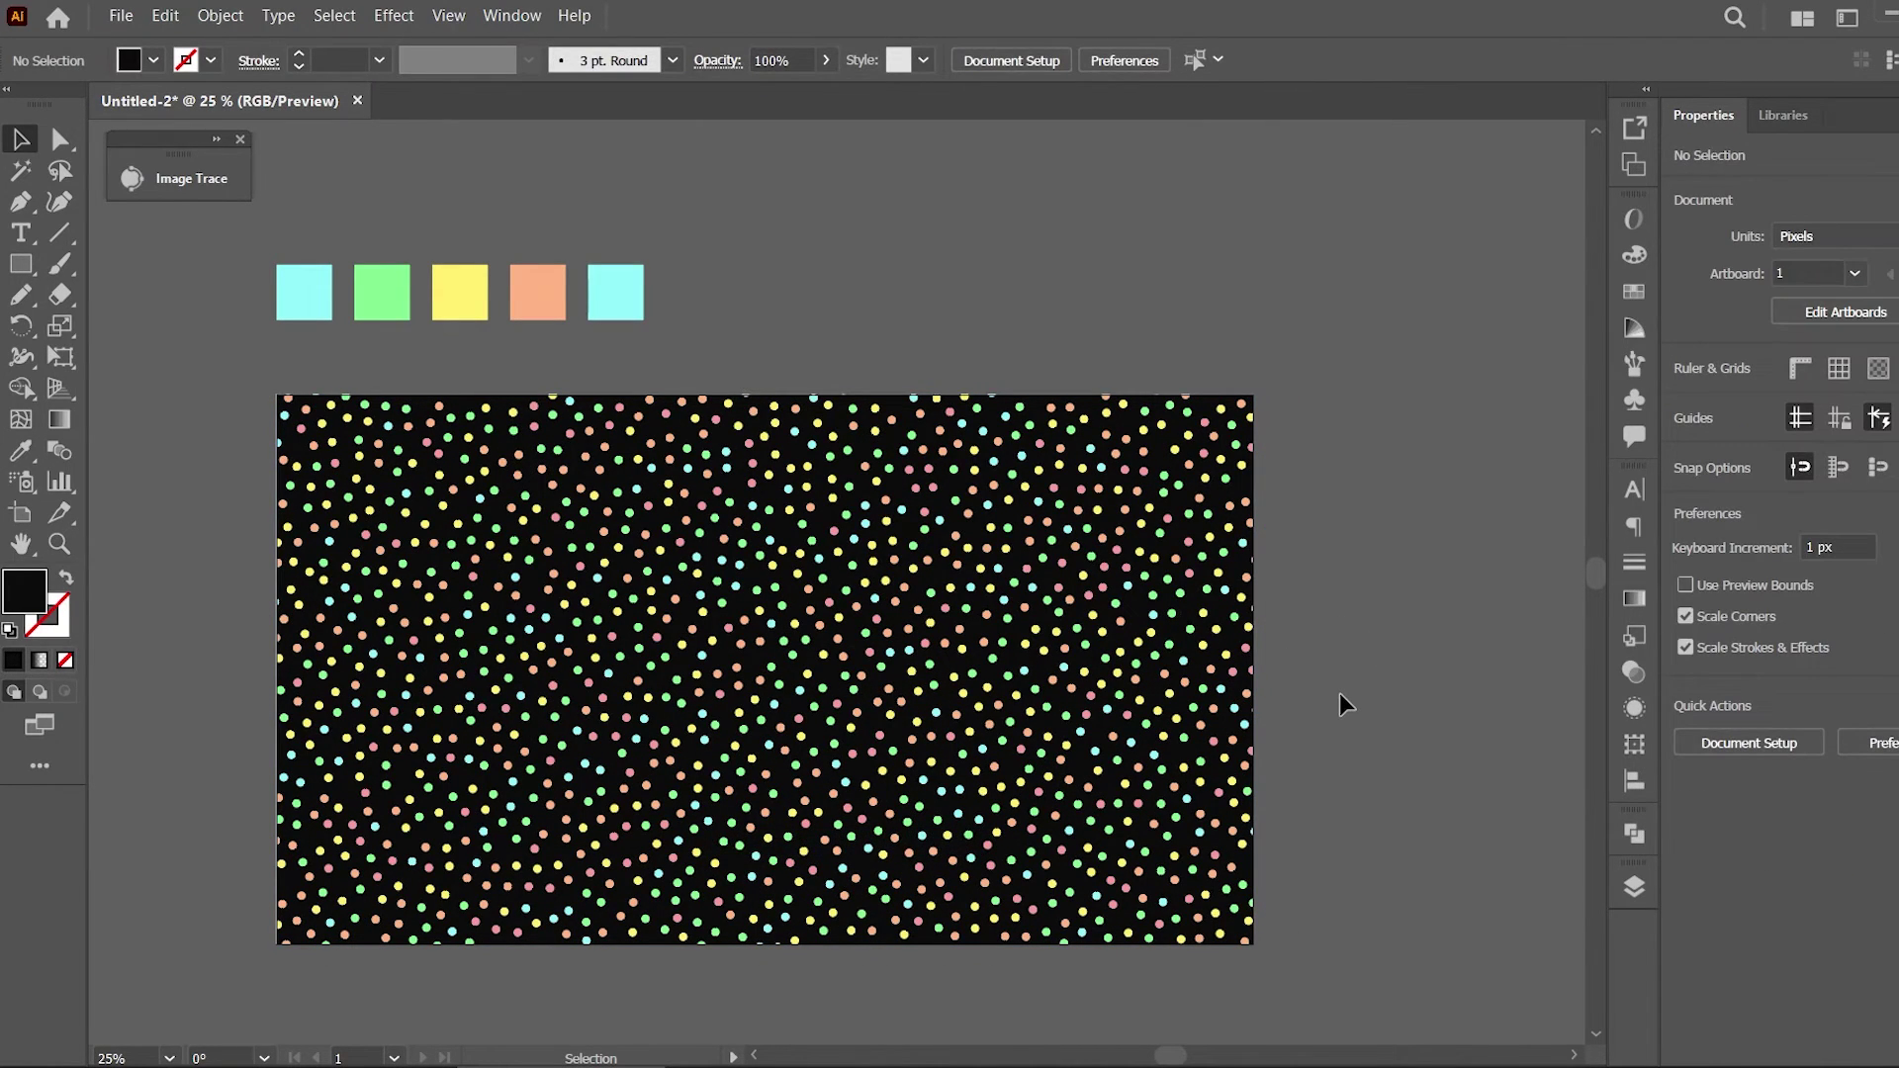
pyautogui.moveTo(1598, 573); pyautogui.dragTo(1598, 579)
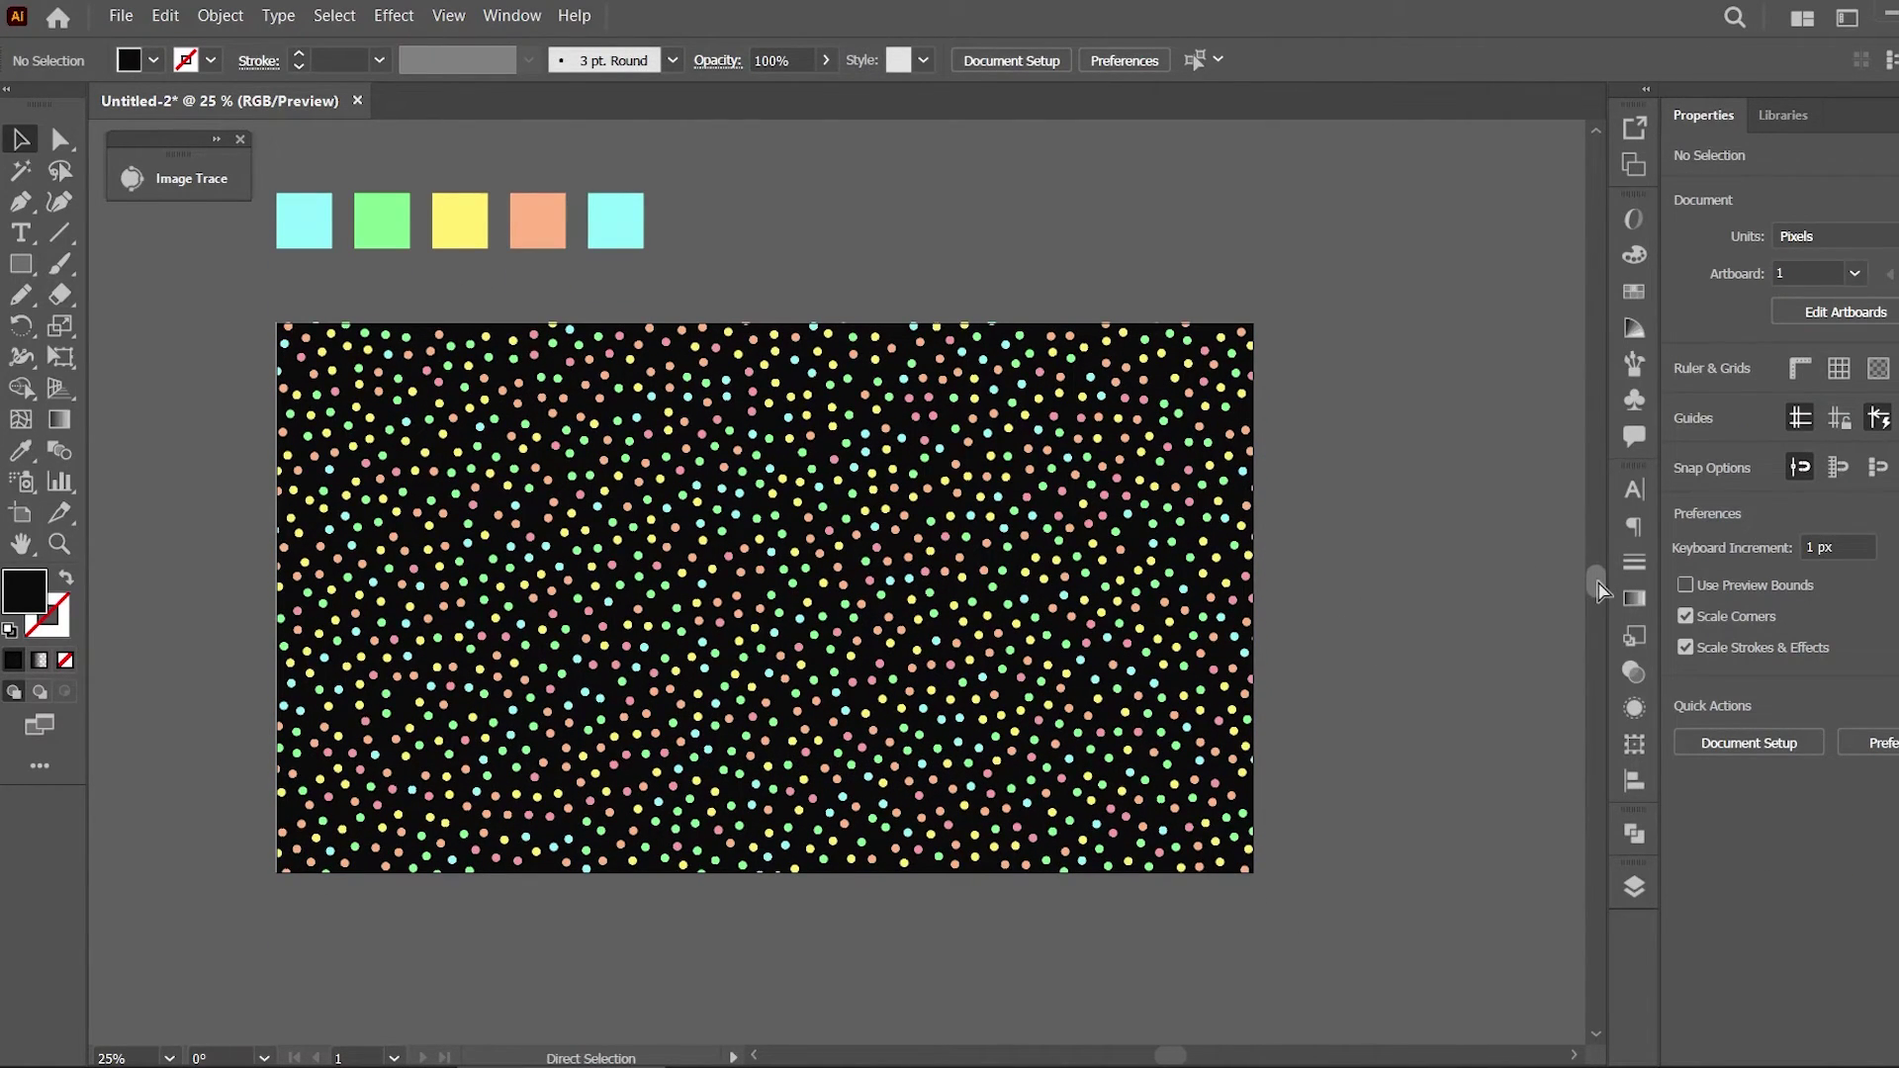
pyautogui.hotkey('ctrl', '=')
pyautogui.hotkey('ctrl', '=')
pyautogui.hotkey('ctrl', '-')
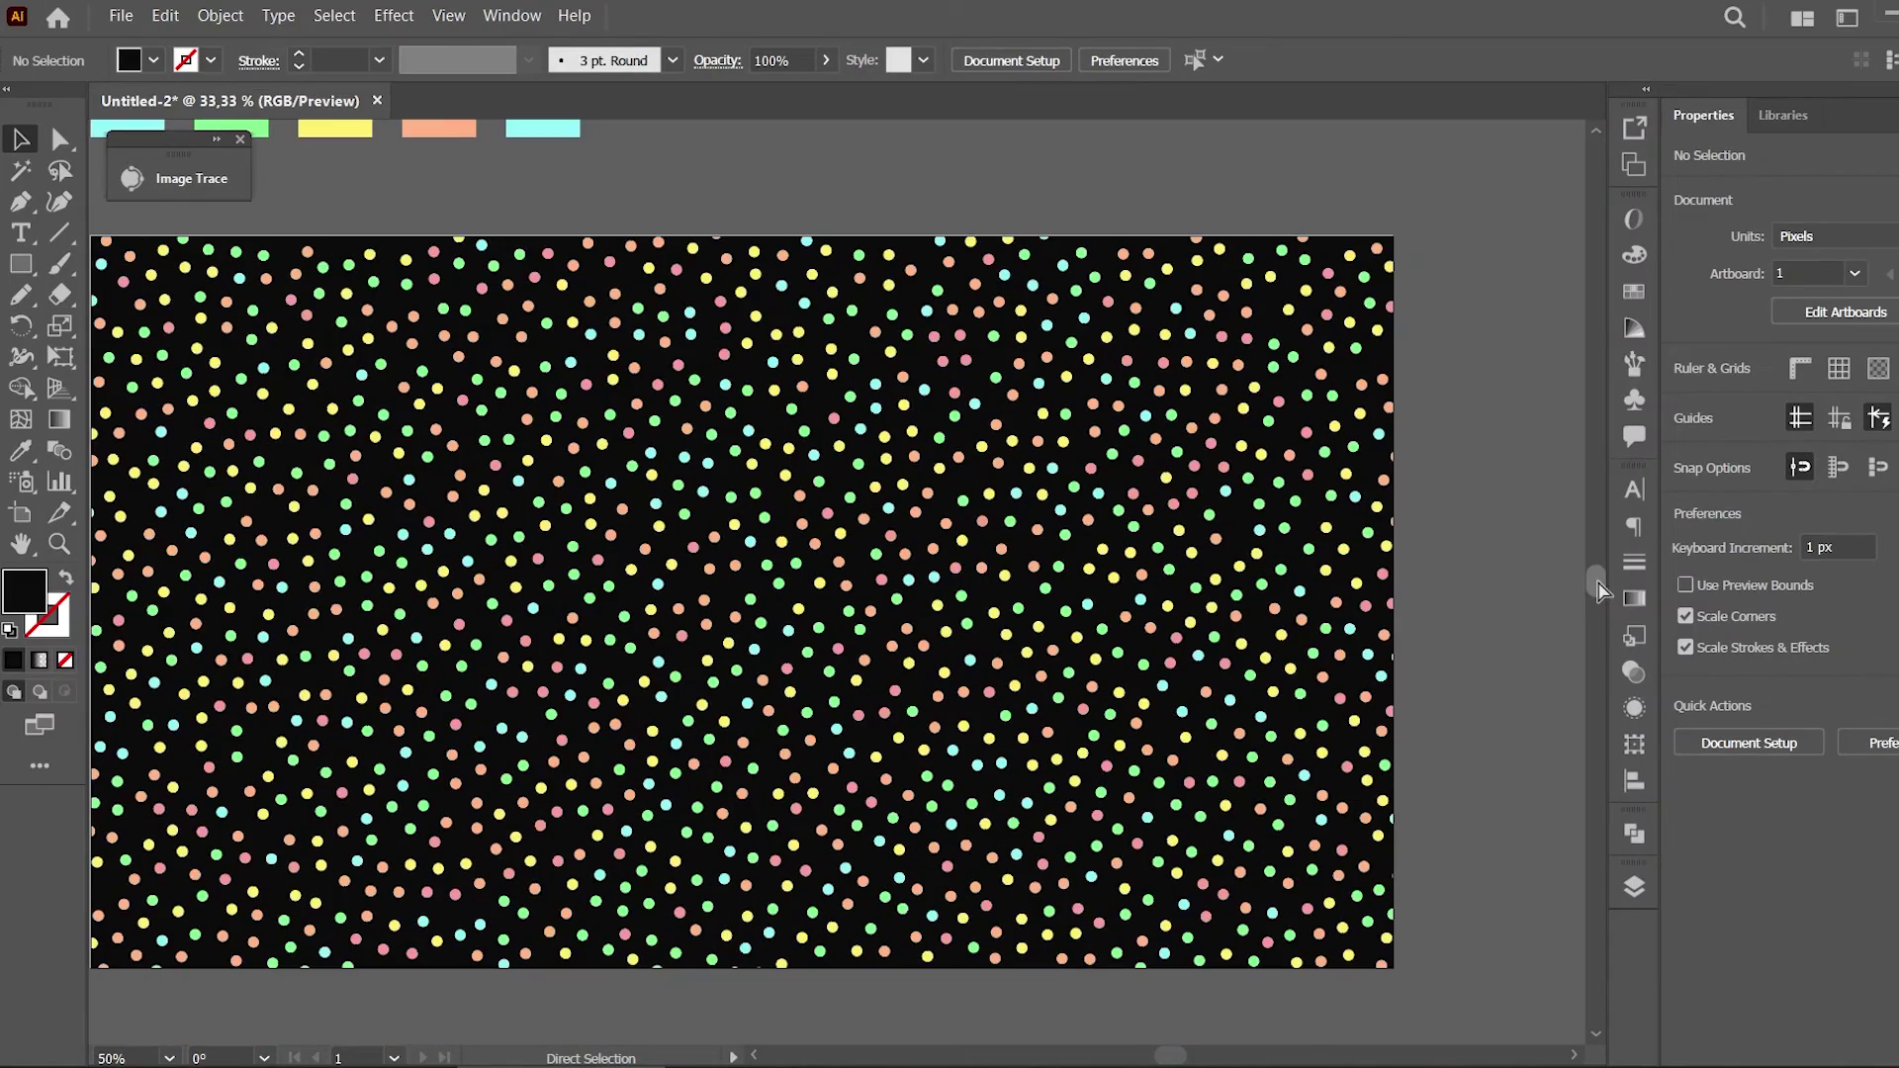